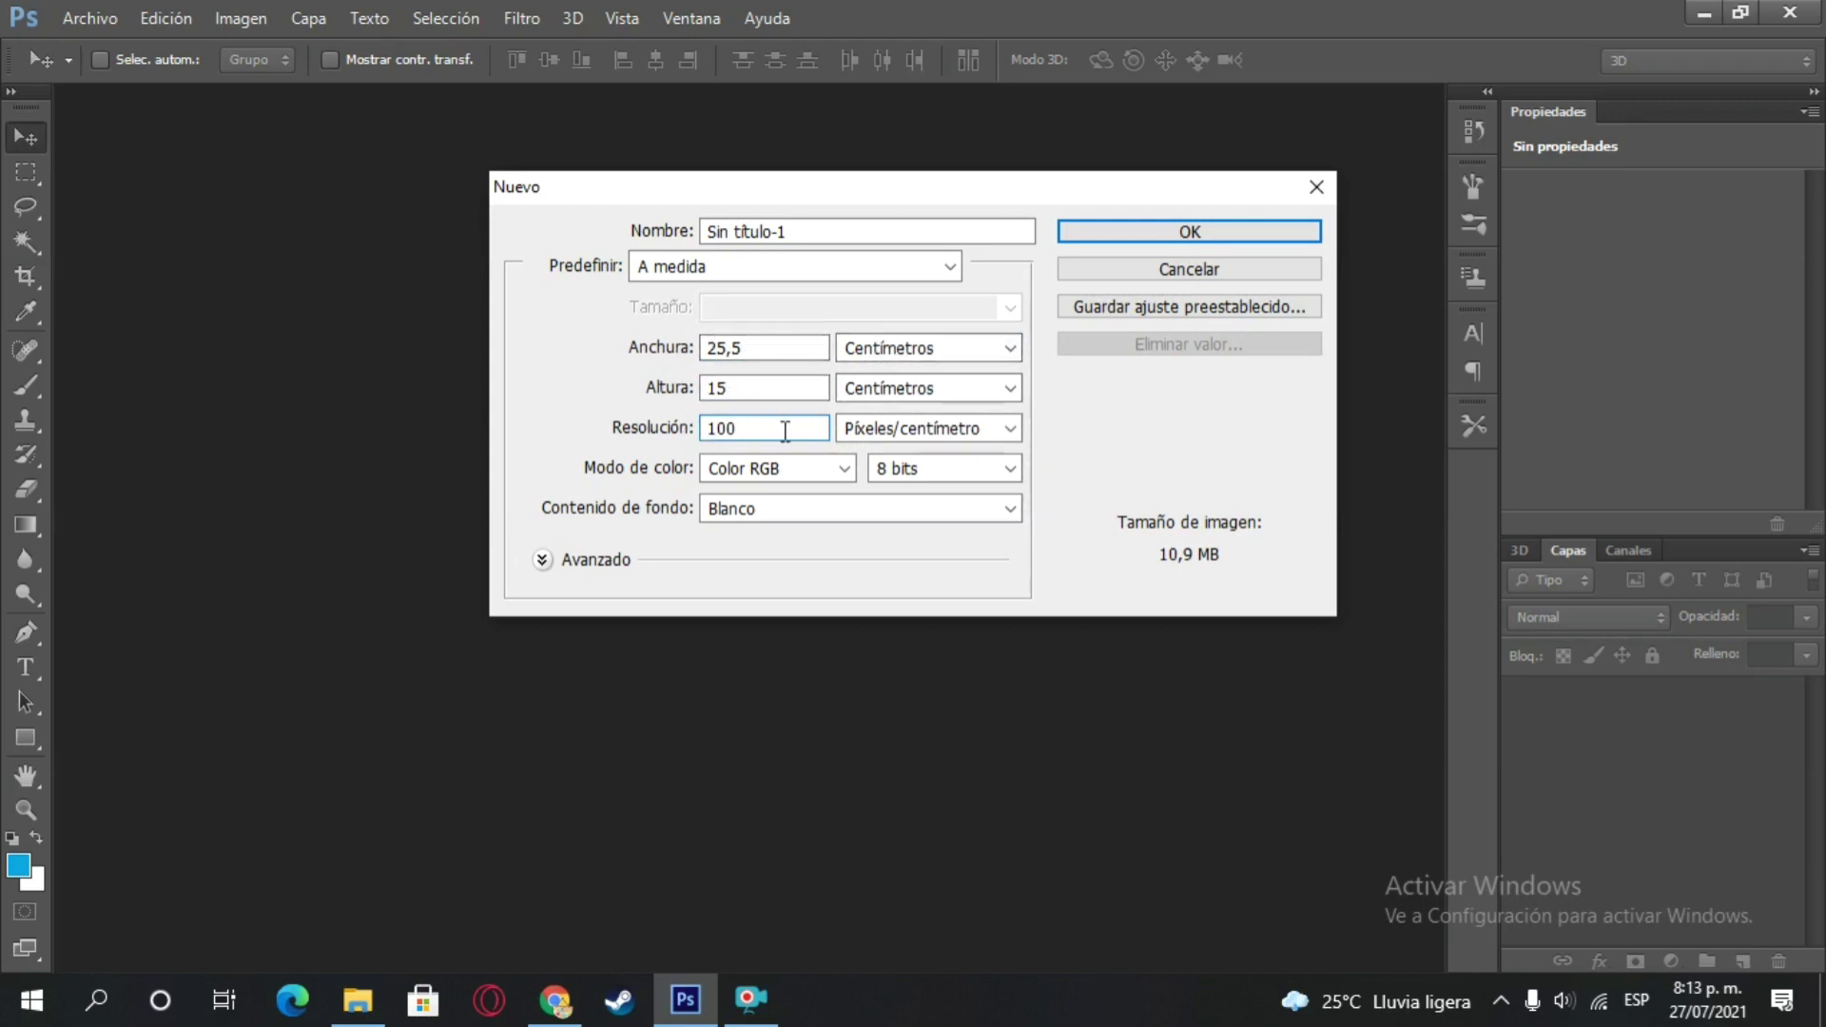
- Create a 25,5 × 15 cm RGB document at 100 pixels/cm with a white background, and convert the background into the layer Capa 0
click(1189, 232)
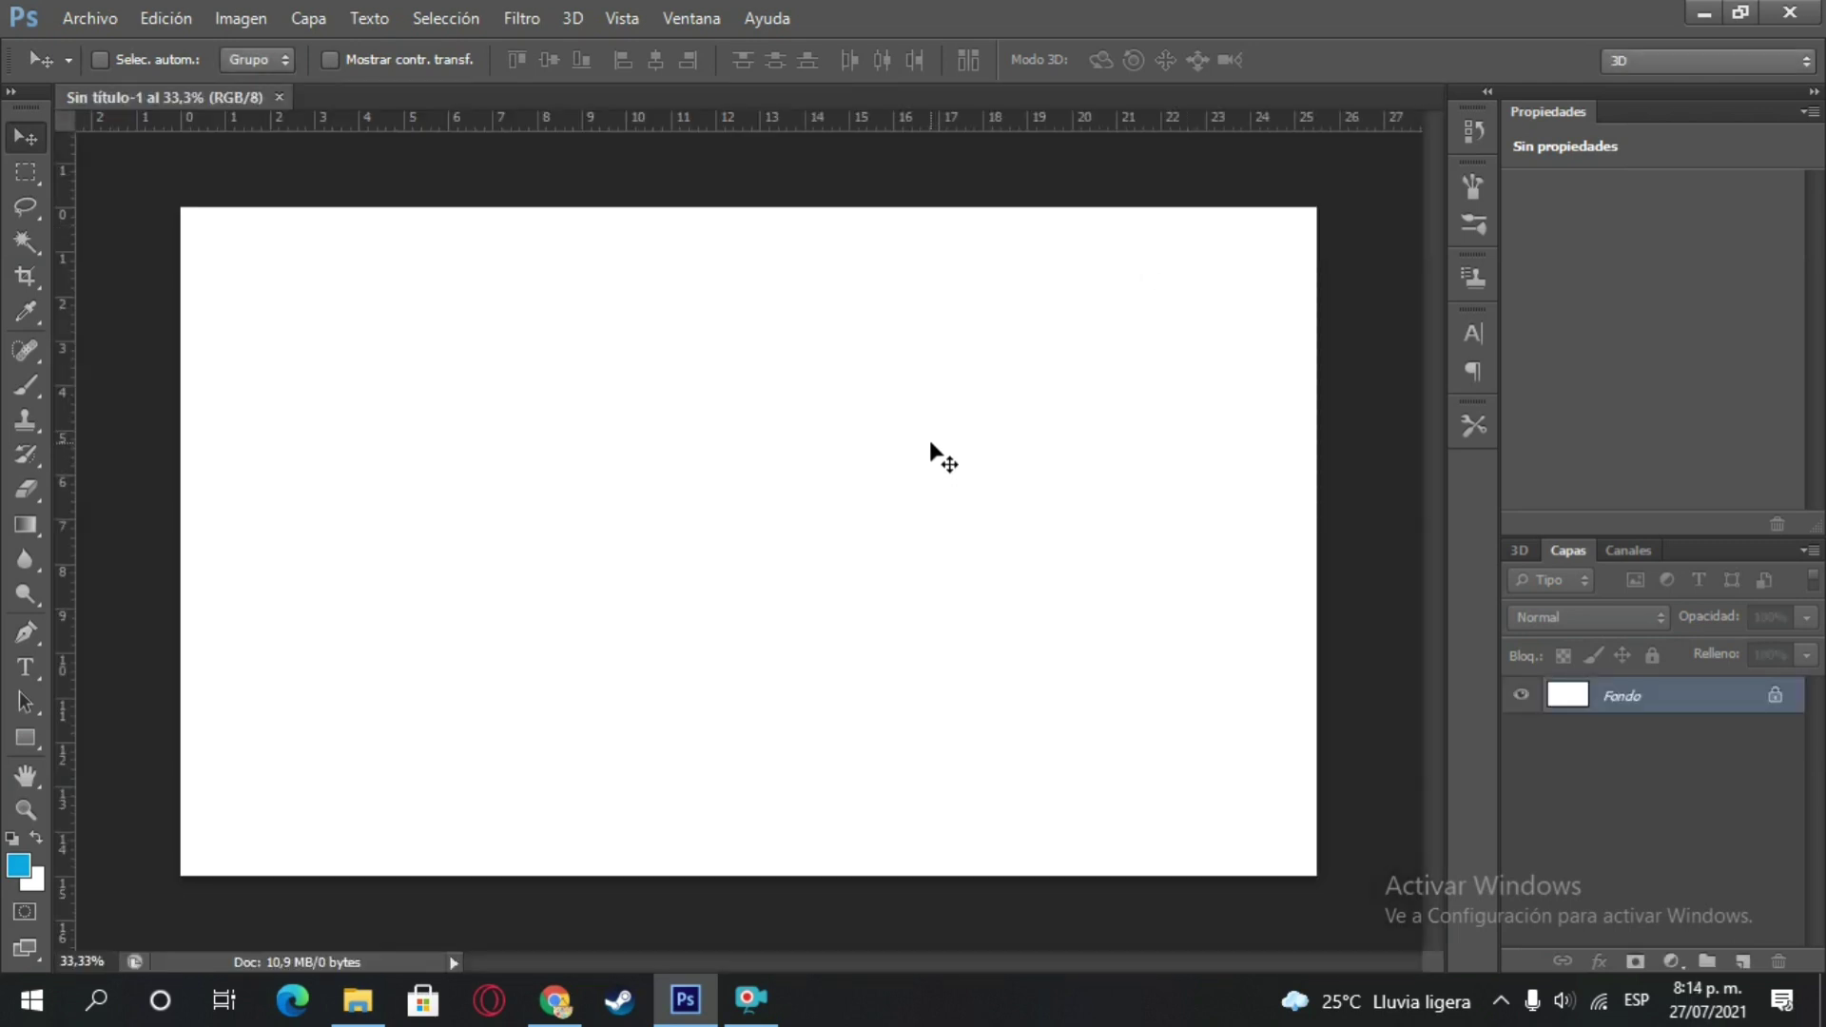
scroll(928, 447, down, 3)
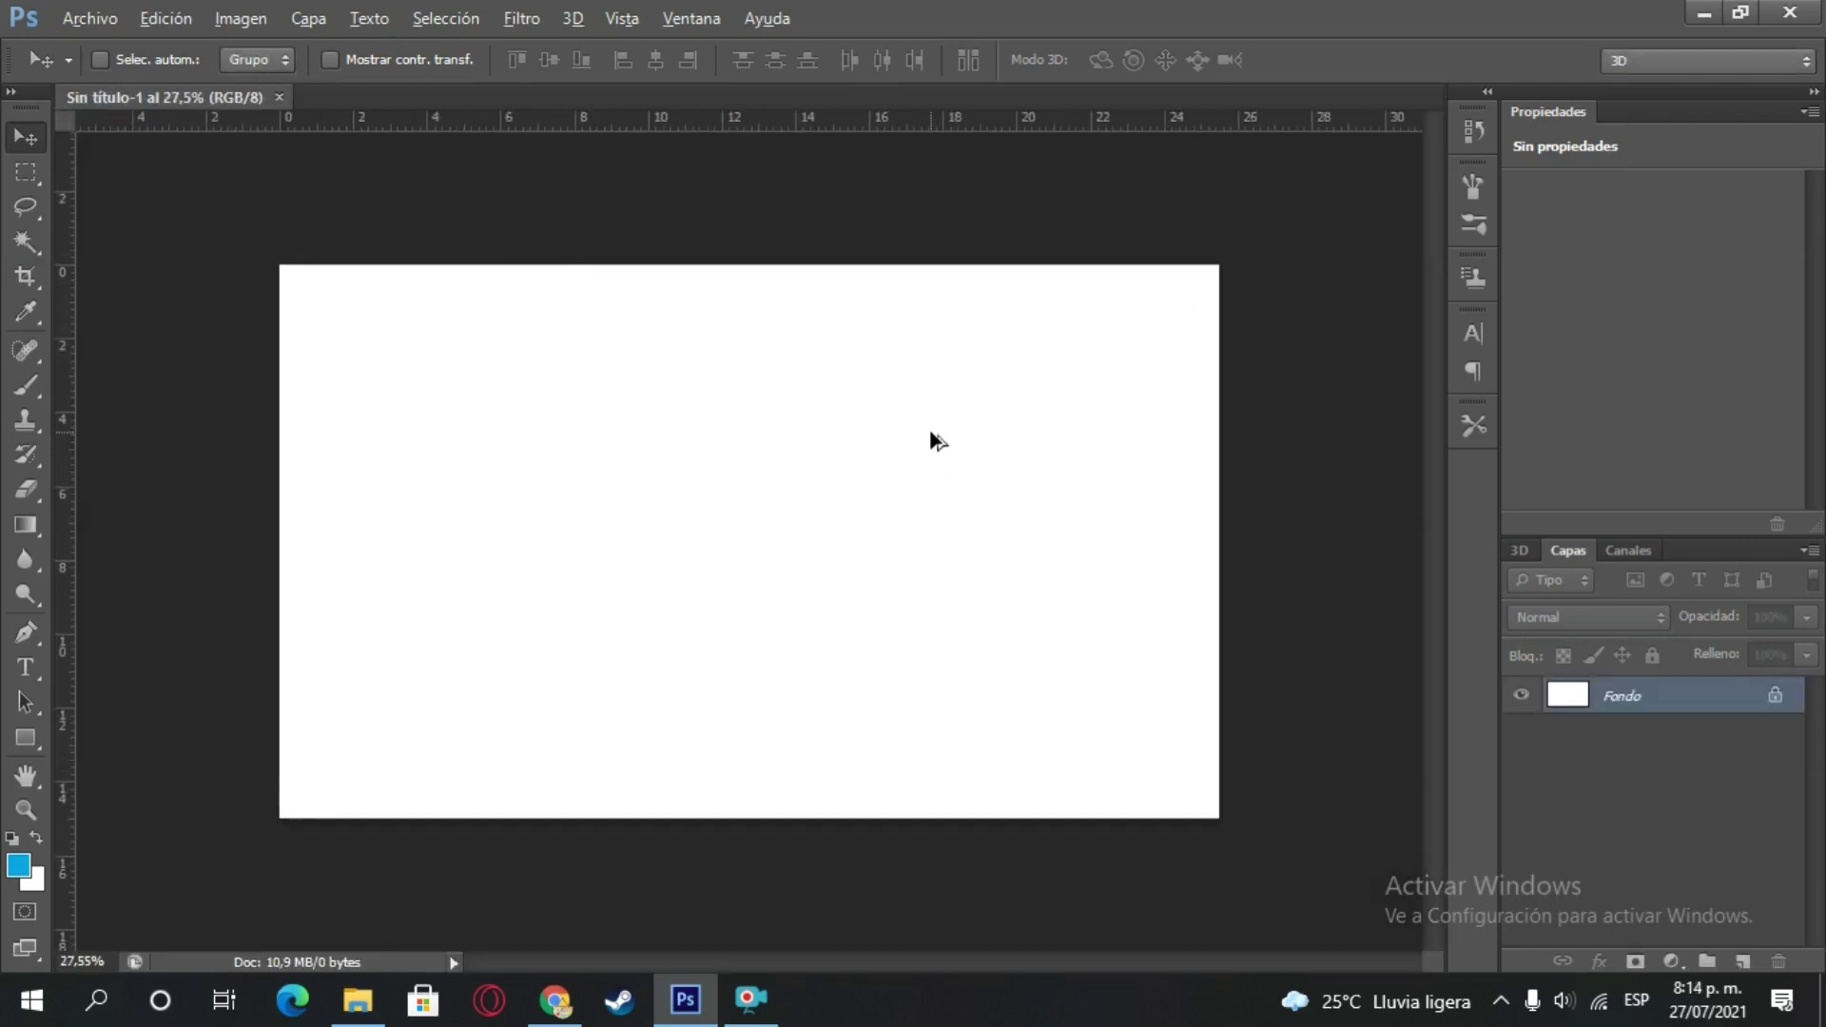
double_click(1774, 694)
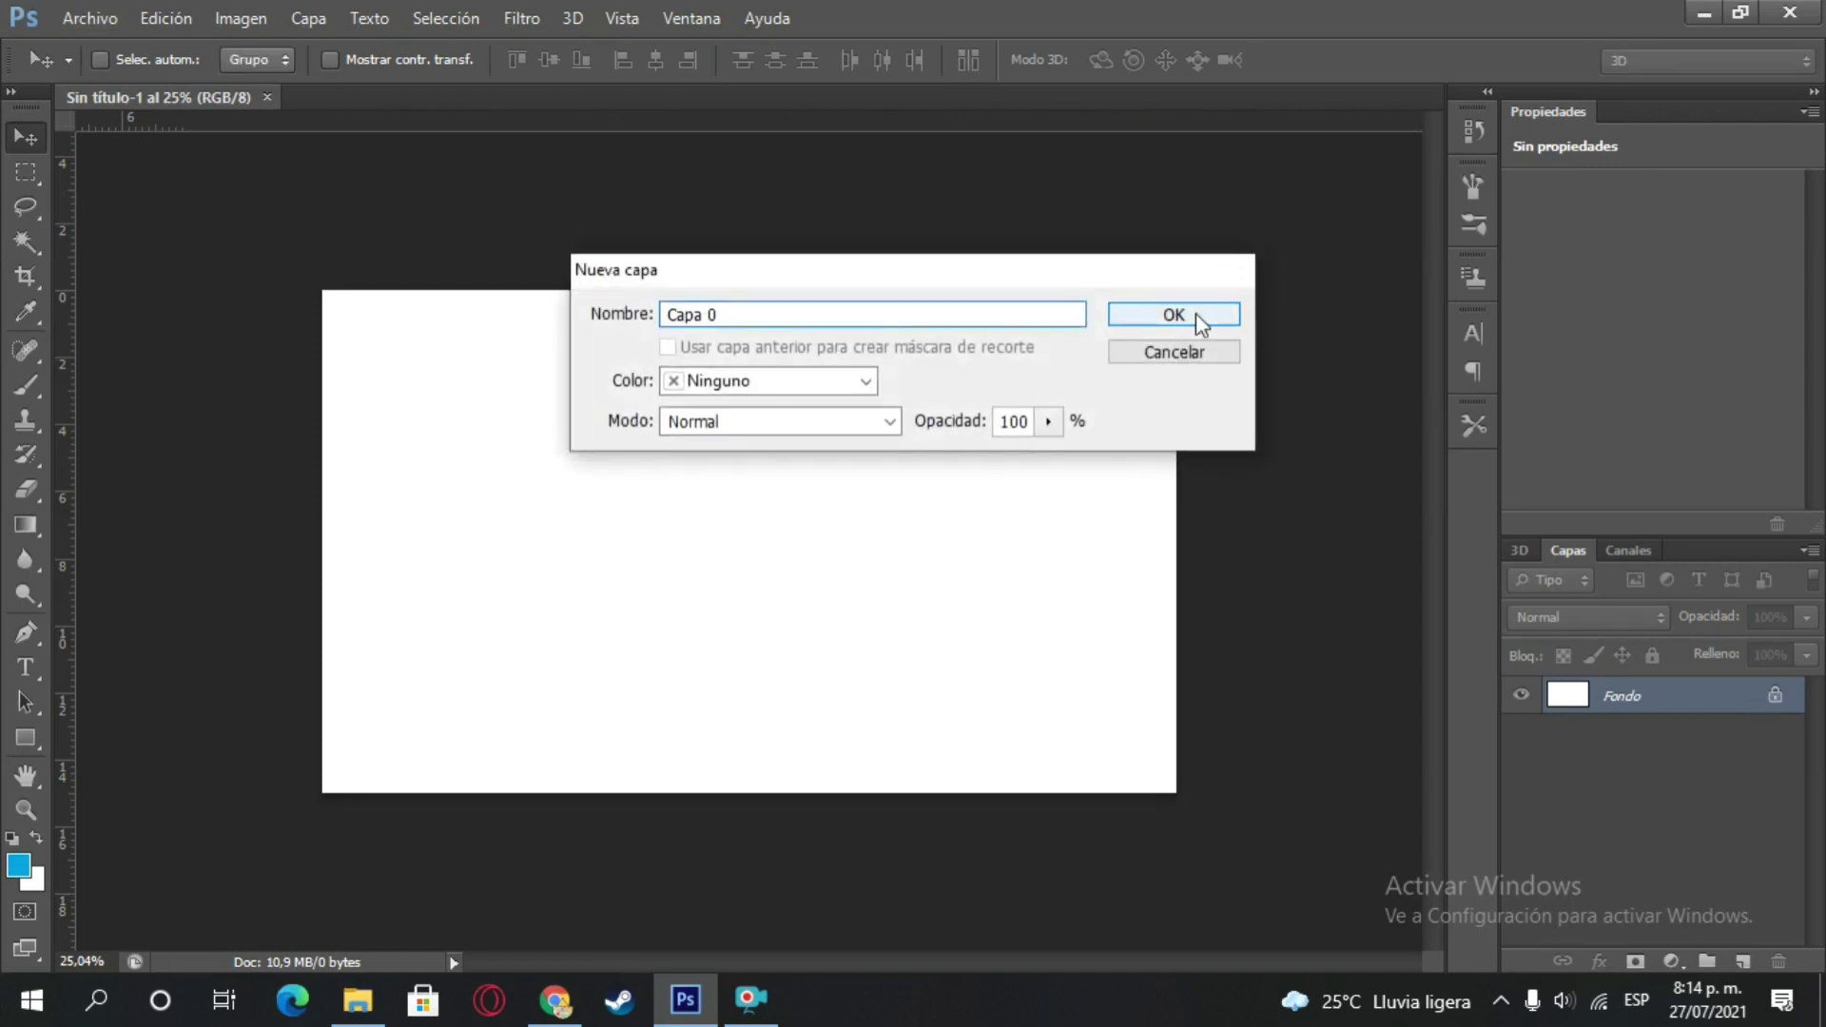
click(1195, 312)
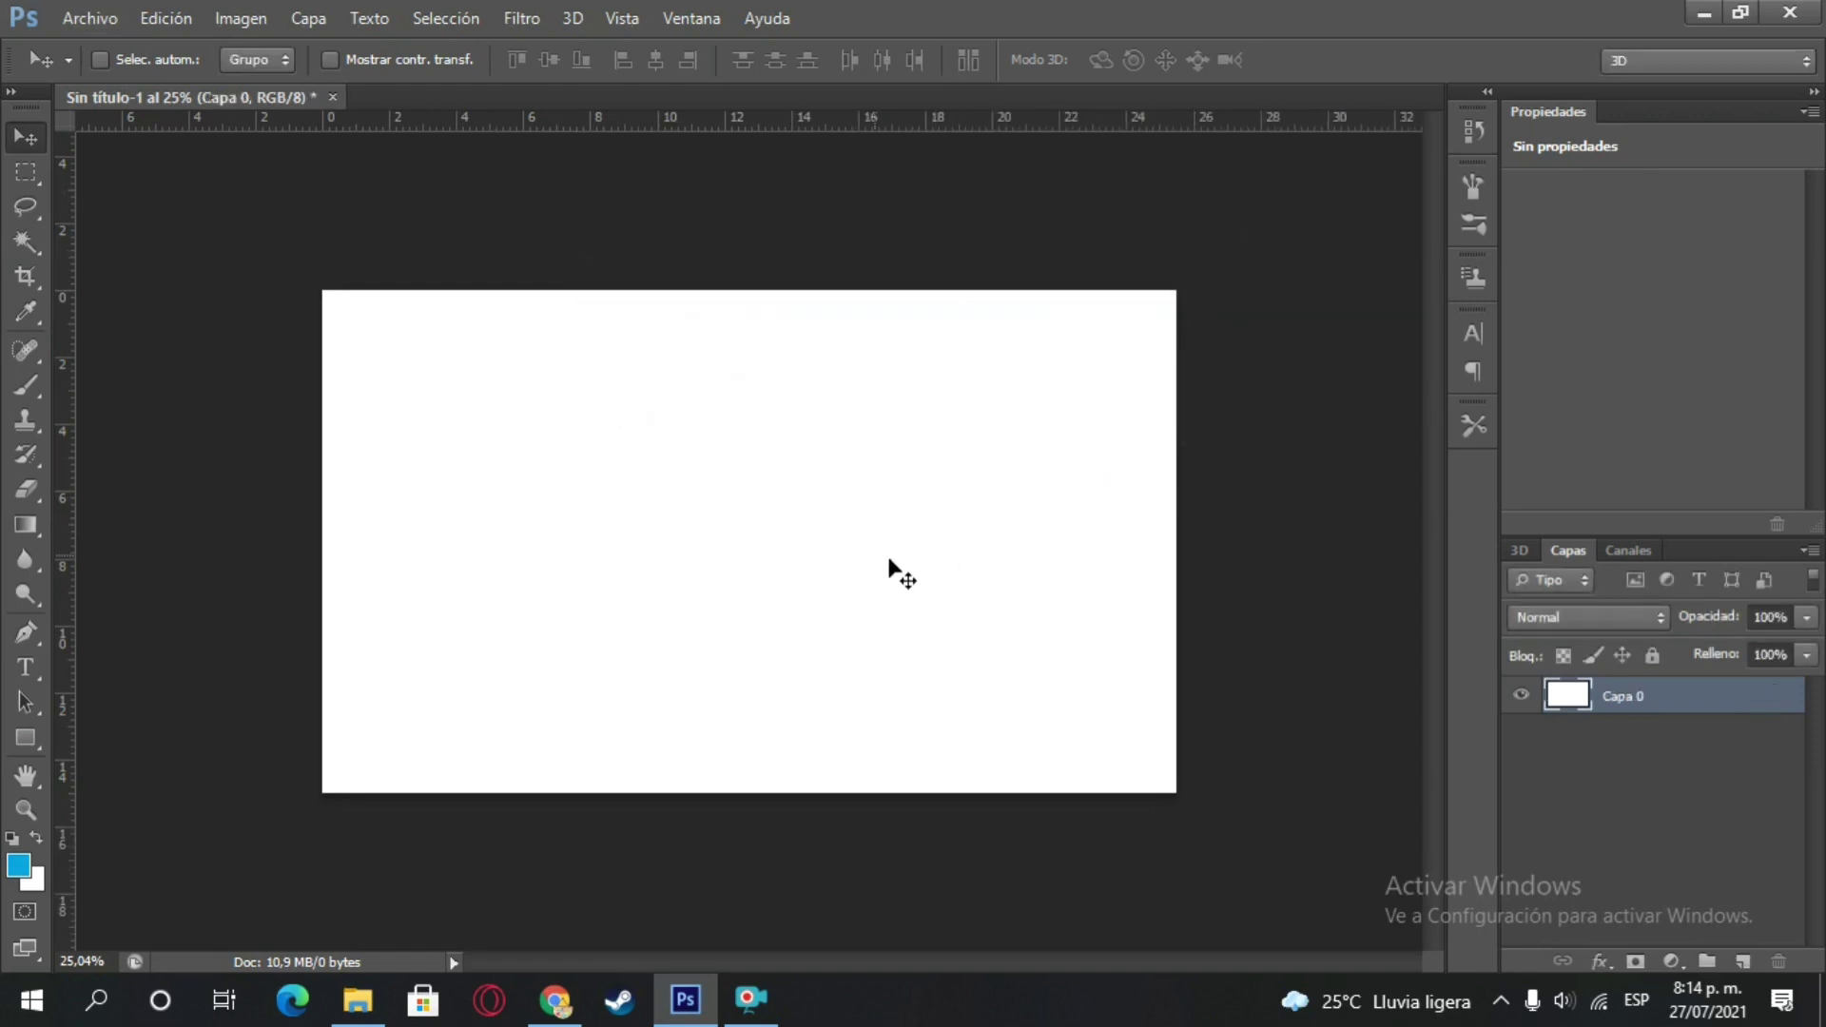
- Enlarge the canvas to 35,5 cm wide and 25 cm high, keeping the content anchored at the centre
click(240, 21)
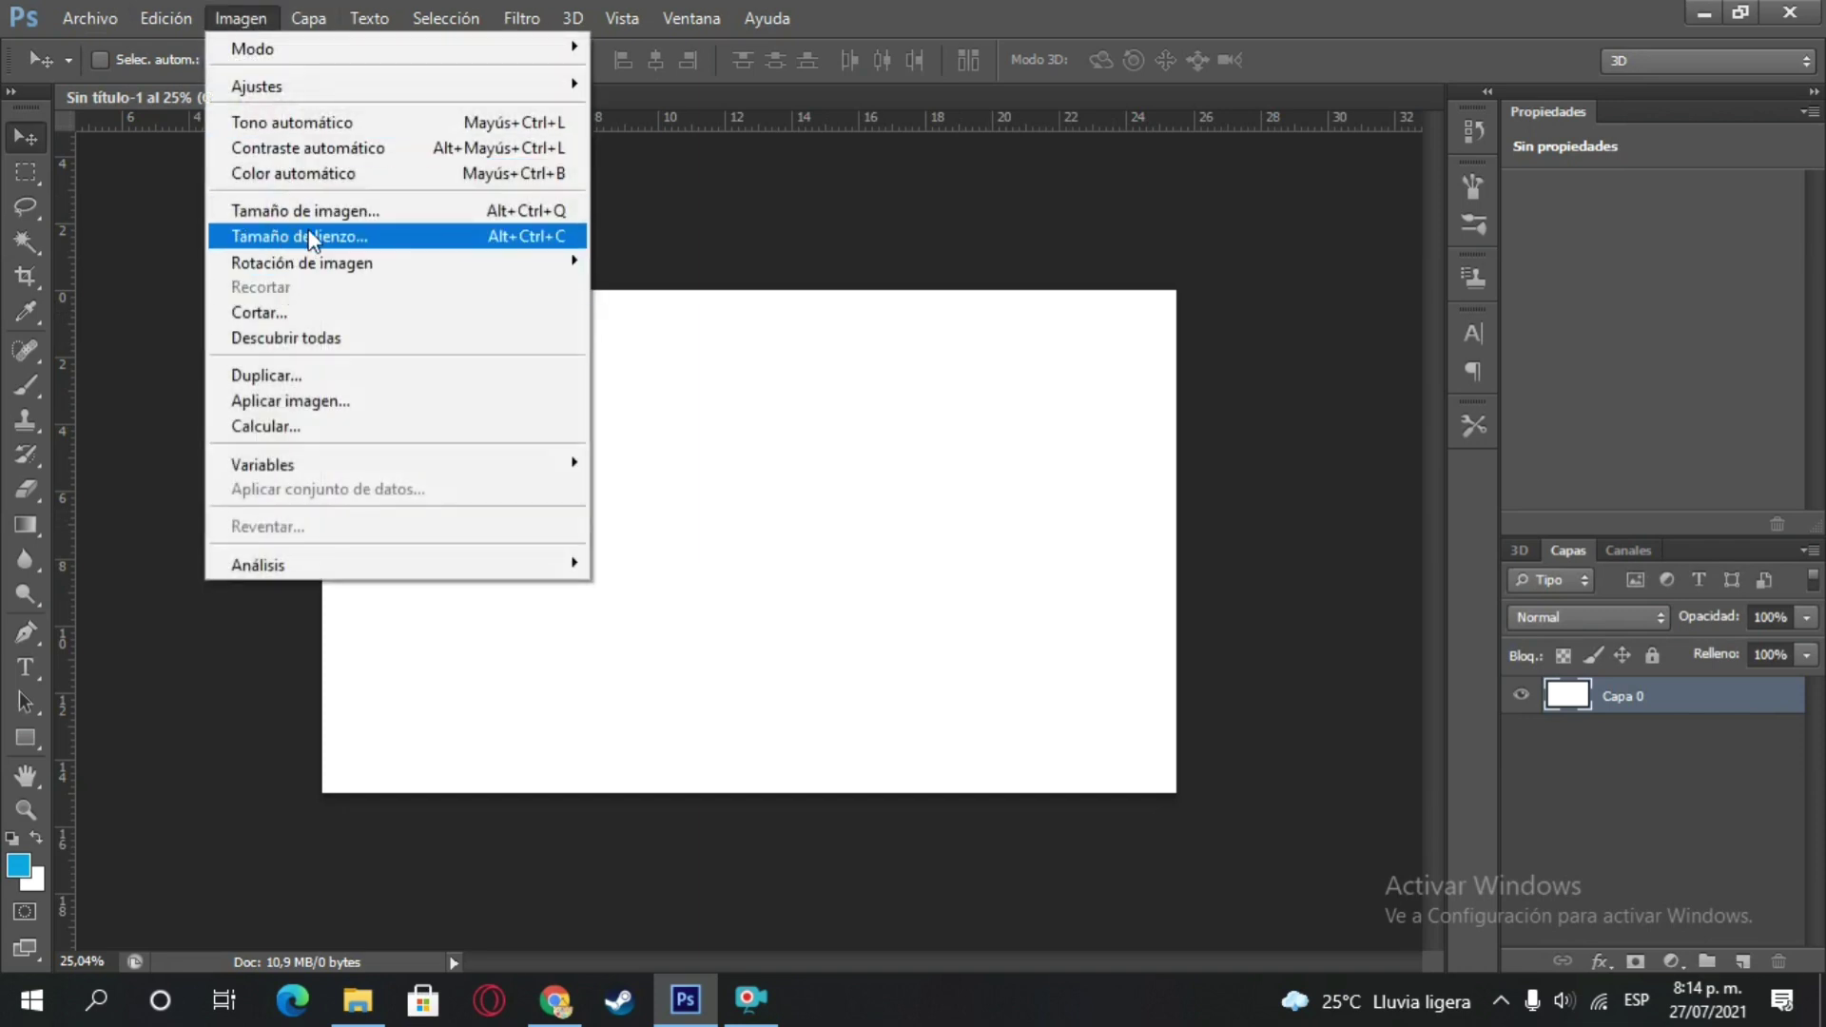
click(333, 234)
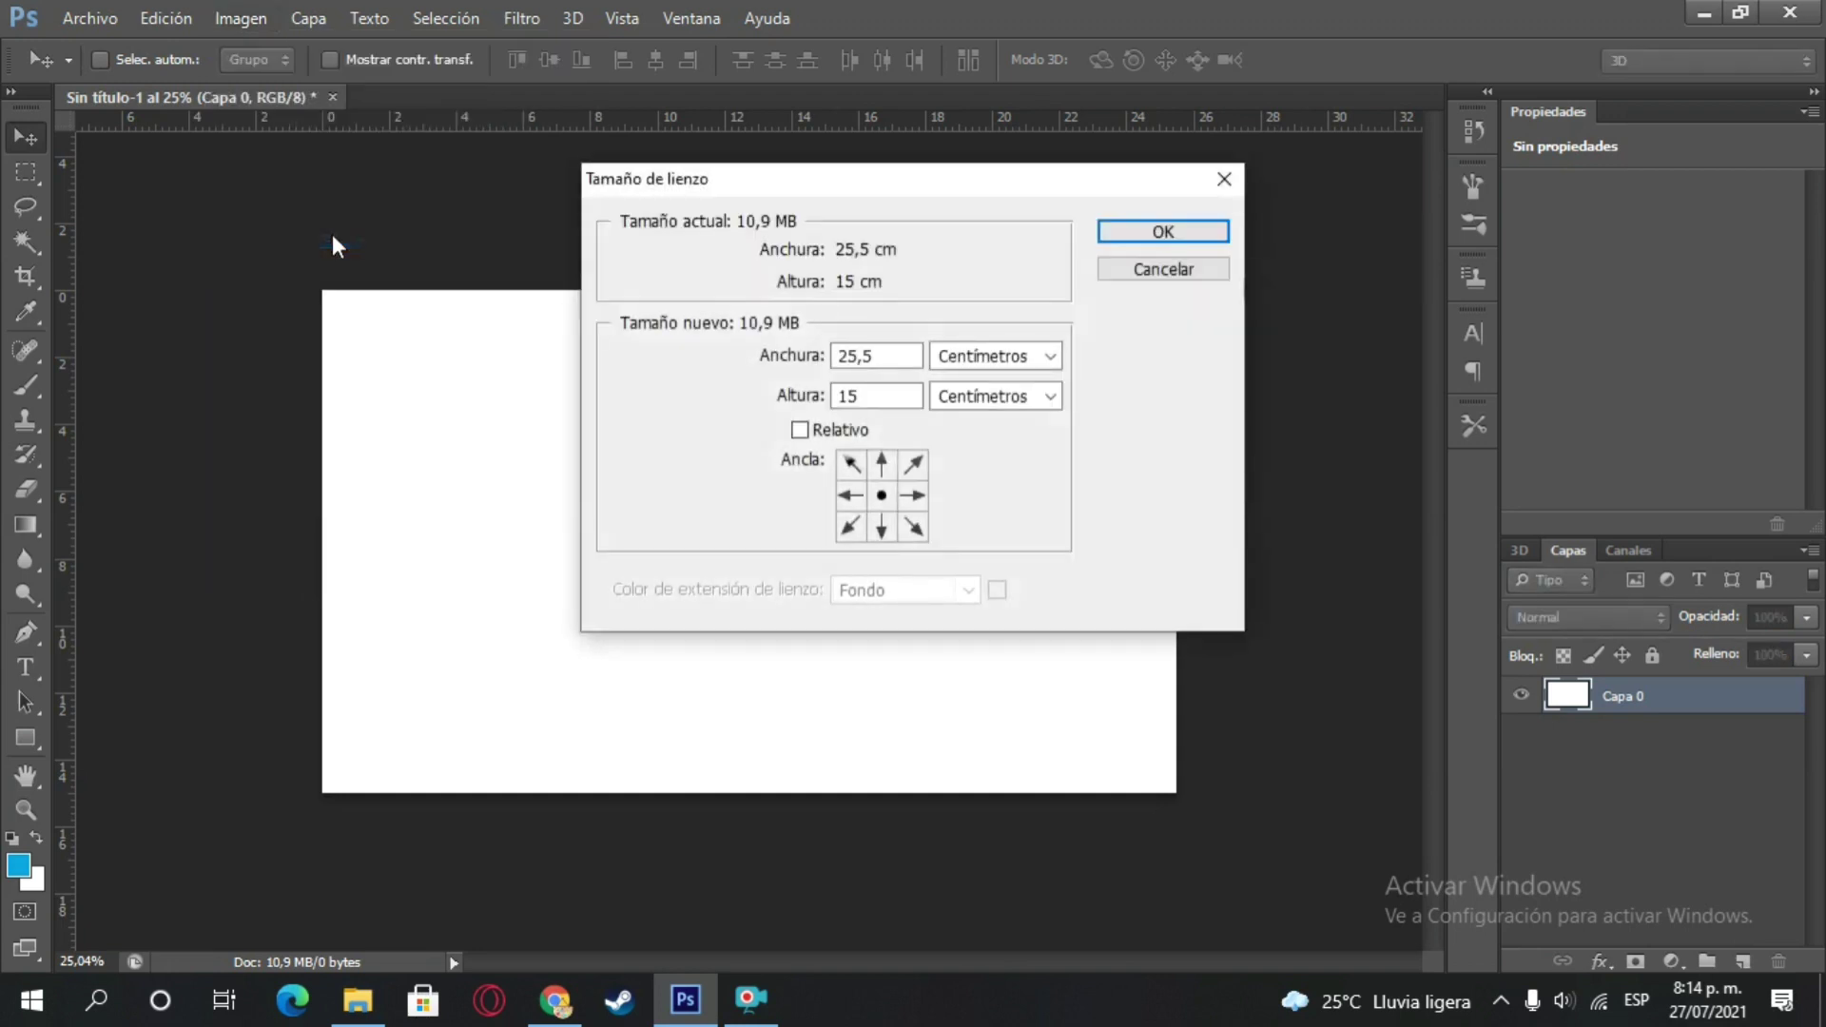
click(851, 360)
key(BackSpace)
key(BackSpace)
key(BackSpace)
key(BackSpace)
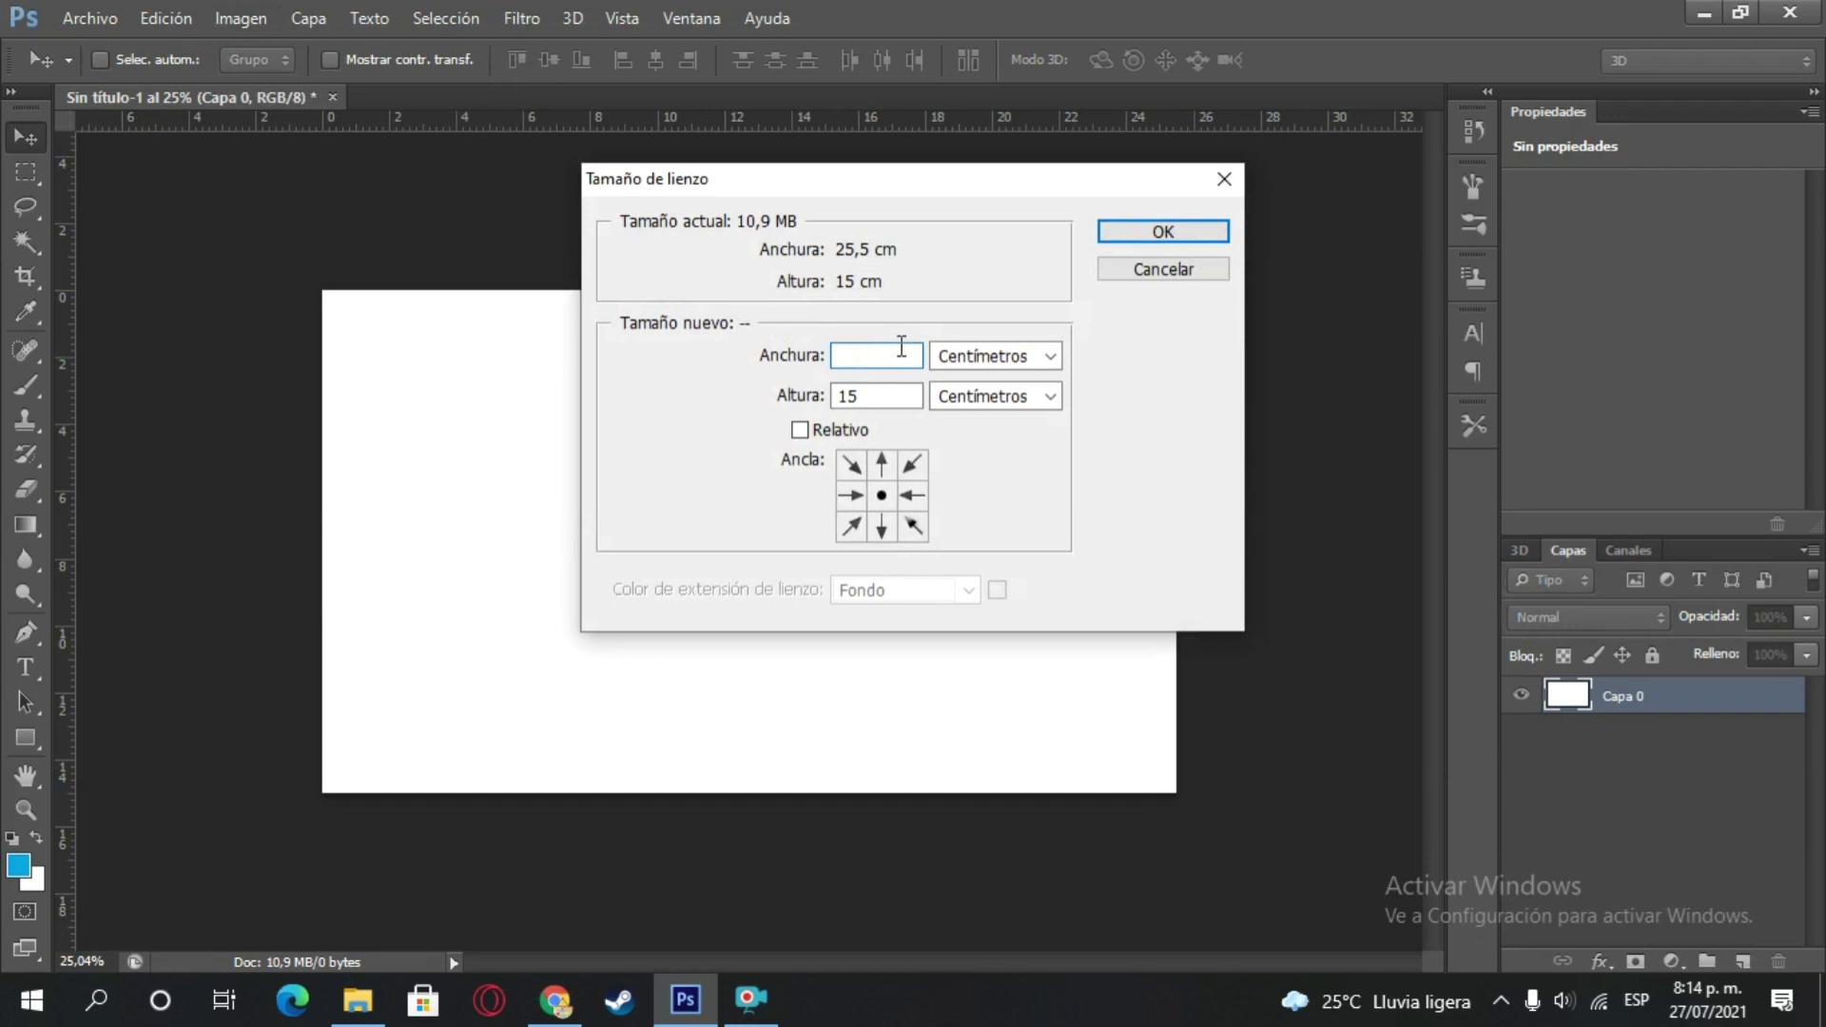
text(35)
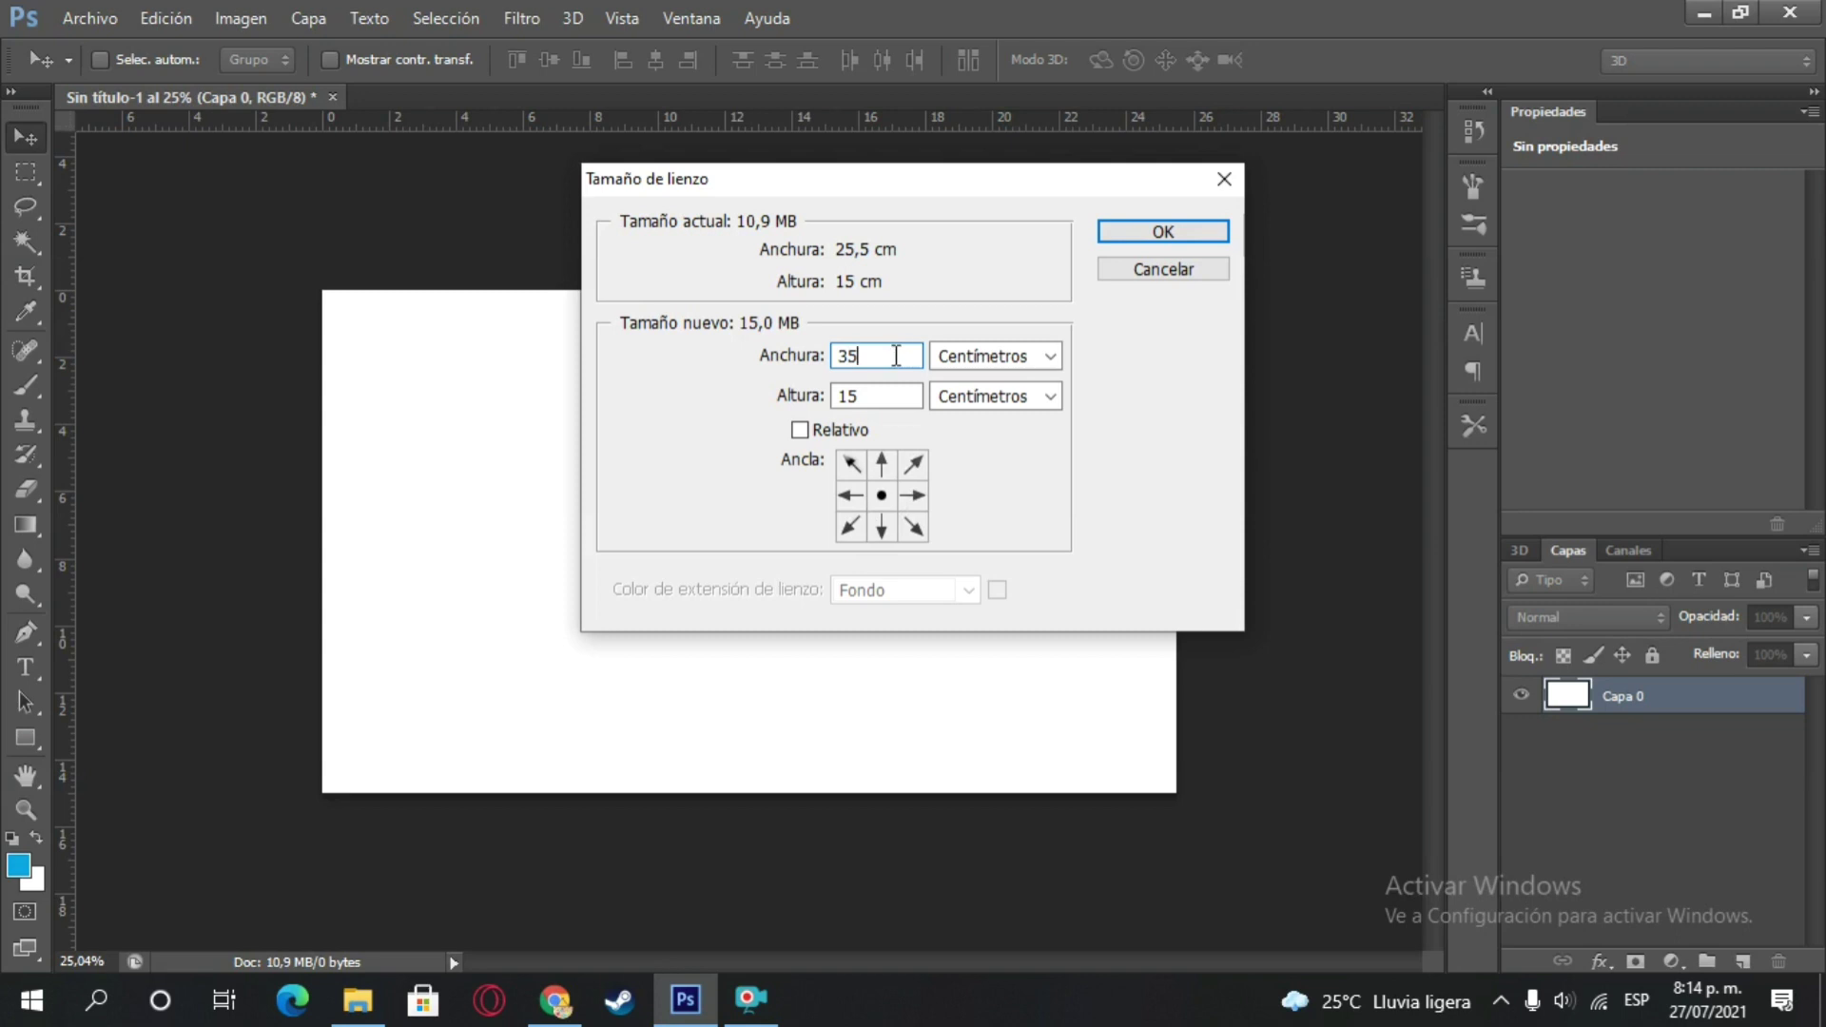
text(,5)
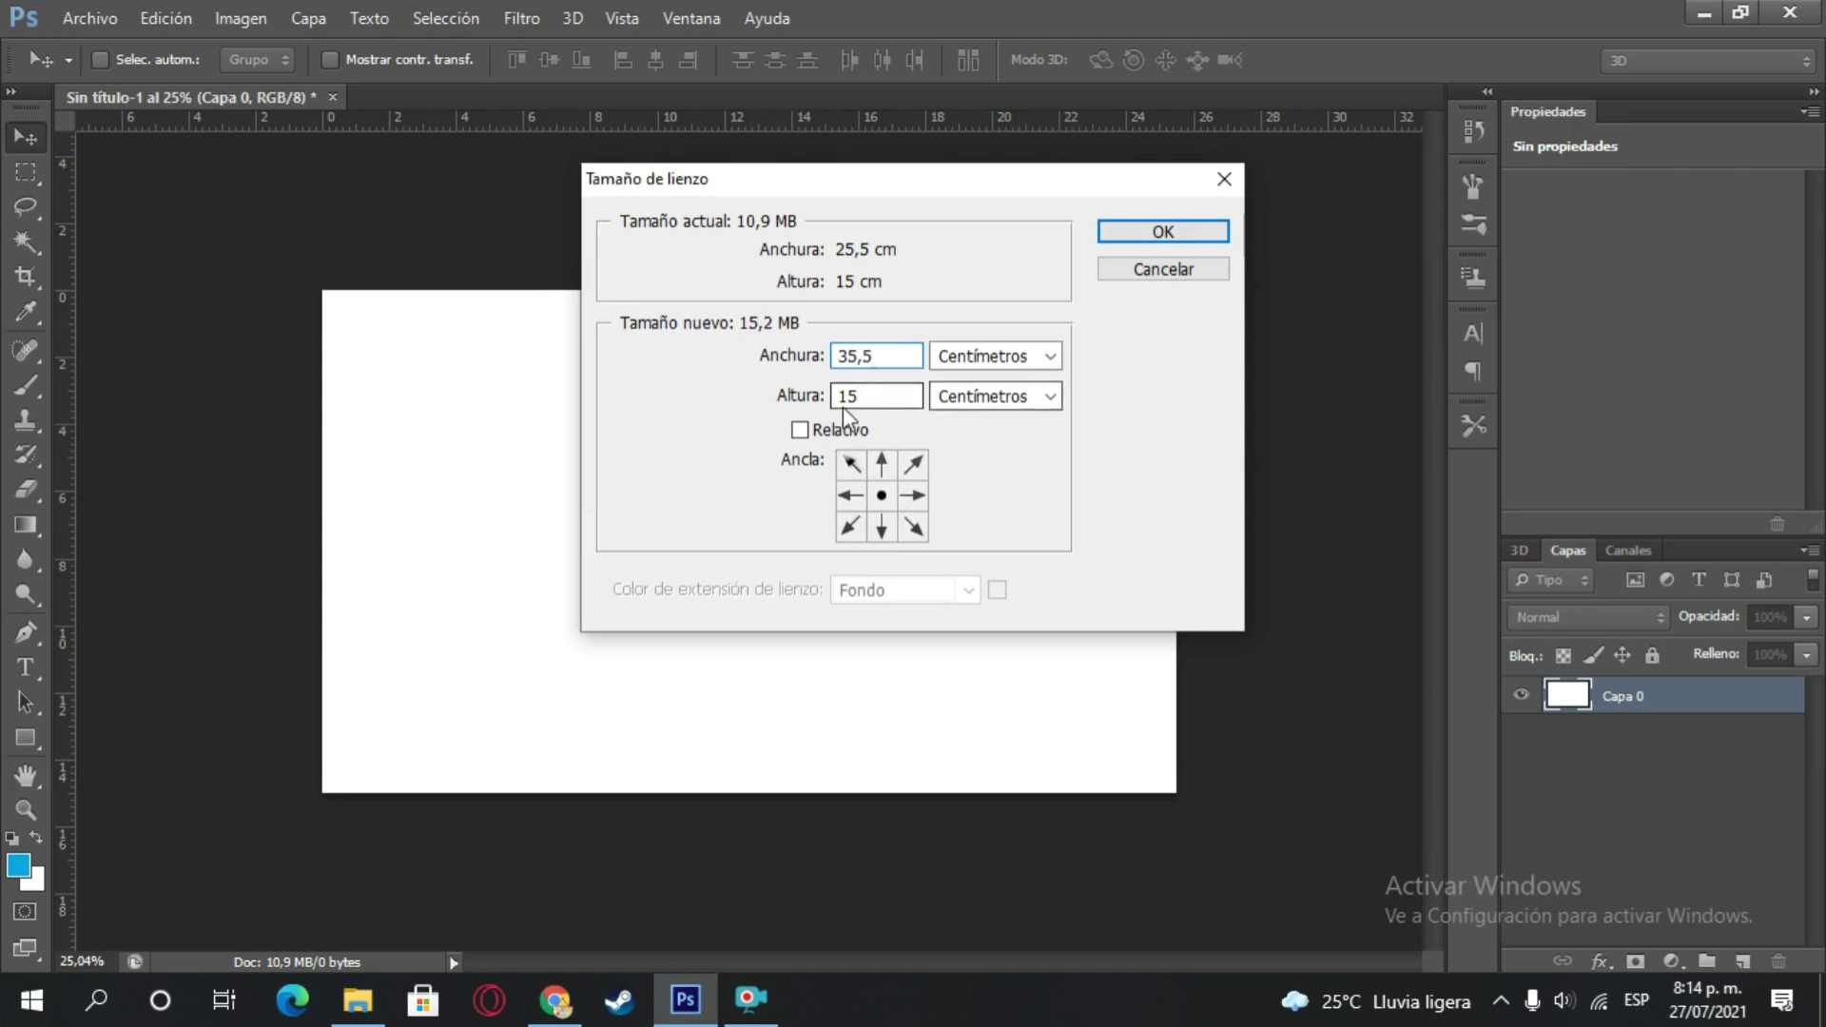
click(867, 396)
key(BackSpace)
key(BackSpace)
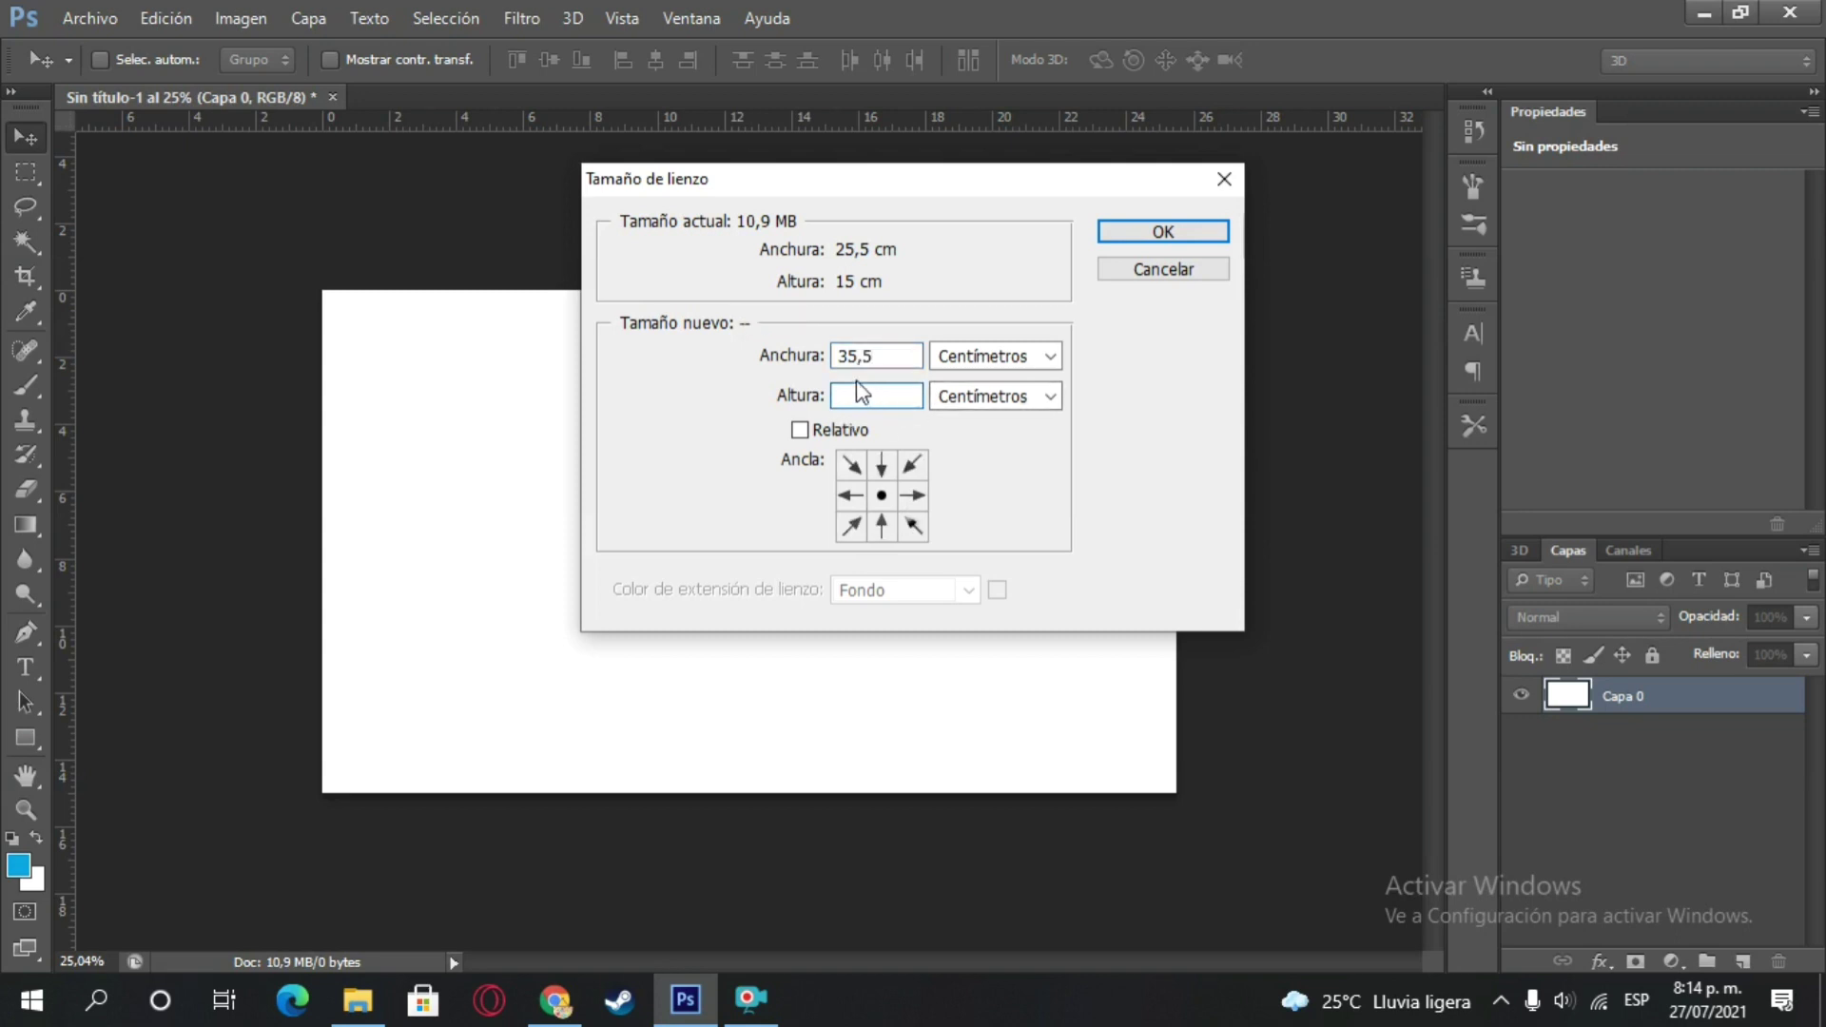
text(25)
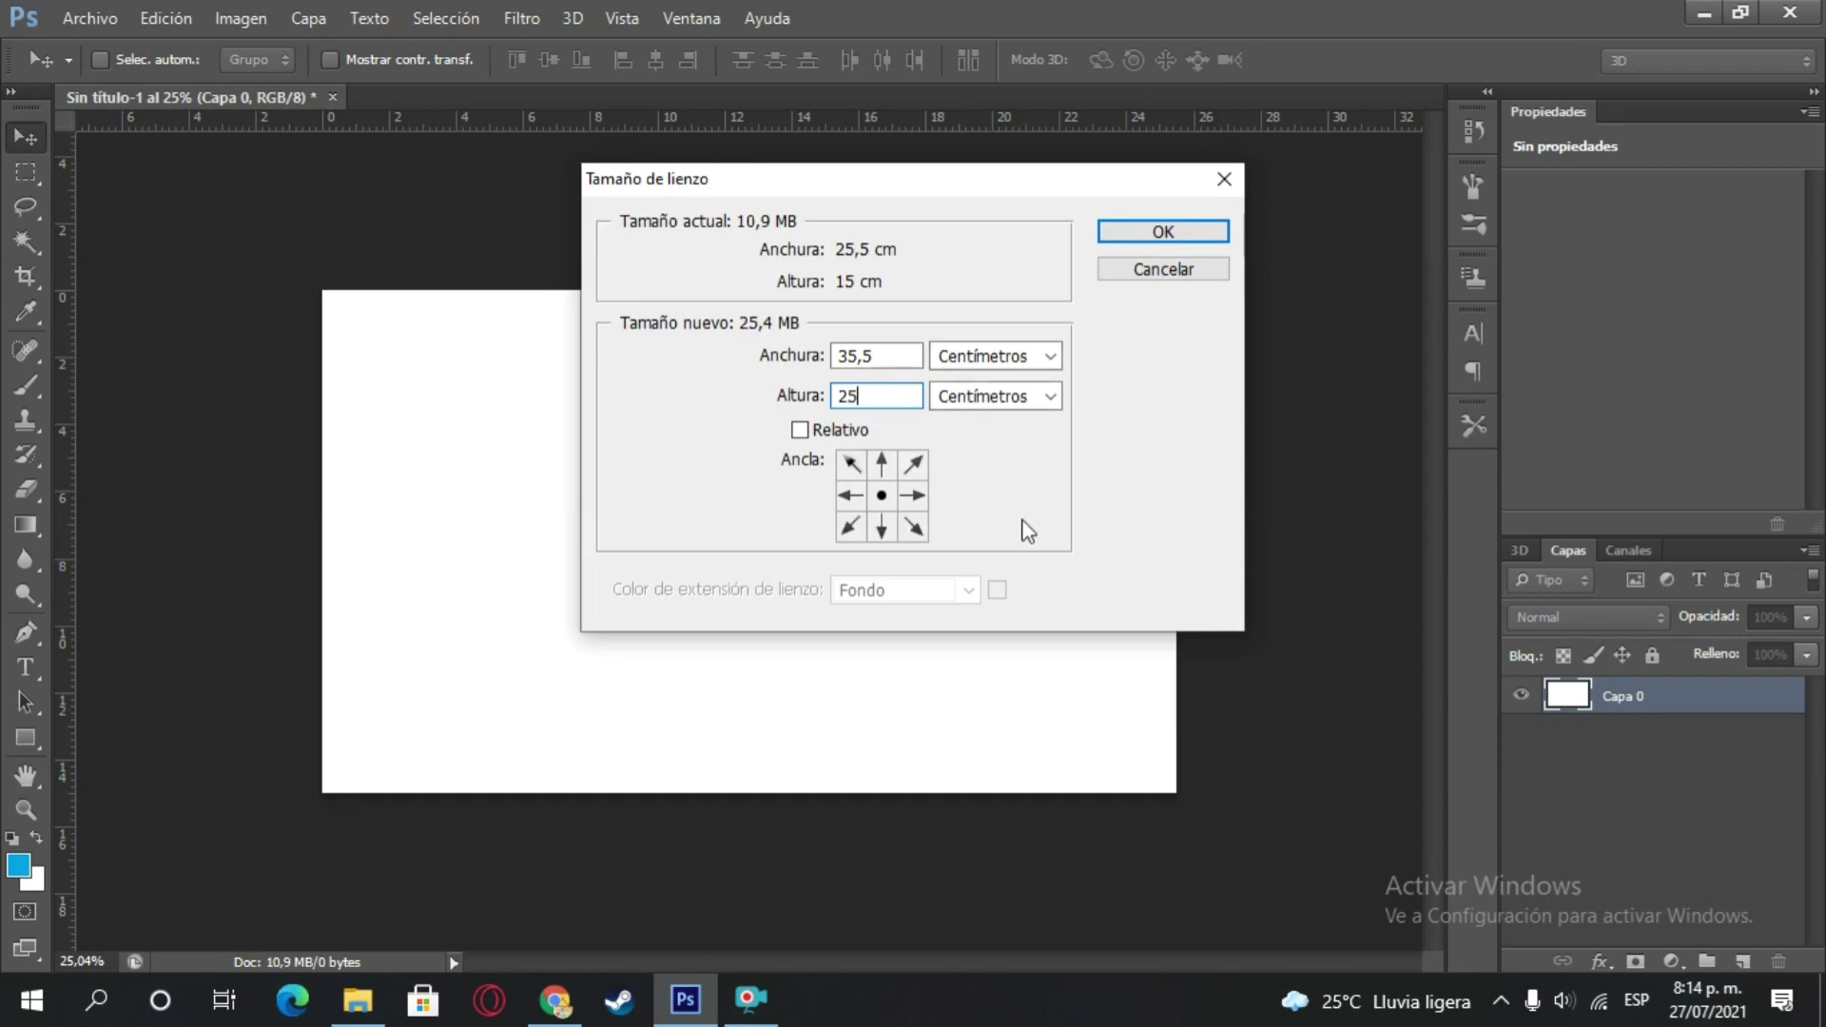
click(1160, 234)
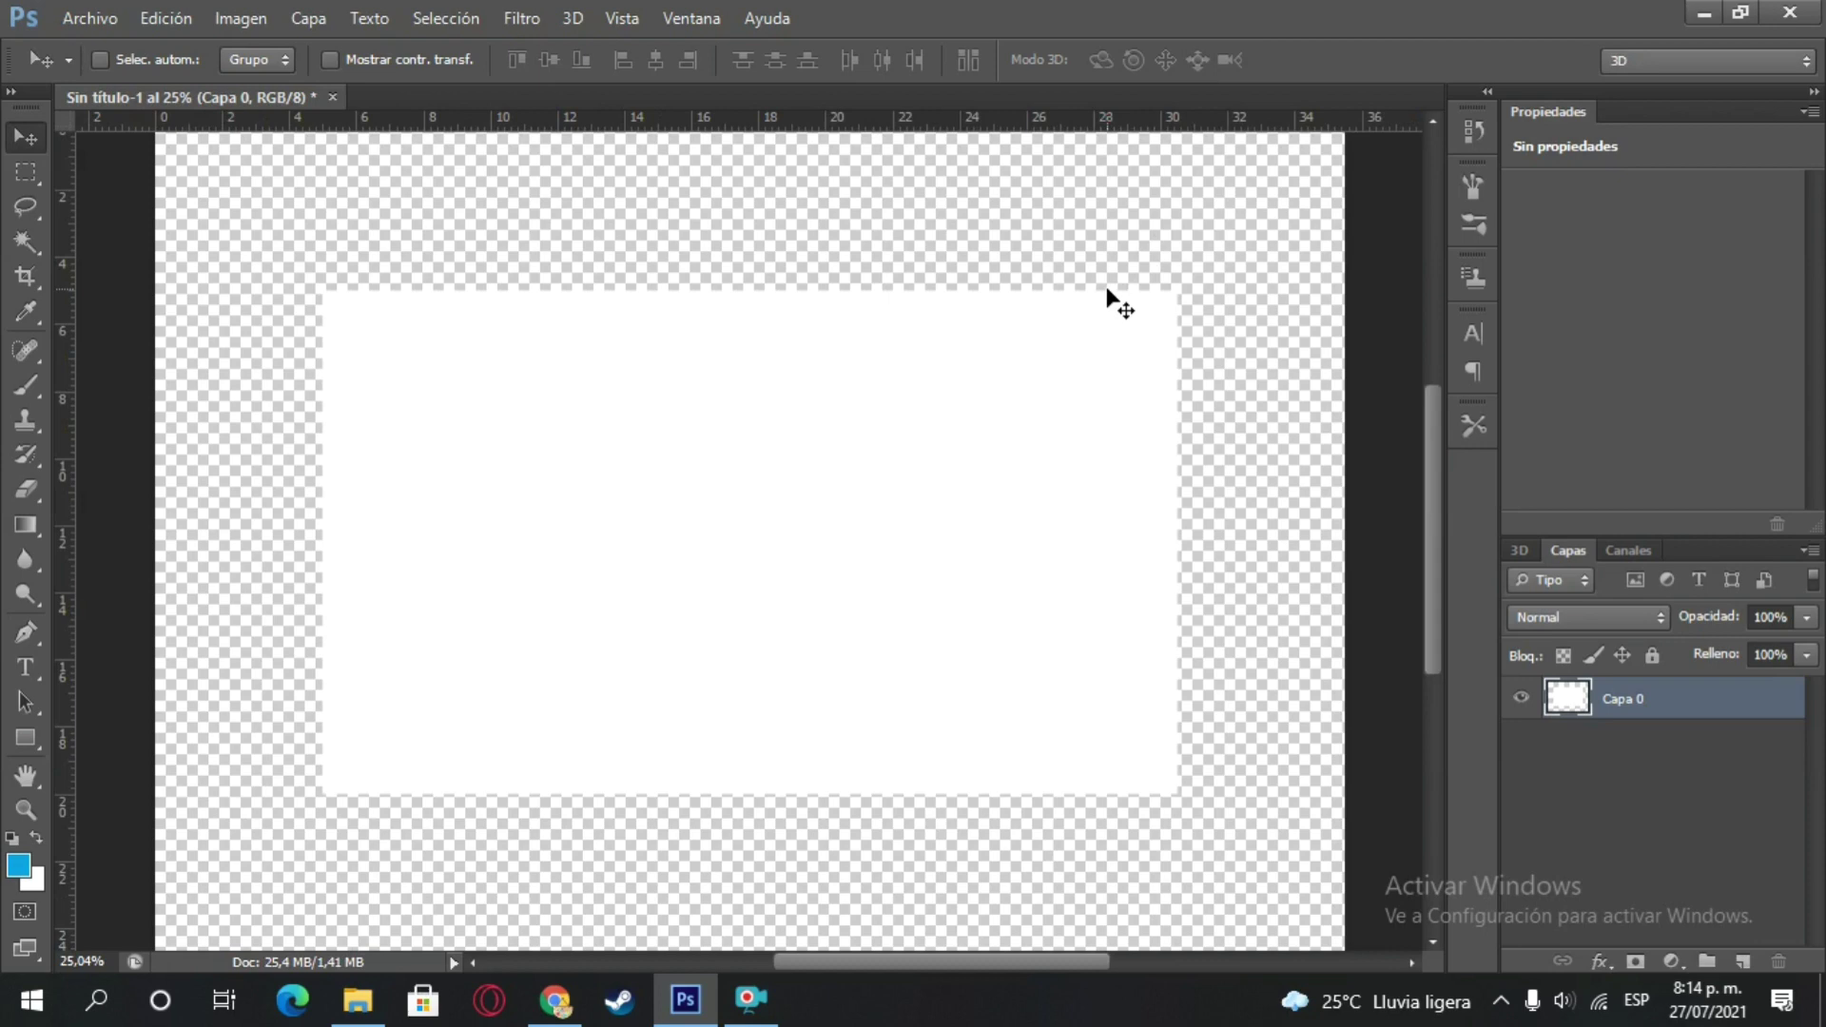
alt+scroll(1113, 298, down, 2)
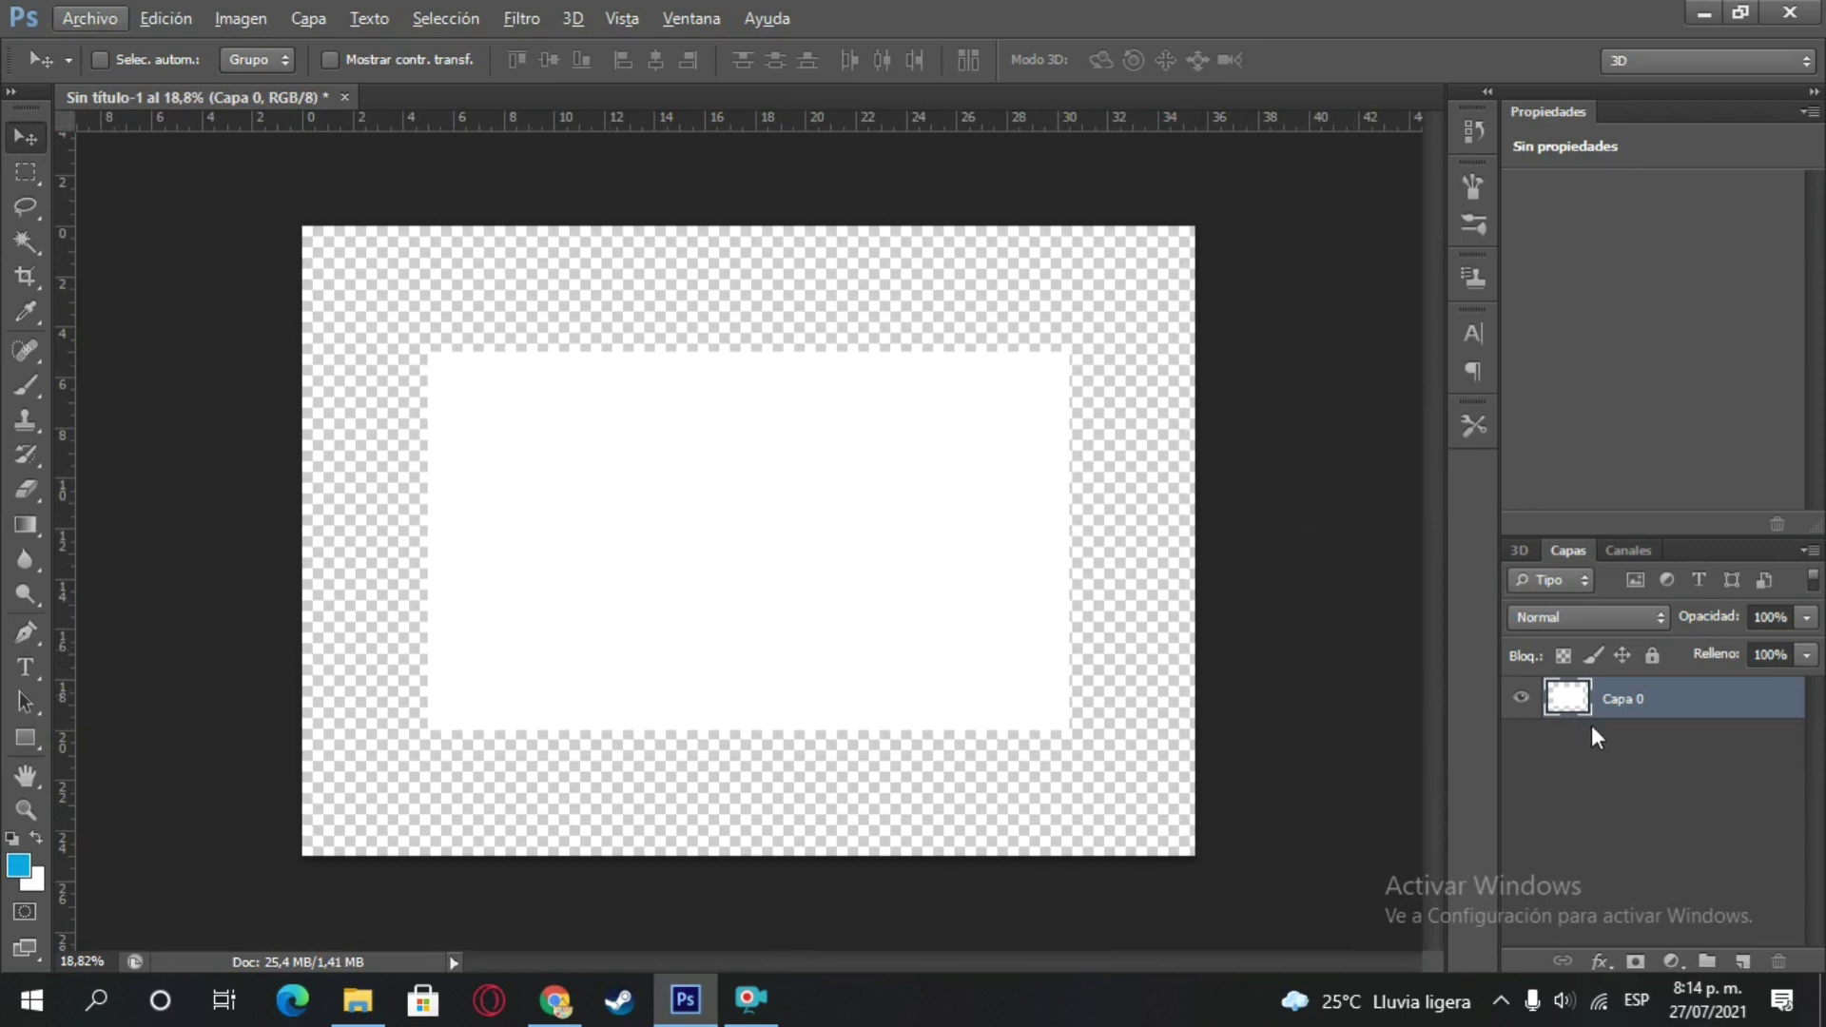
- Convert the layer Capa 0 into a smart object
click(1609, 702)
right_click(1607, 700)
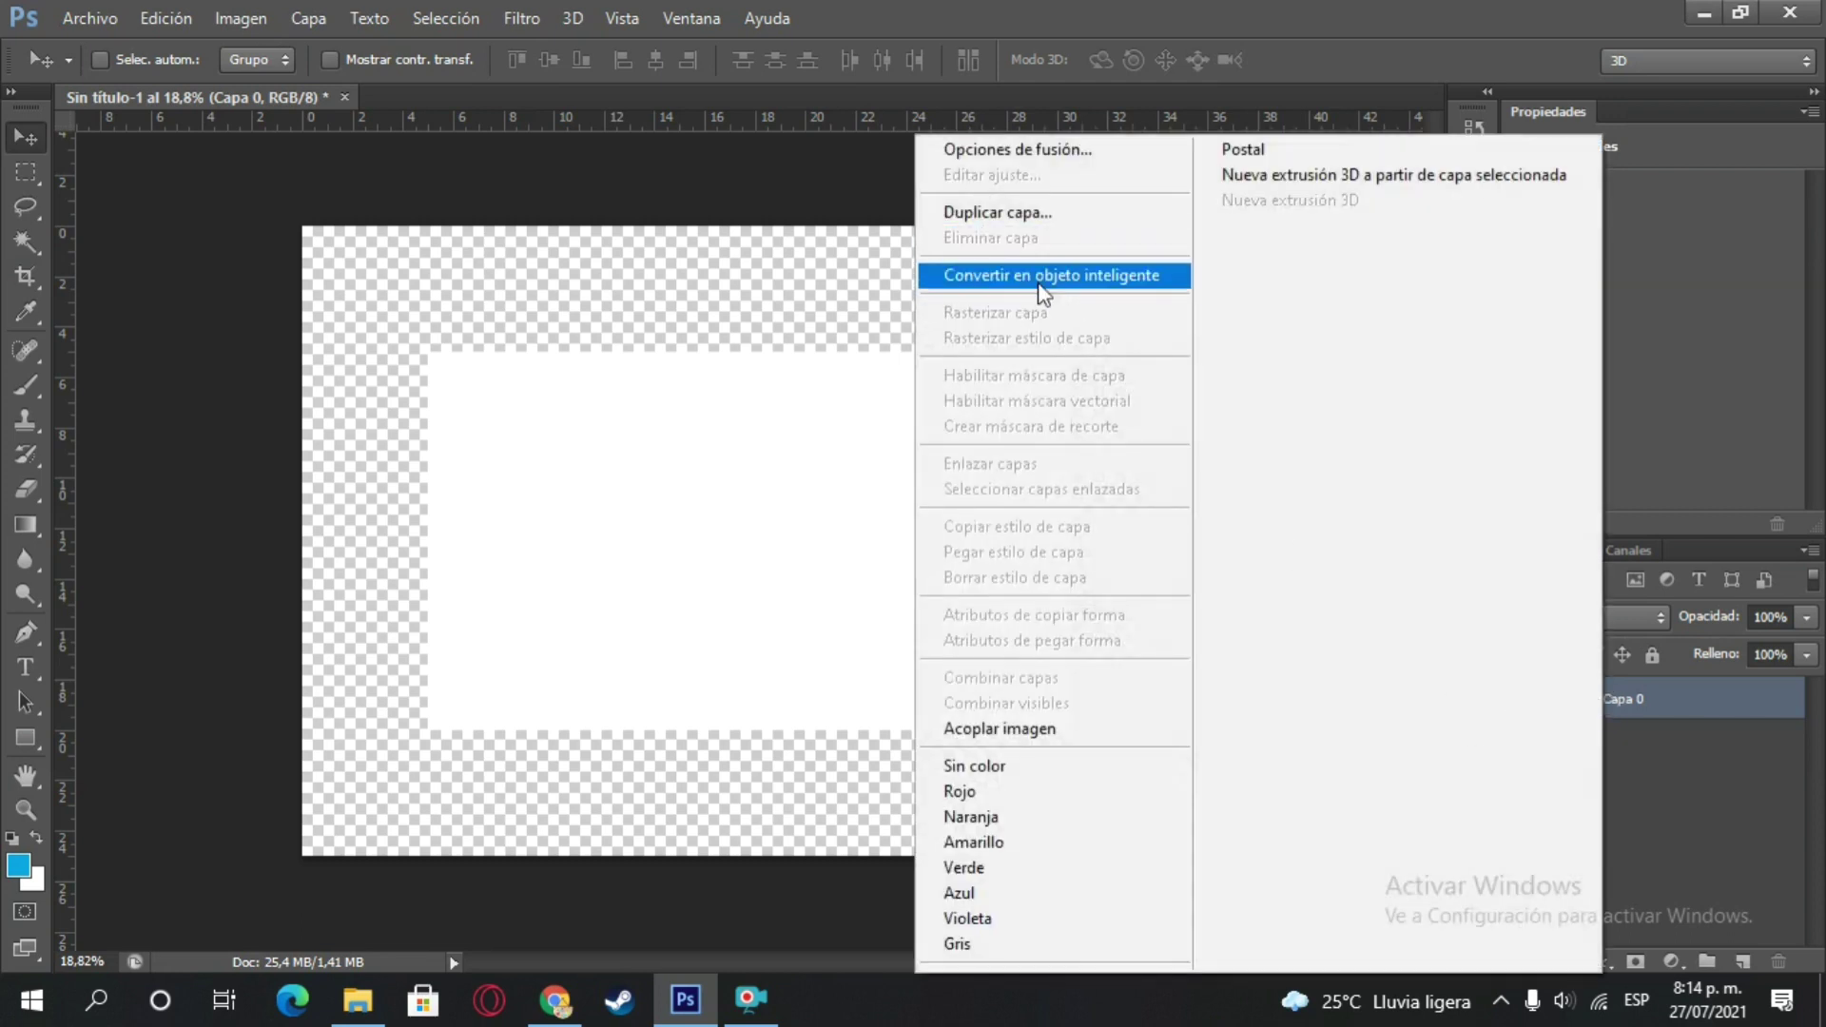
click(1136, 278)
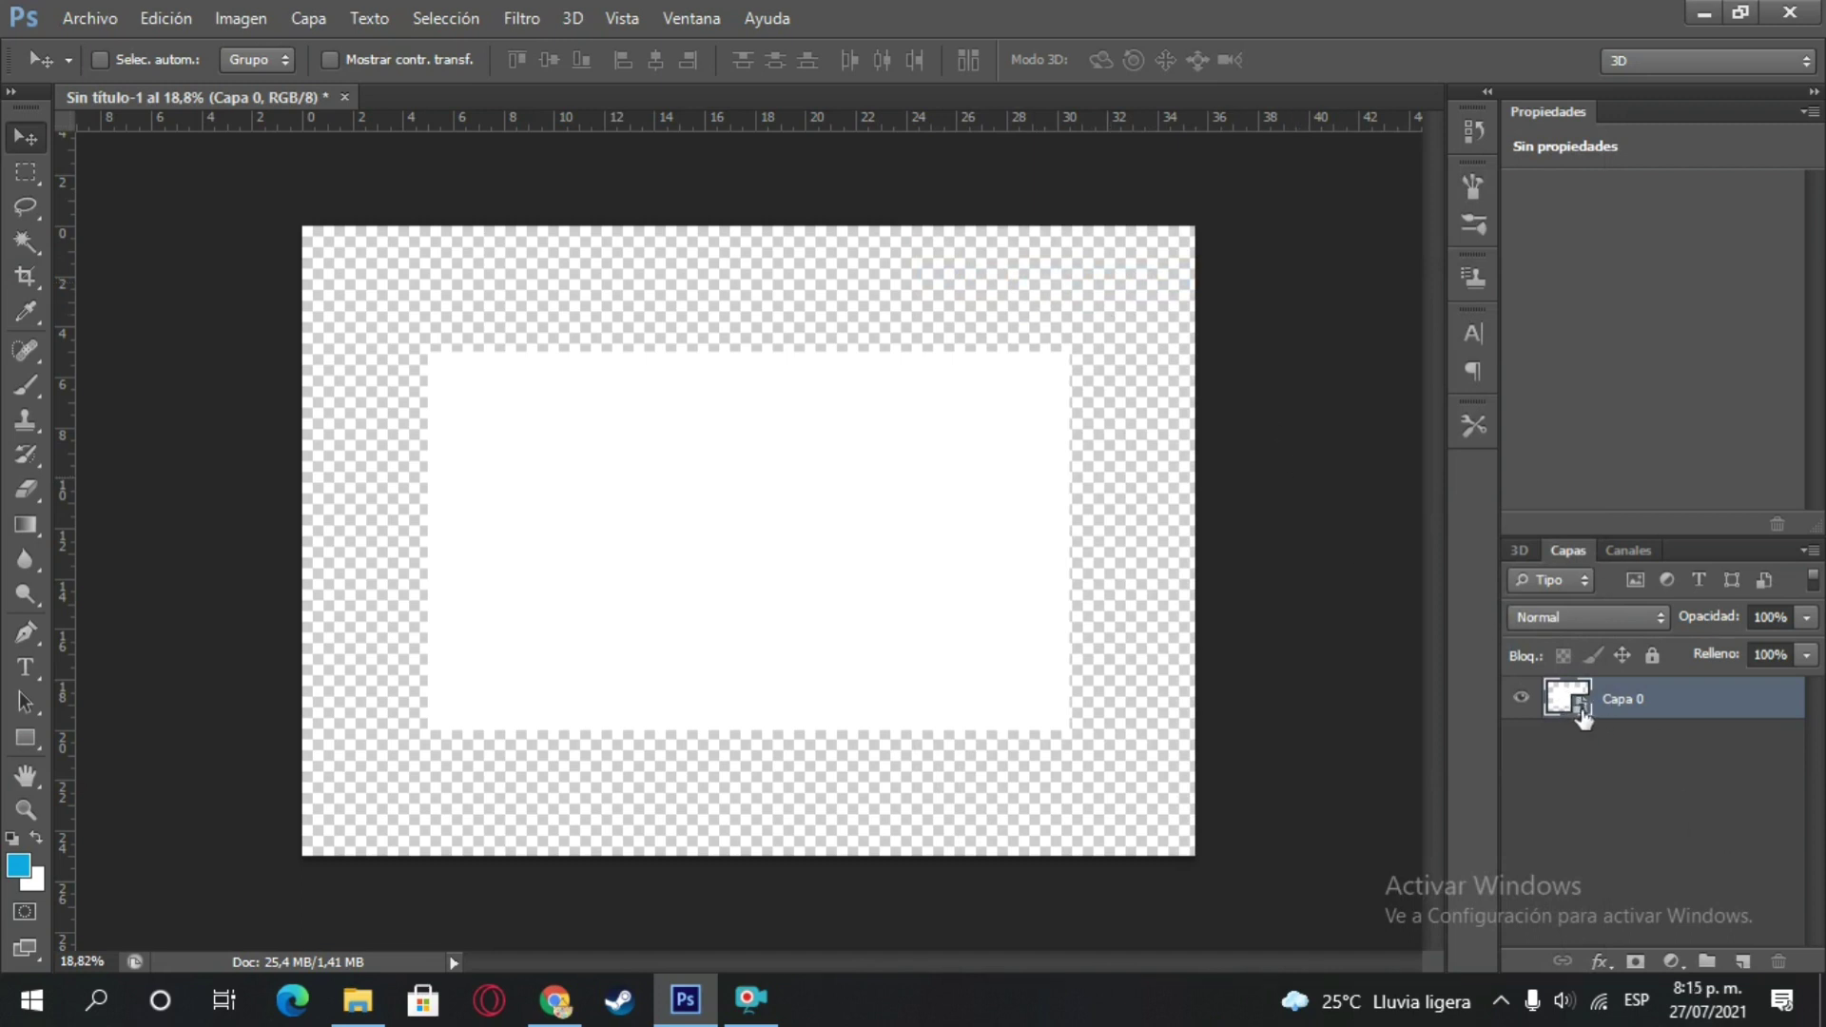
- Warp the white Capa 0 rectangle with the Arco style at a 10% bend and apply the transformation
click(163, 17)
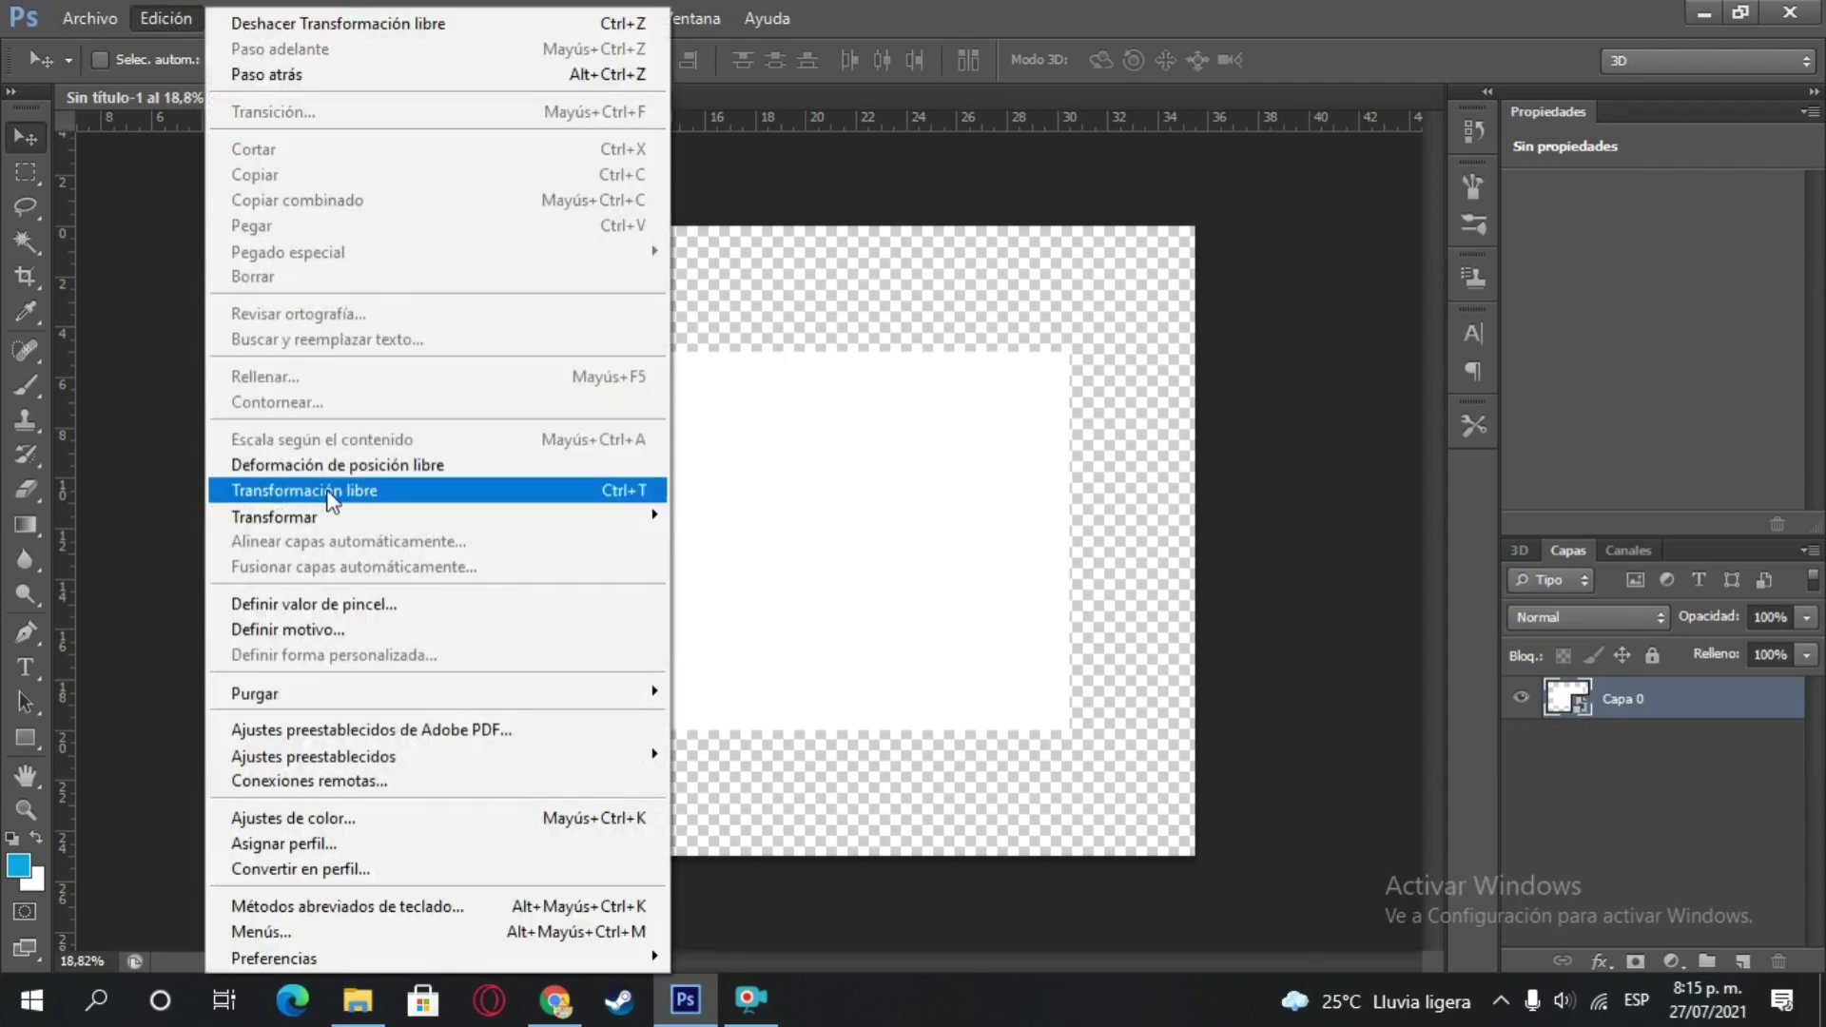
mouse_move(322, 522)
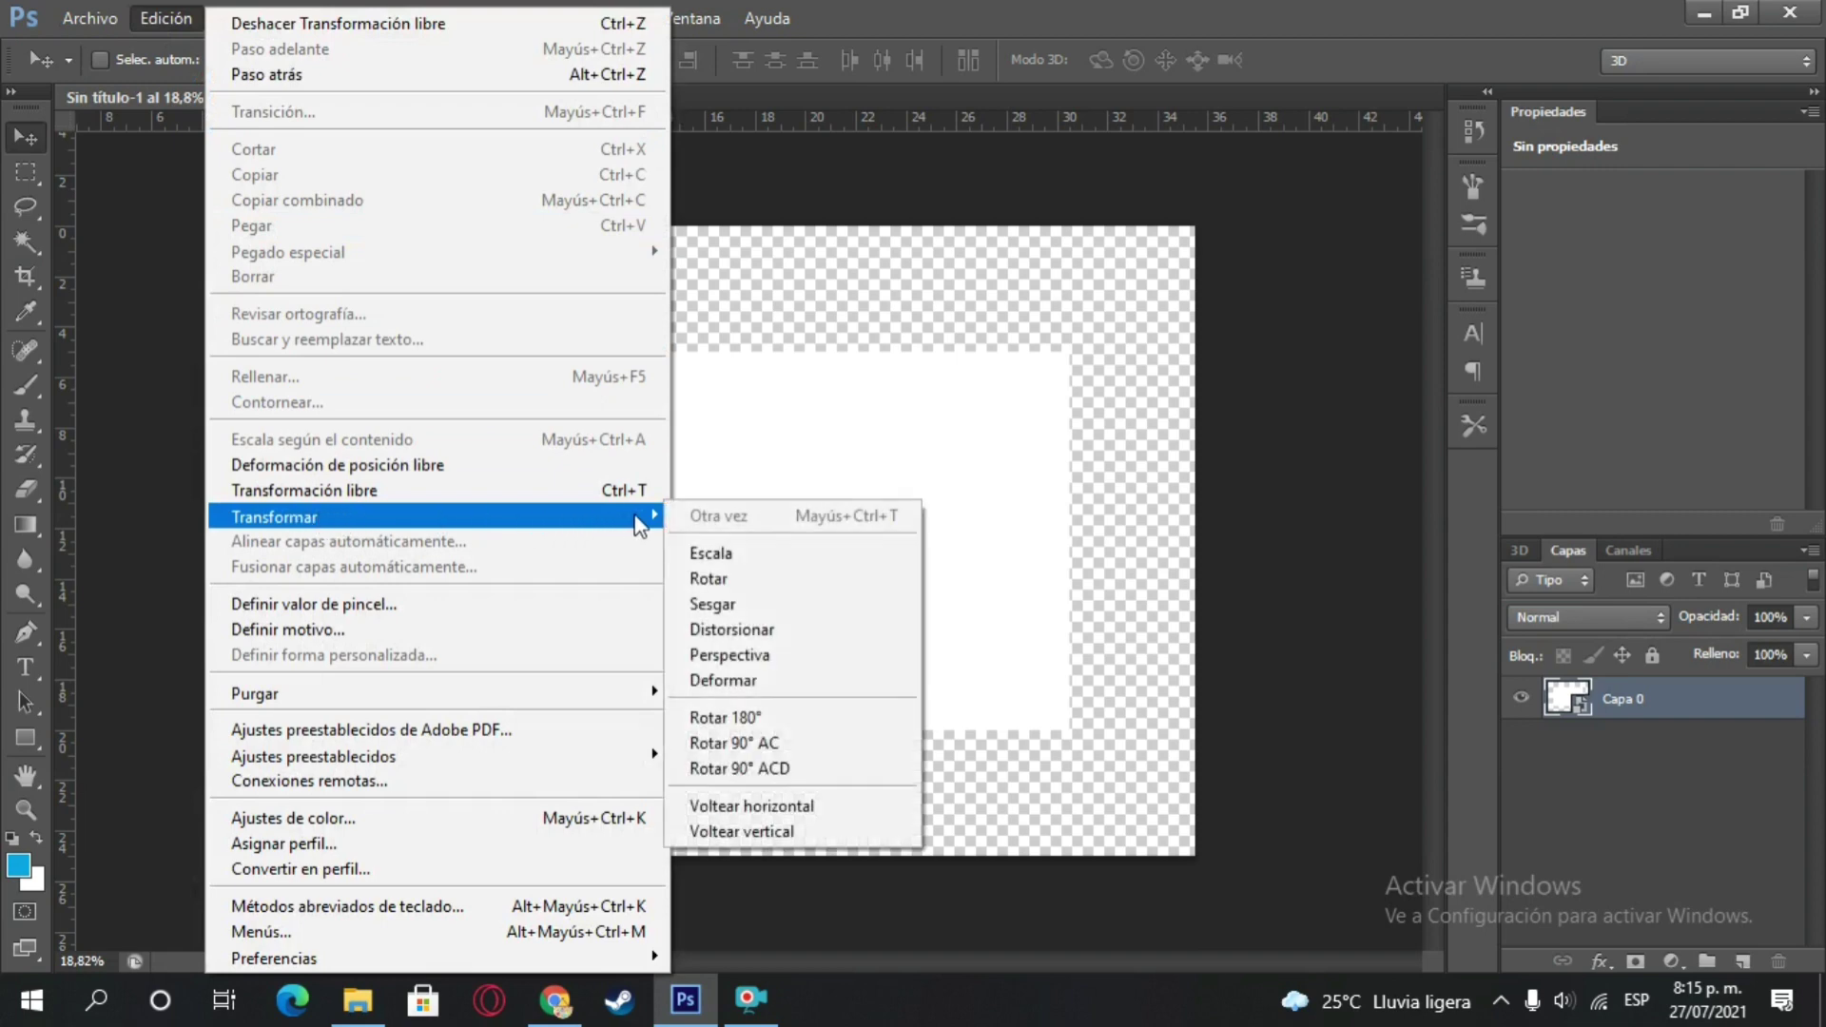
click(735, 680)
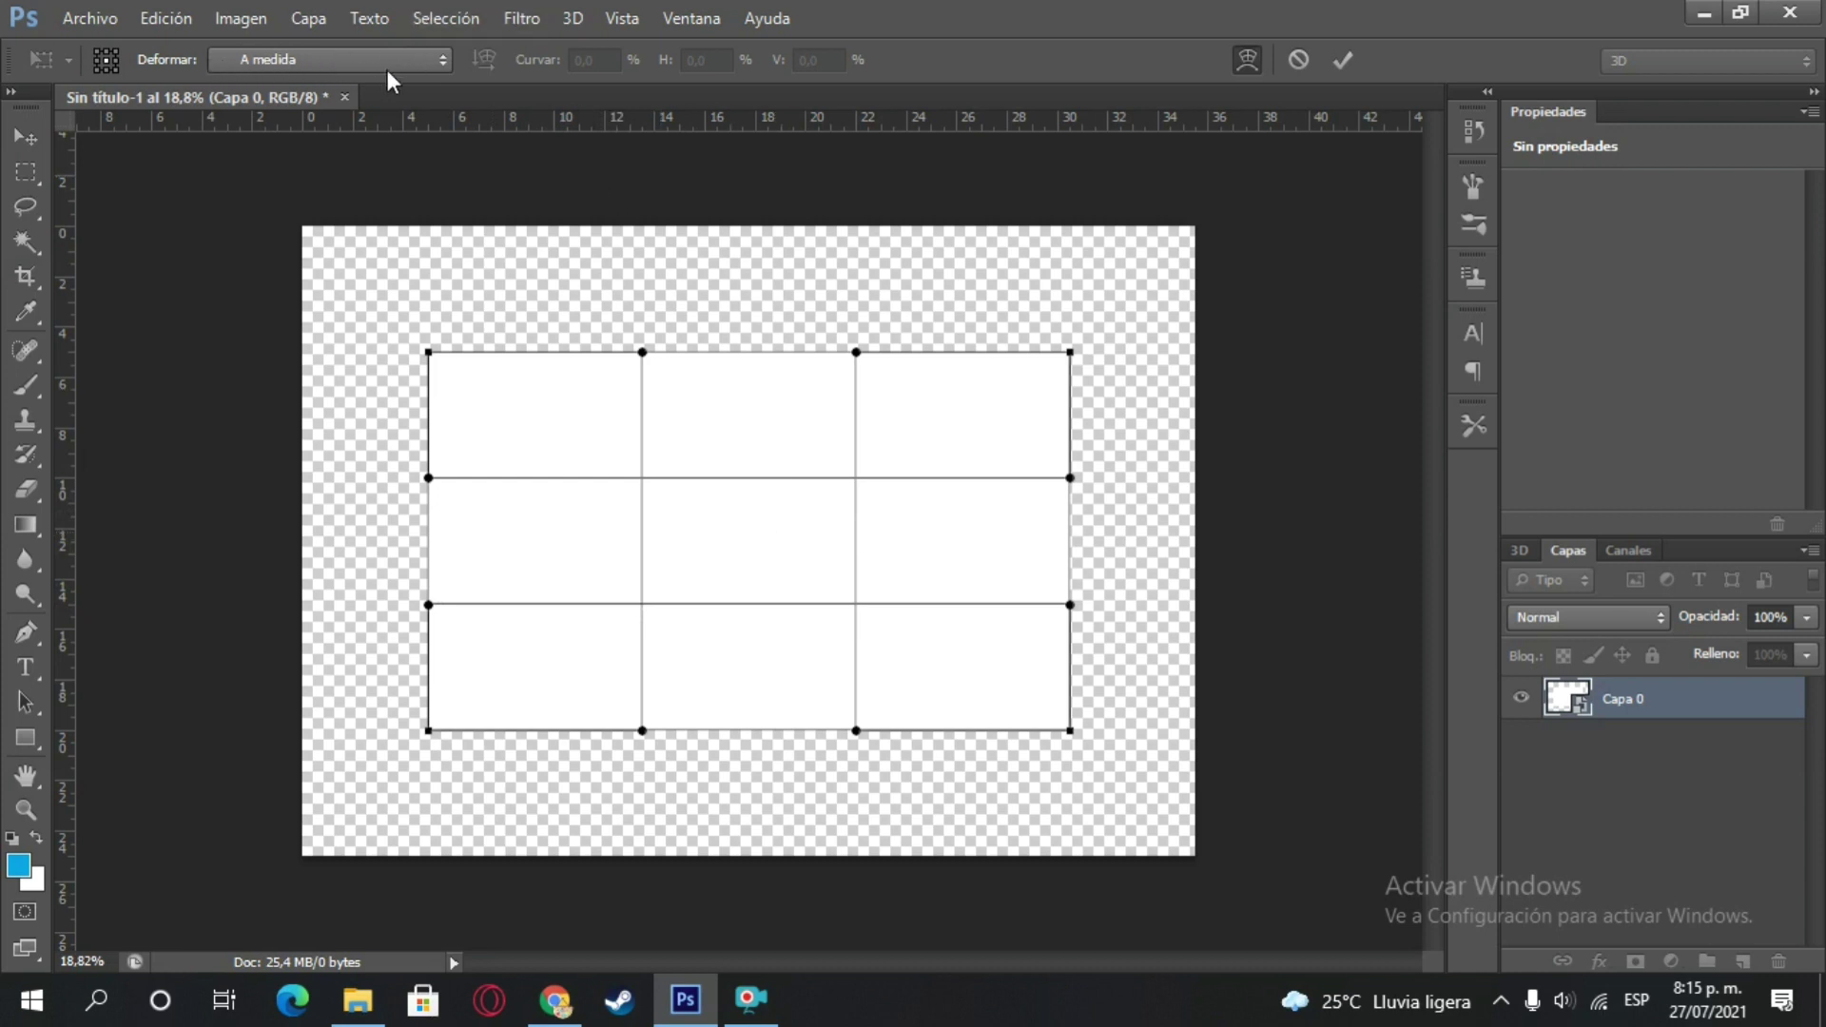
click(436, 60)
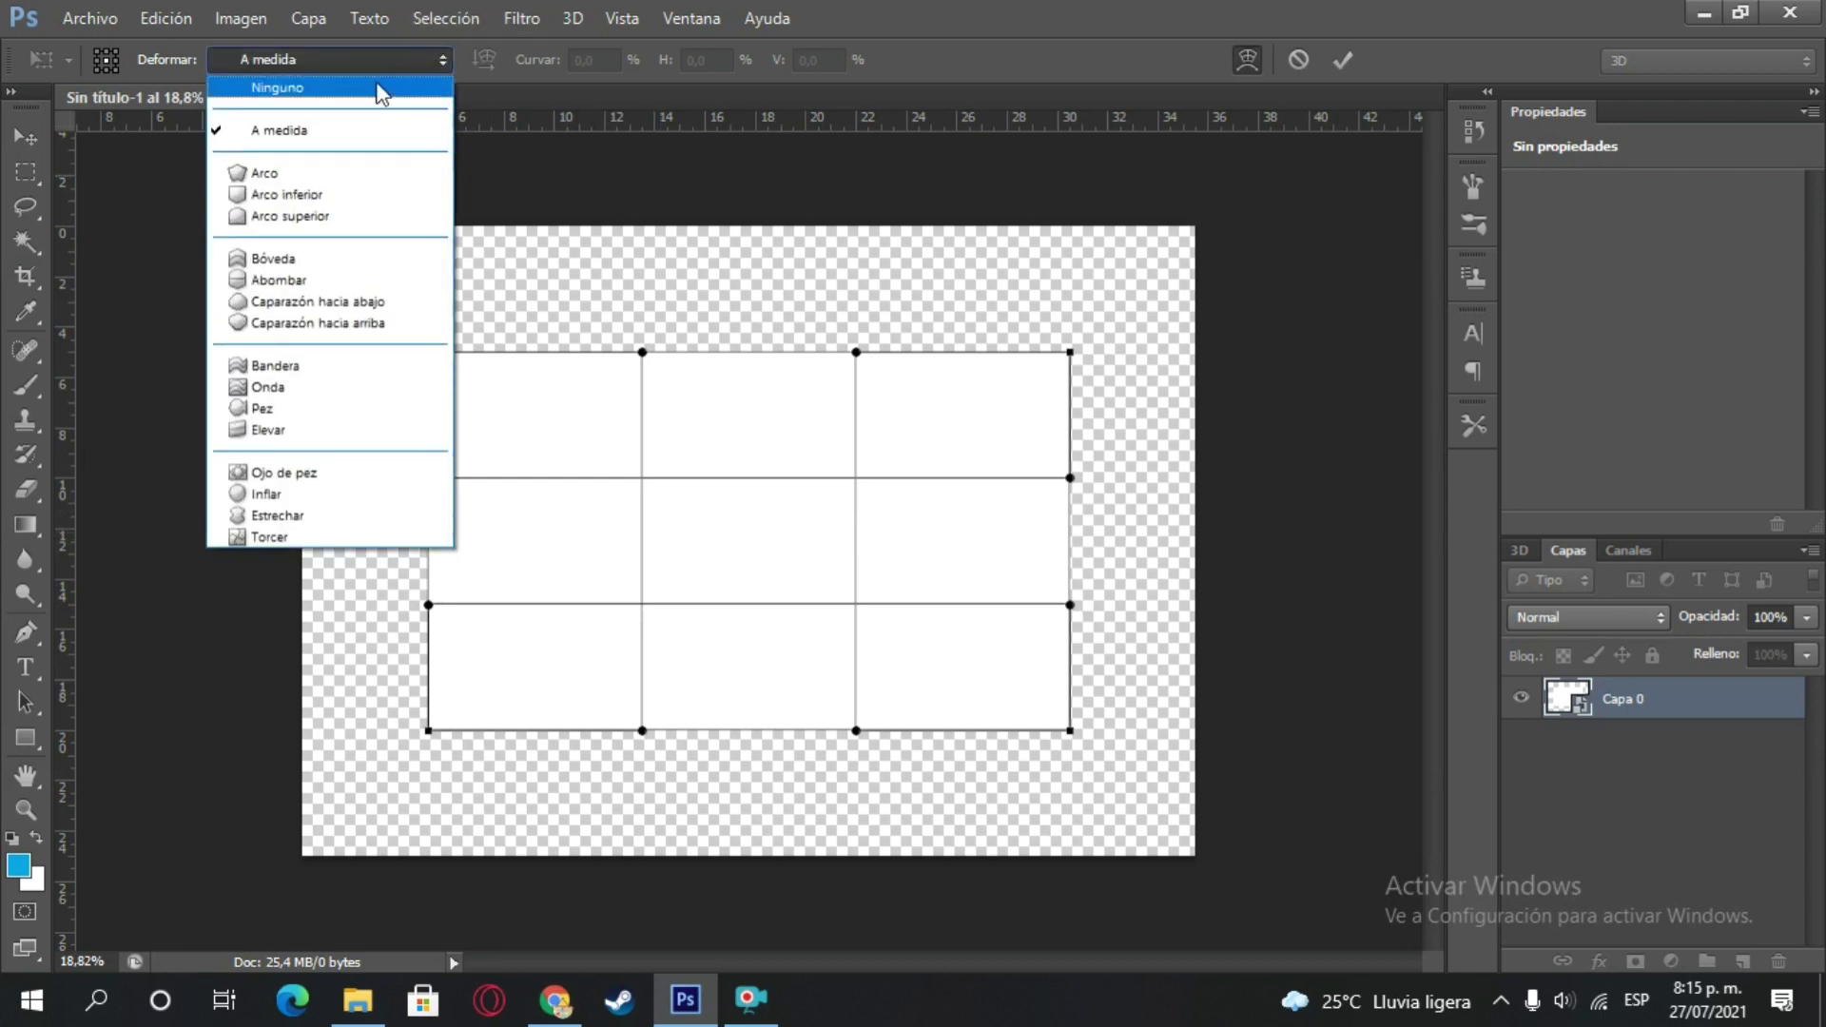
click(279, 173)
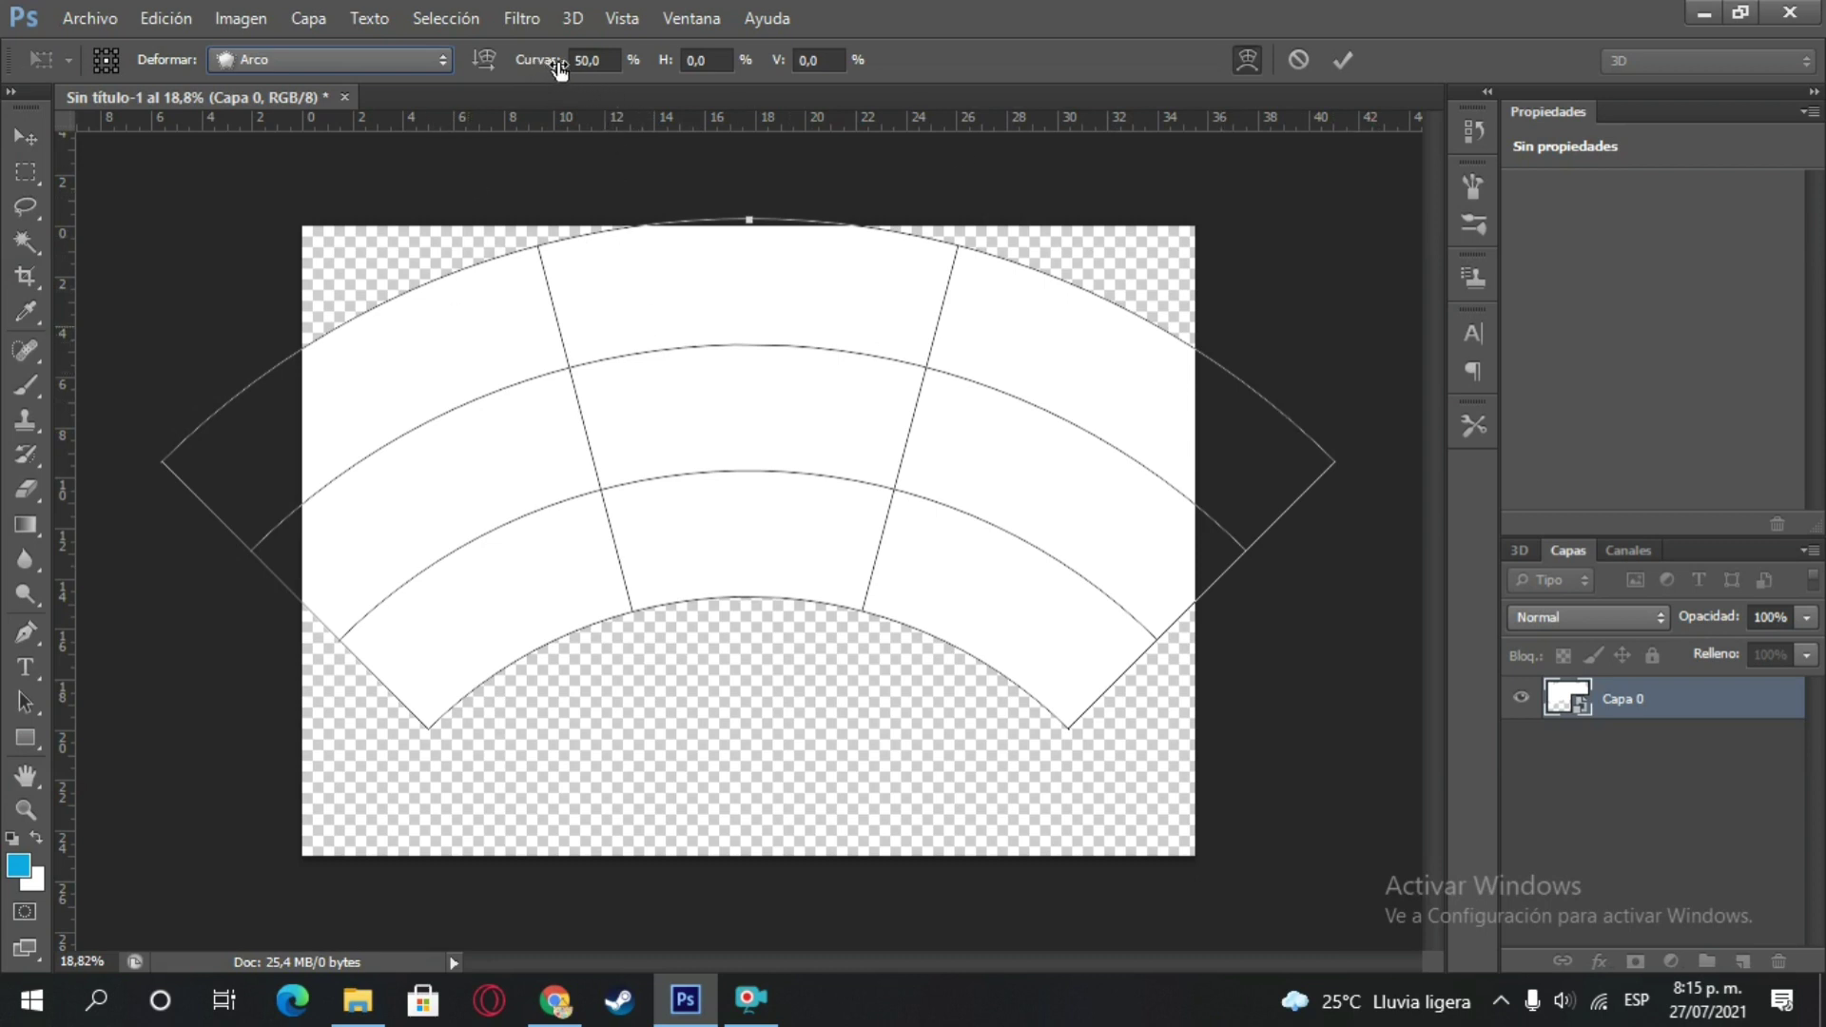
click(602, 60)
key(BackSpace)
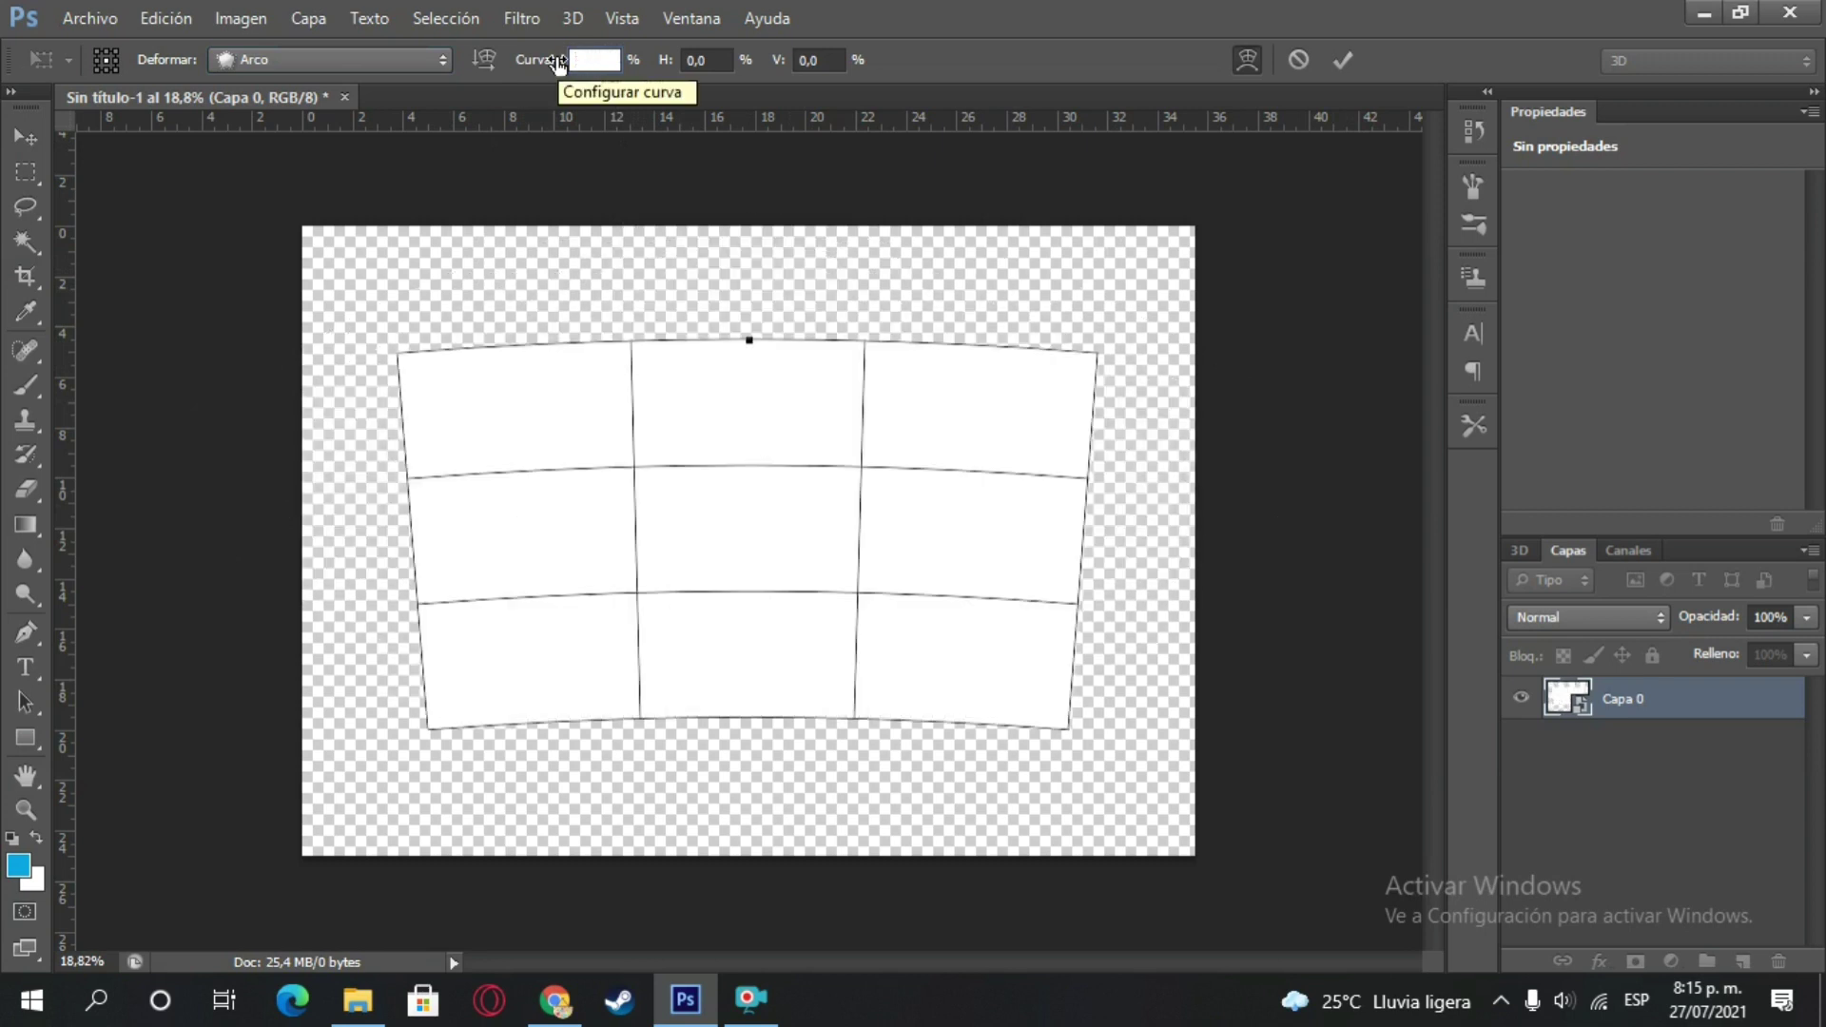
text(10)
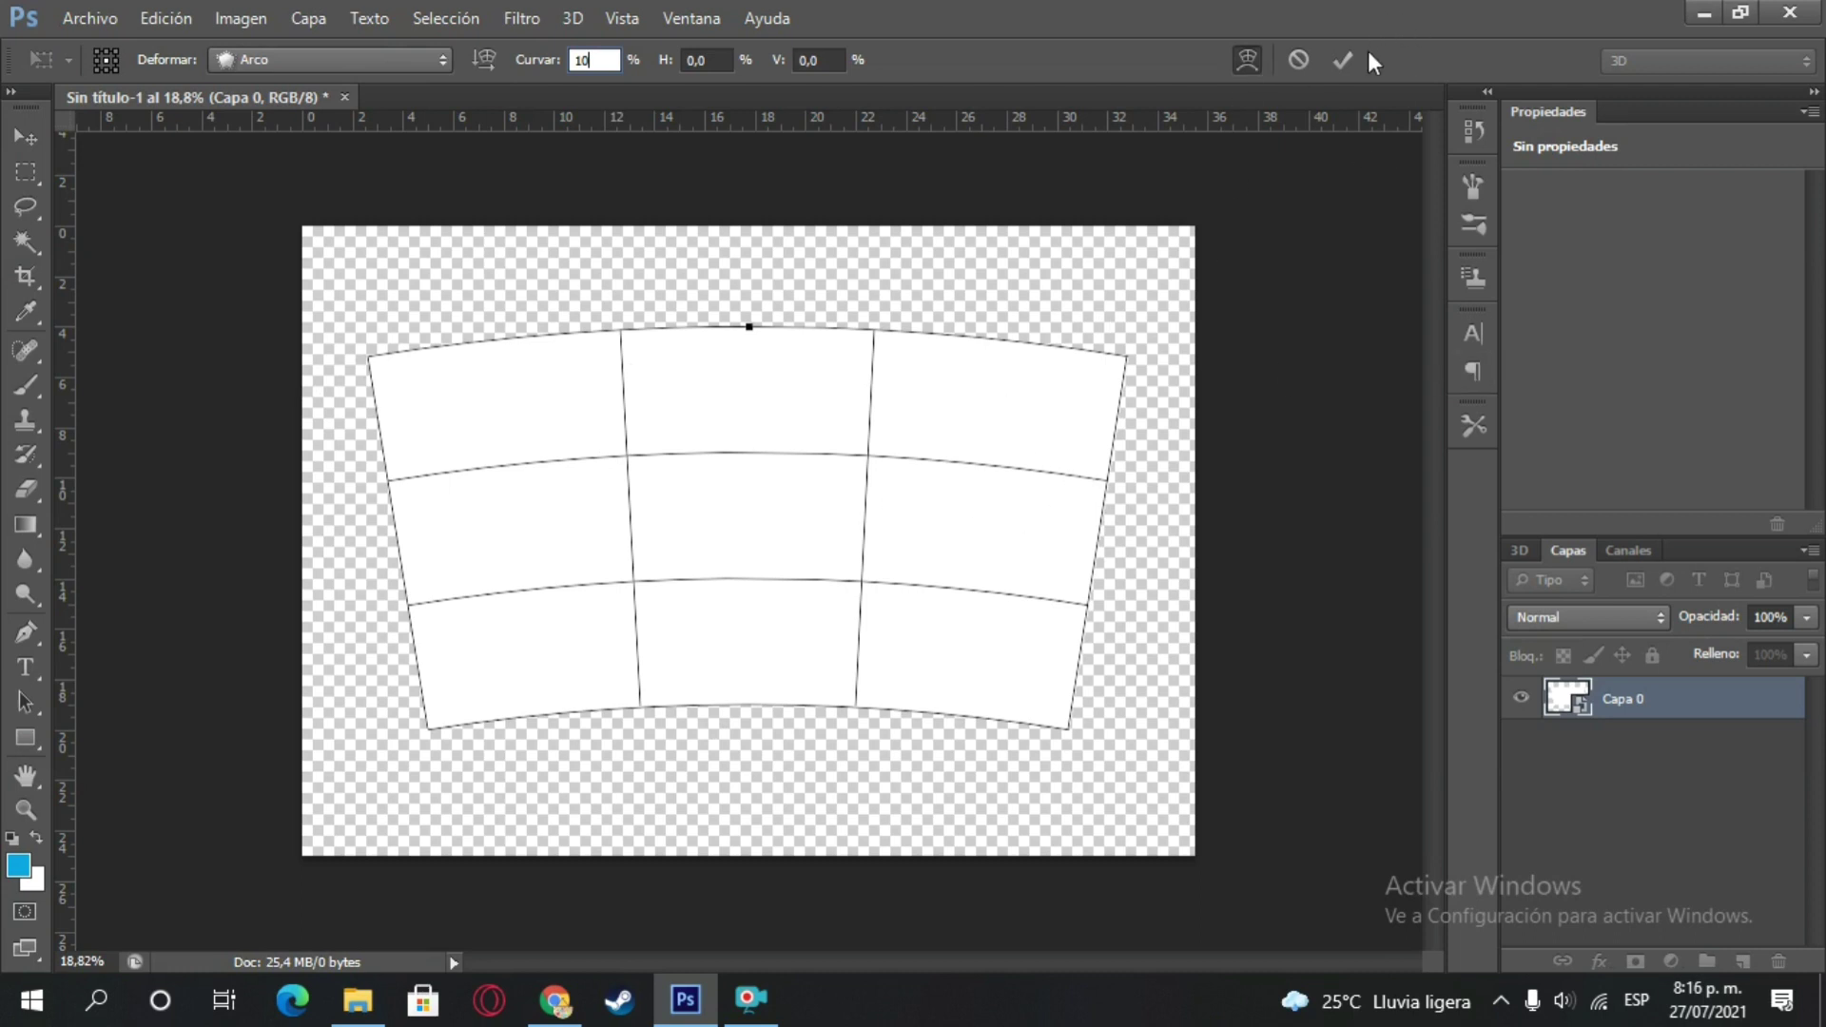
click(1342, 61)
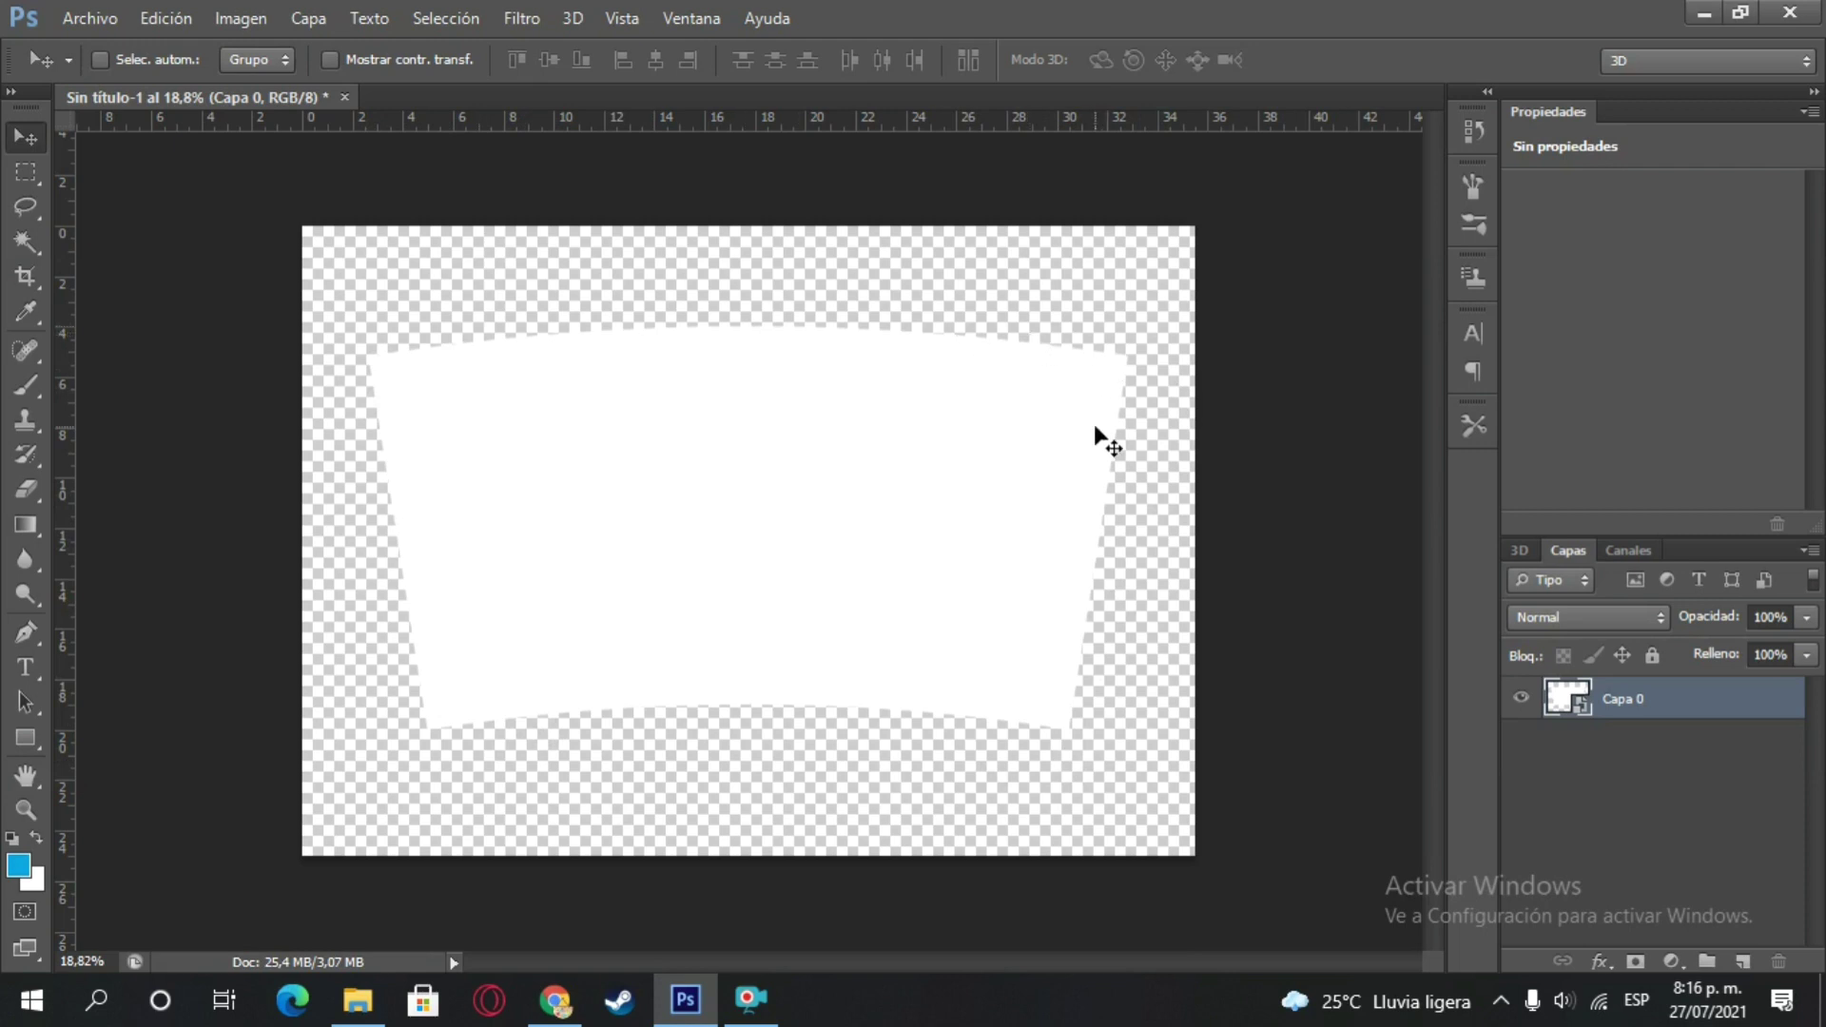
- Open the contents of the Capa 0 smart object and place the image 300m-views-1-2 from the folder imagenes de bts
double_click(1580, 708)
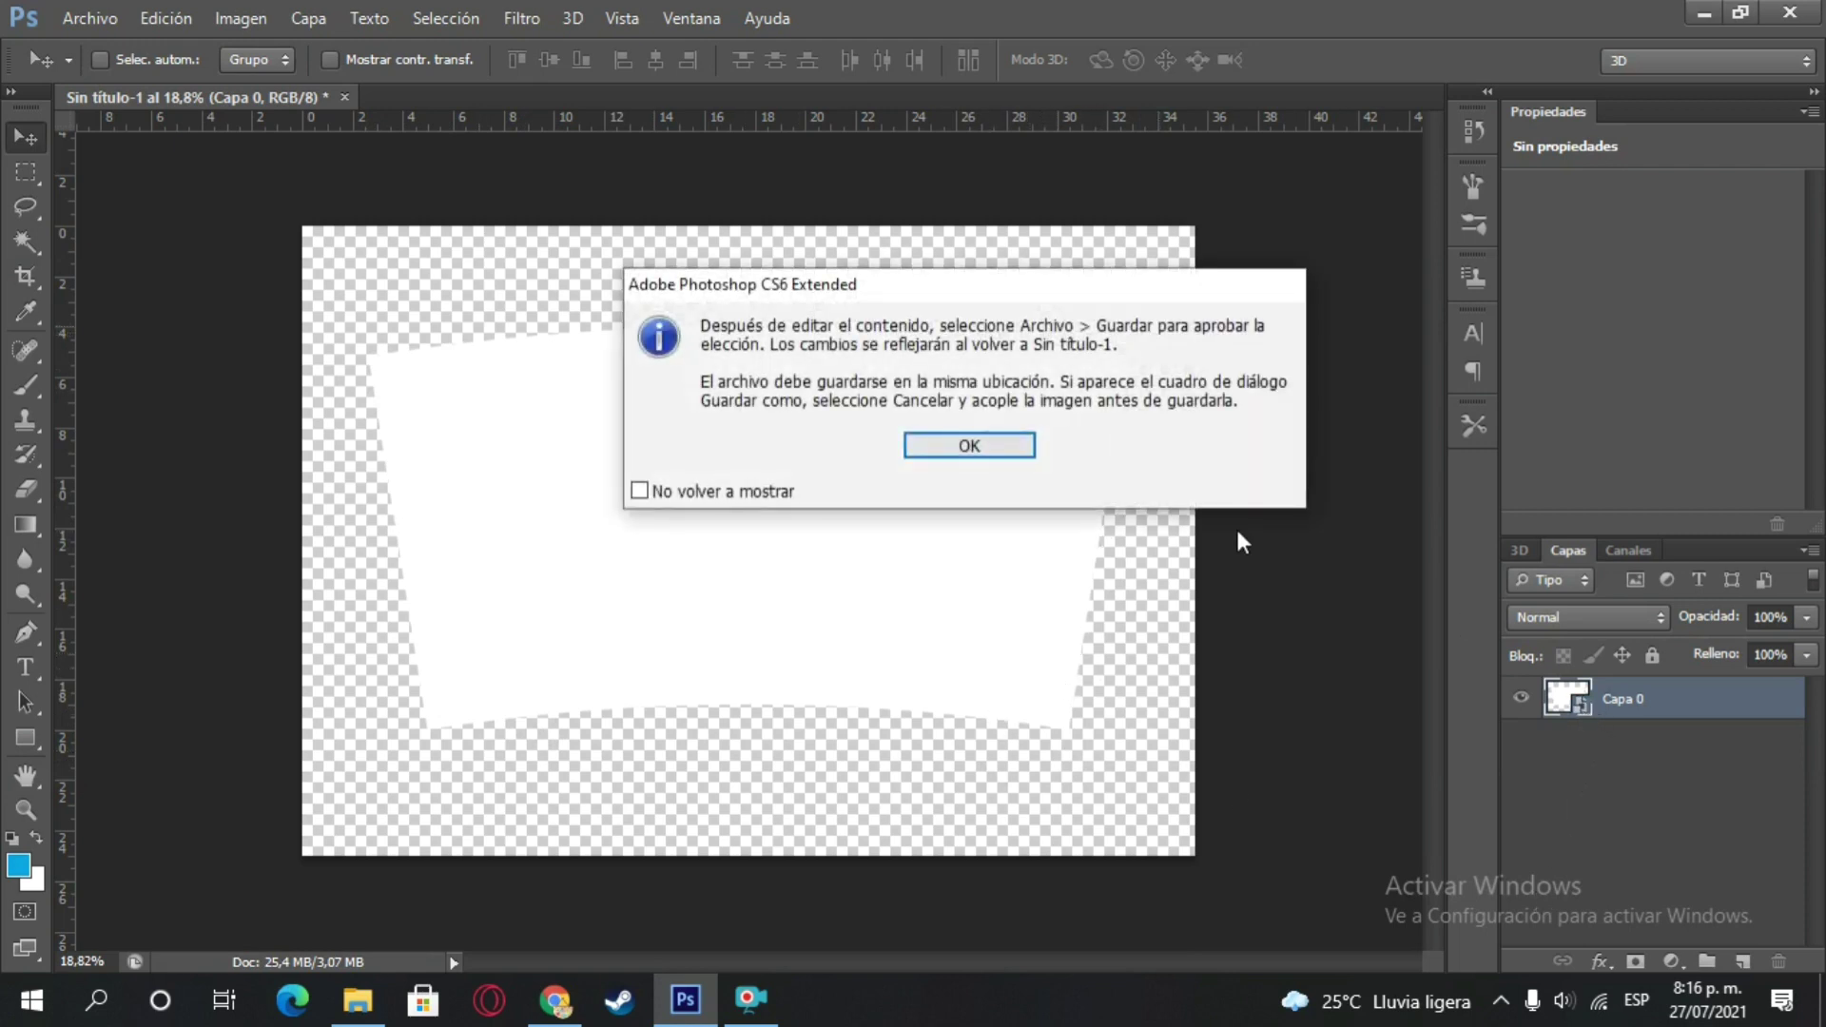
click(969, 446)
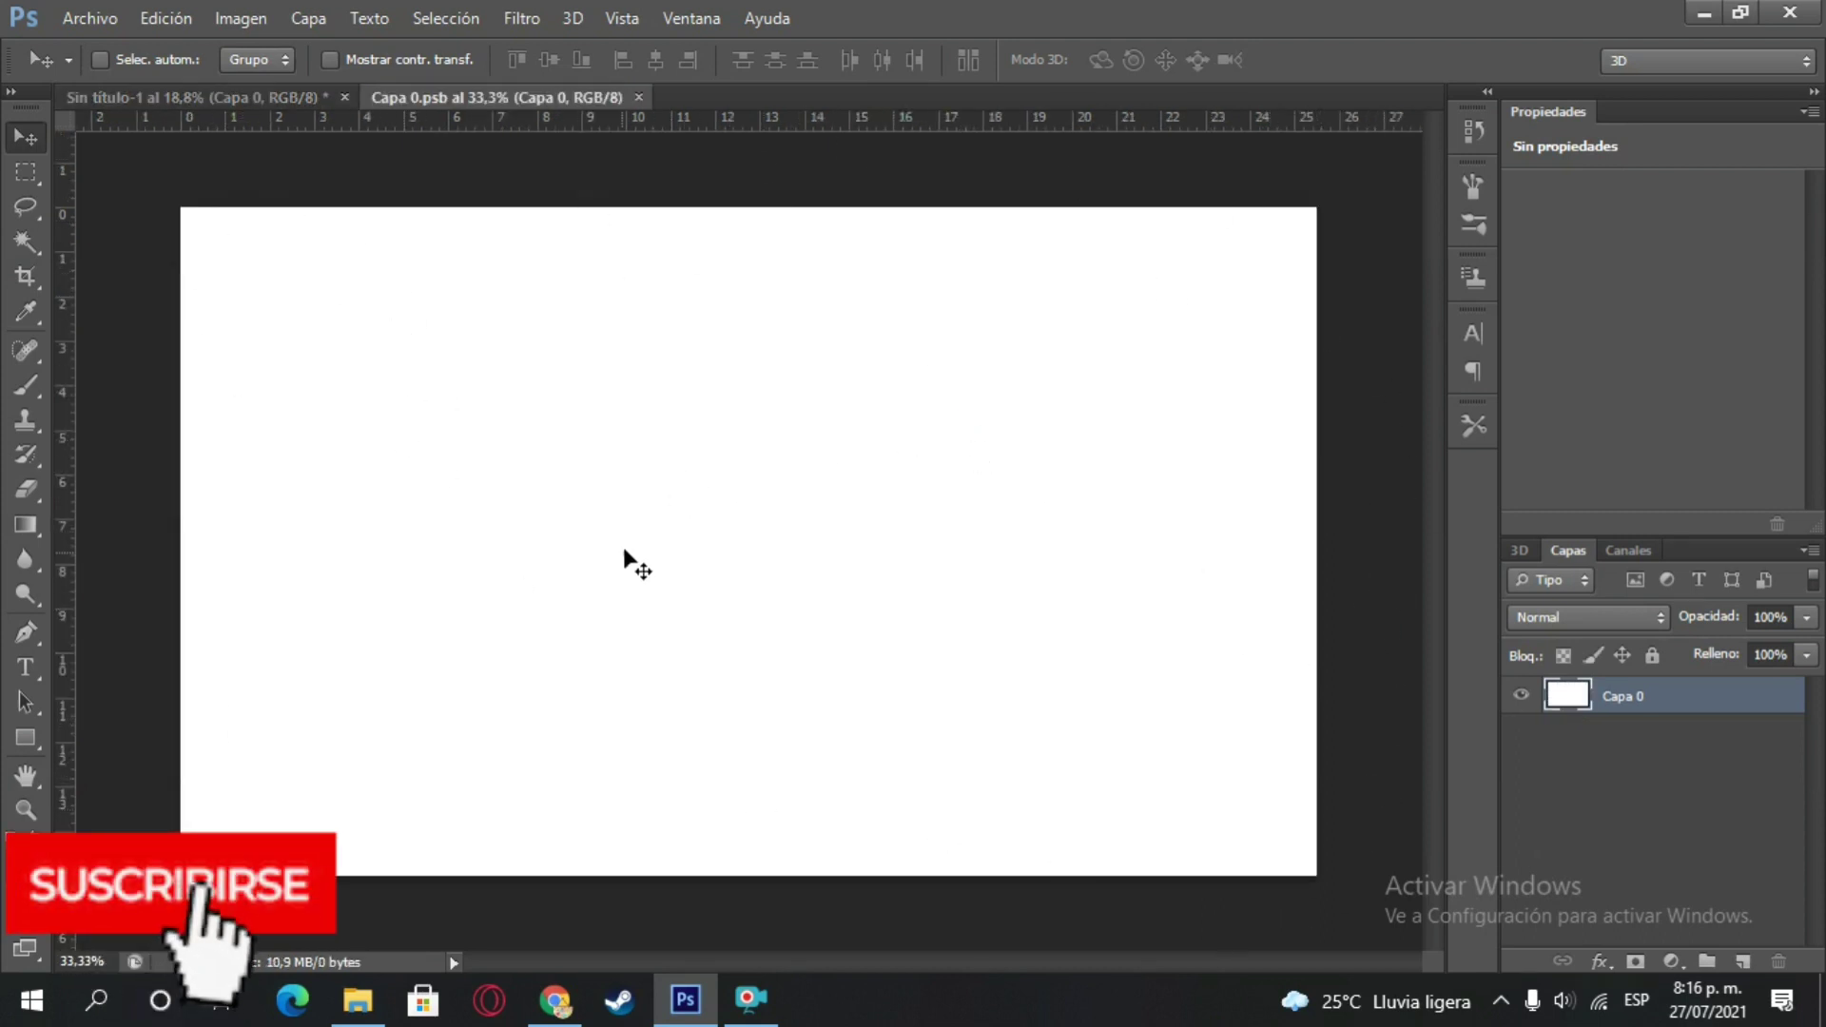
click(78, 15)
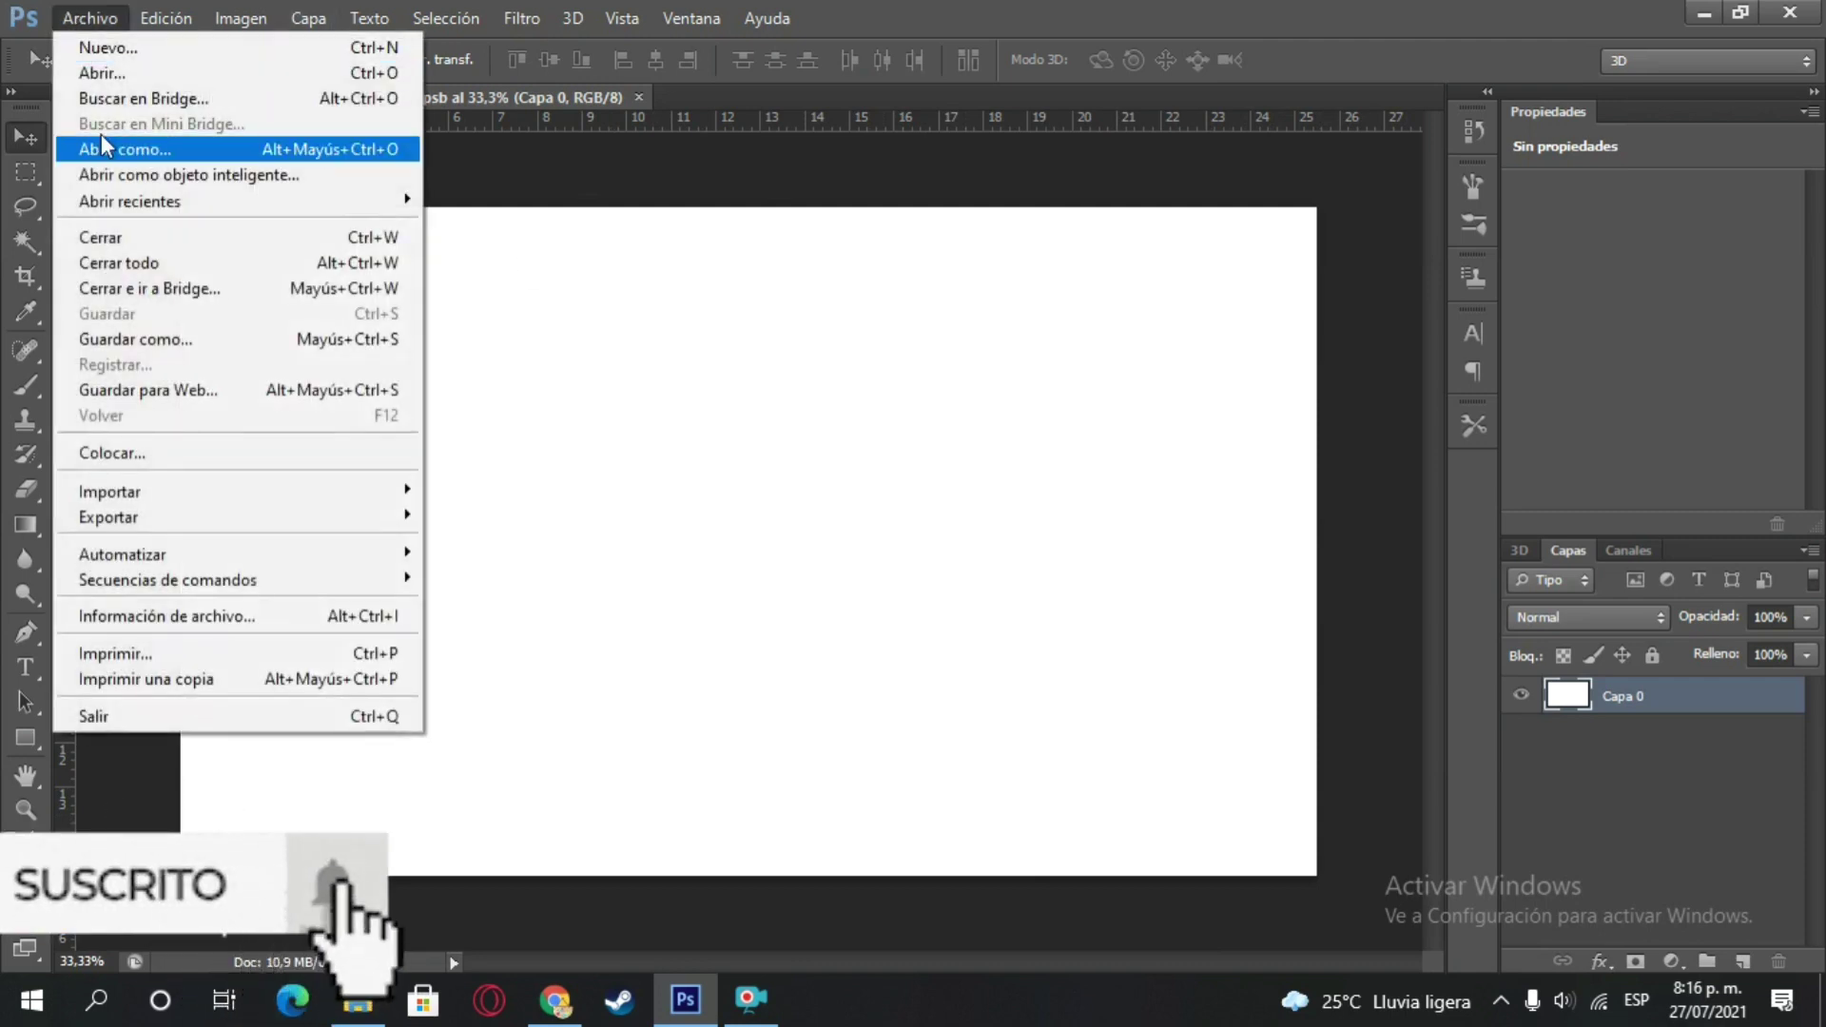
click(152, 452)
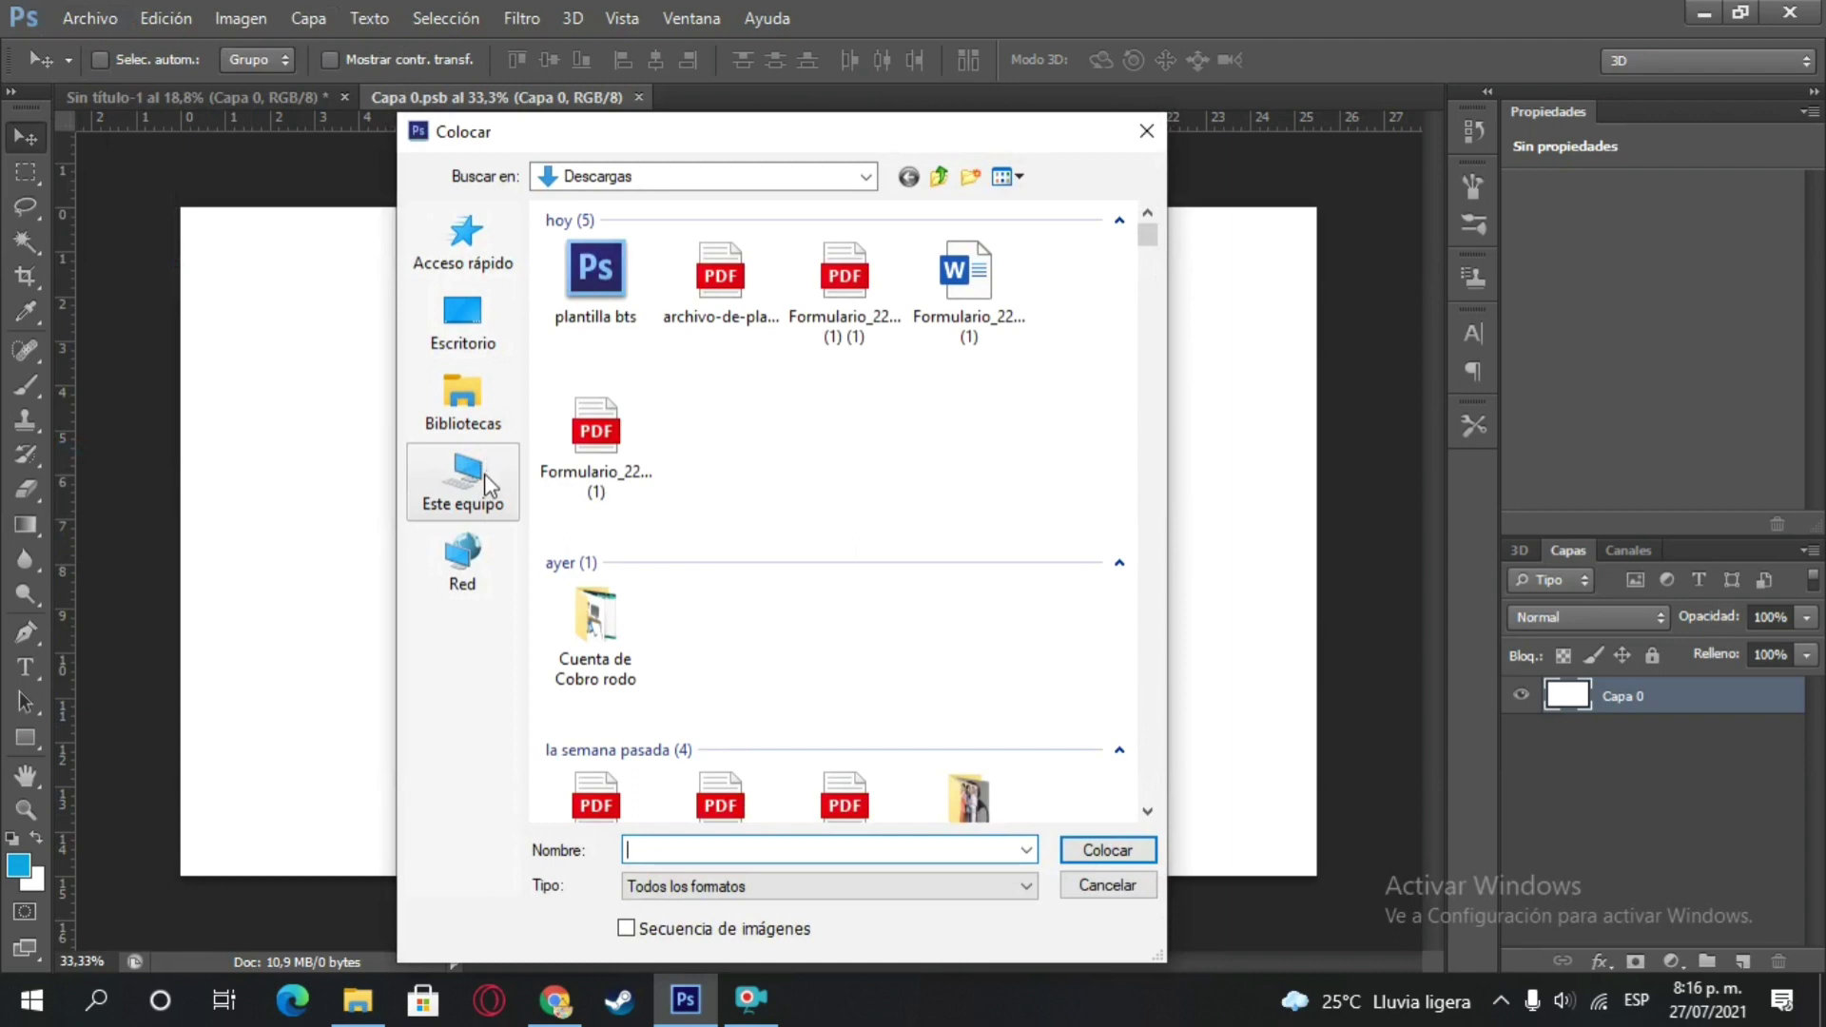
scroll(990, 685, down, 2)
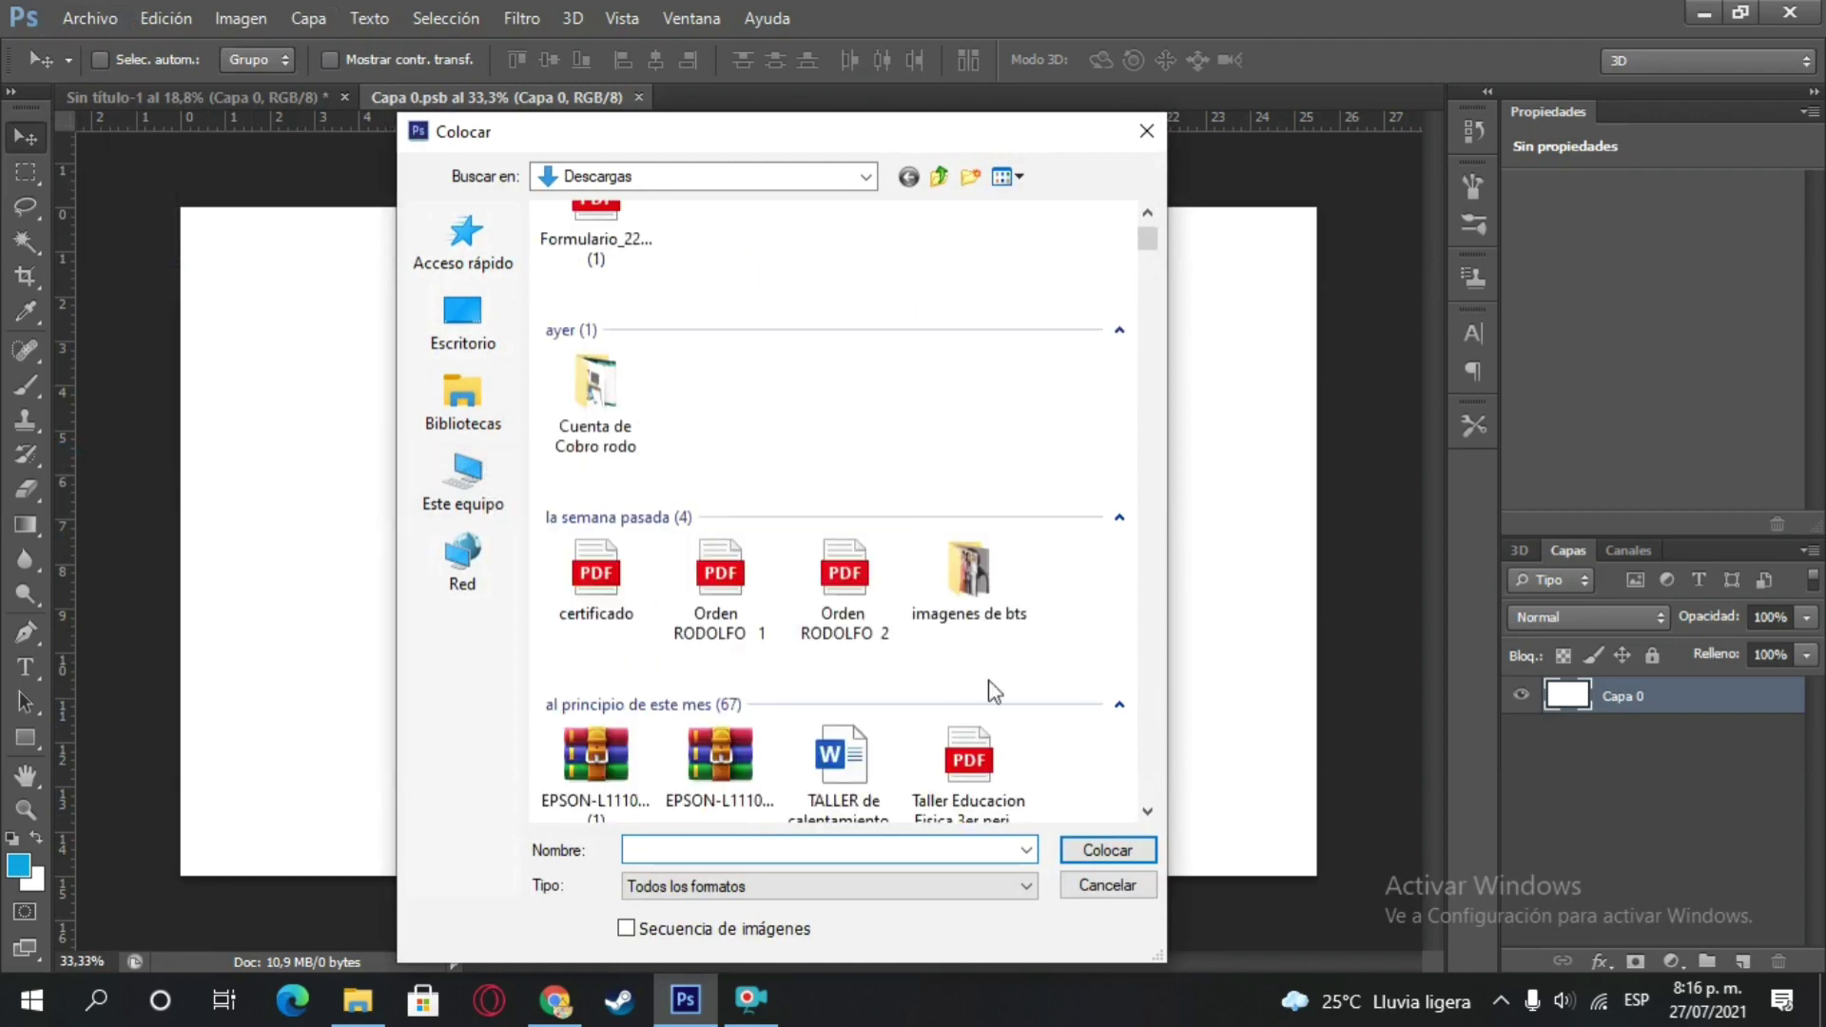
double_click(1011, 561)
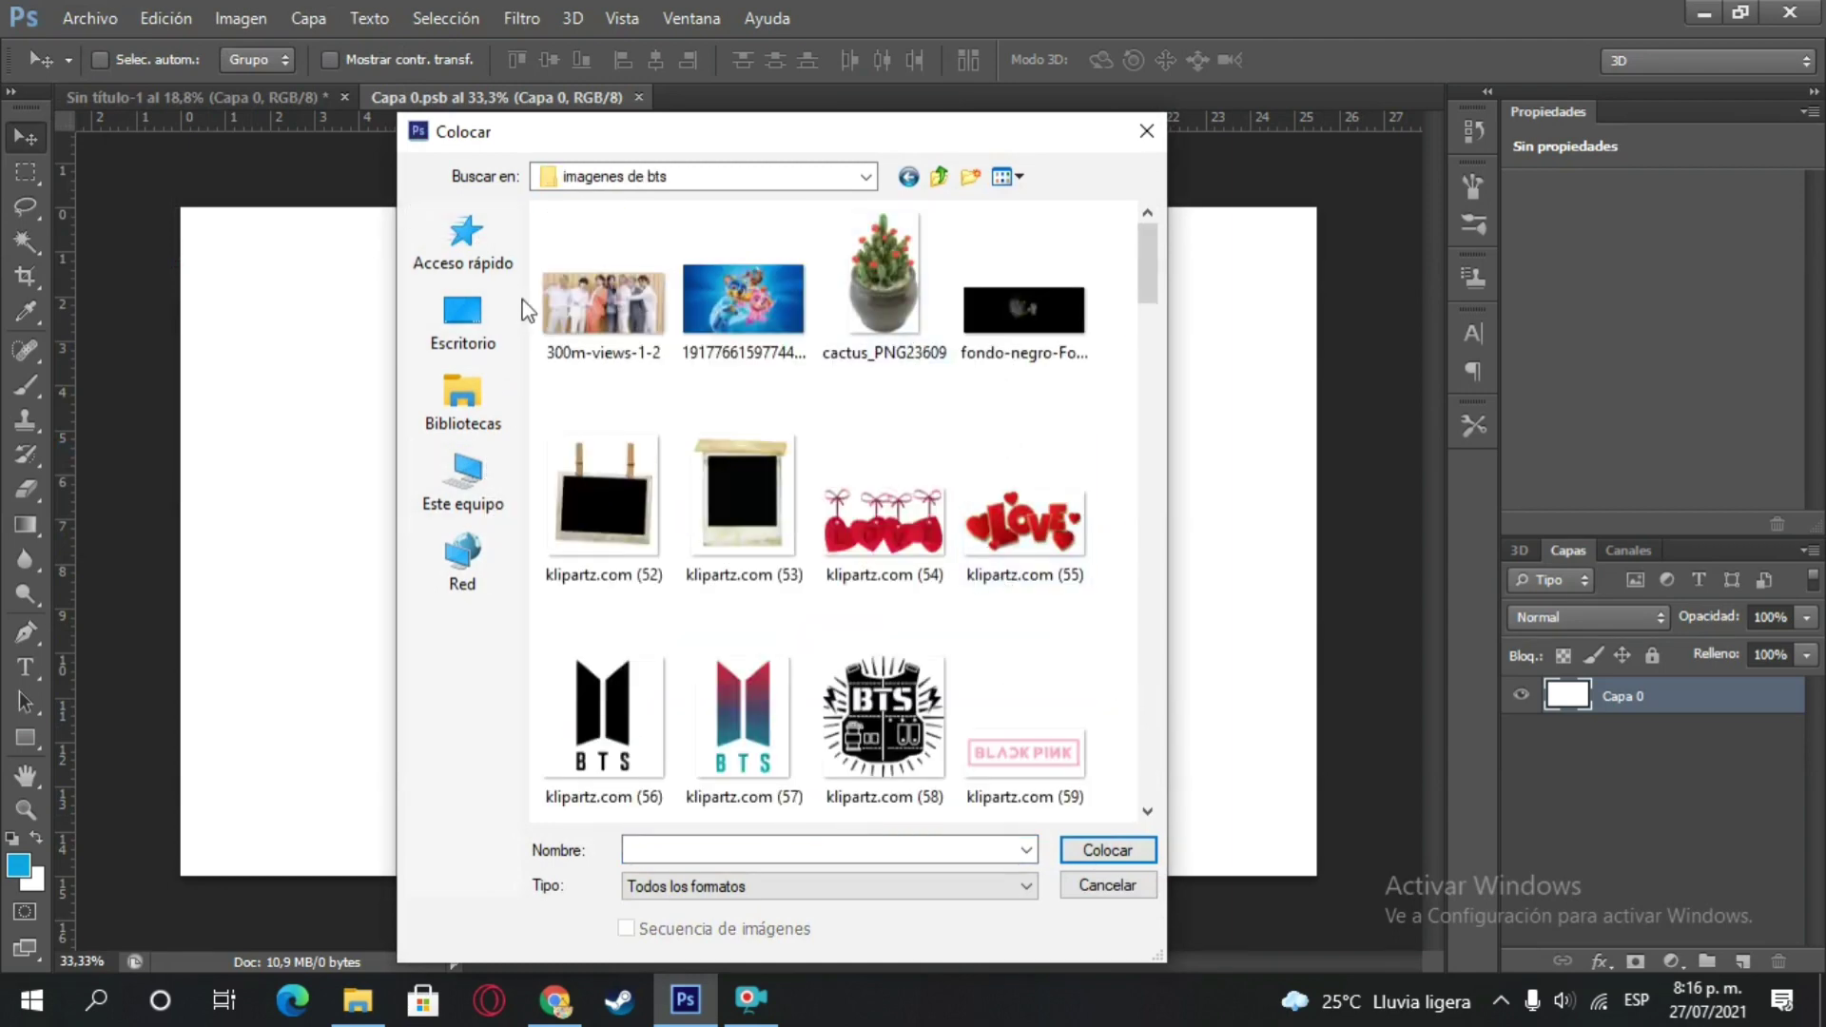
double_click(594, 306)
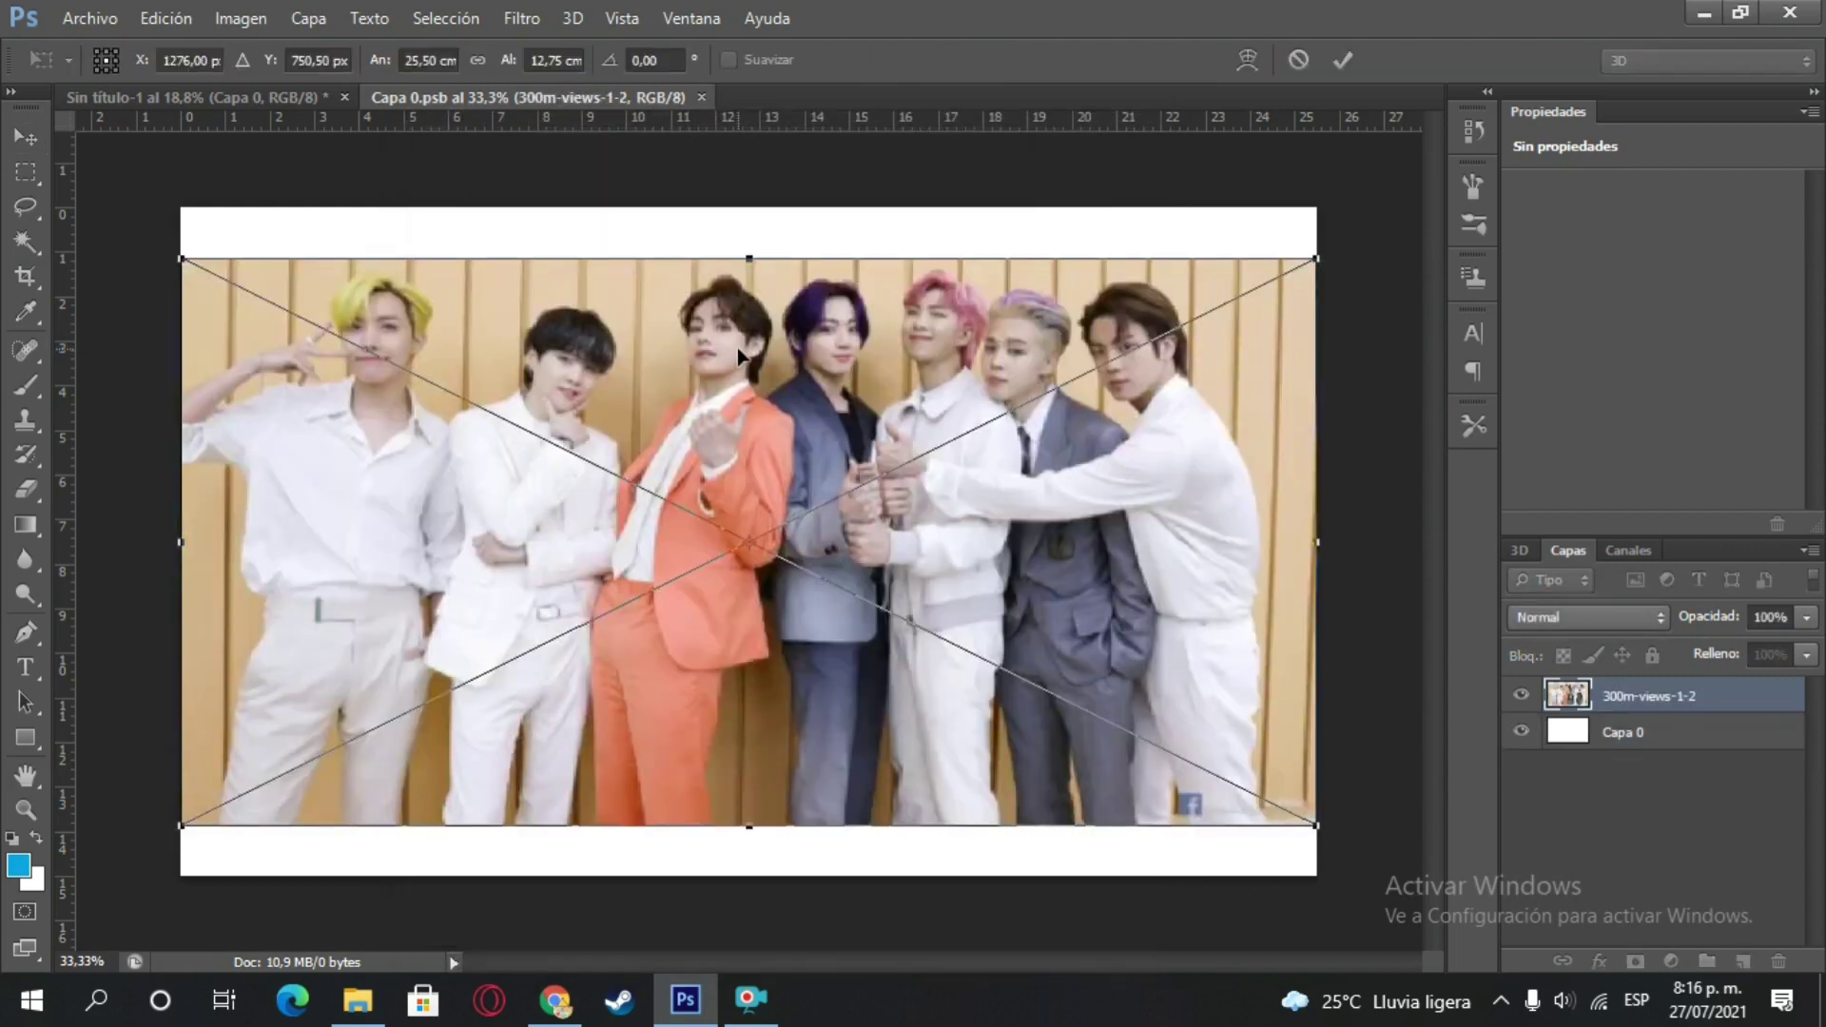
- Stretch the placed photo to 25,50 × 15,00 cm so it covers the canvas, and save and close the smart object's document
drag(739, 354, 740, 302)
drag(1321, 778, 1329, 880)
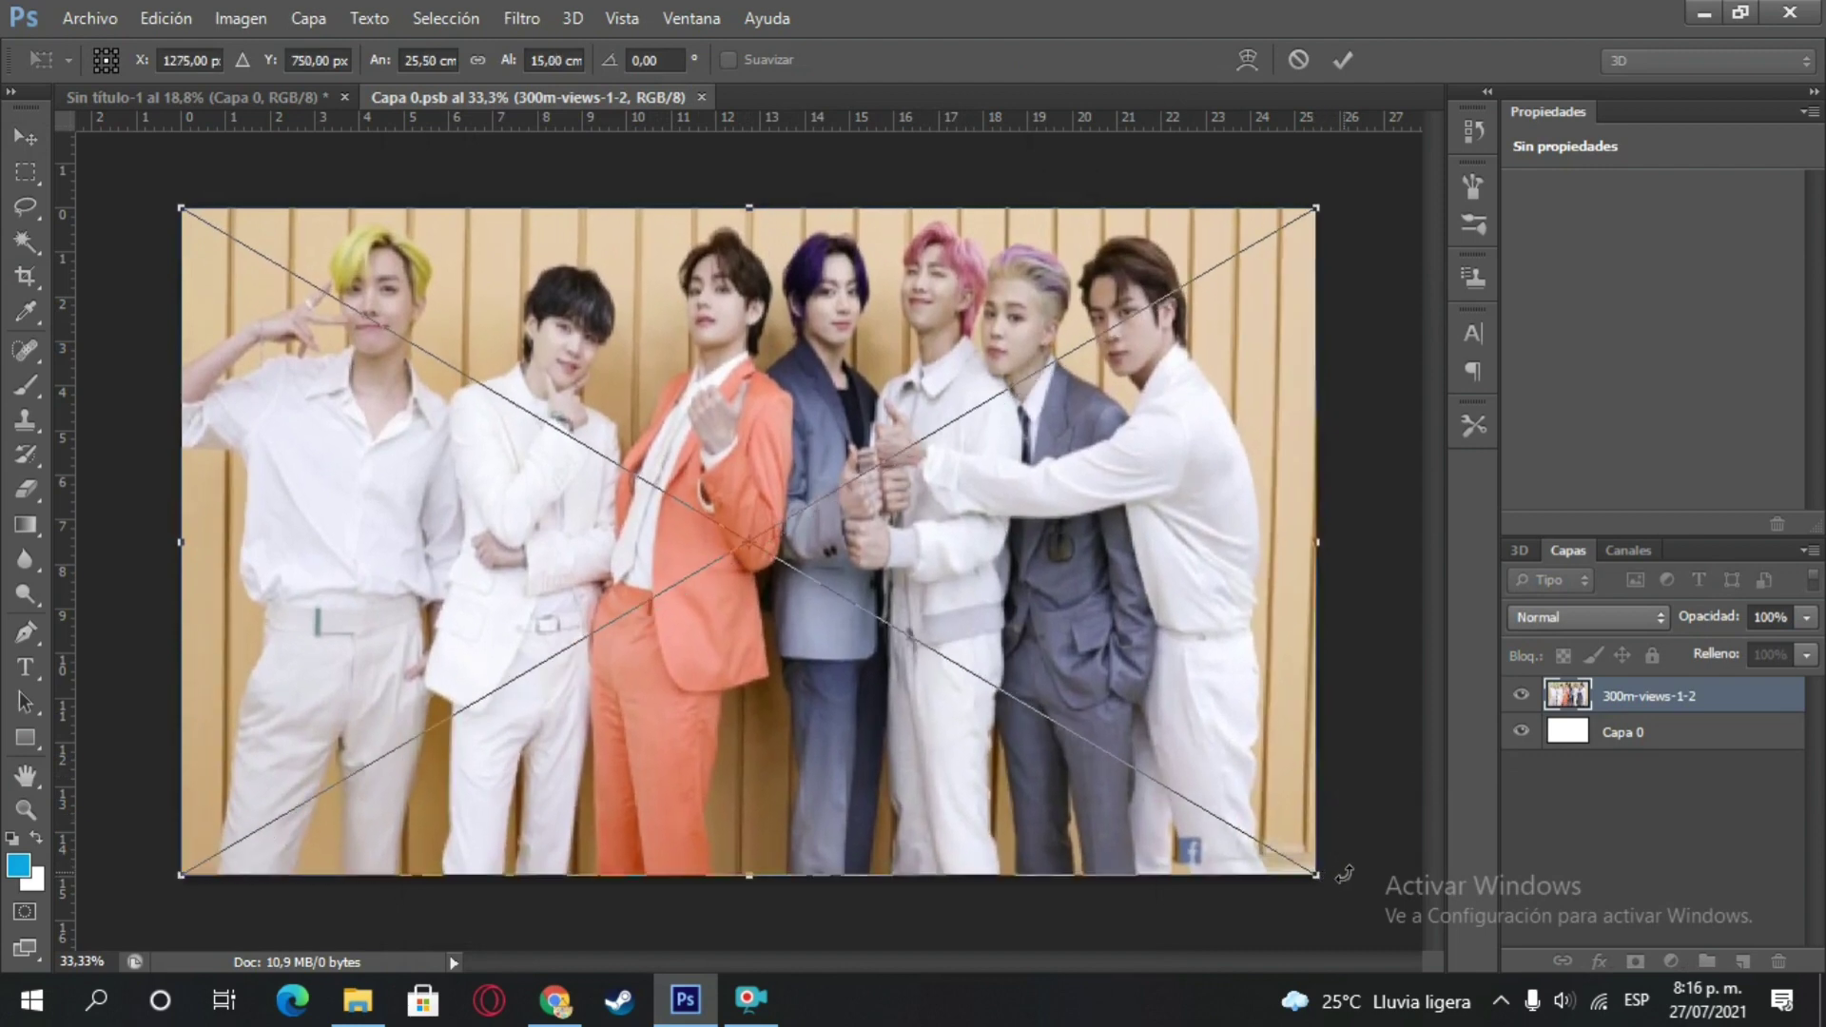
click(1342, 60)
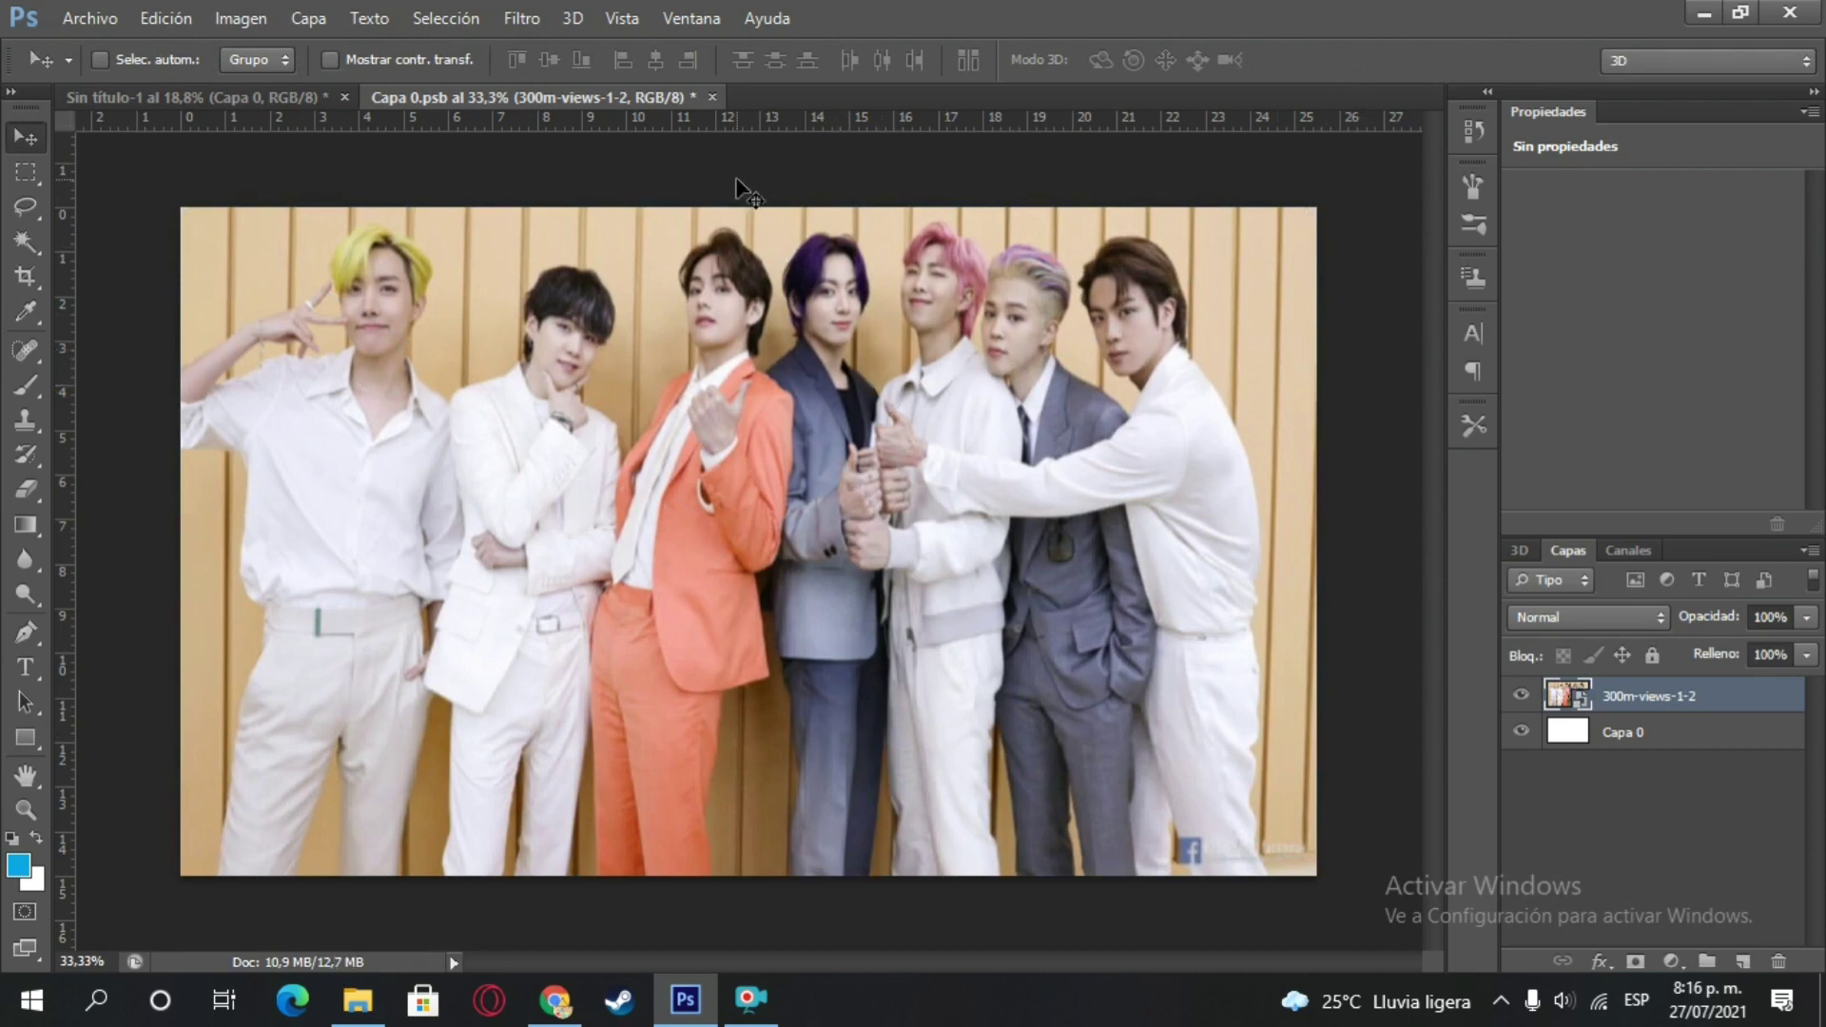
click(711, 97)
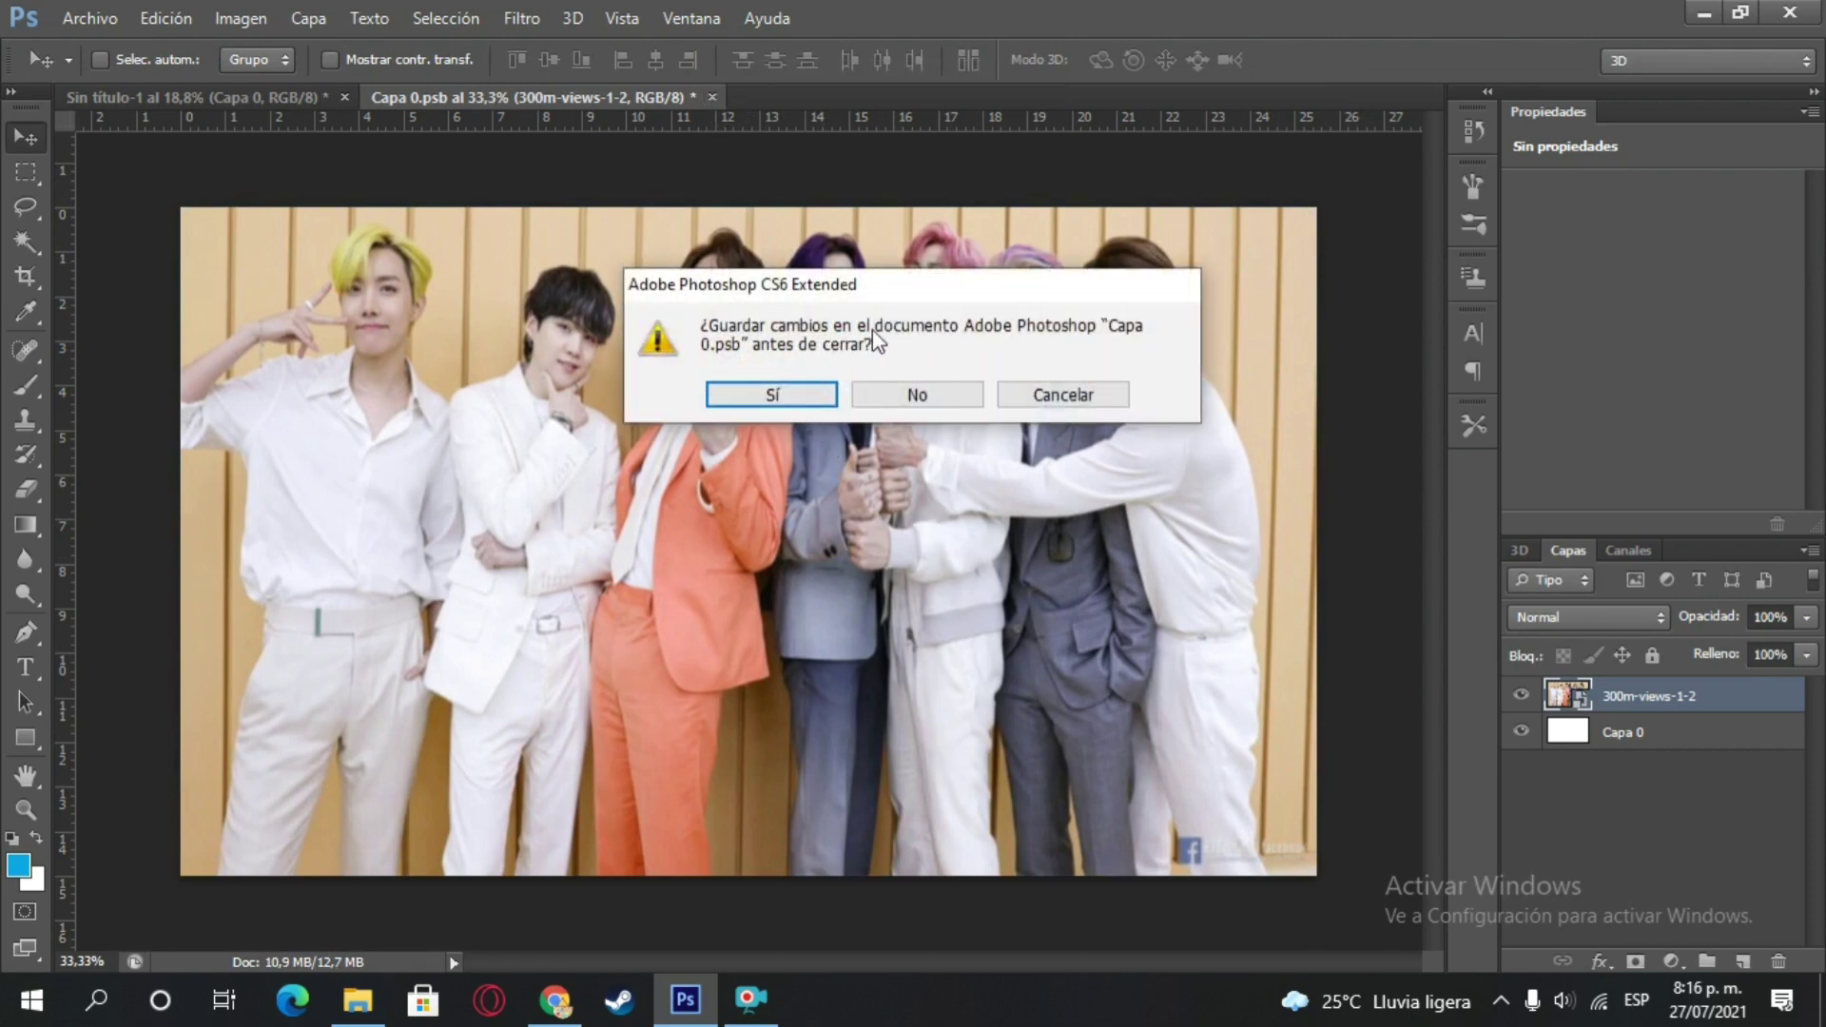
click(770, 395)
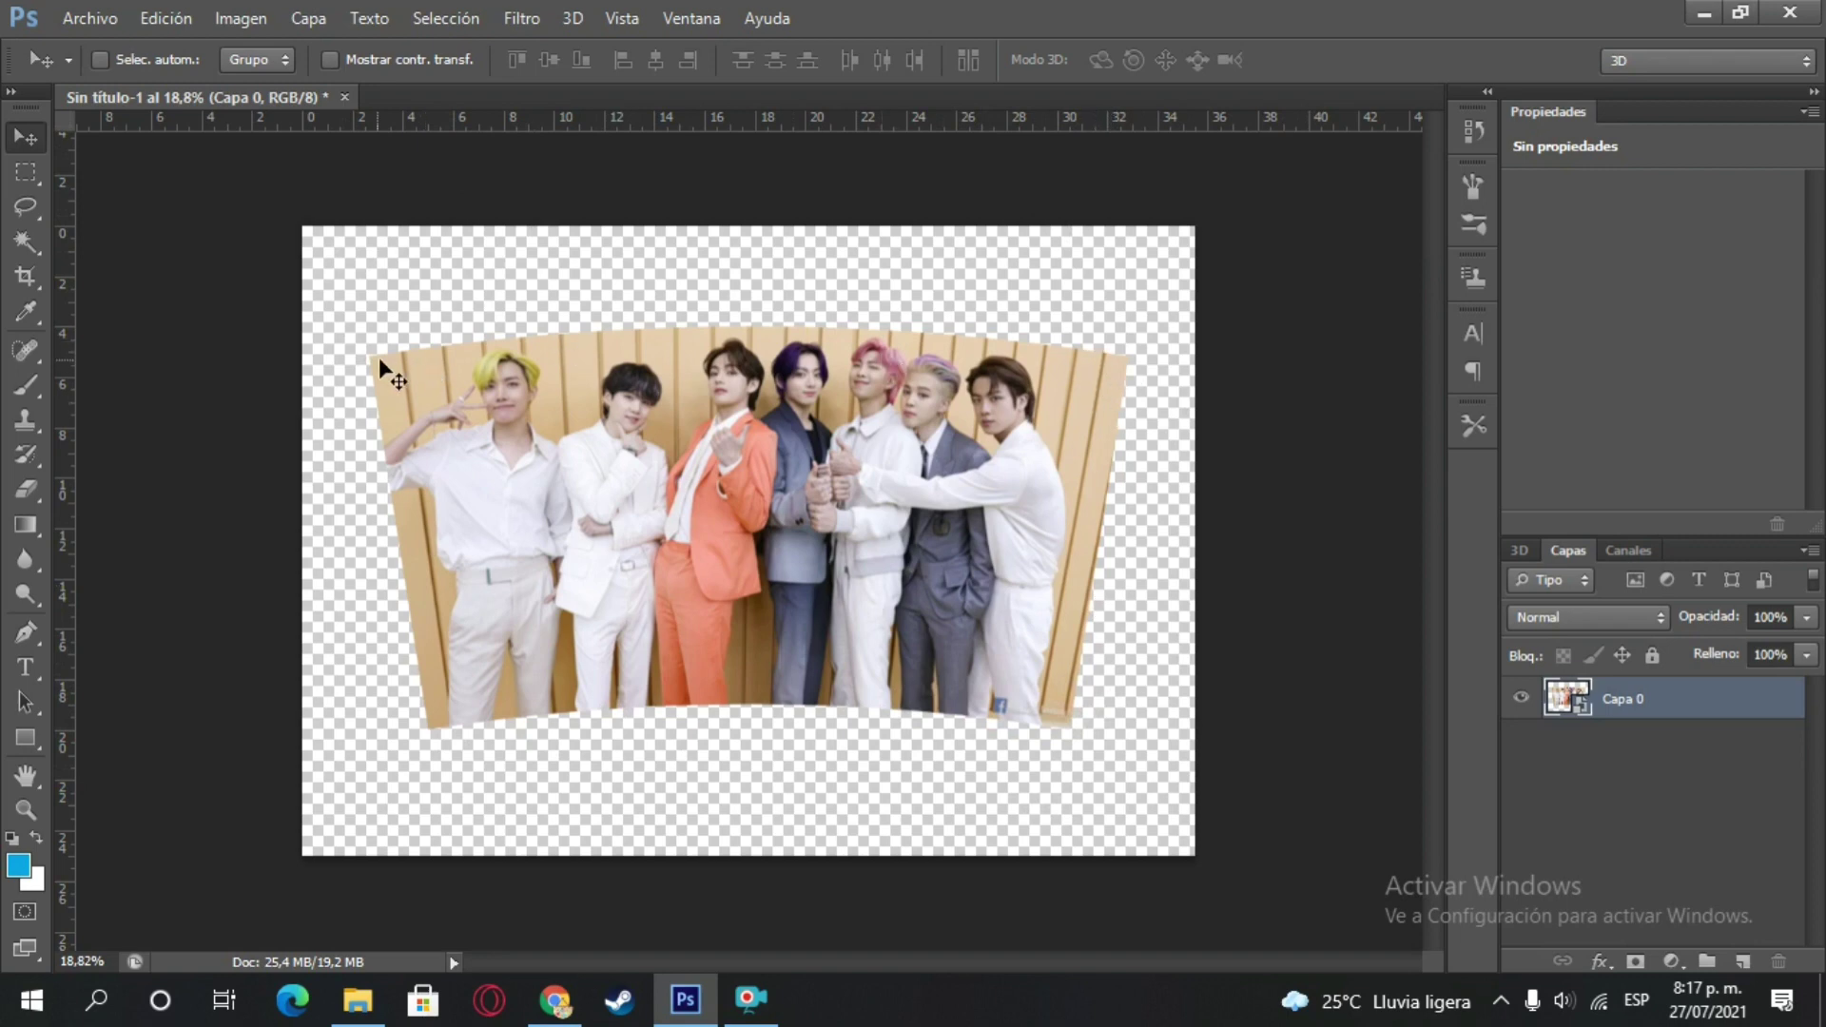
- Crop the canvas closely around the outer edges of the arc-warped group photo and apply the crop
click(25, 276)
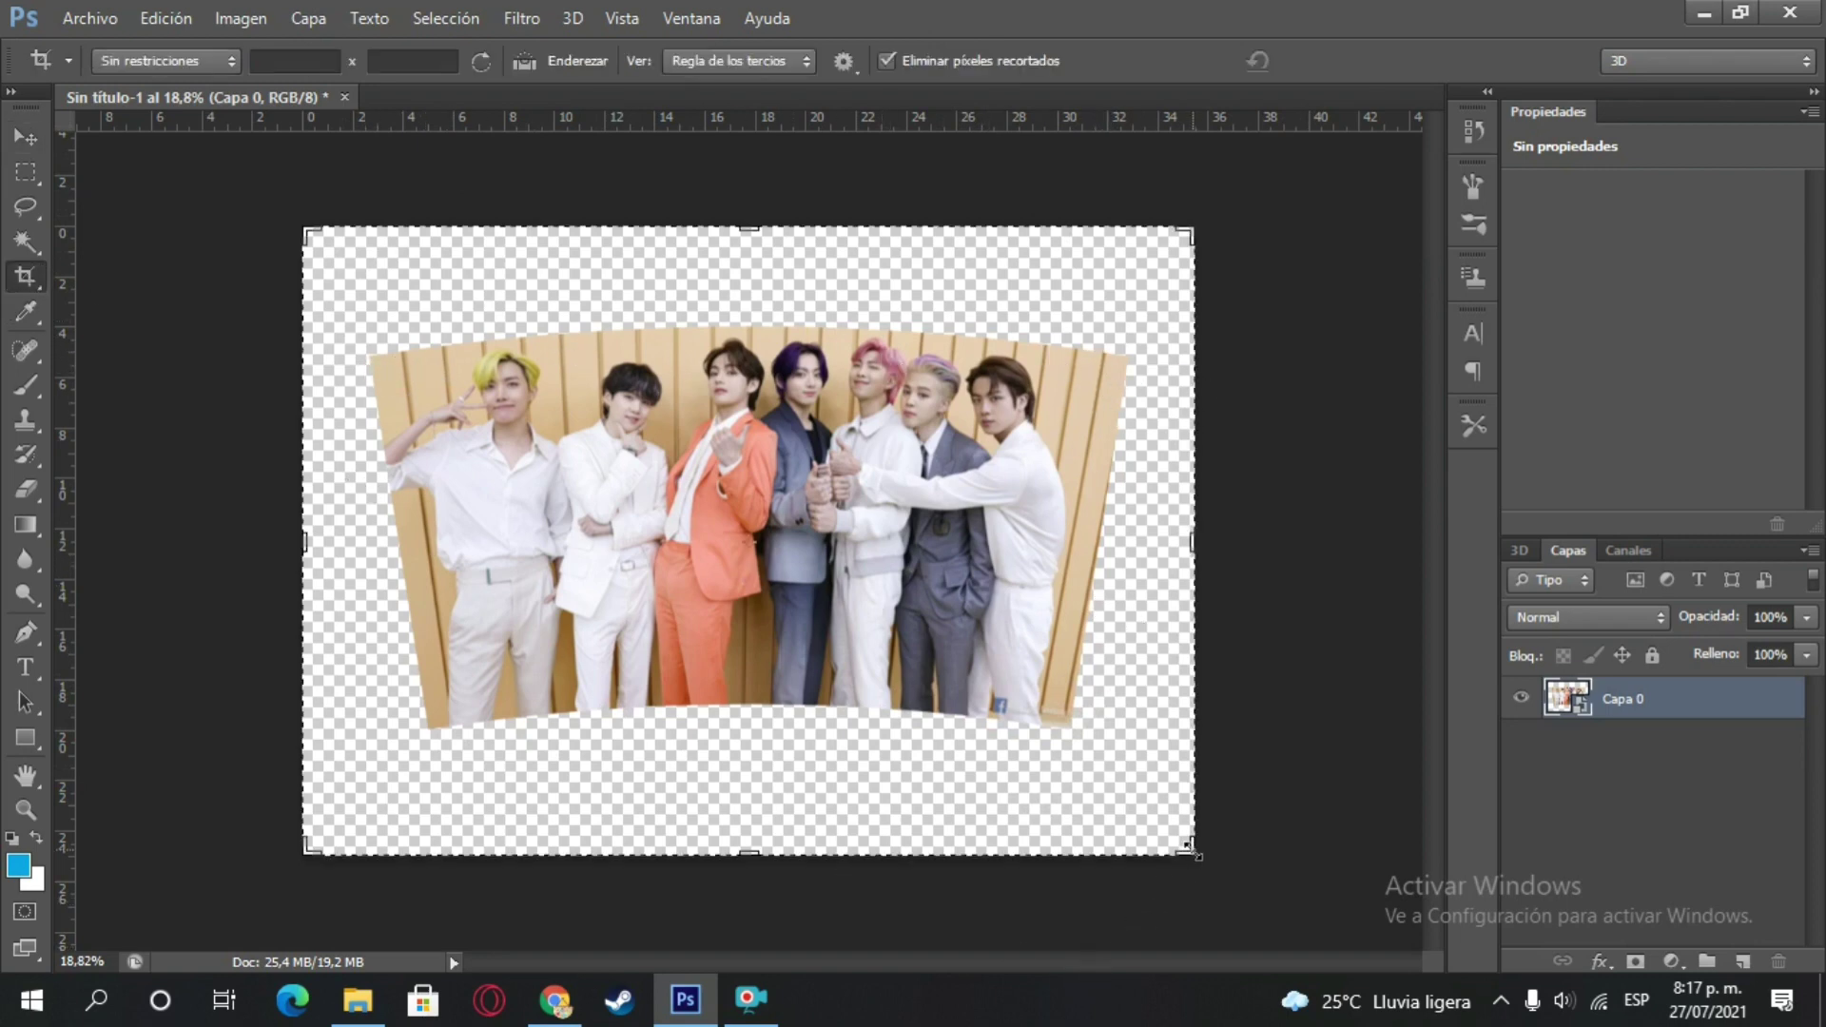
drag(1196, 855, 1165, 796)
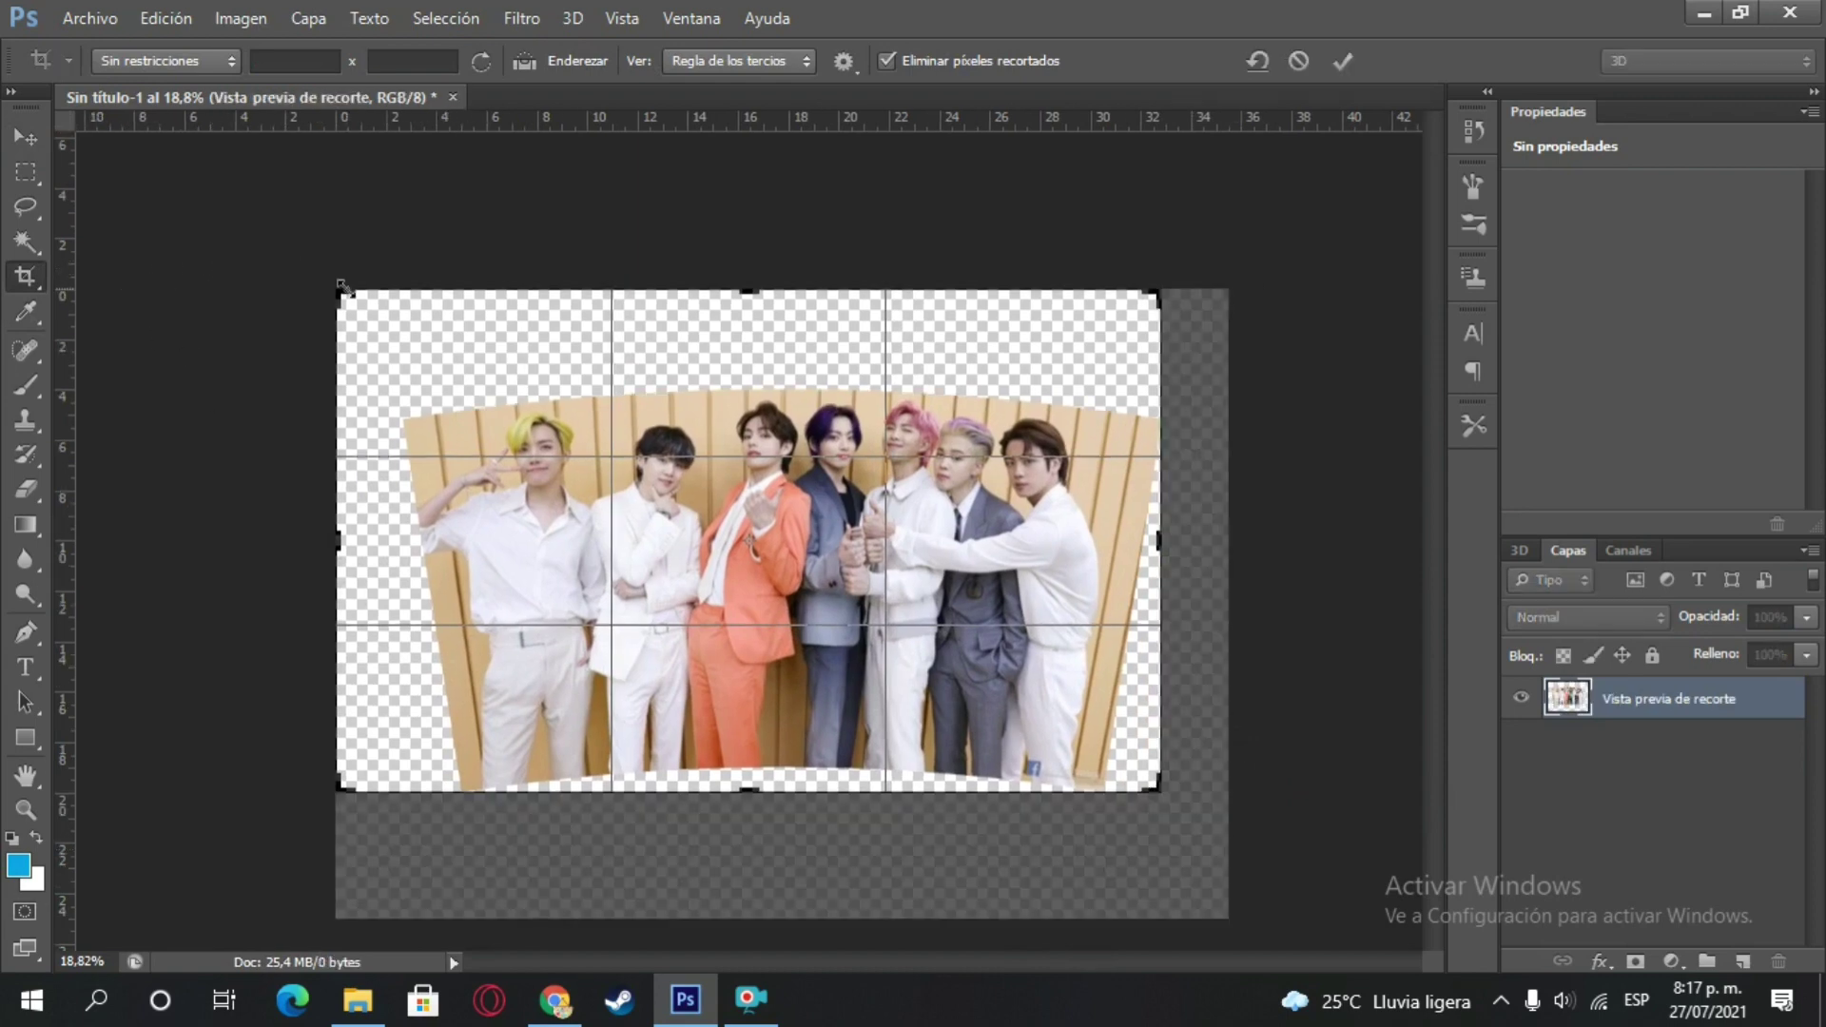
drag(344, 287, 385, 357)
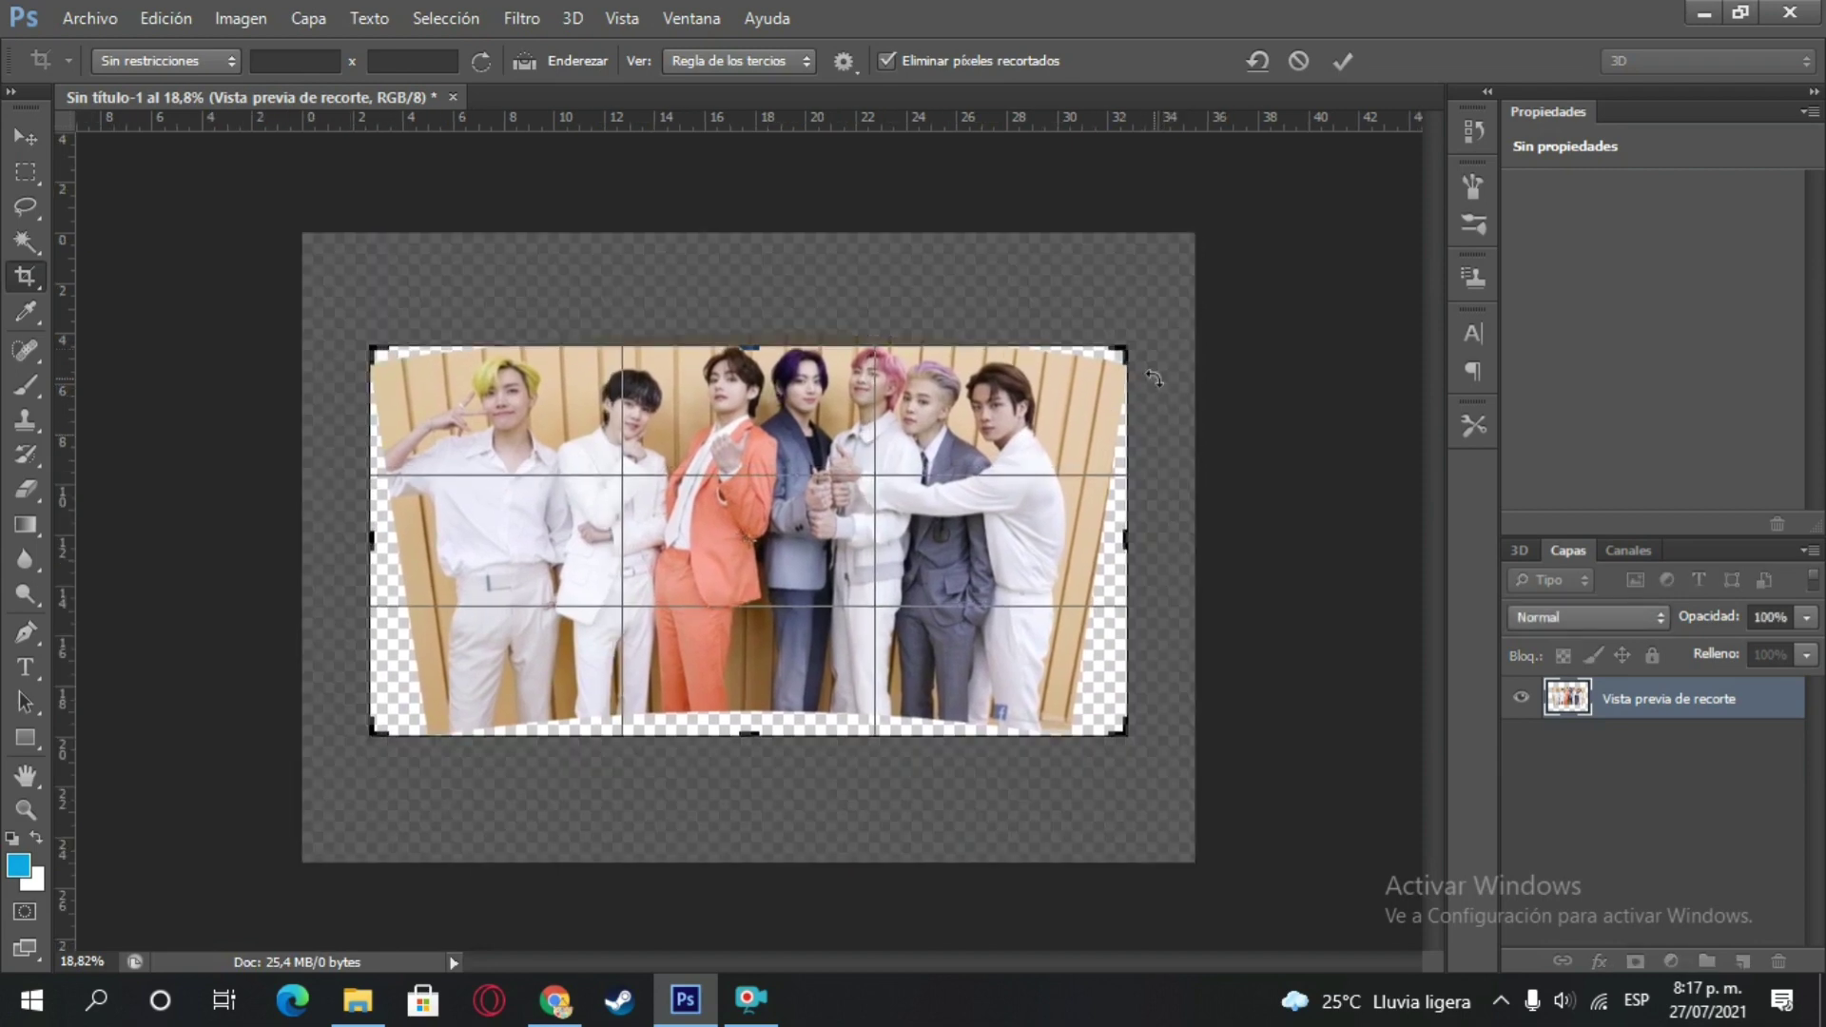
drag(1118, 349, 1120, 348)
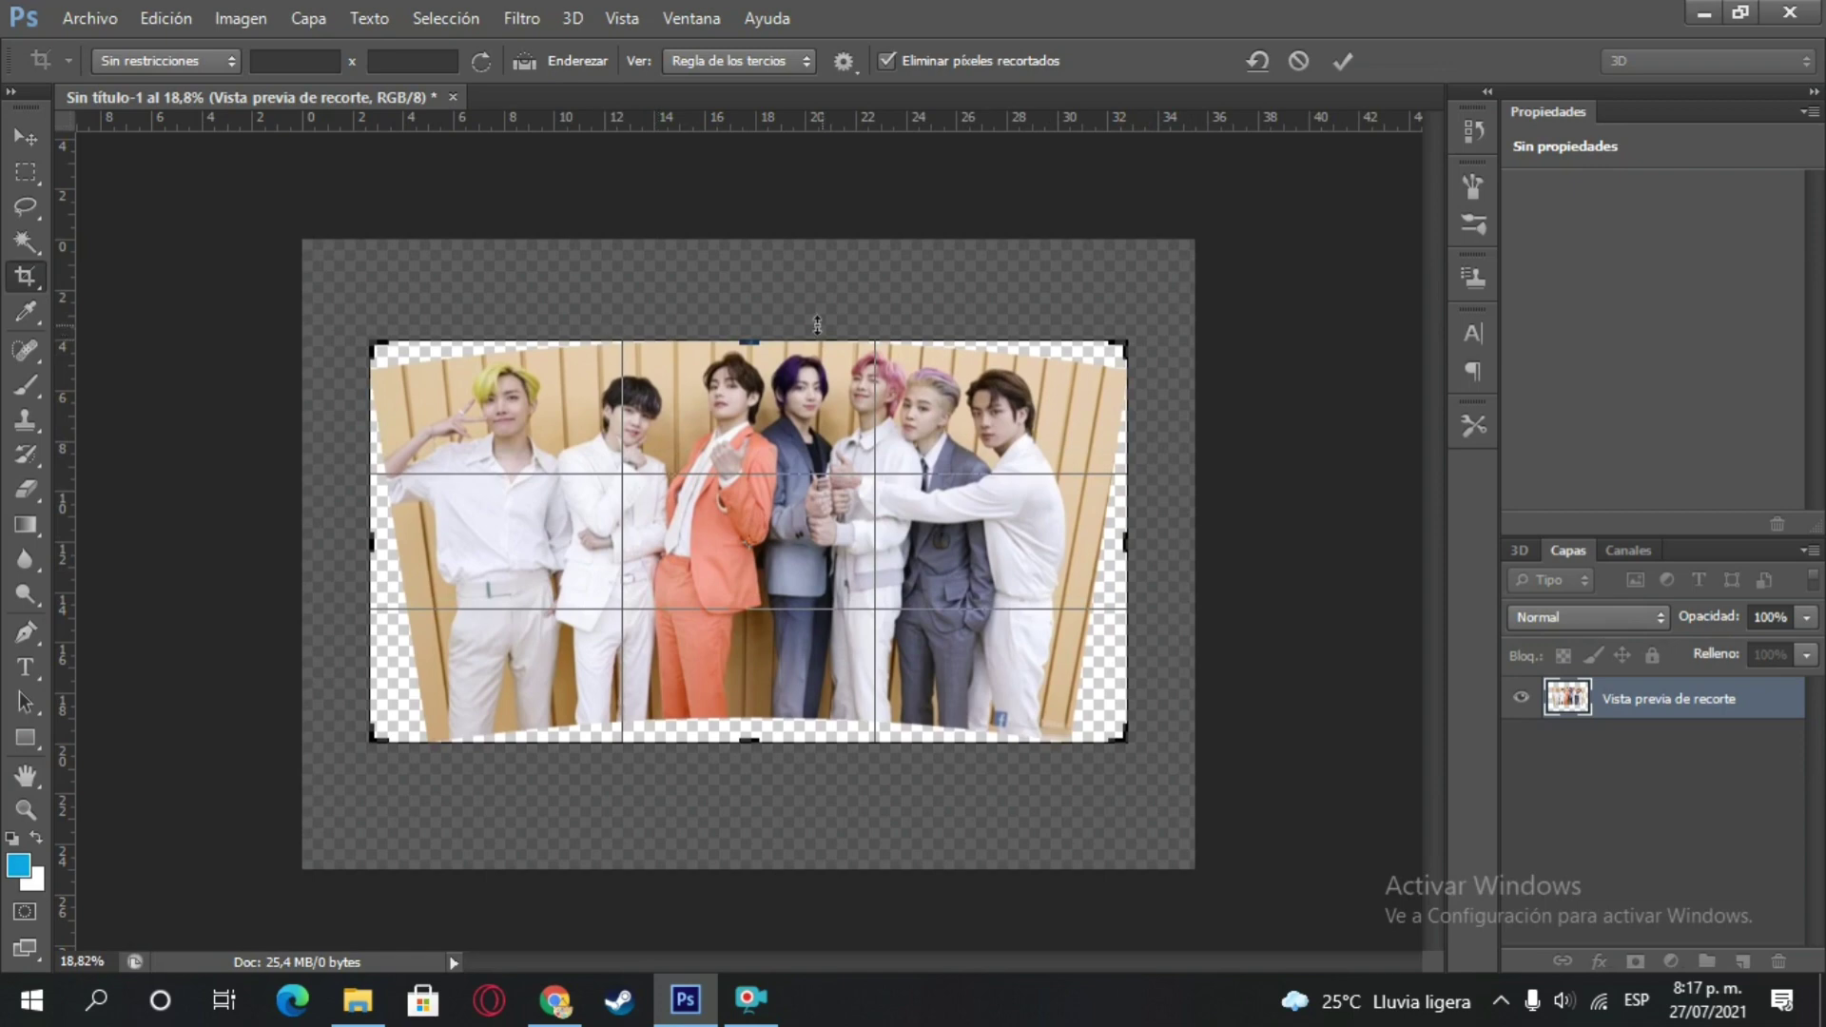
click(1348, 65)
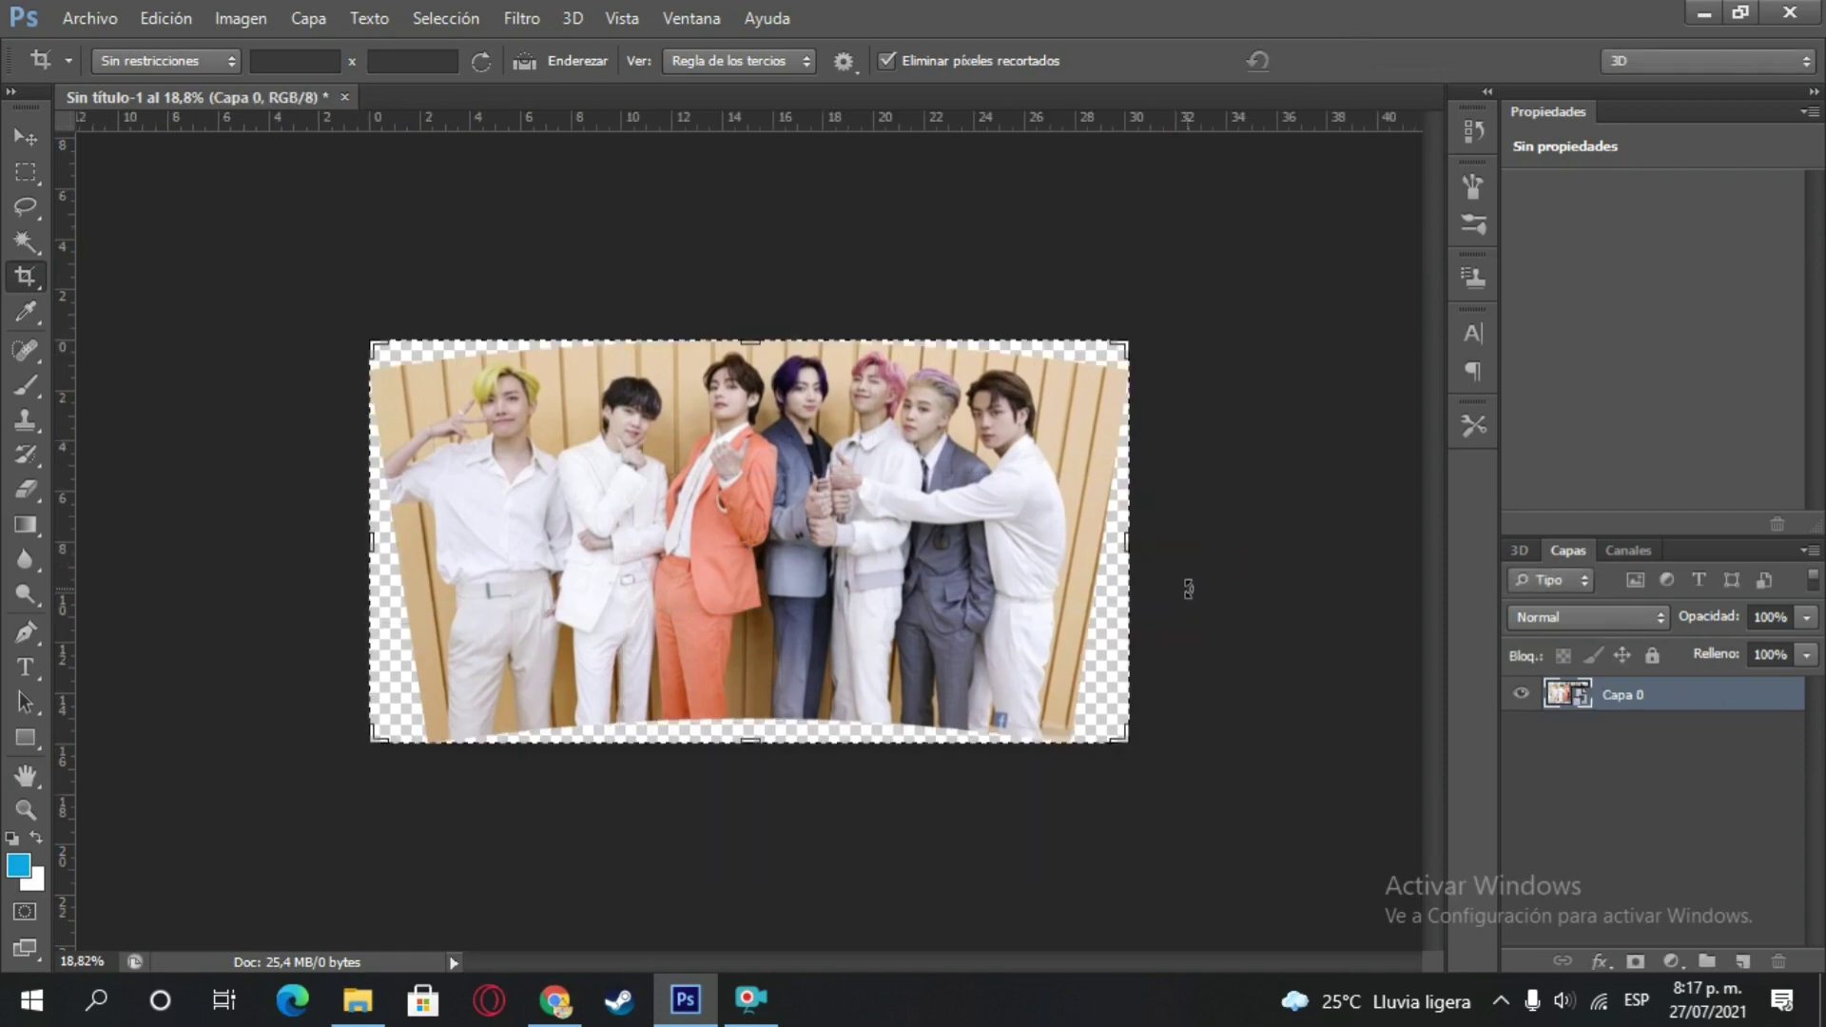
click(26, 136)
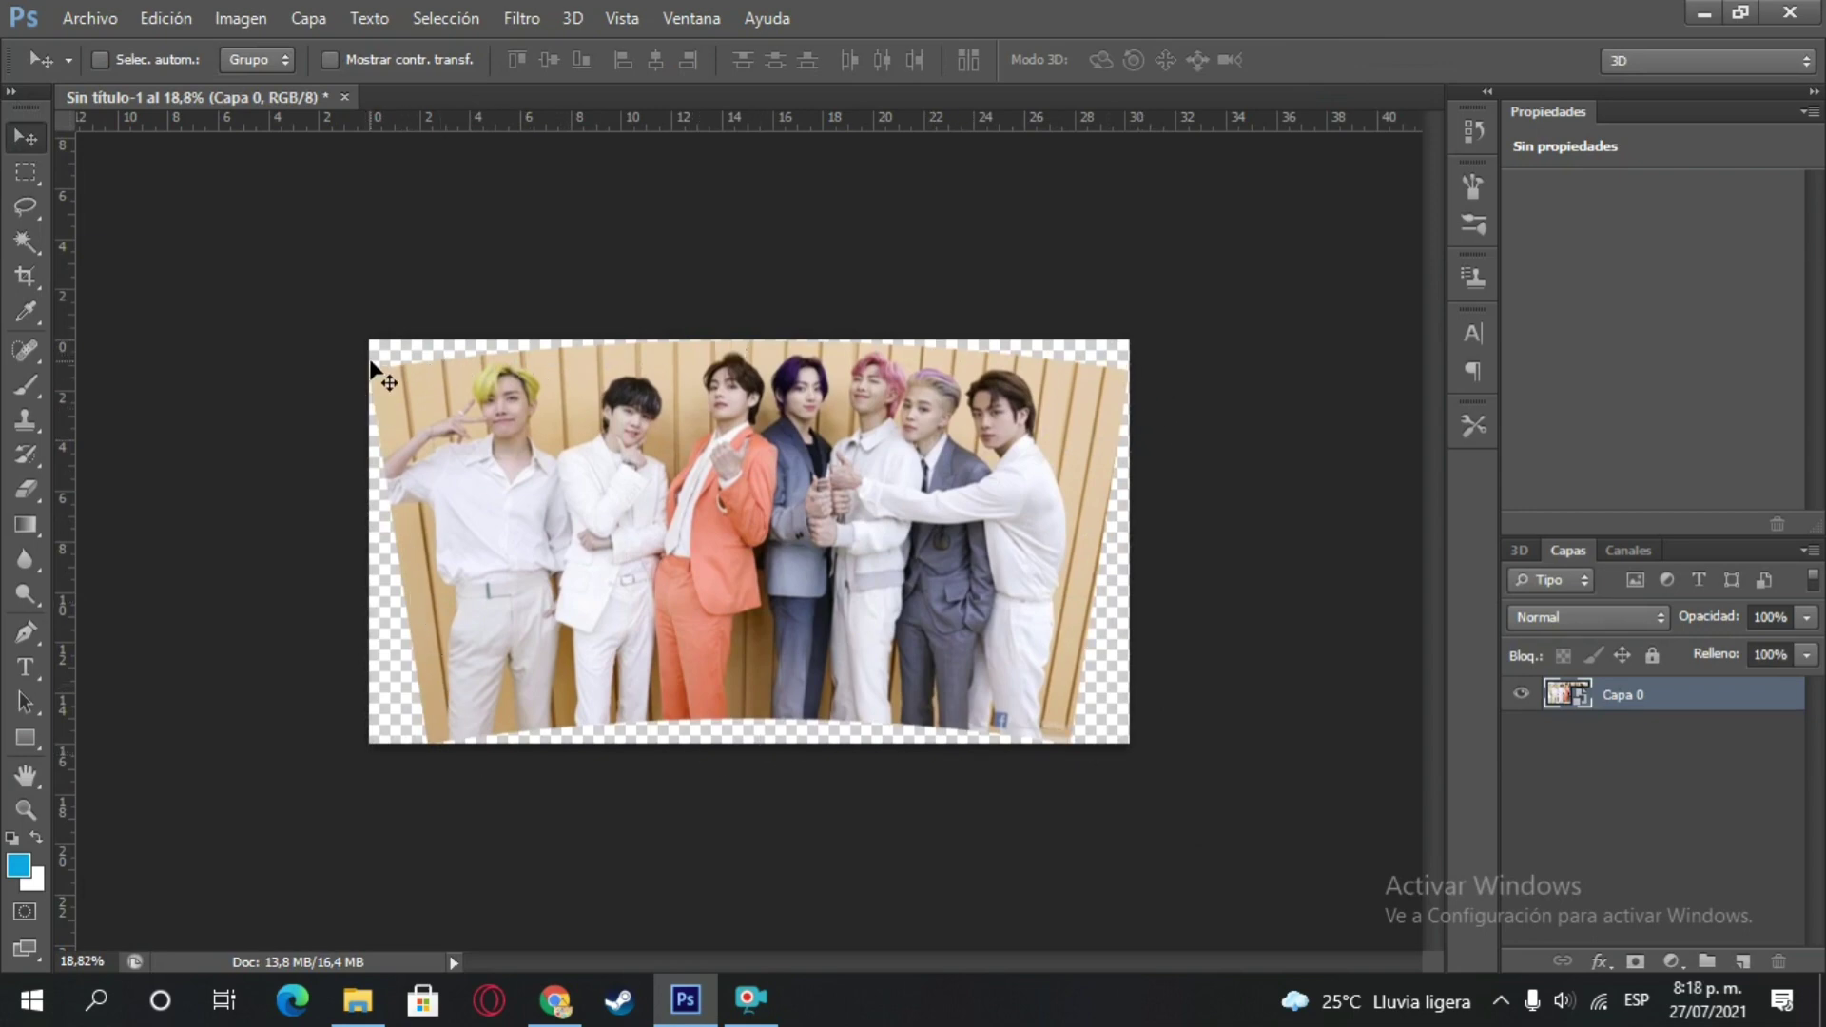
- Close the document choosing to save its changes, and name the file Plantilla bts in Photoshop PSD format
click(342, 97)
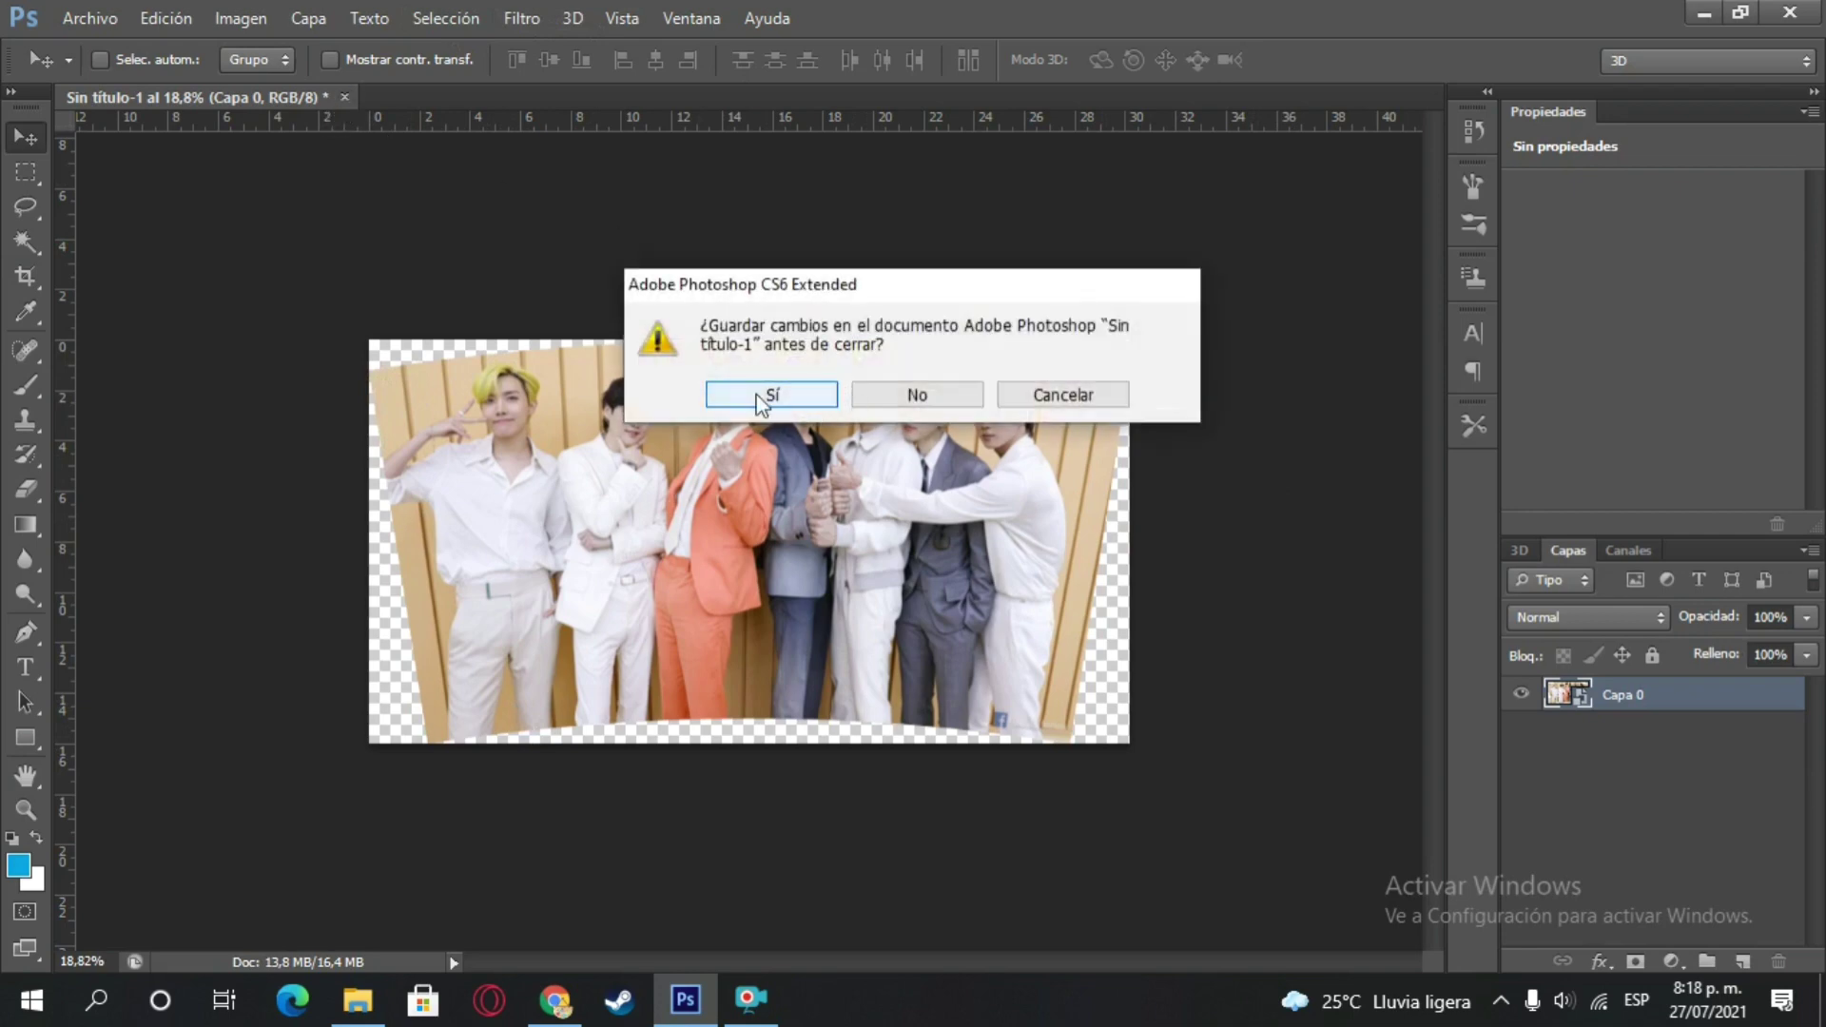
click(786, 393)
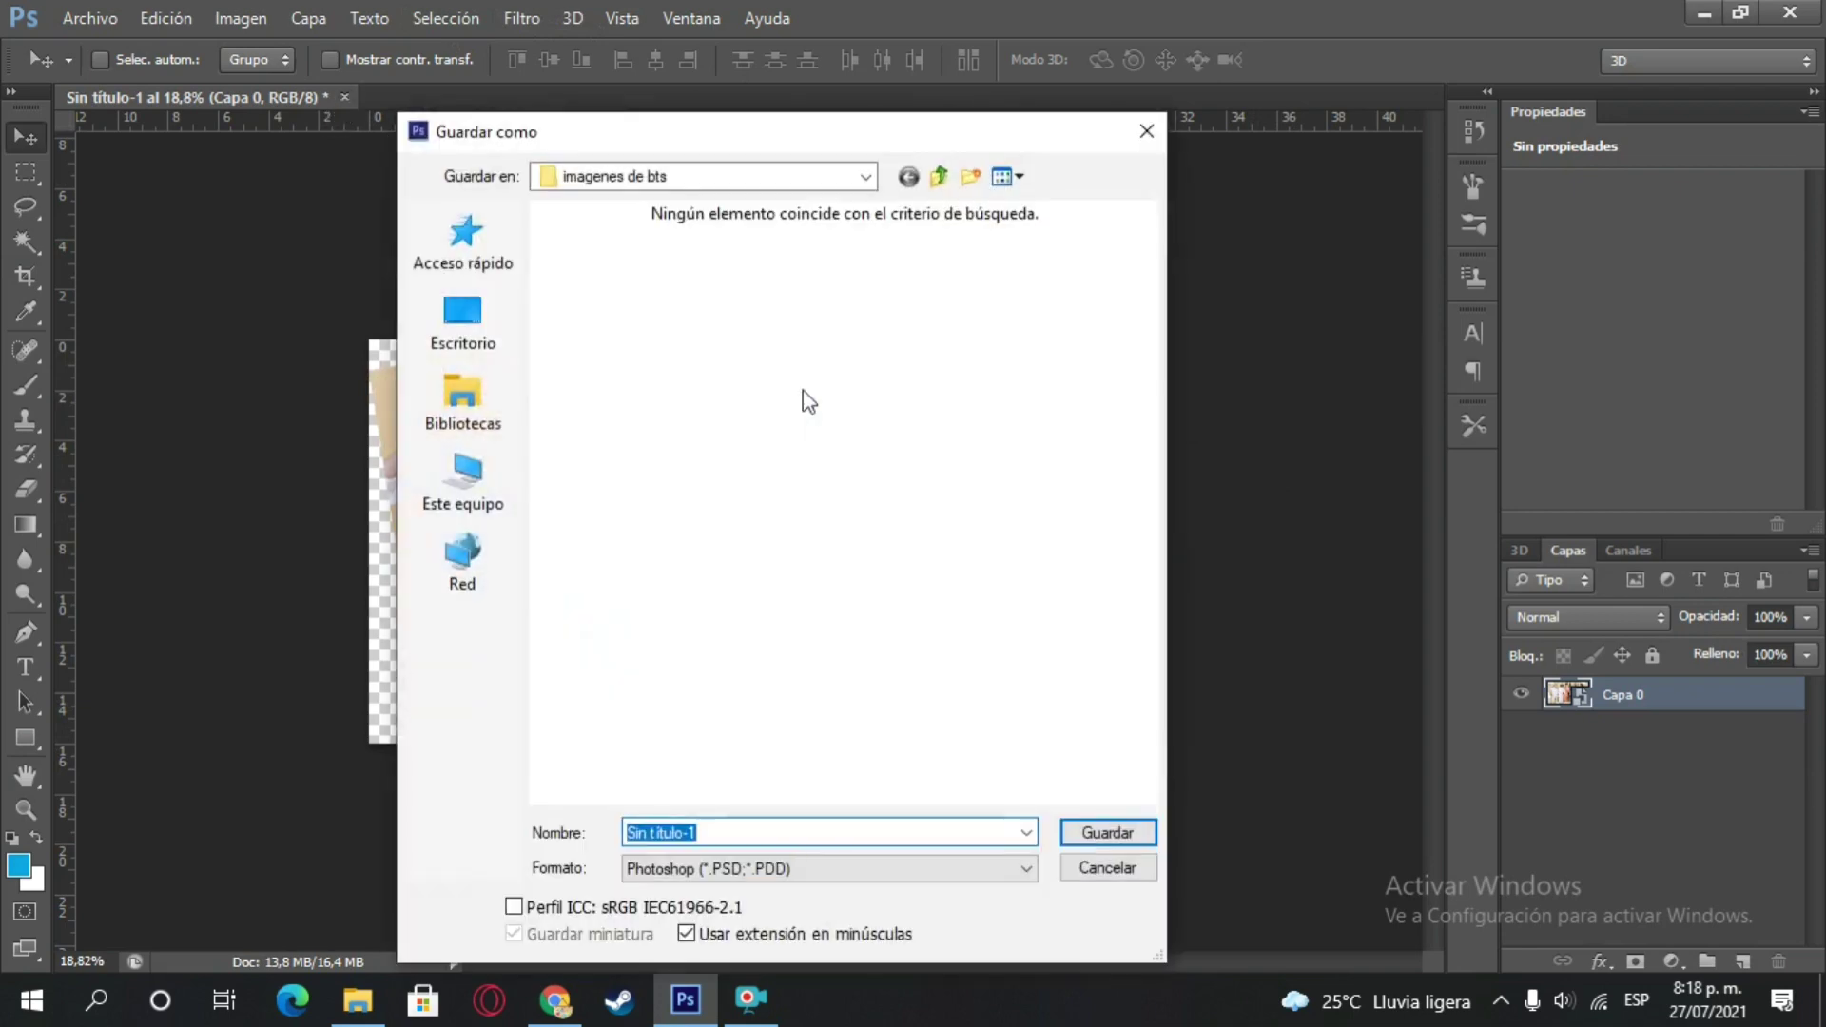
click(708, 873)
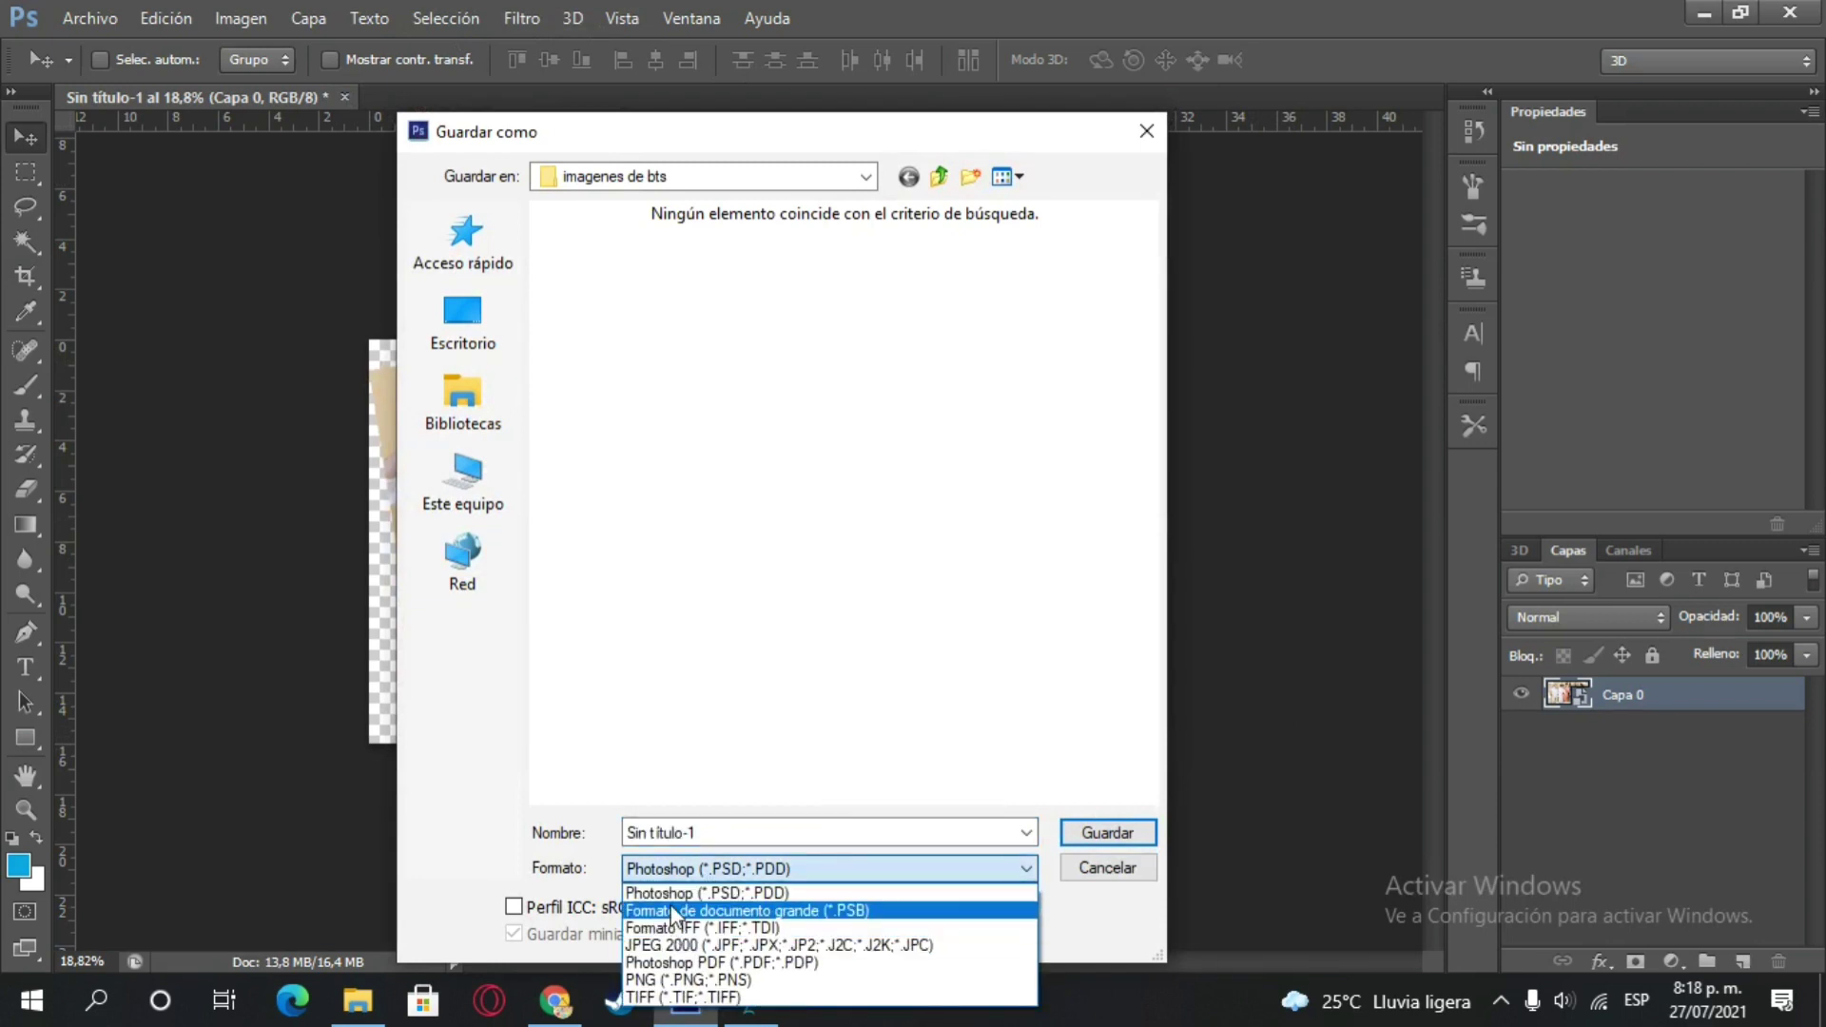
click(671, 865)
click(709, 835)
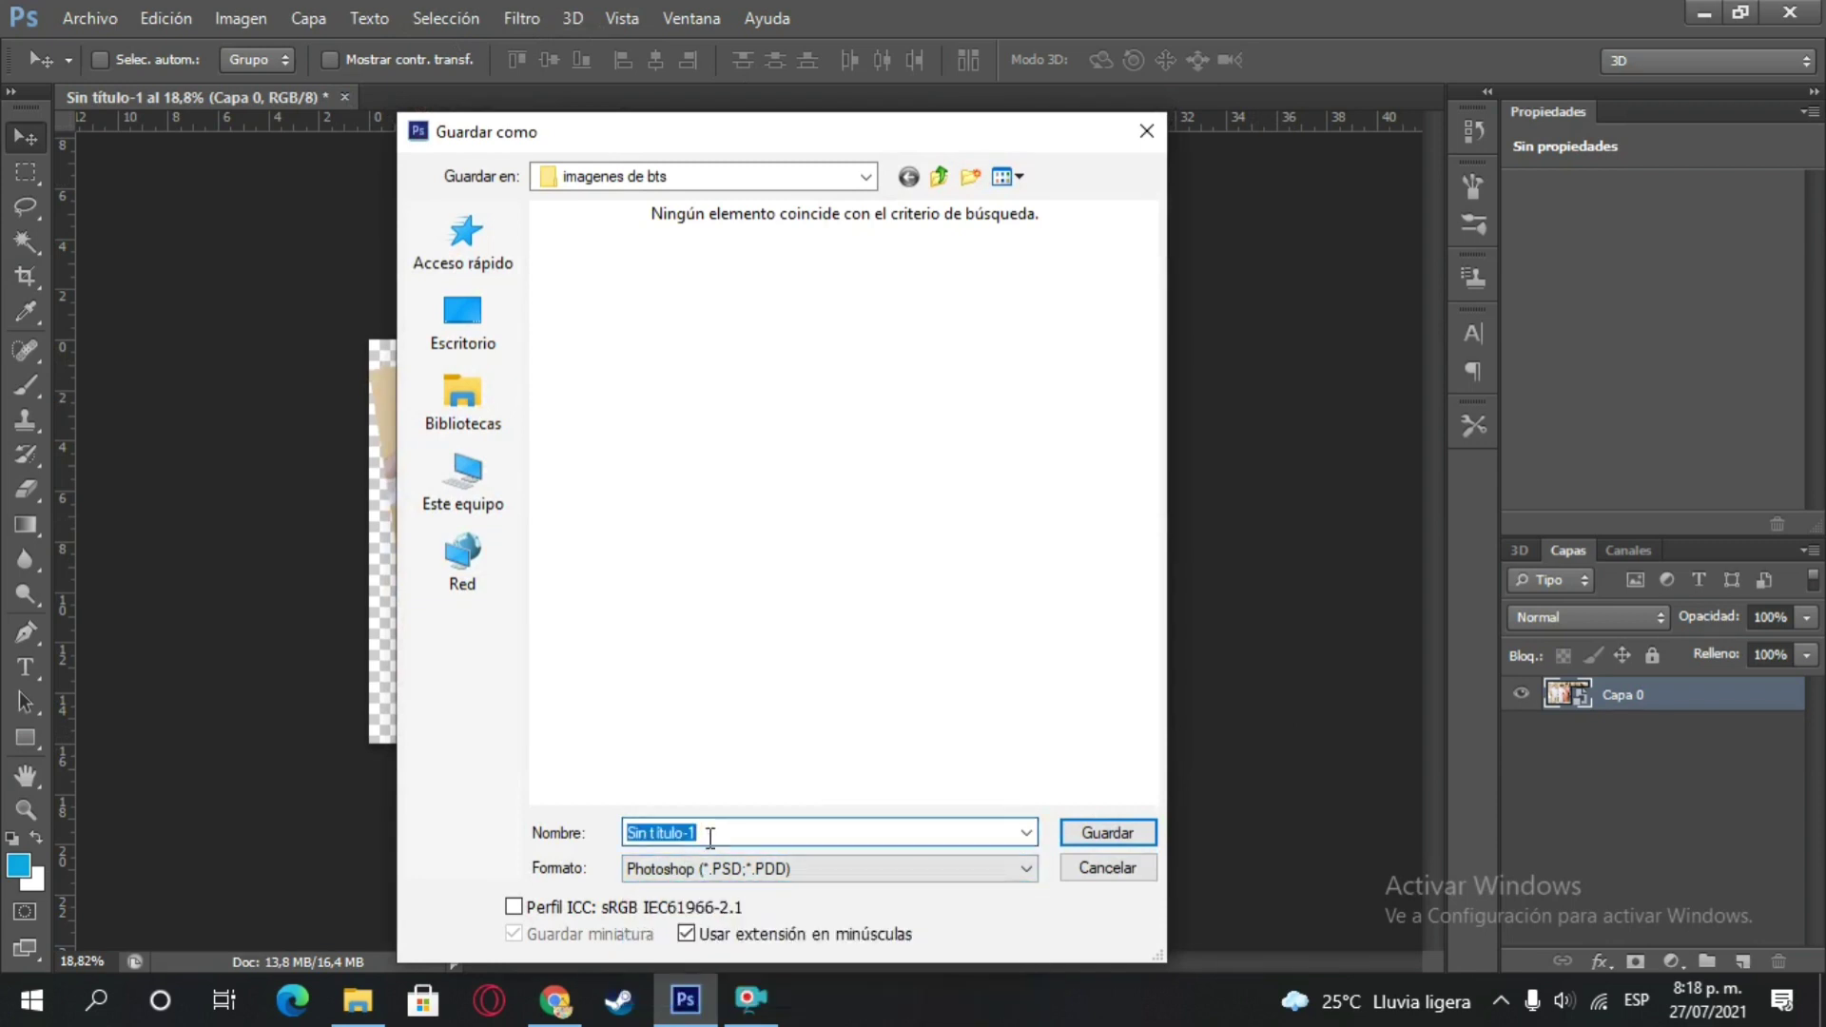
text(P)
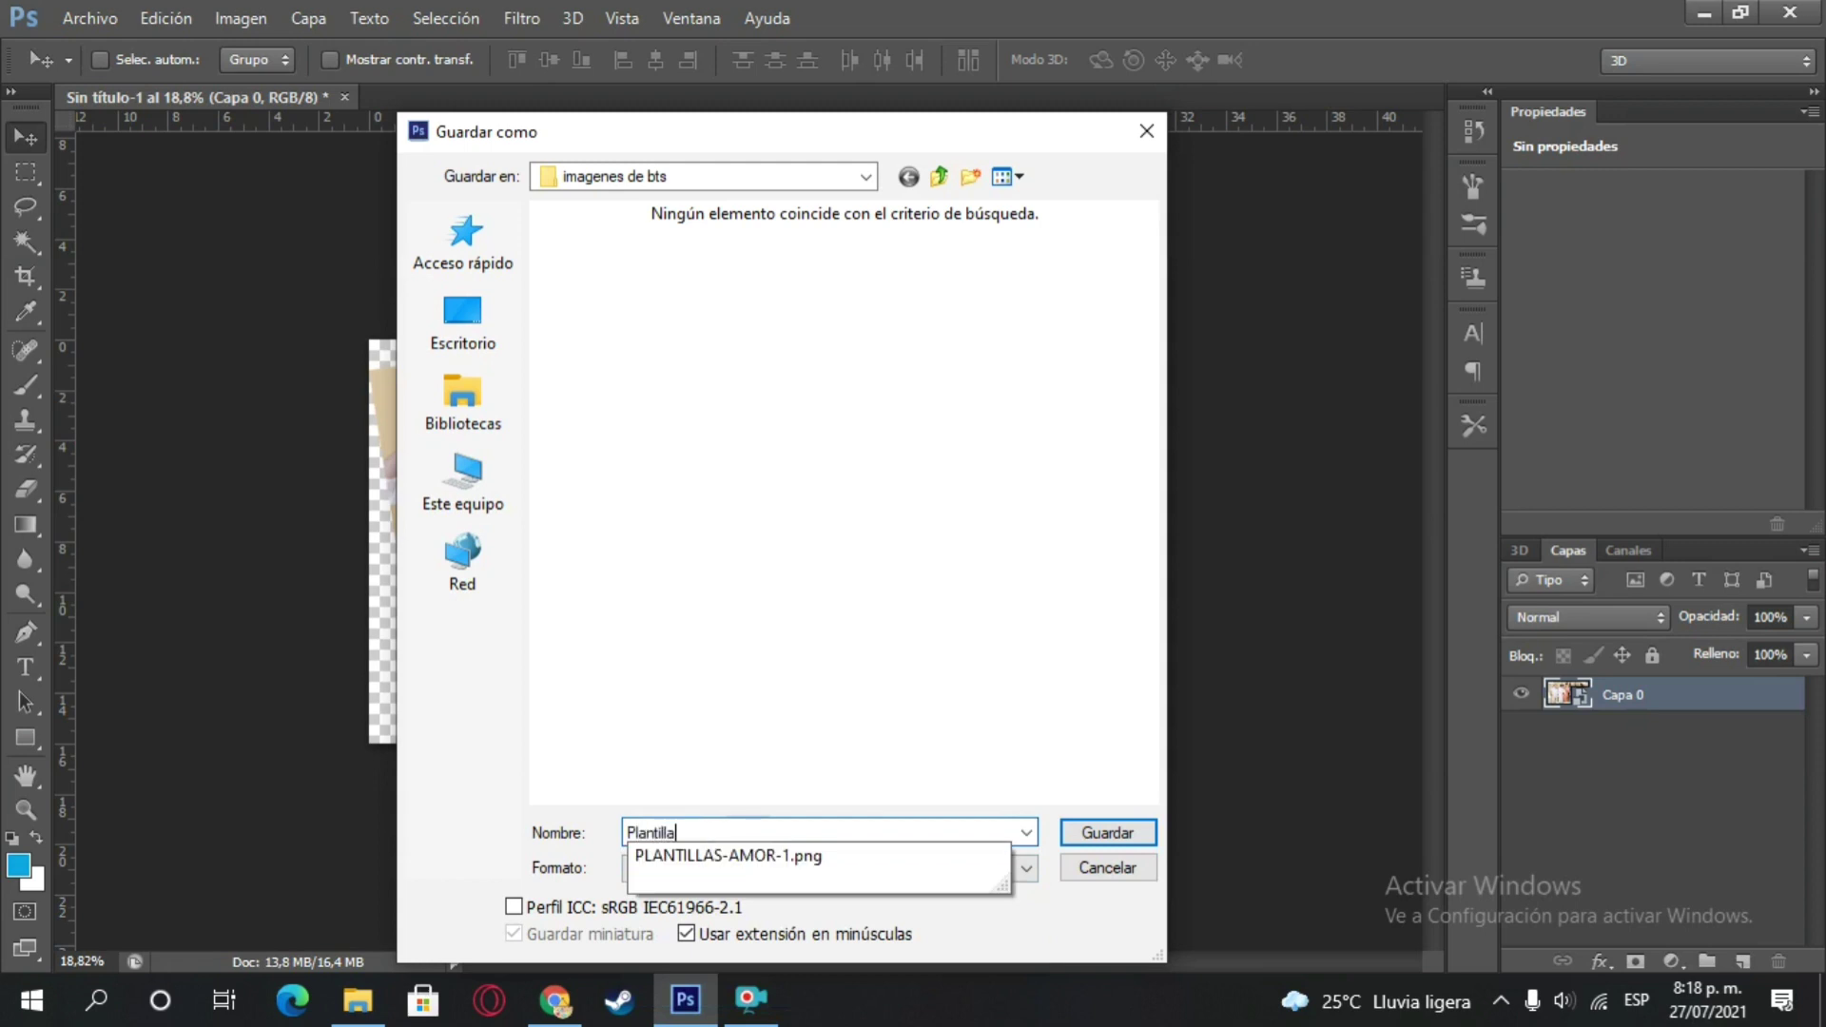
text(lantilla)
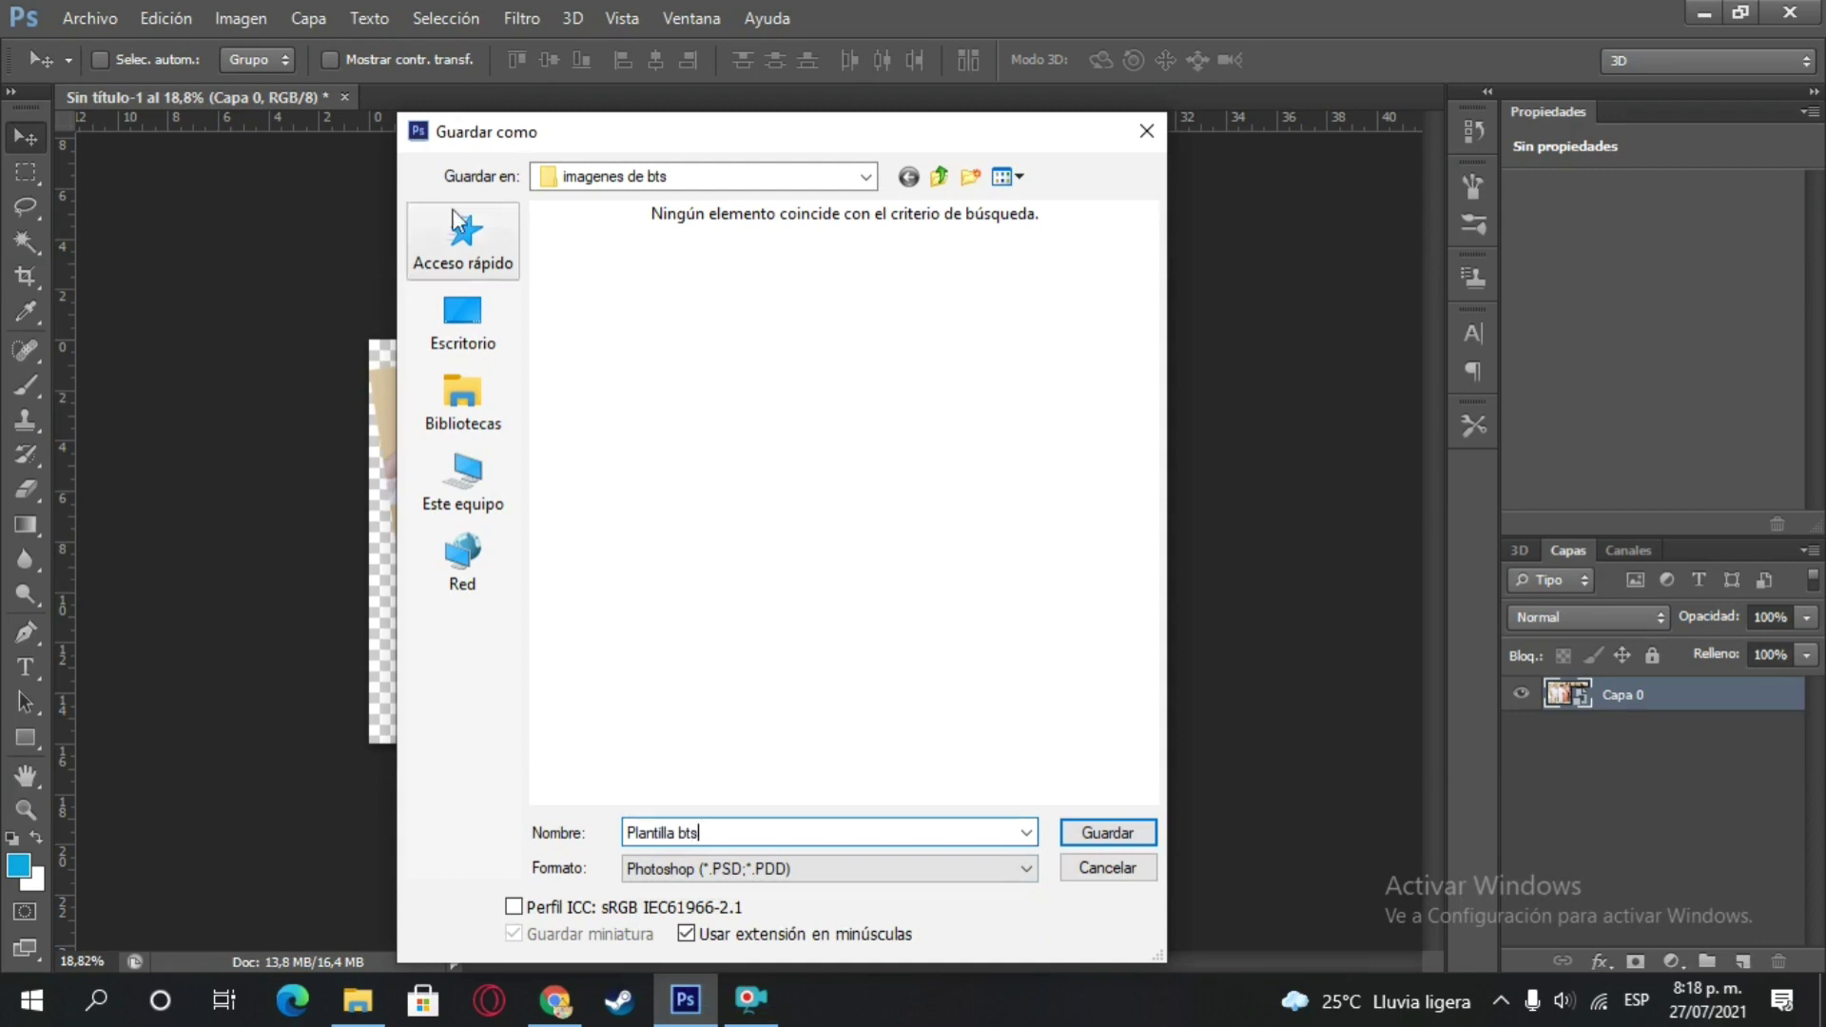
- Save the template in the Descargas folder, replacing the existing file of the same name and accepting the format options
click(464, 477)
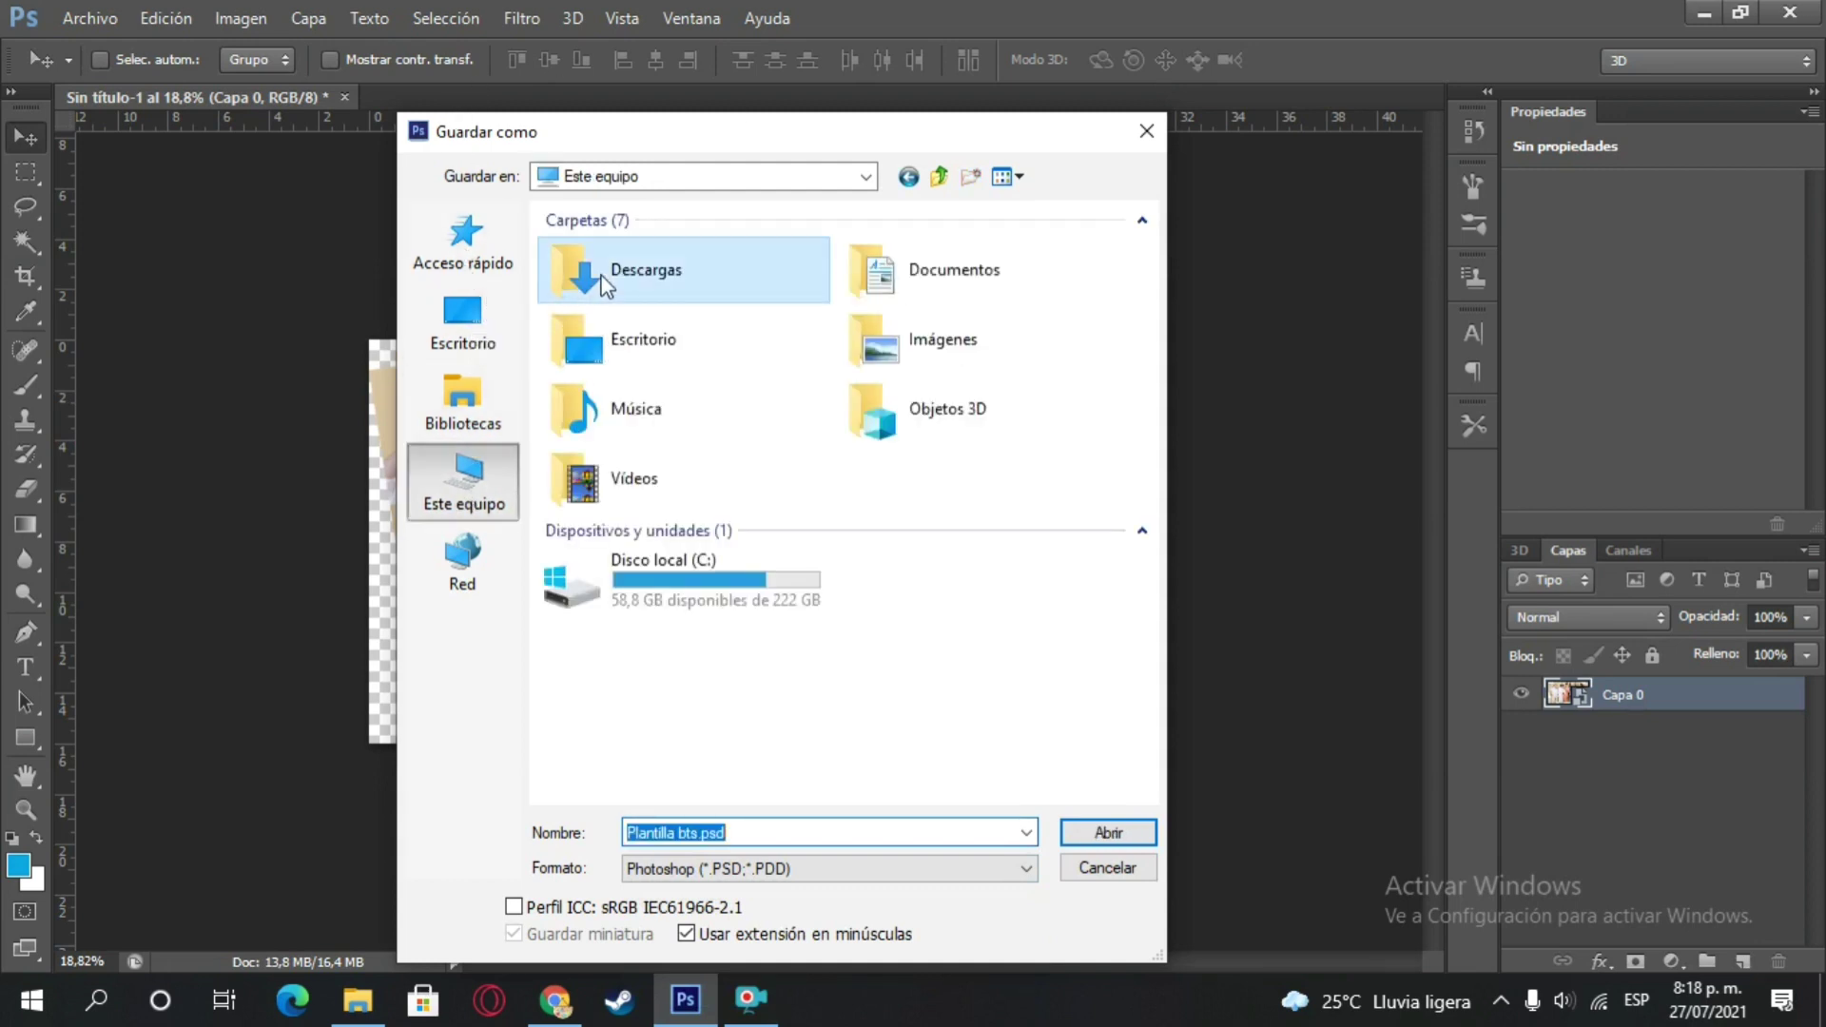
double_click(599, 274)
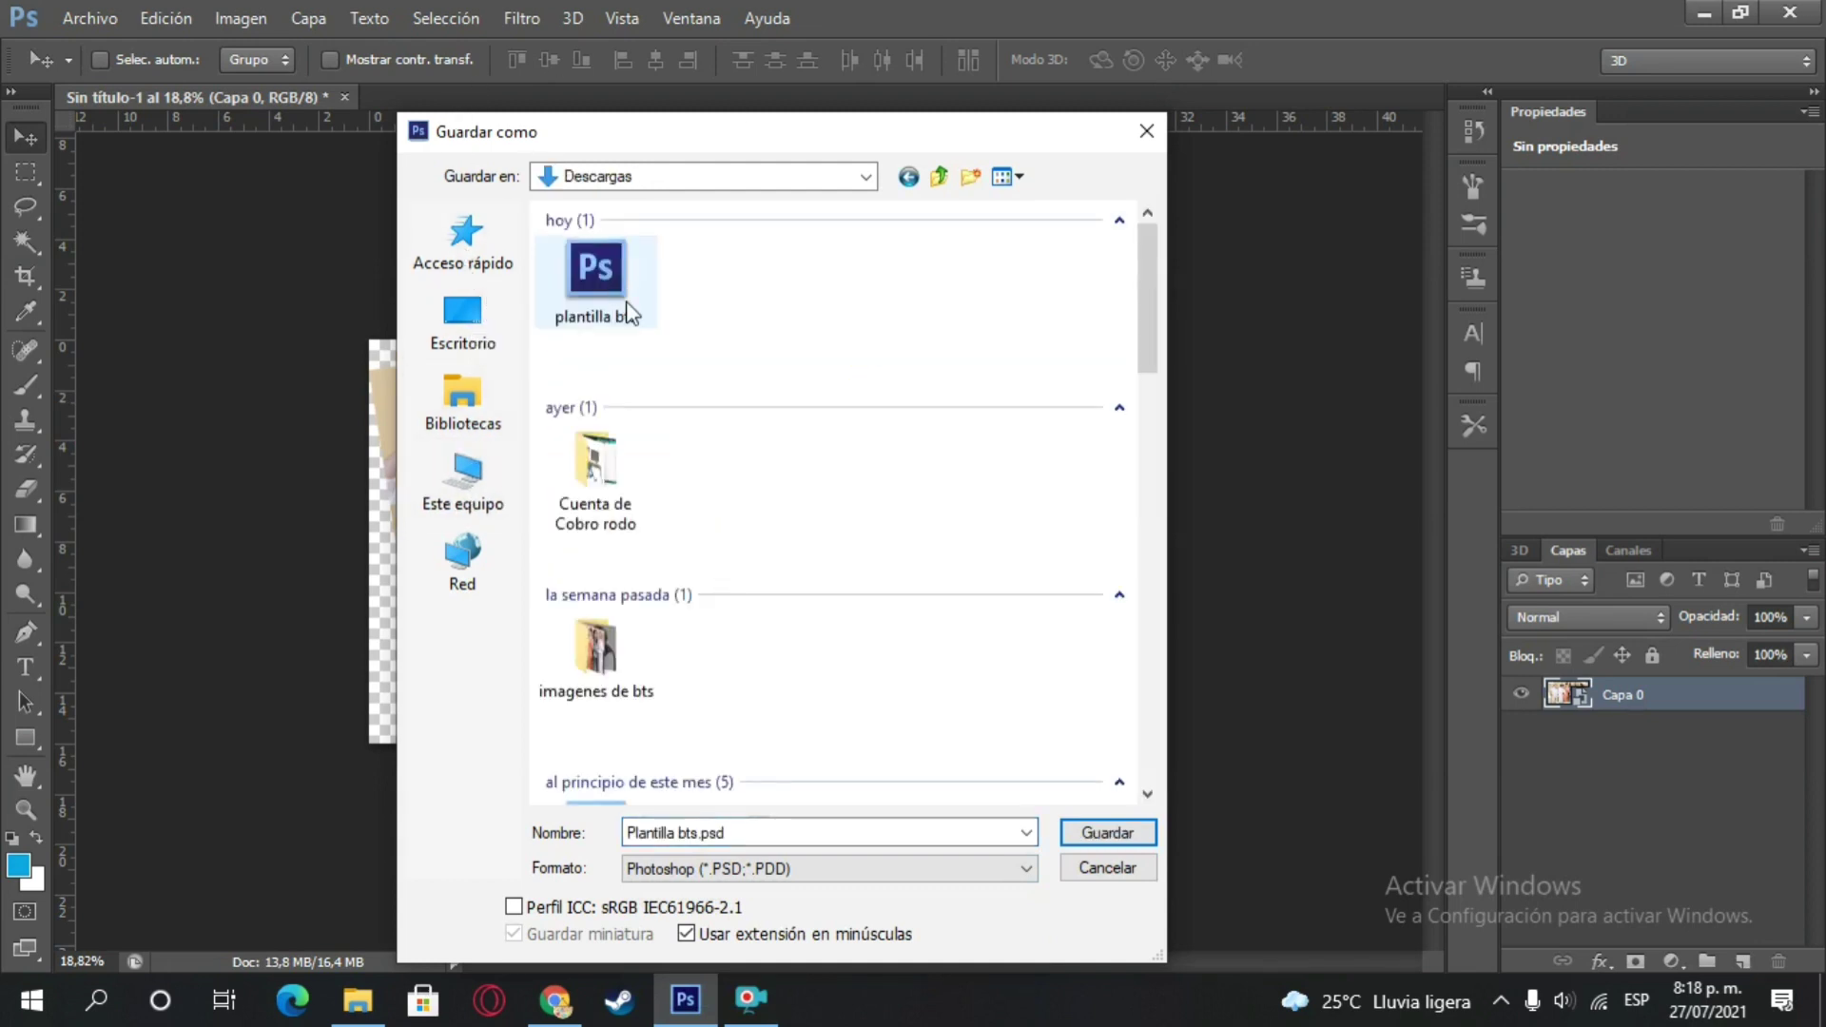
click(1110, 842)
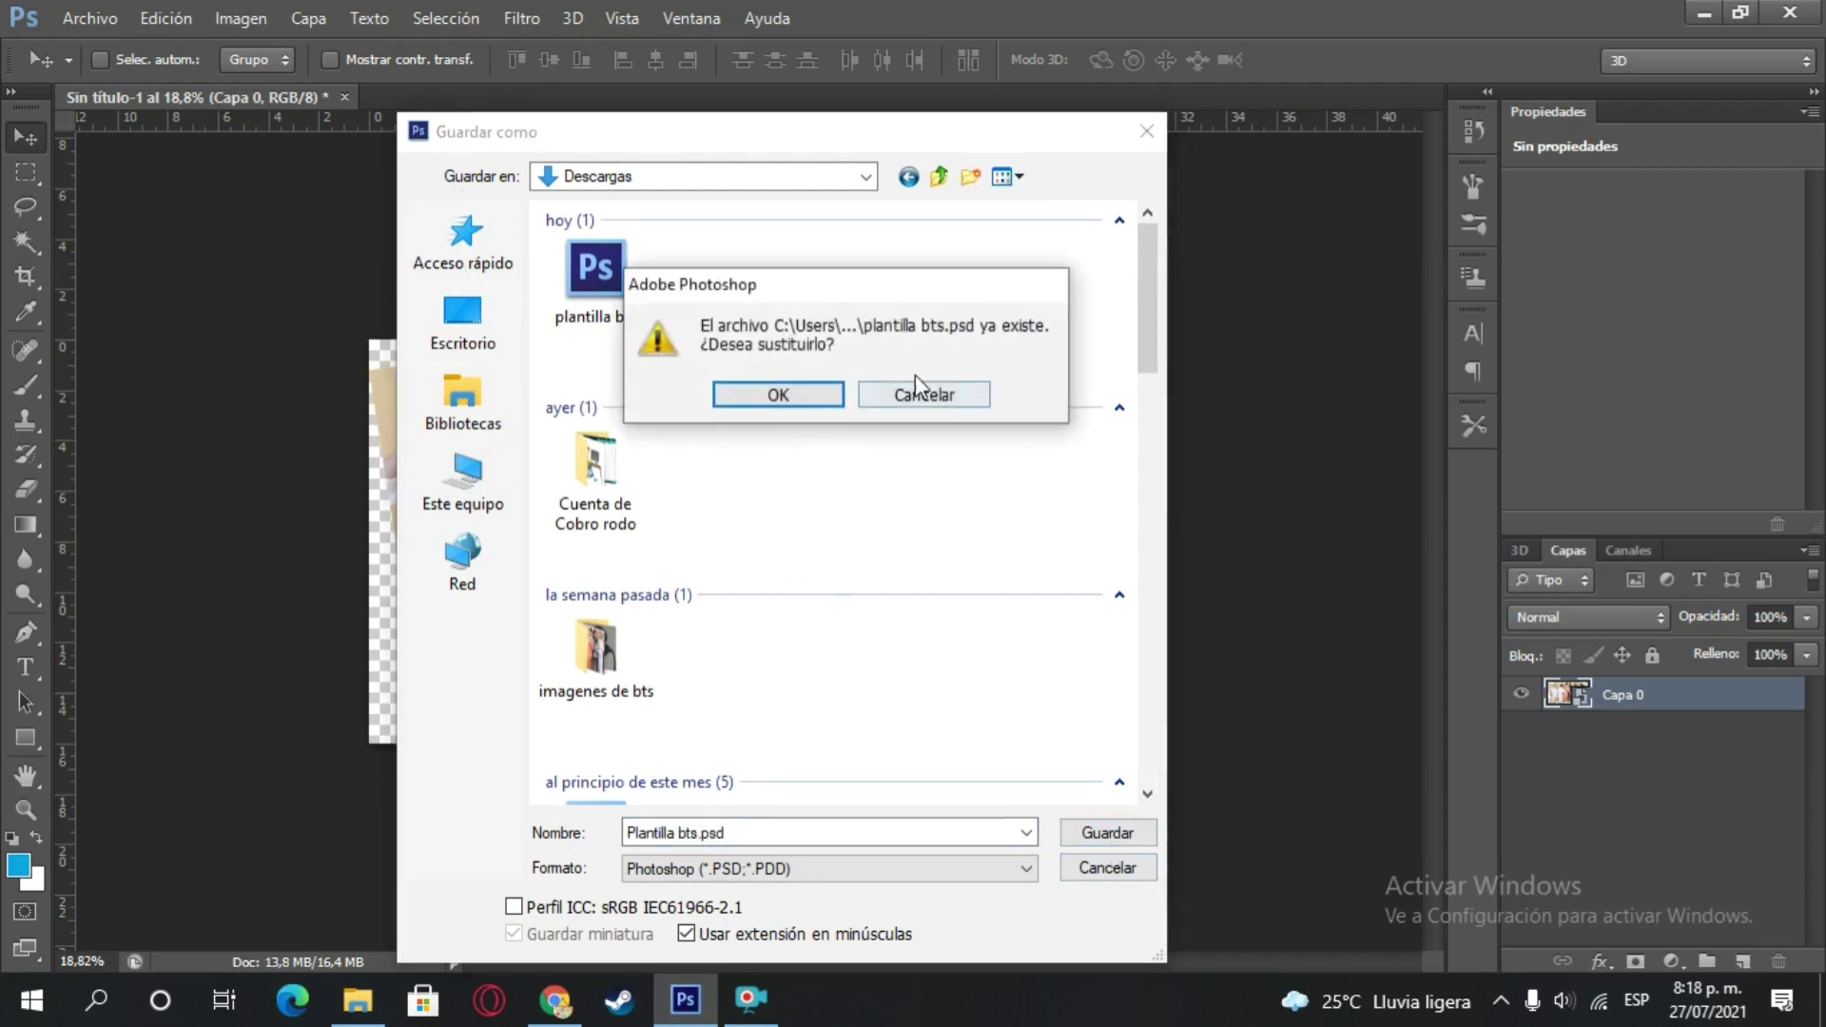
click(793, 401)
click(1217, 297)
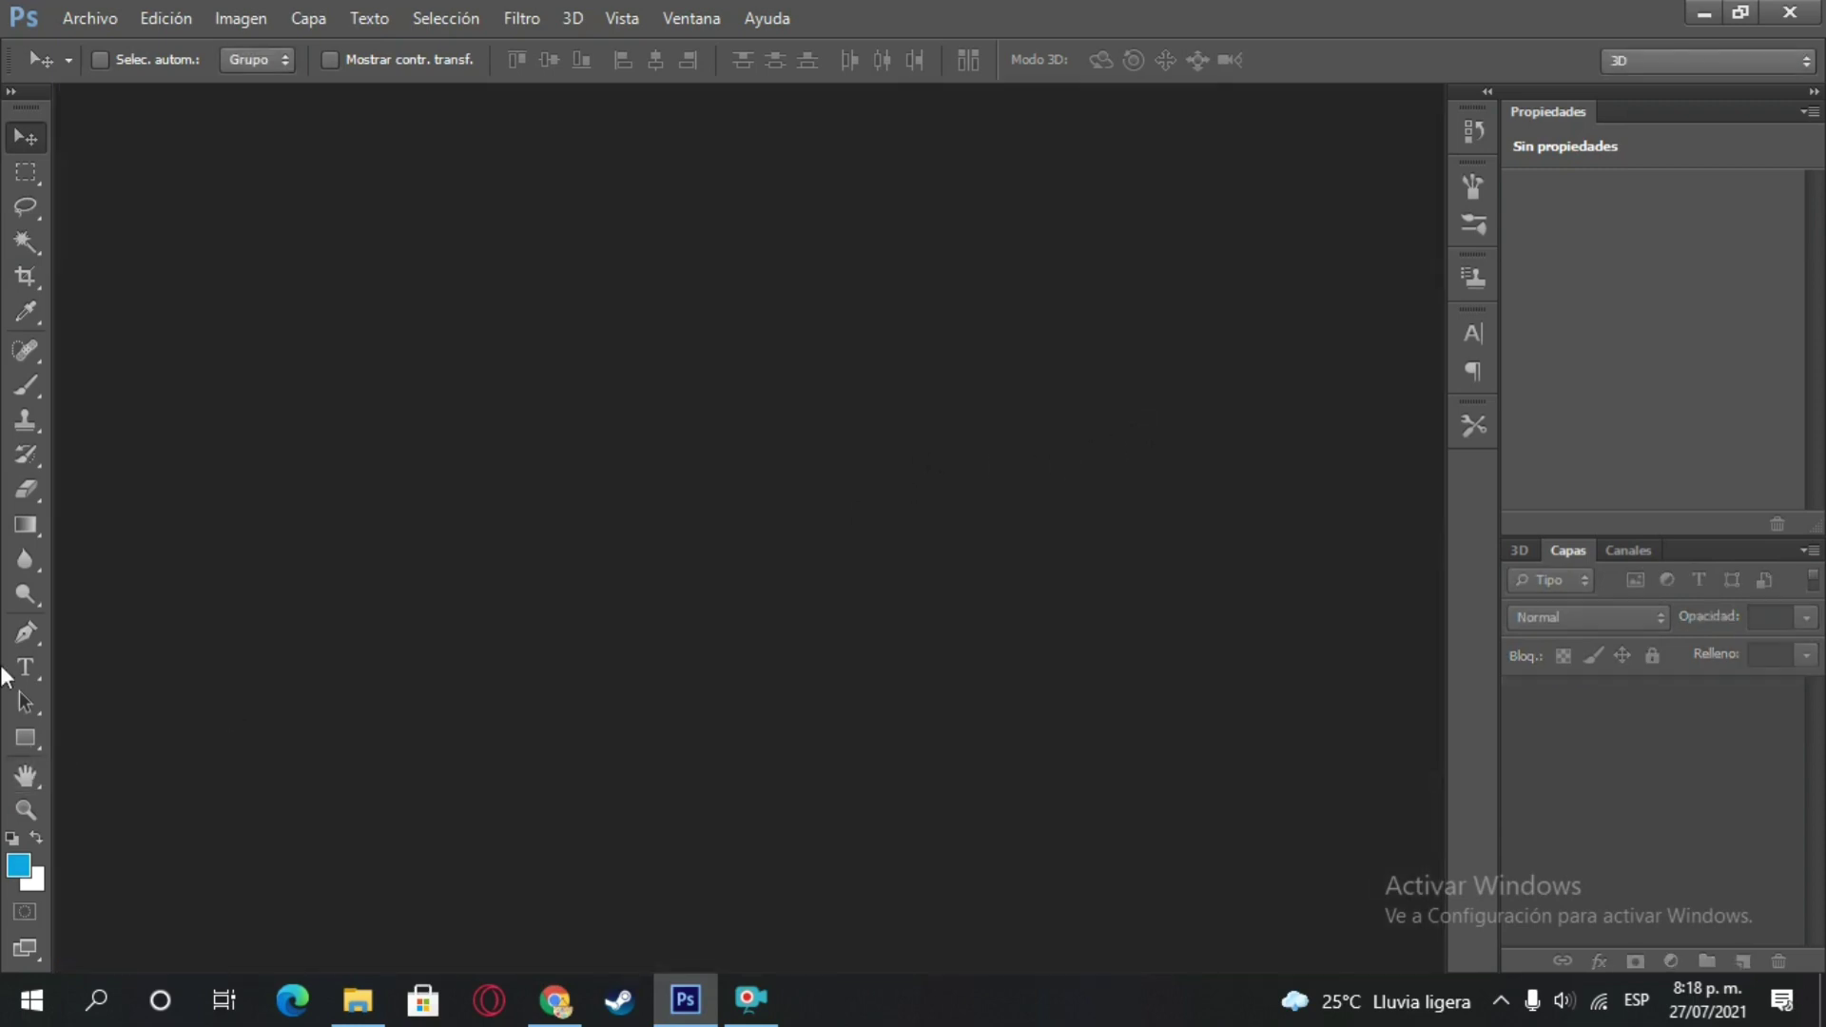
- Create a new white document 21 cm wide and 27 cm high, and convert its locked background into the layer Capa 0
click(80, 16)
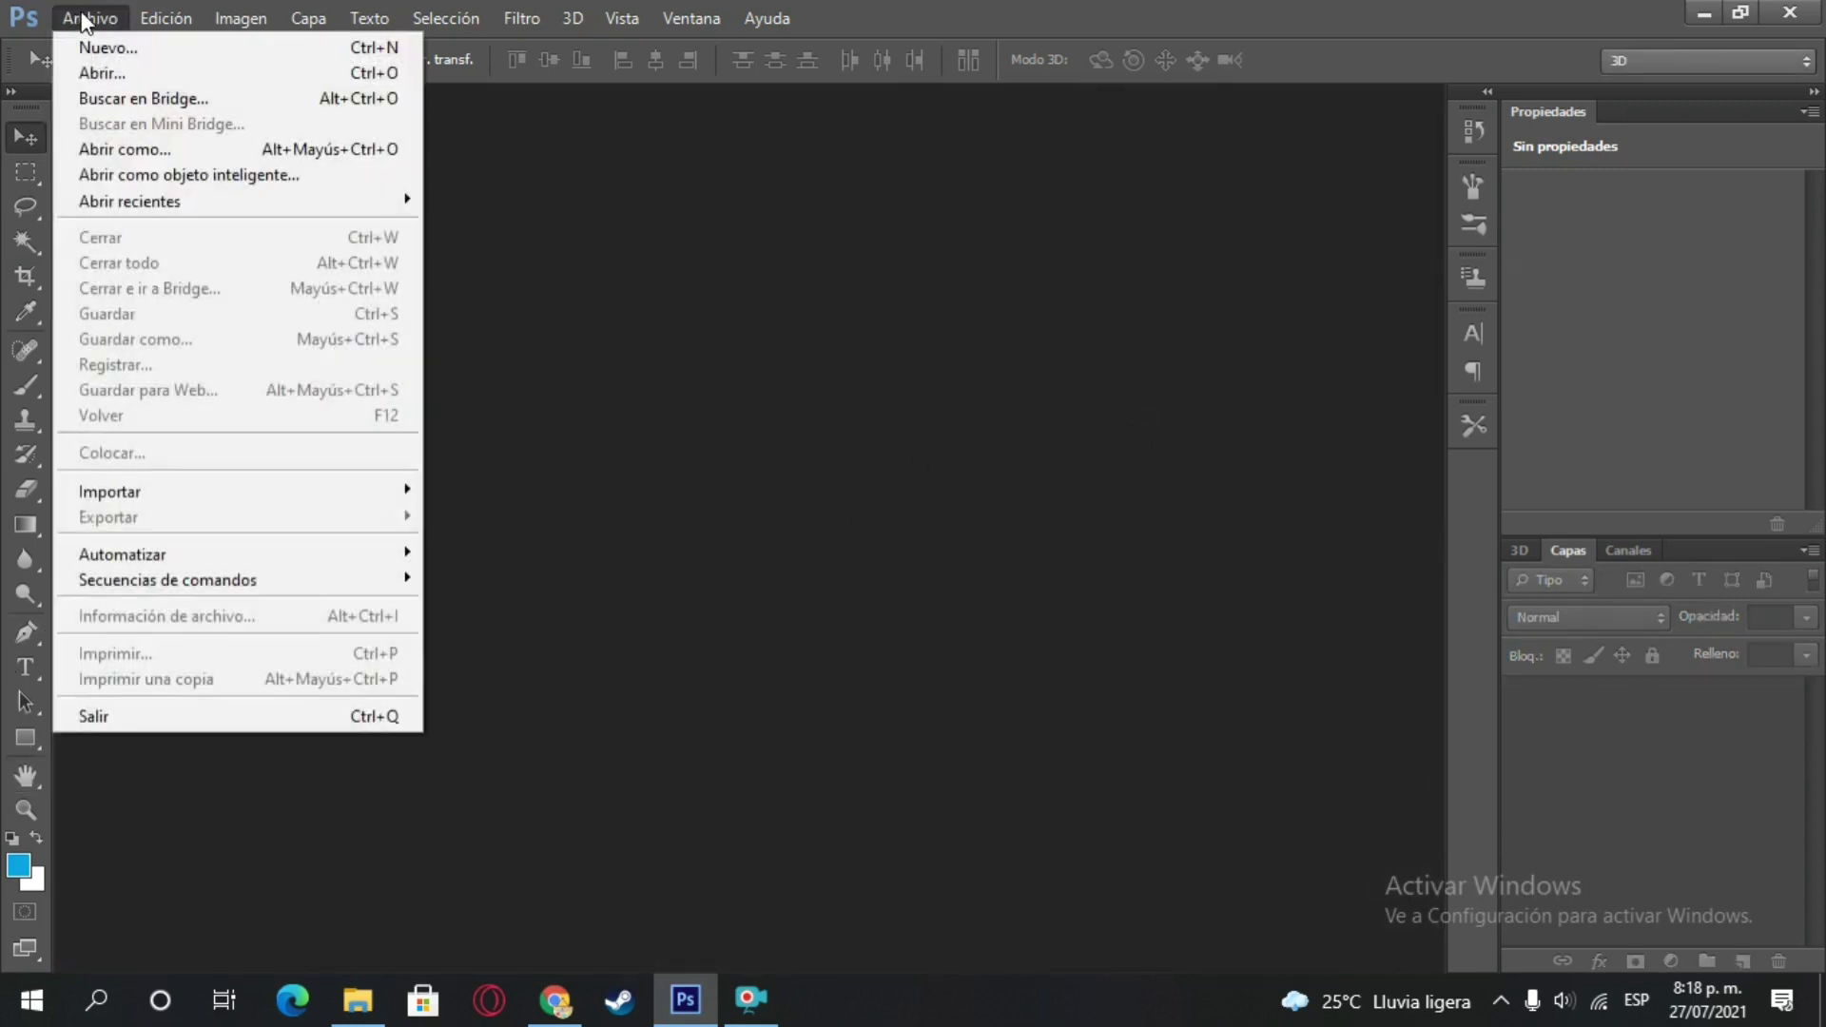
click(118, 49)
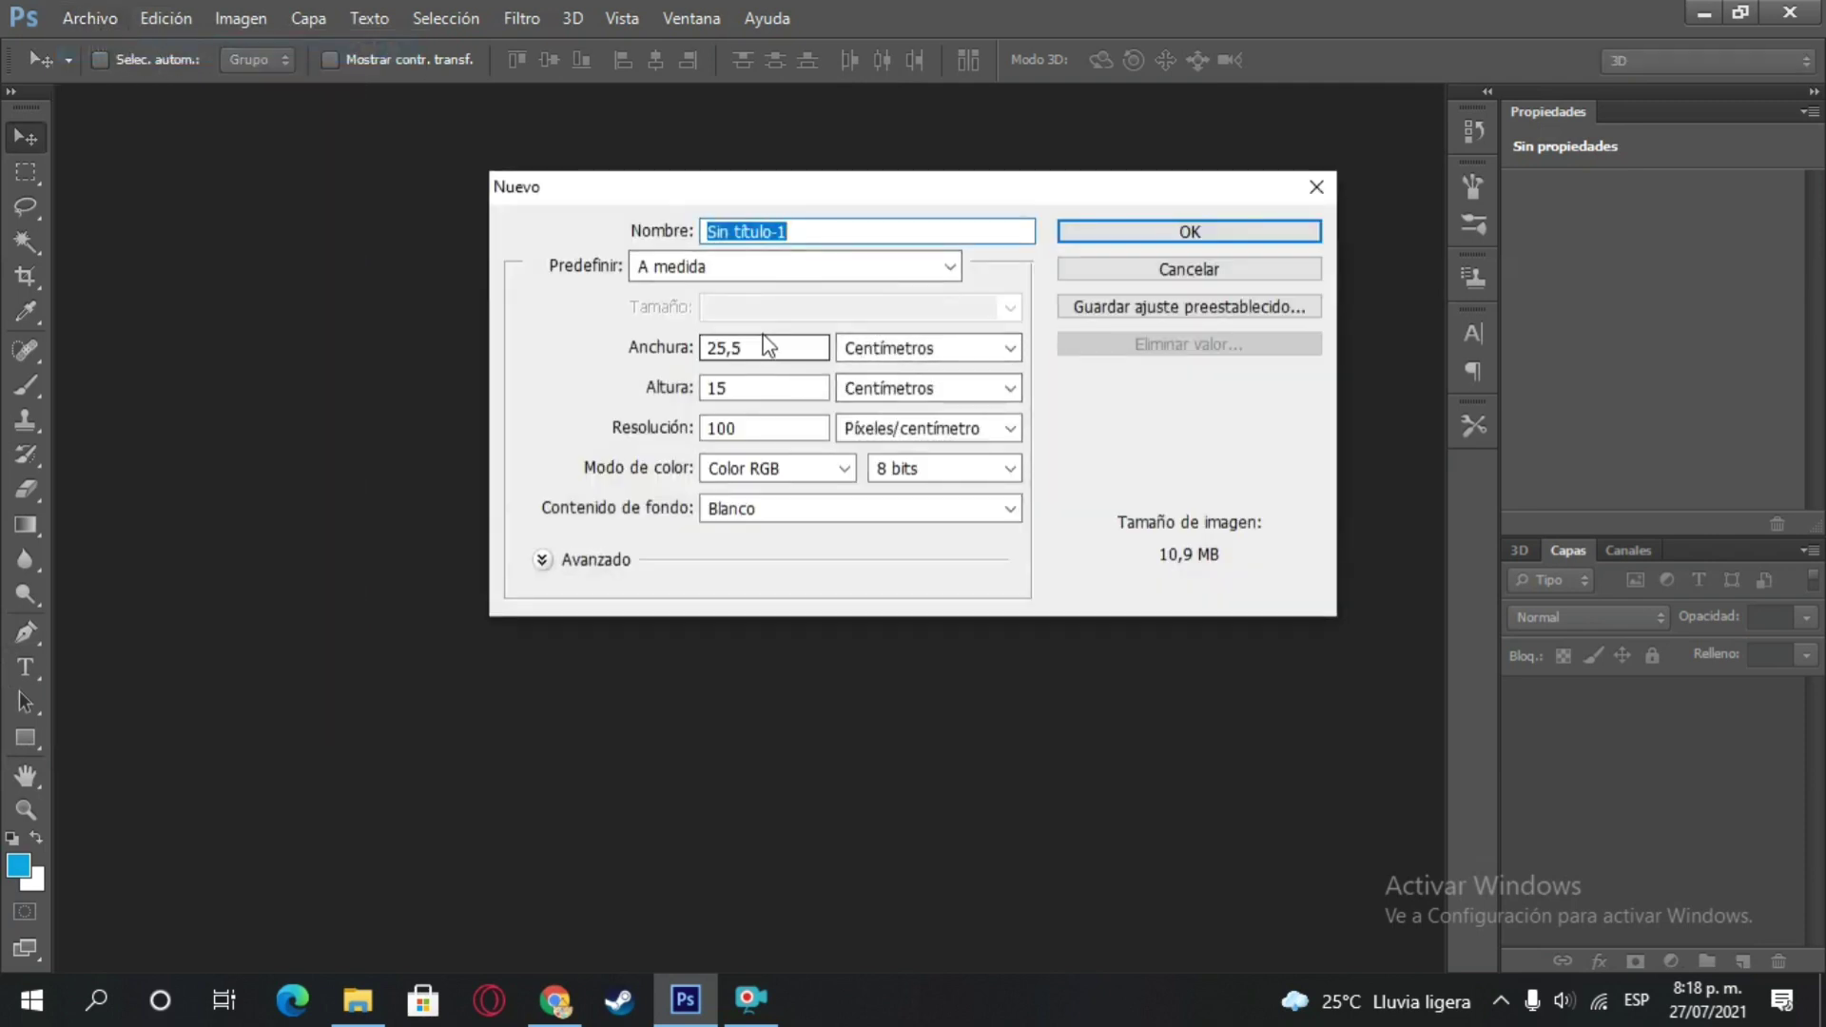
click(770, 349)
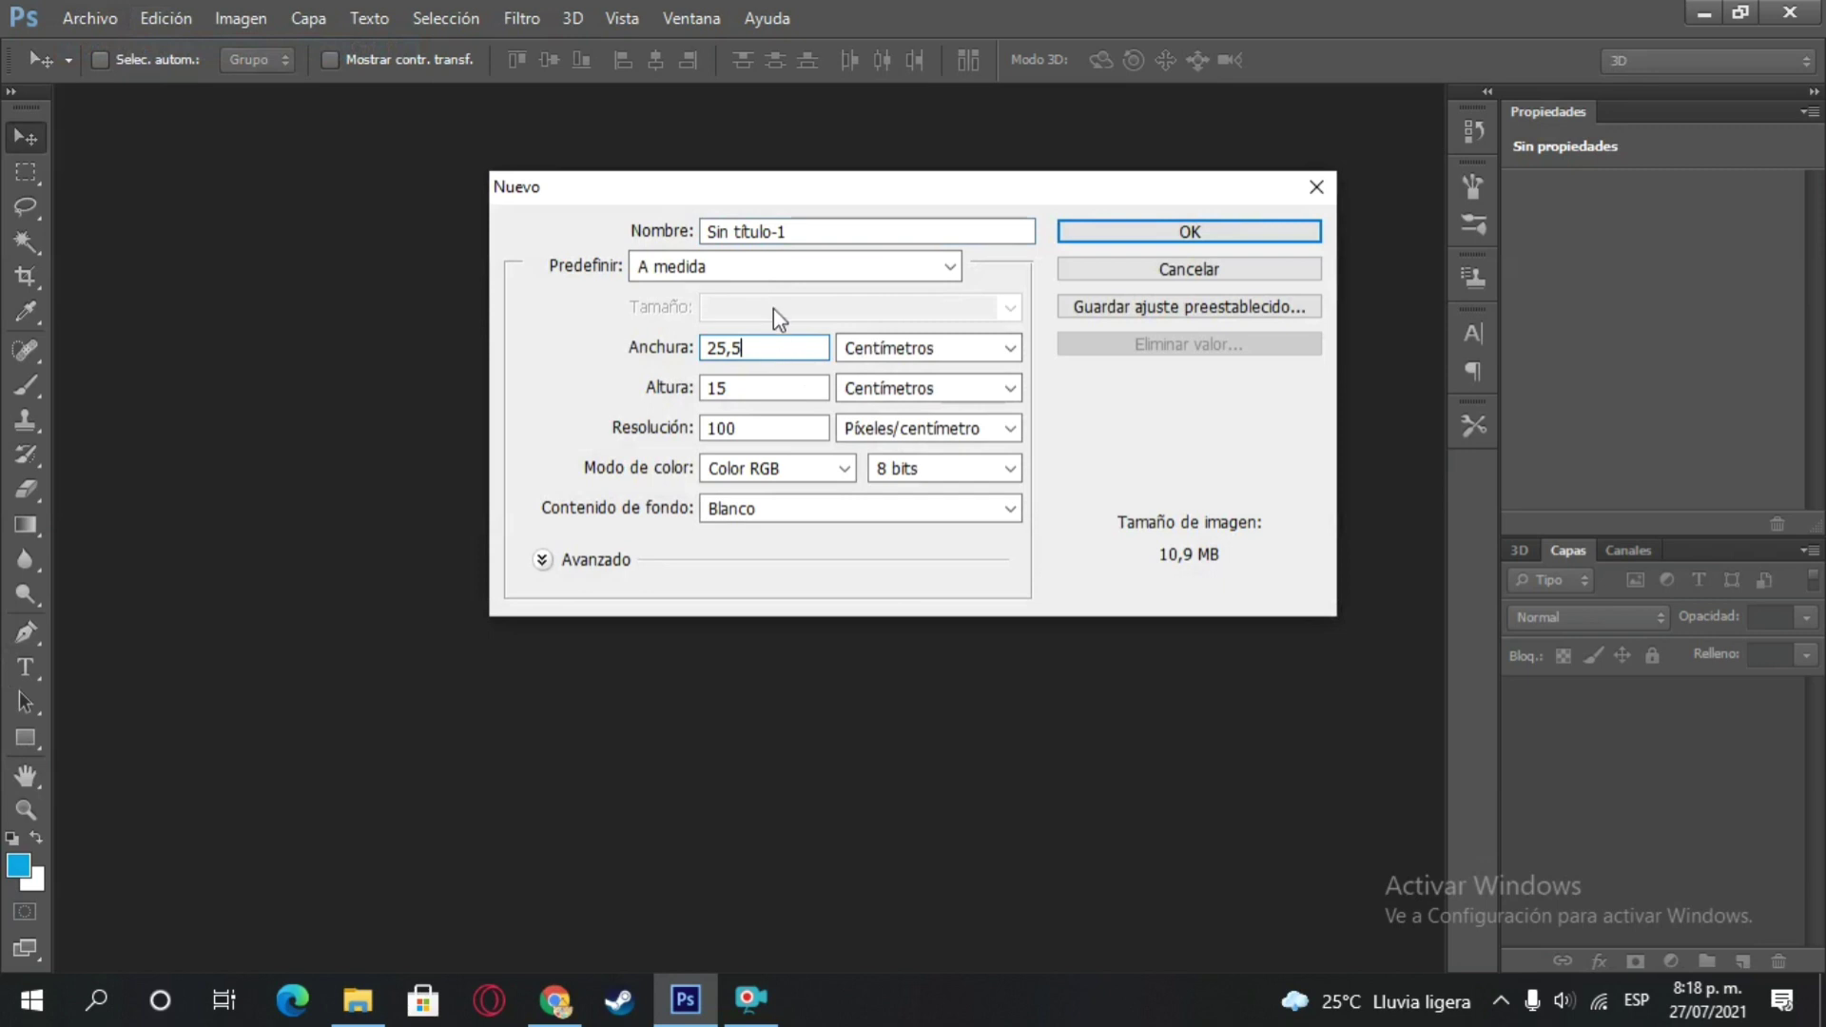
key(BackSpace)
key(BackSpace)
key(BackSpace)
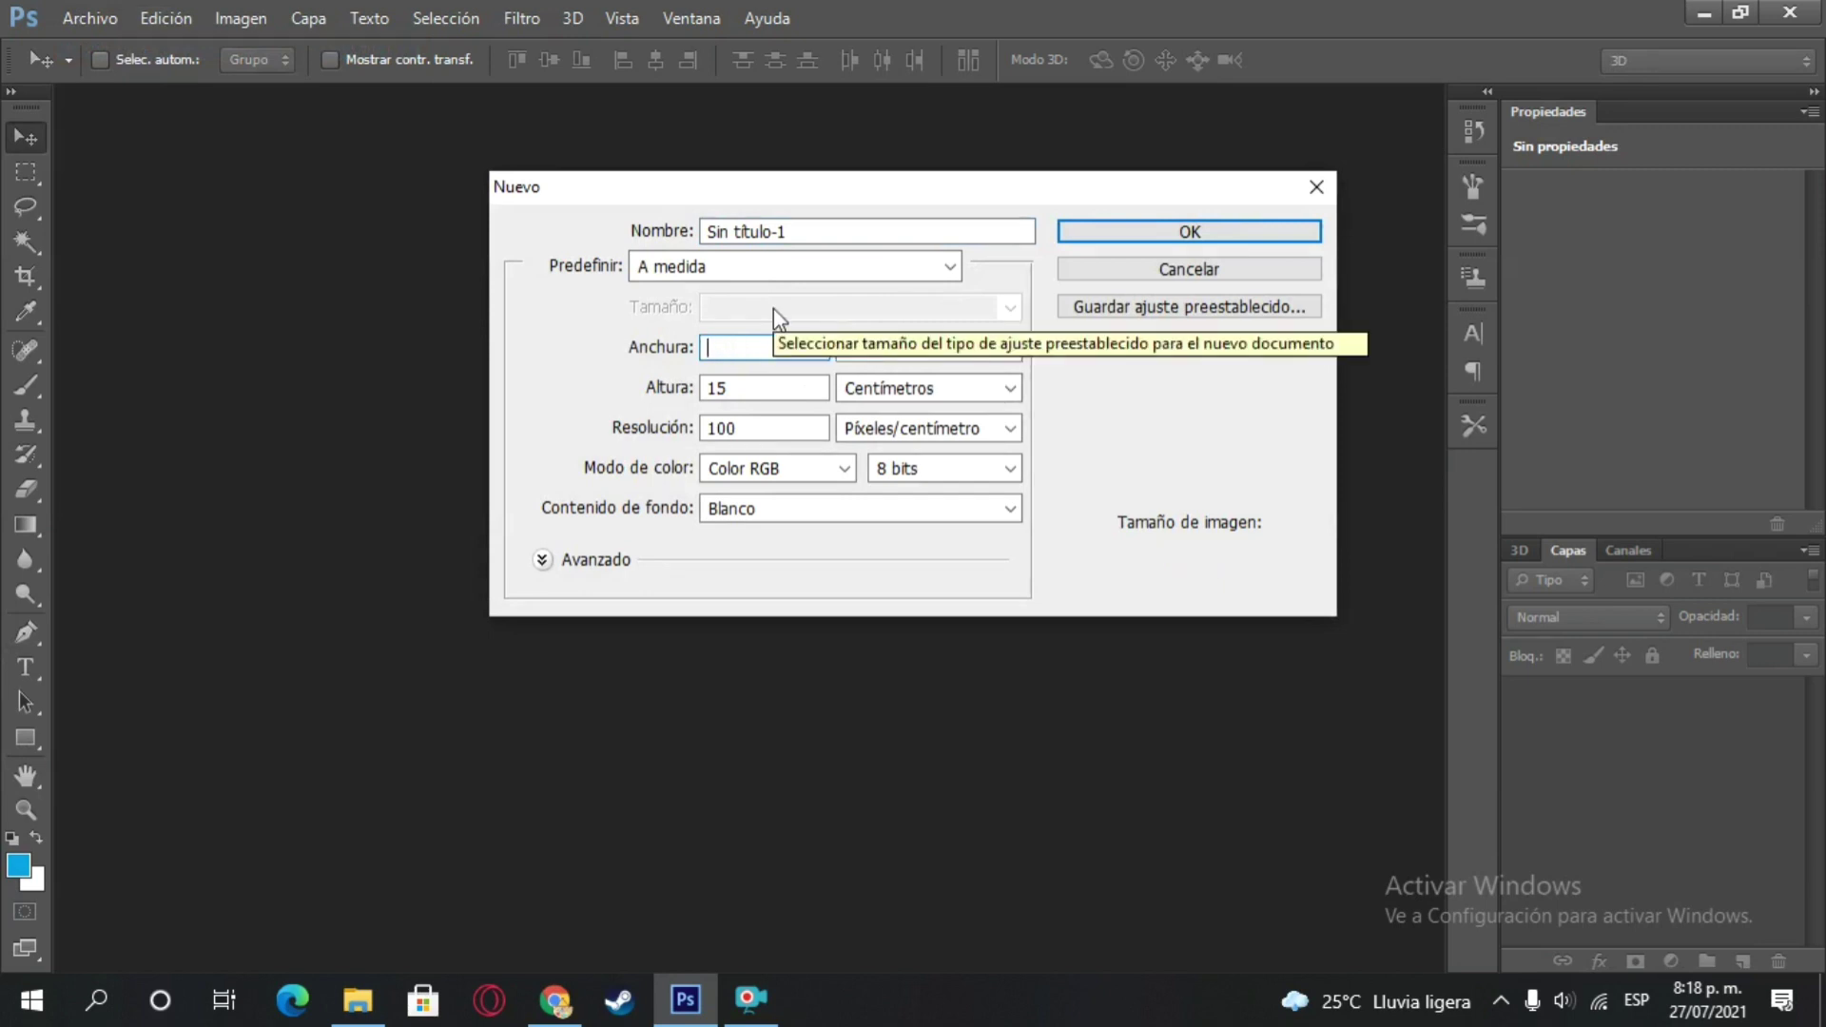
text(21)
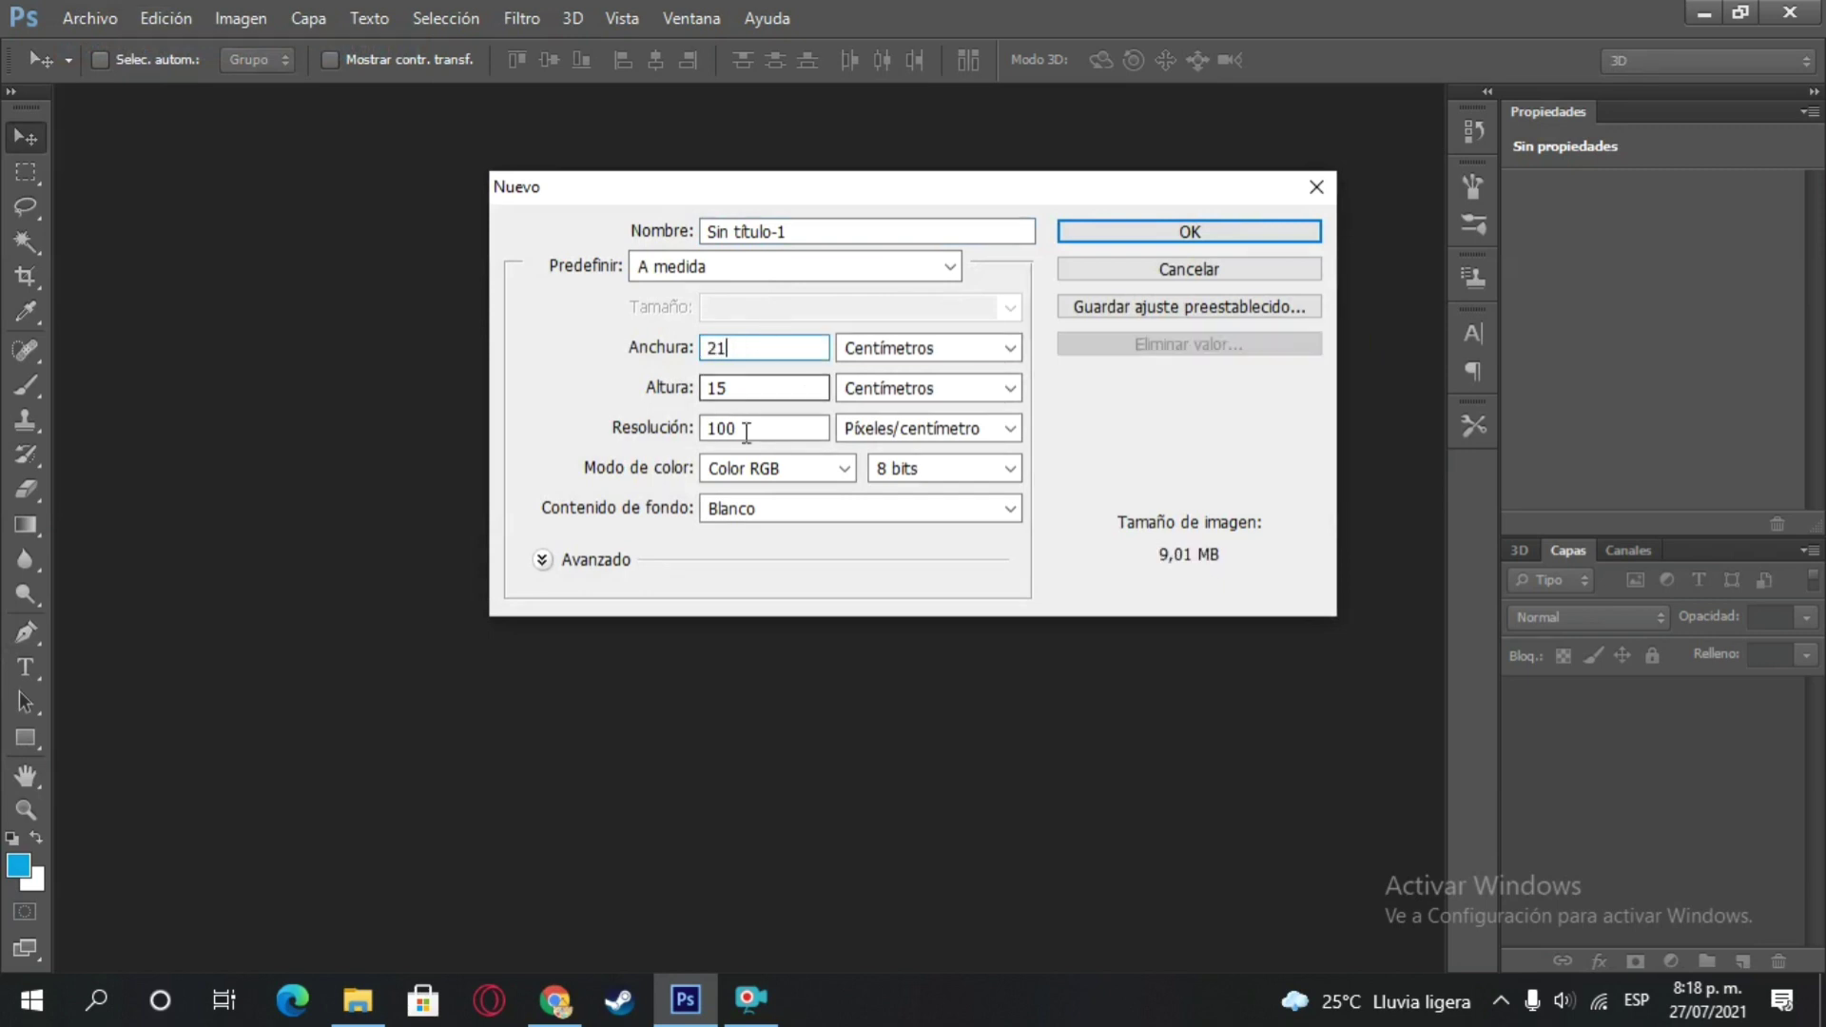
click(744, 387)
key(BackSpace)
key(BackSpace)
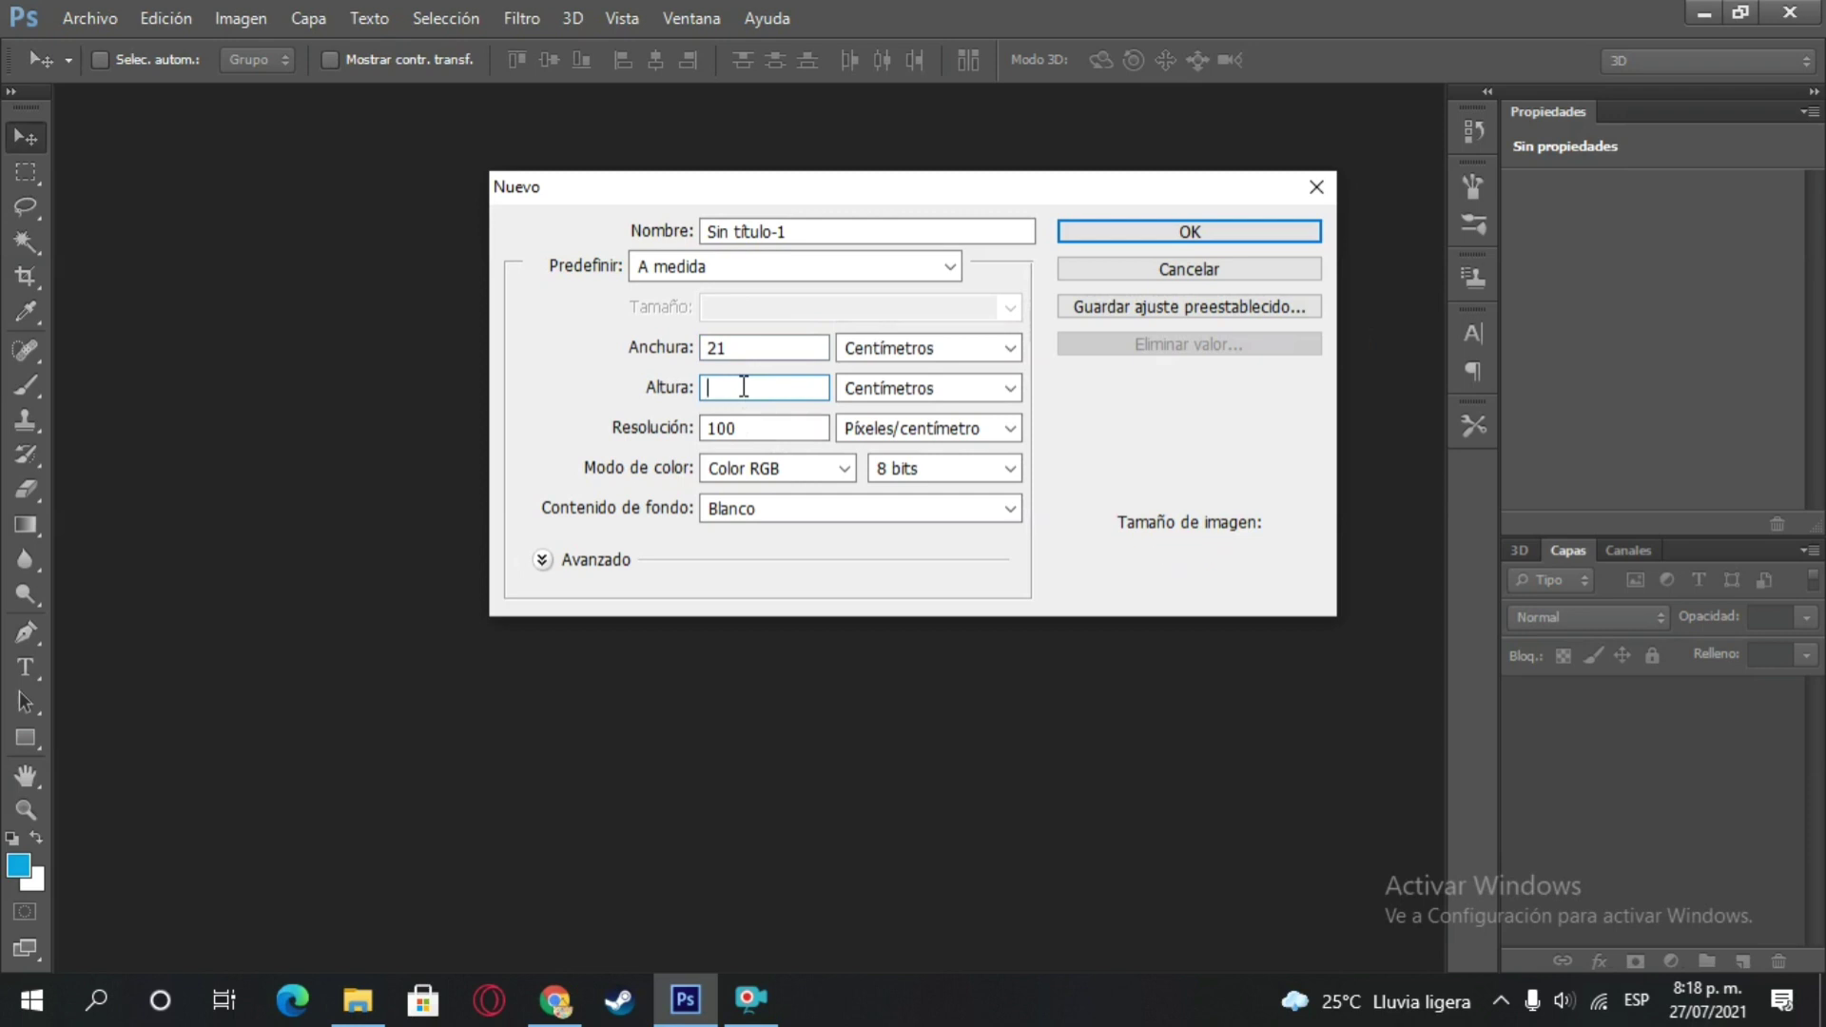
text(27)
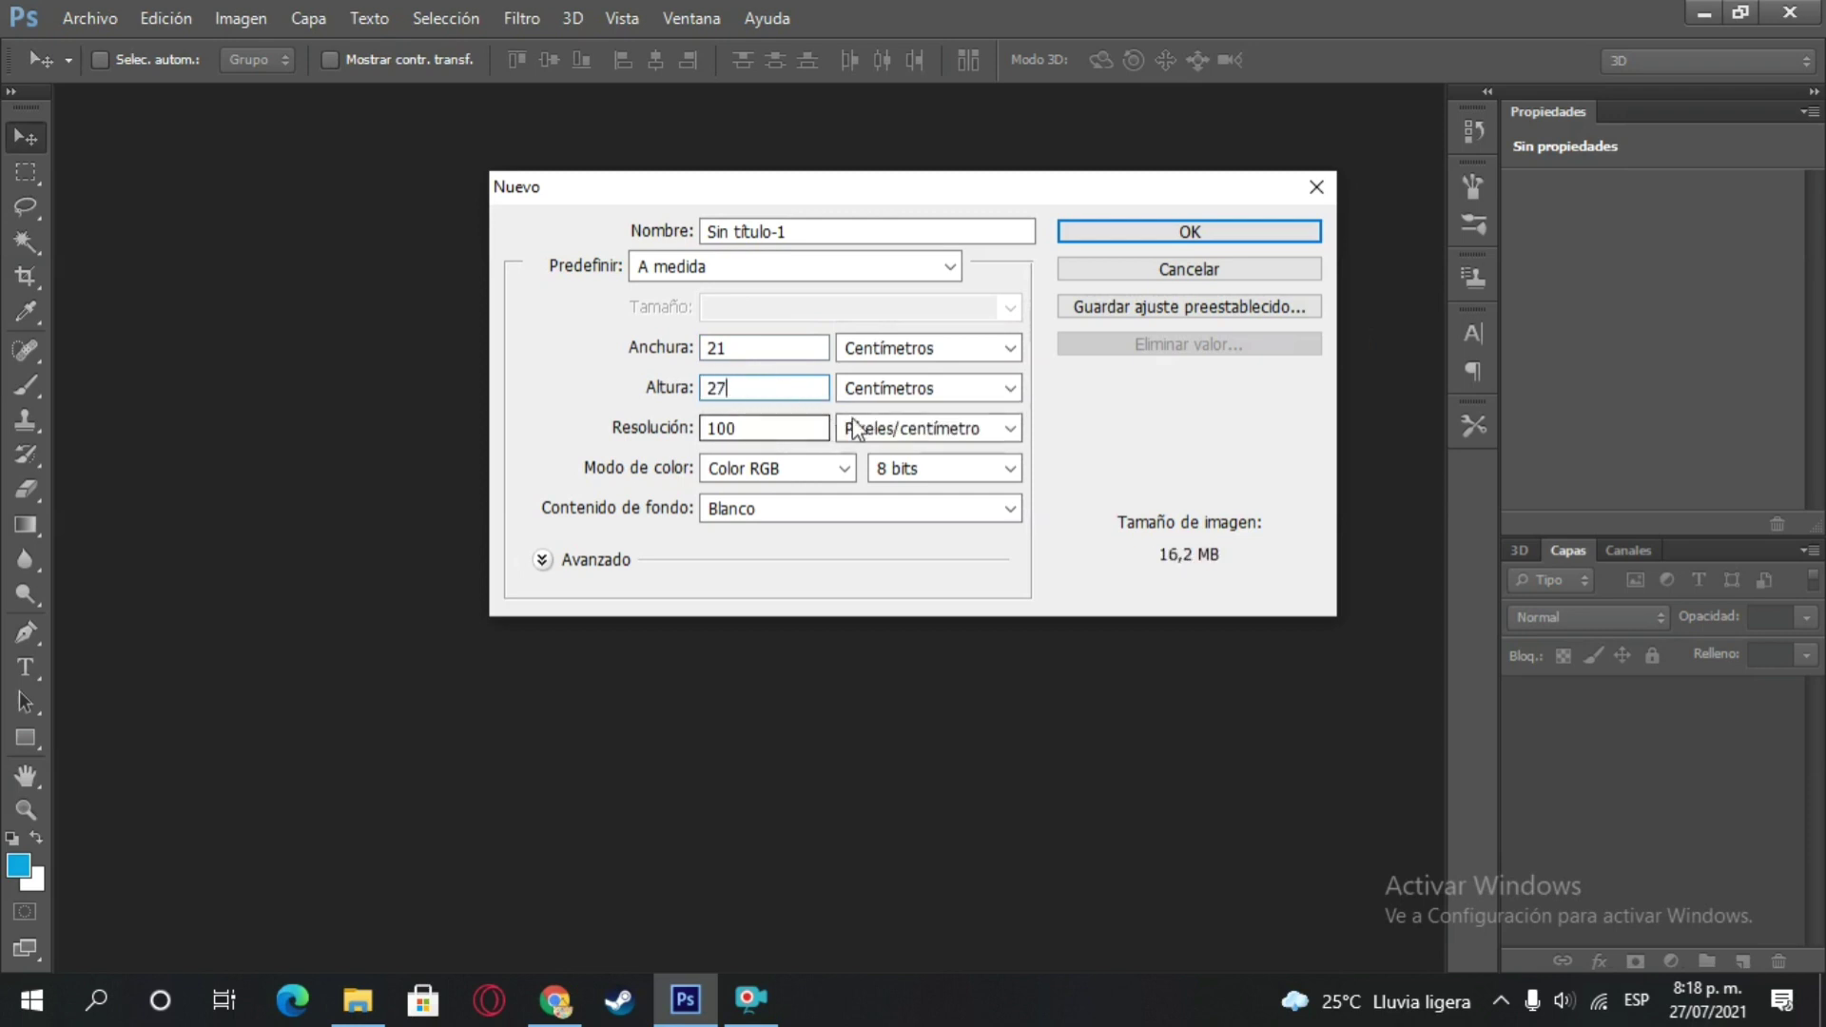
click(1189, 228)
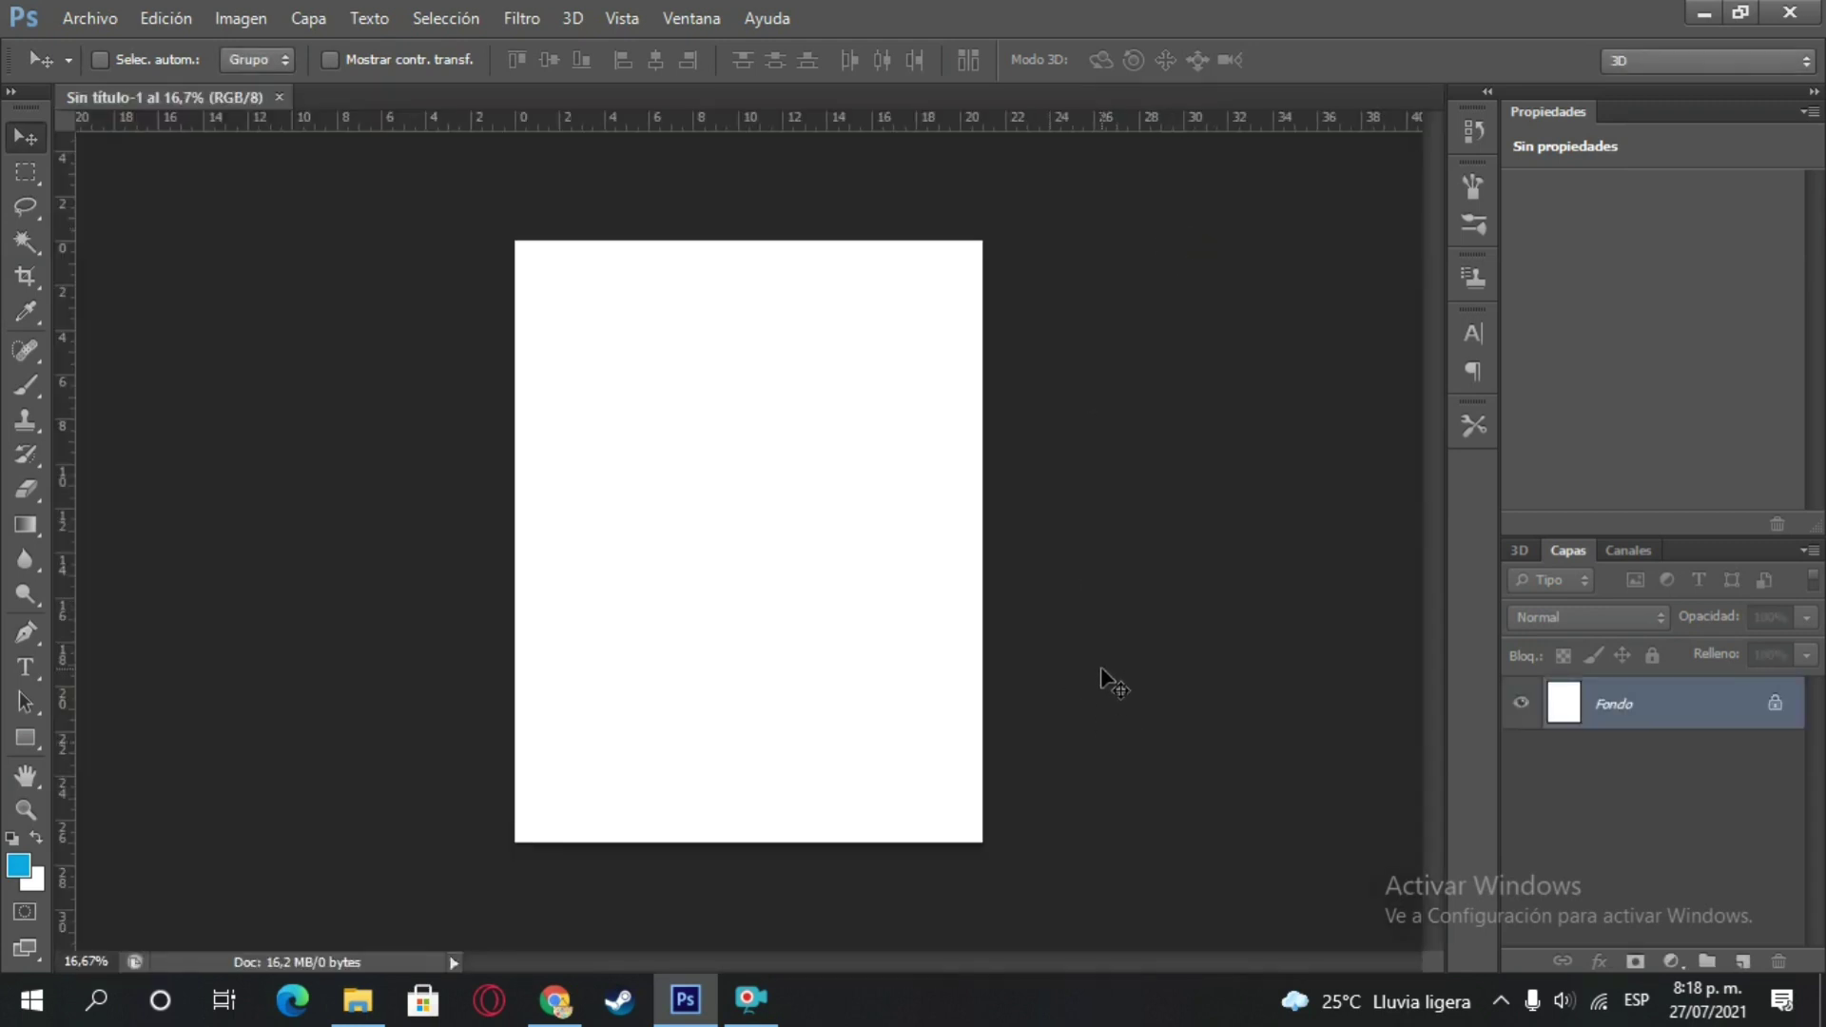
double_click(1785, 709)
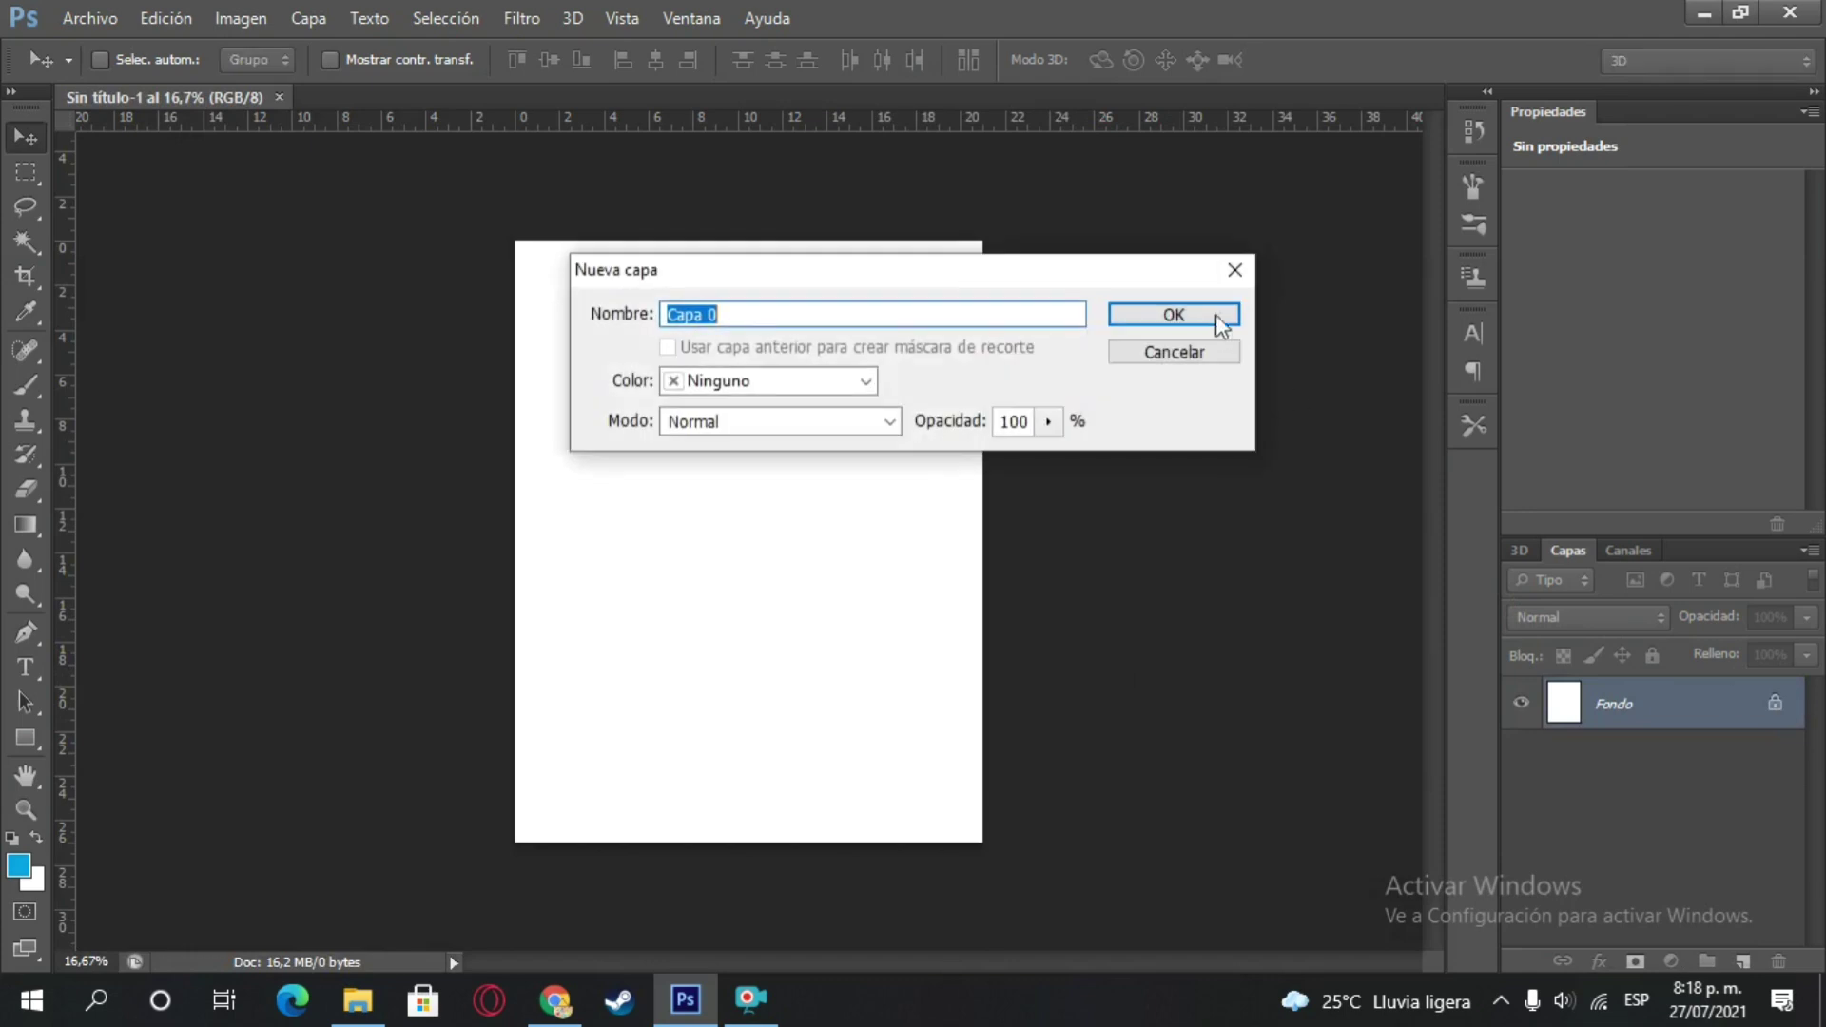
click(1200, 310)
- Place the file plantilla bts from Descargas in the document and rotate it to about -87,86°
click(89, 18)
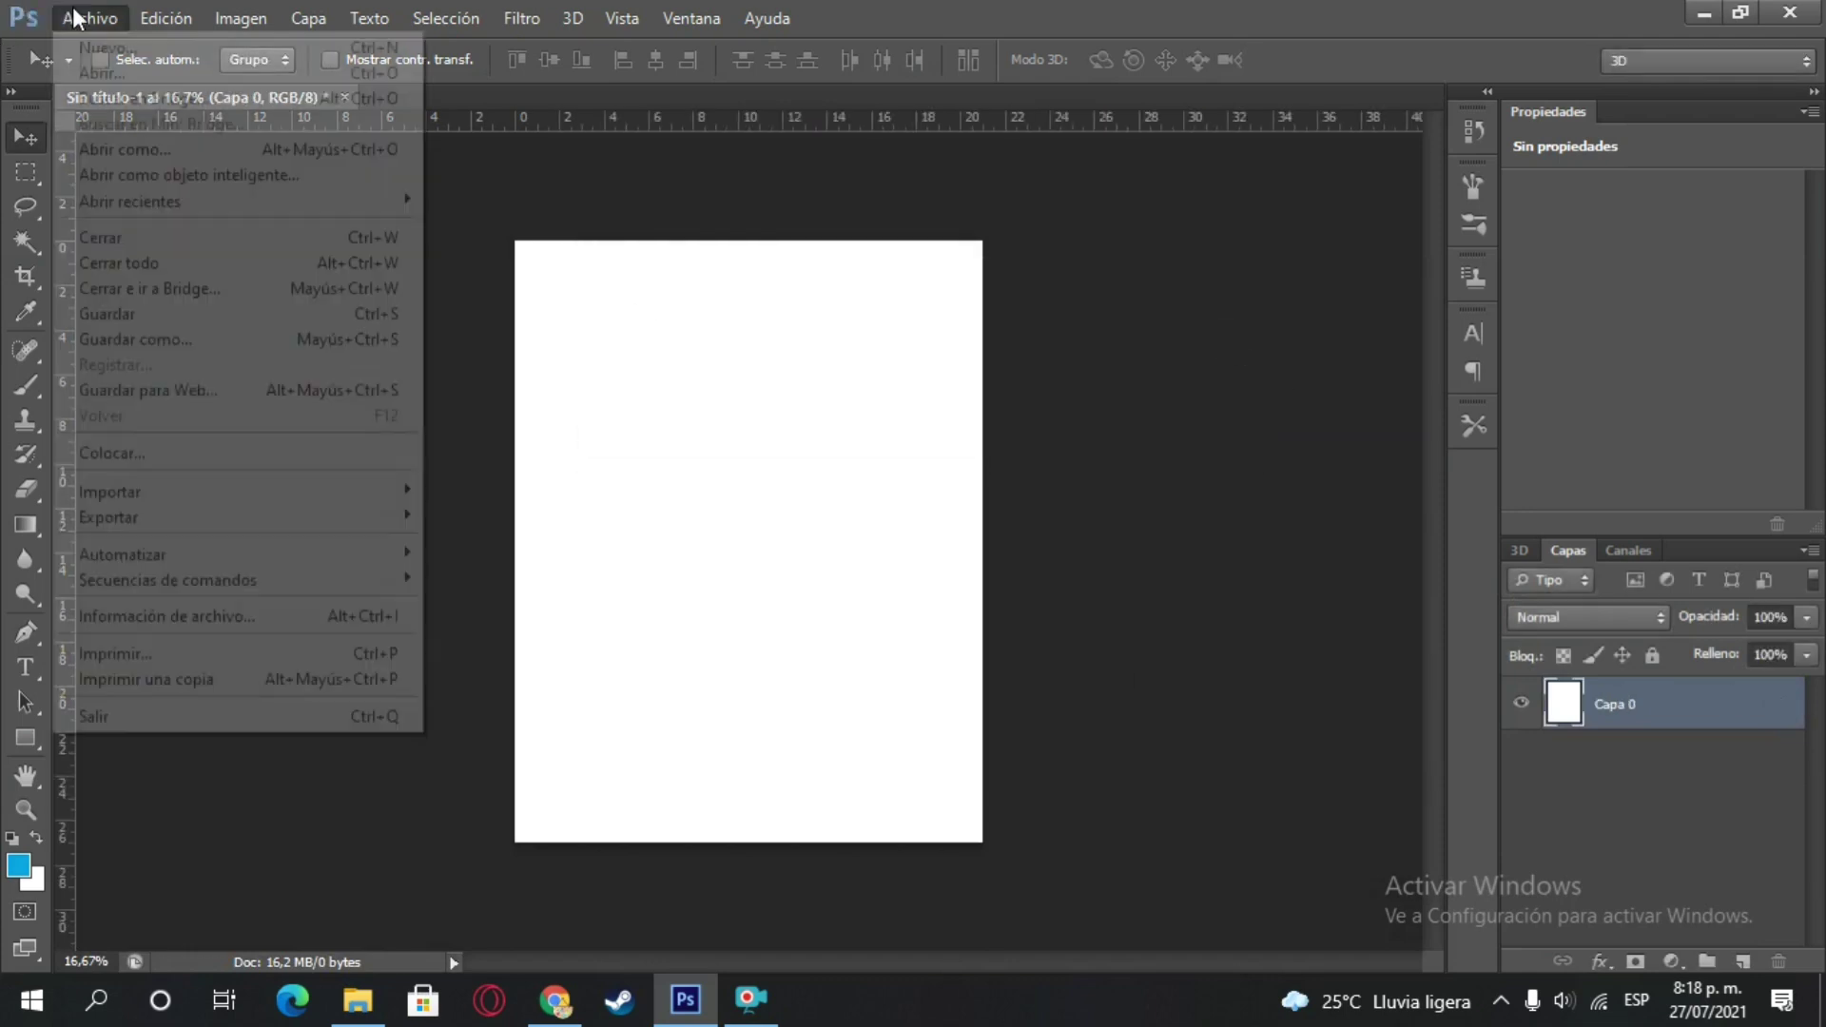
click(87, 455)
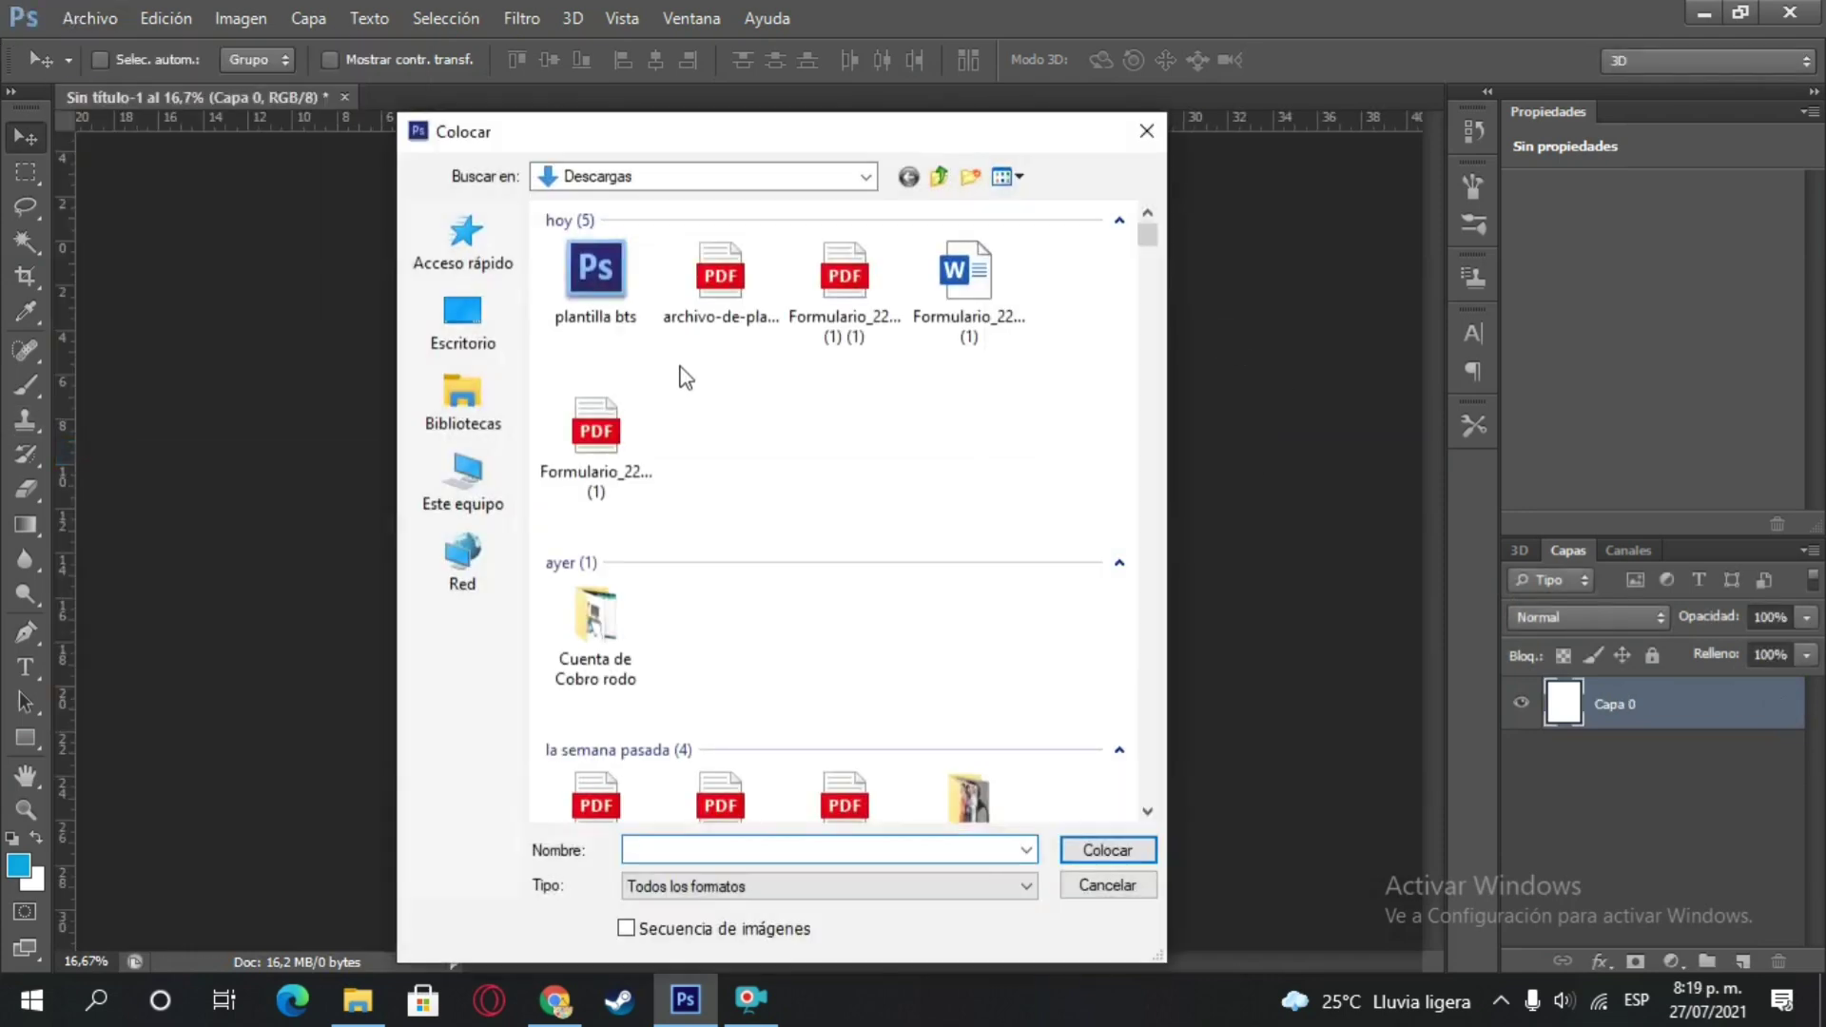
double_click(619, 304)
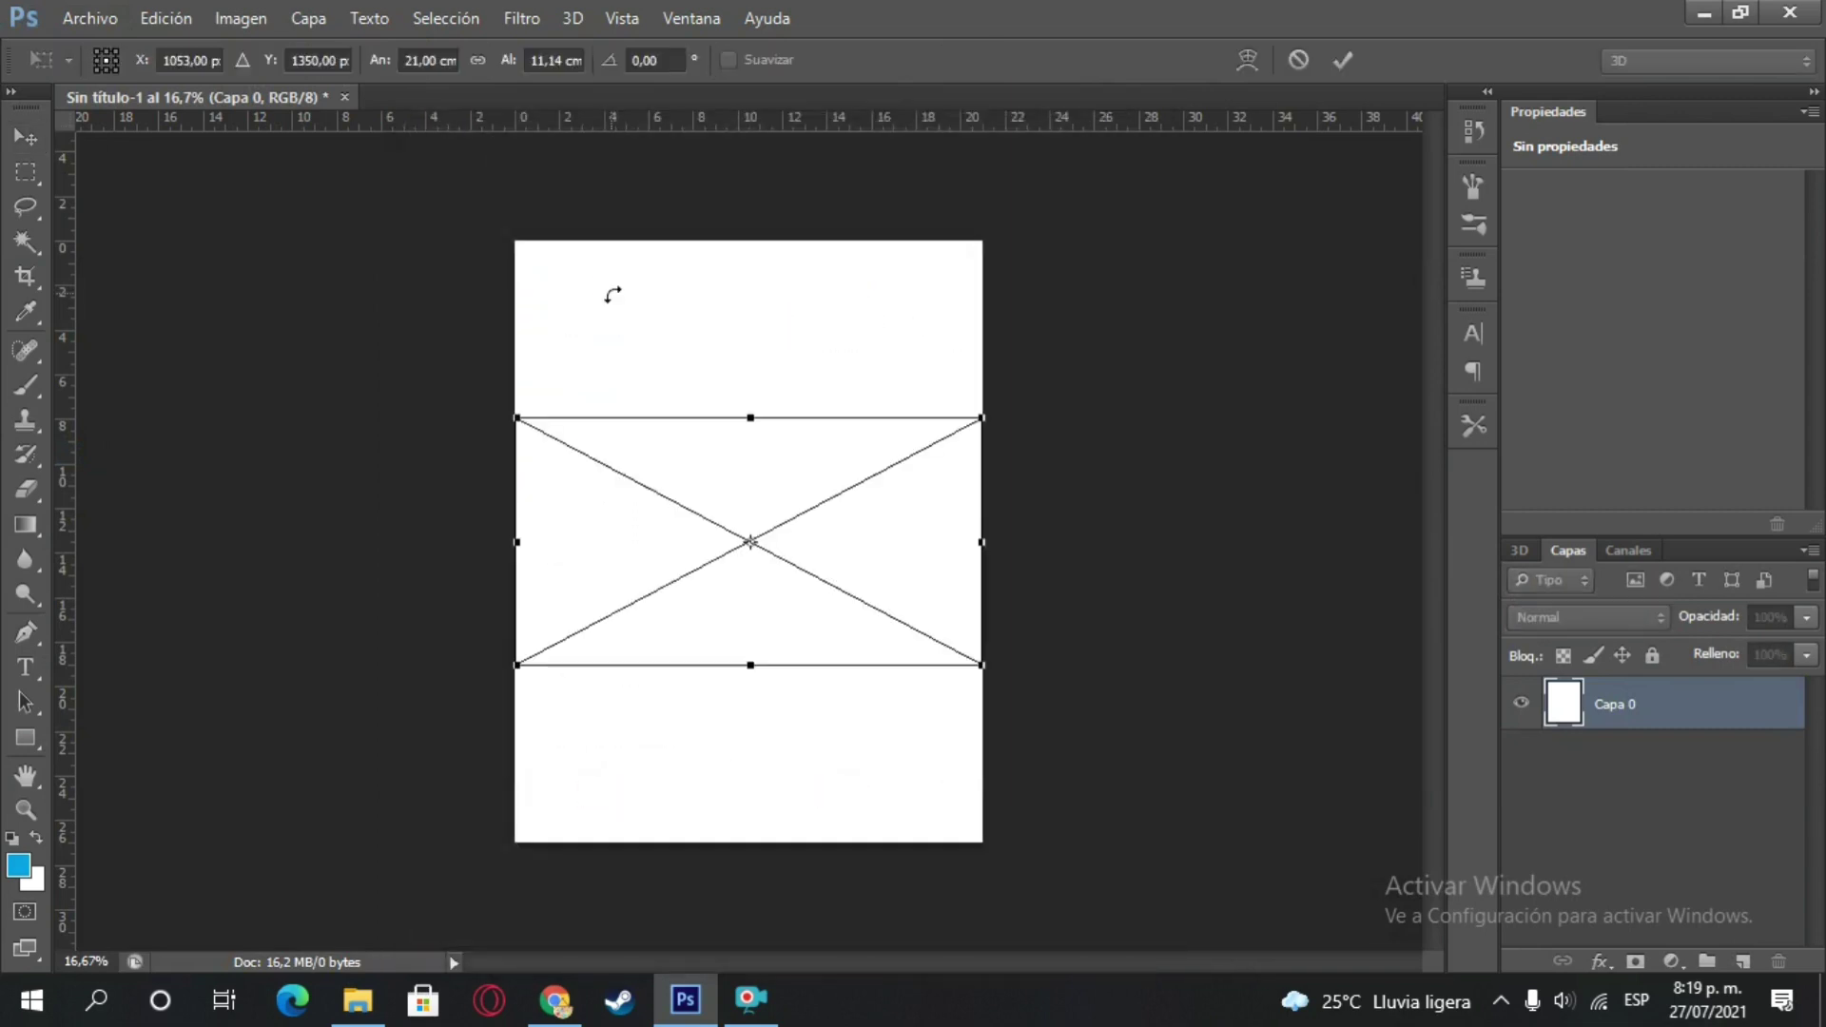
drag(972, 382, 577, 219)
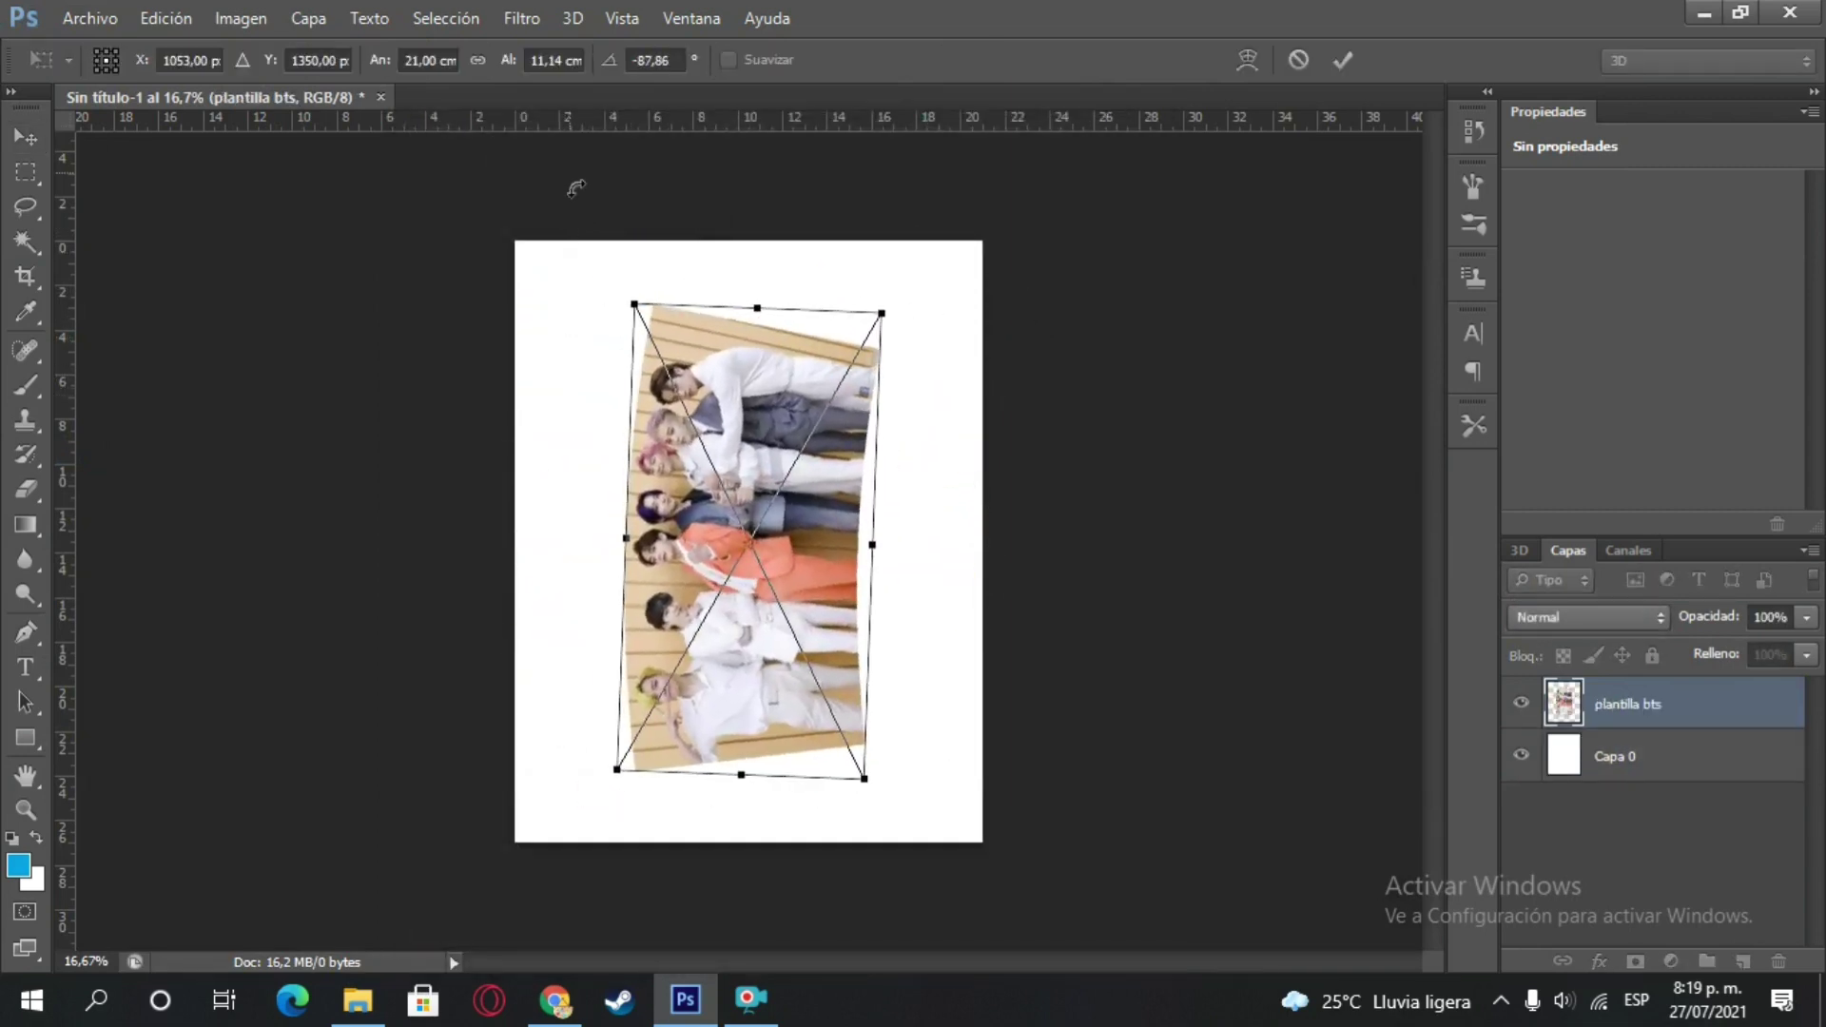
- Set the placed template's width to 25,5 cm and its height to 15 cm
click(439, 62)
key(BackSpace)
key(BackSpace)
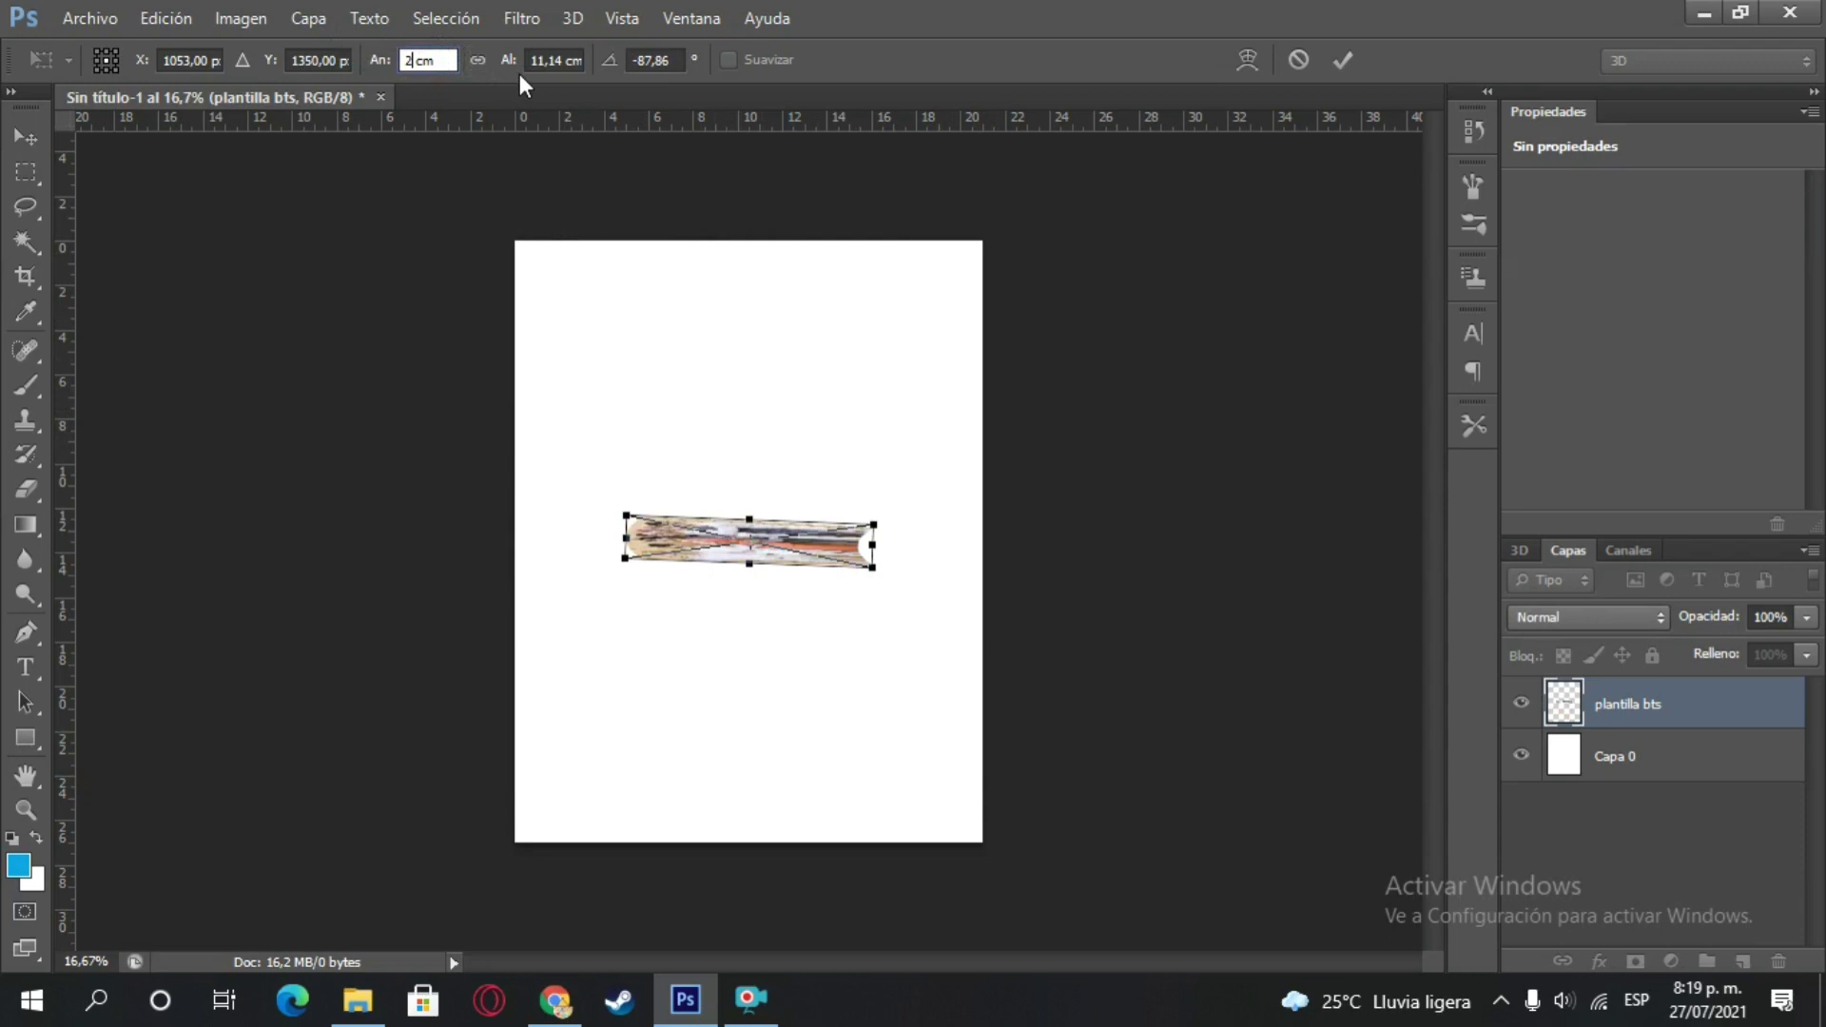
text(5,)
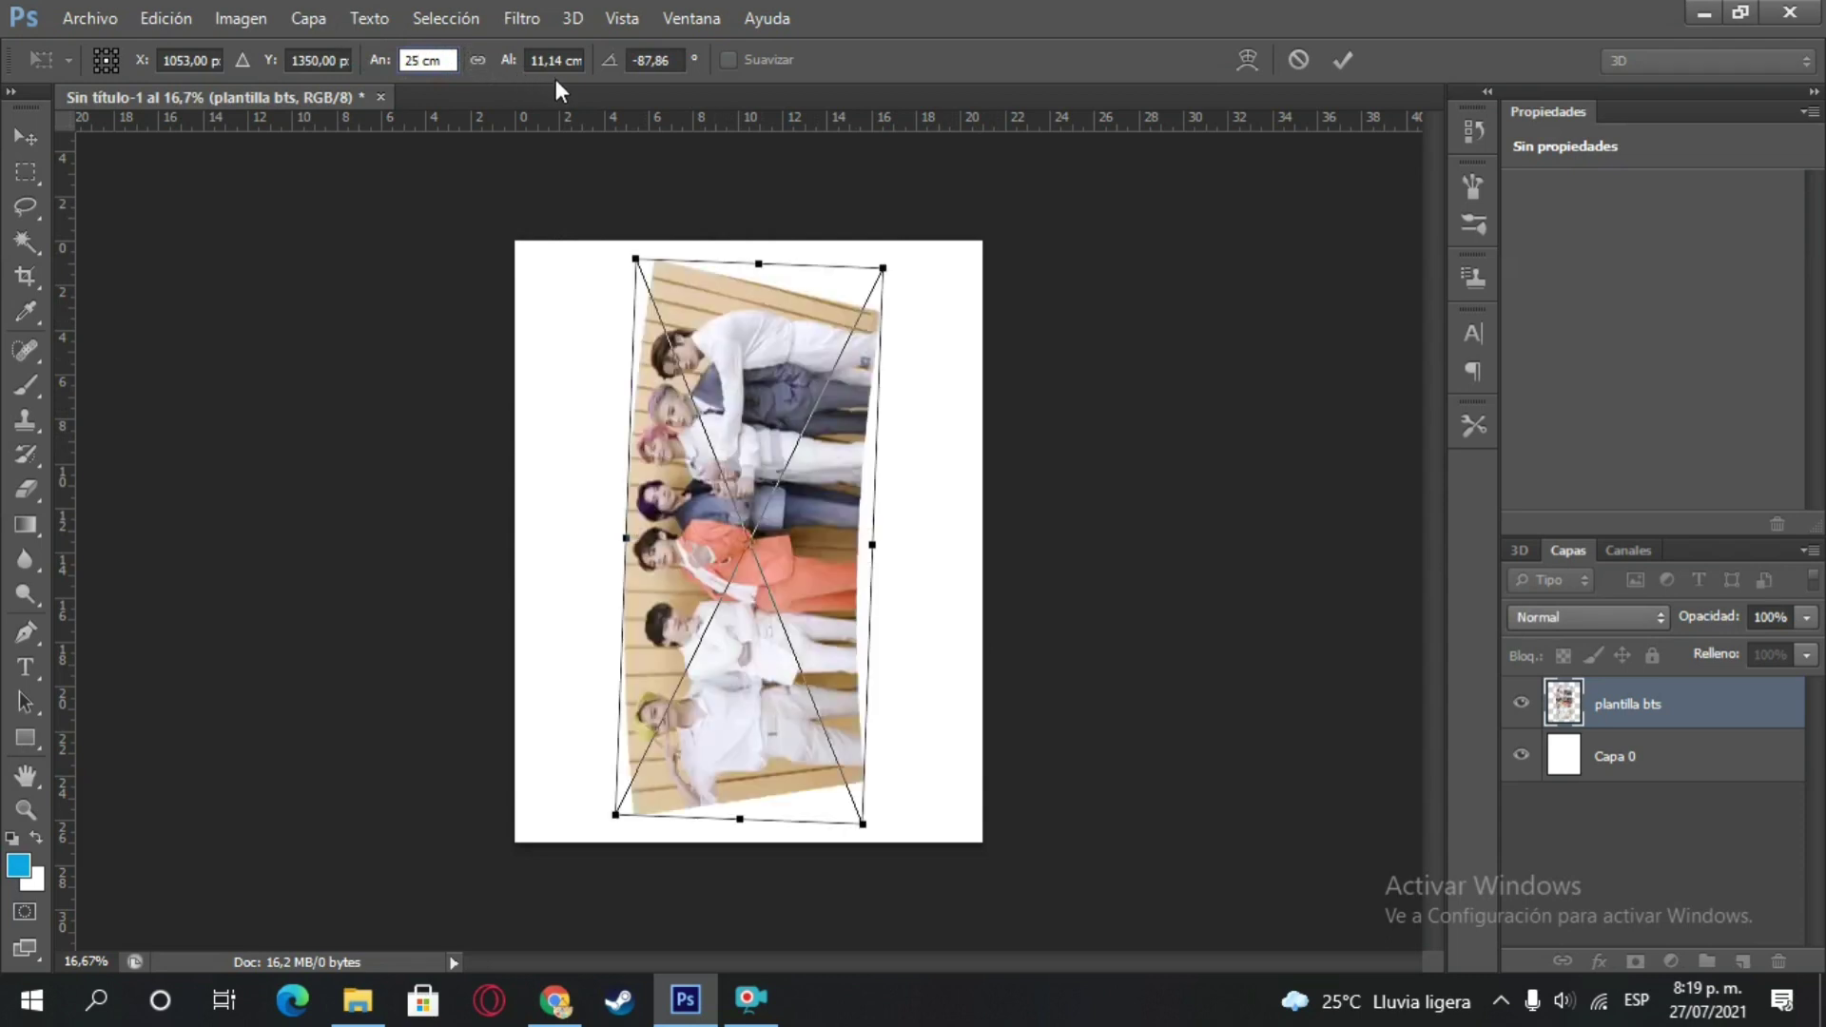
text(5)
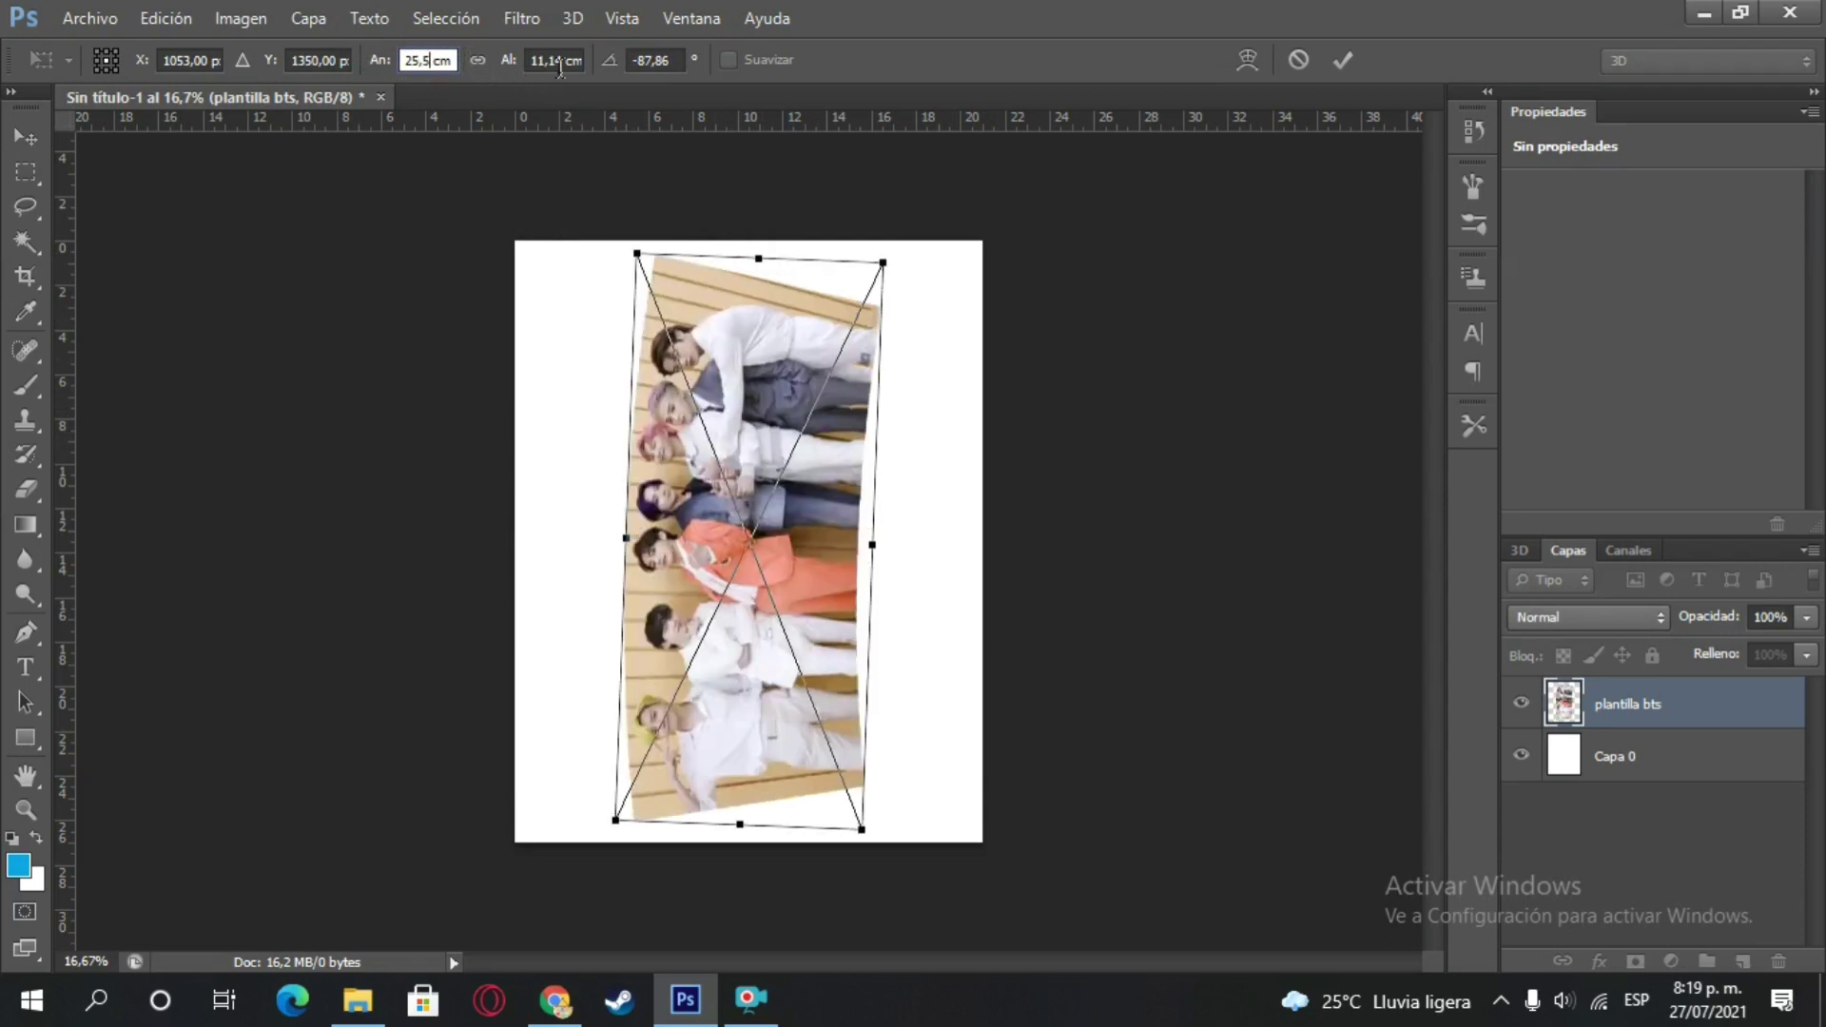
click(557, 60)
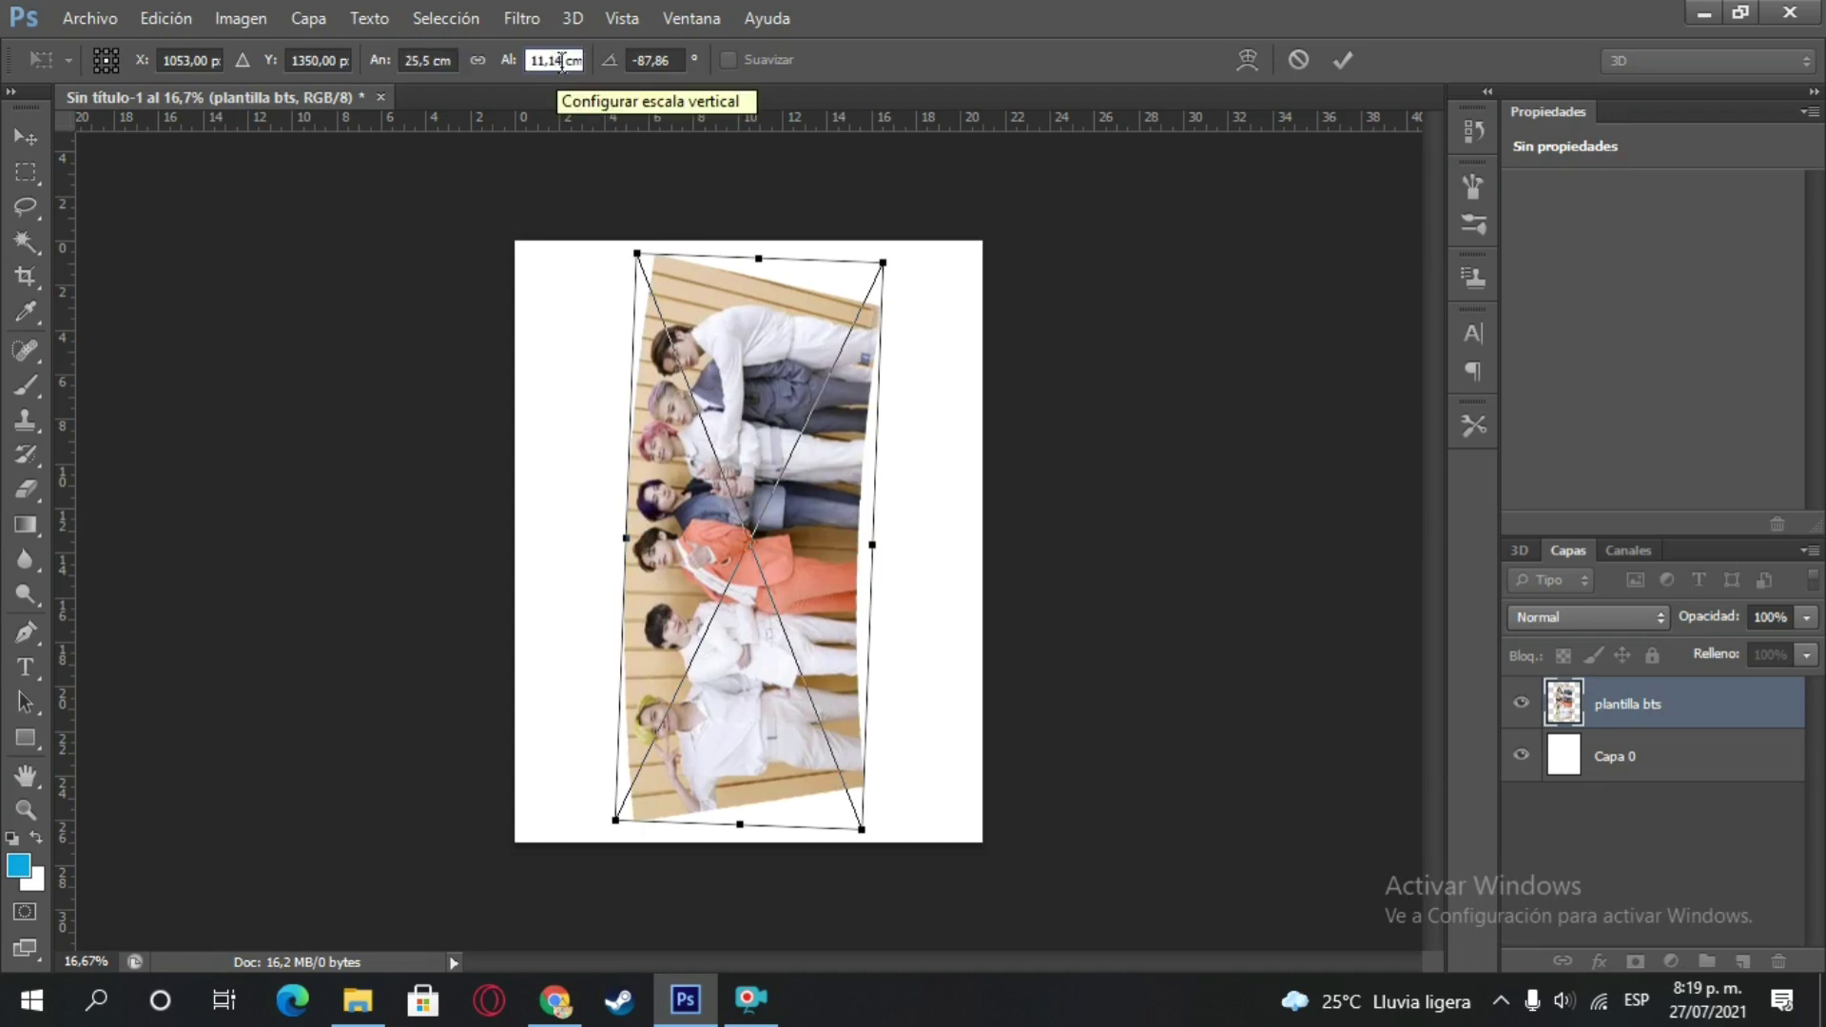
key(BackSpace)
key(BackSpace)
key(BackSpace)
key(BackSpace)
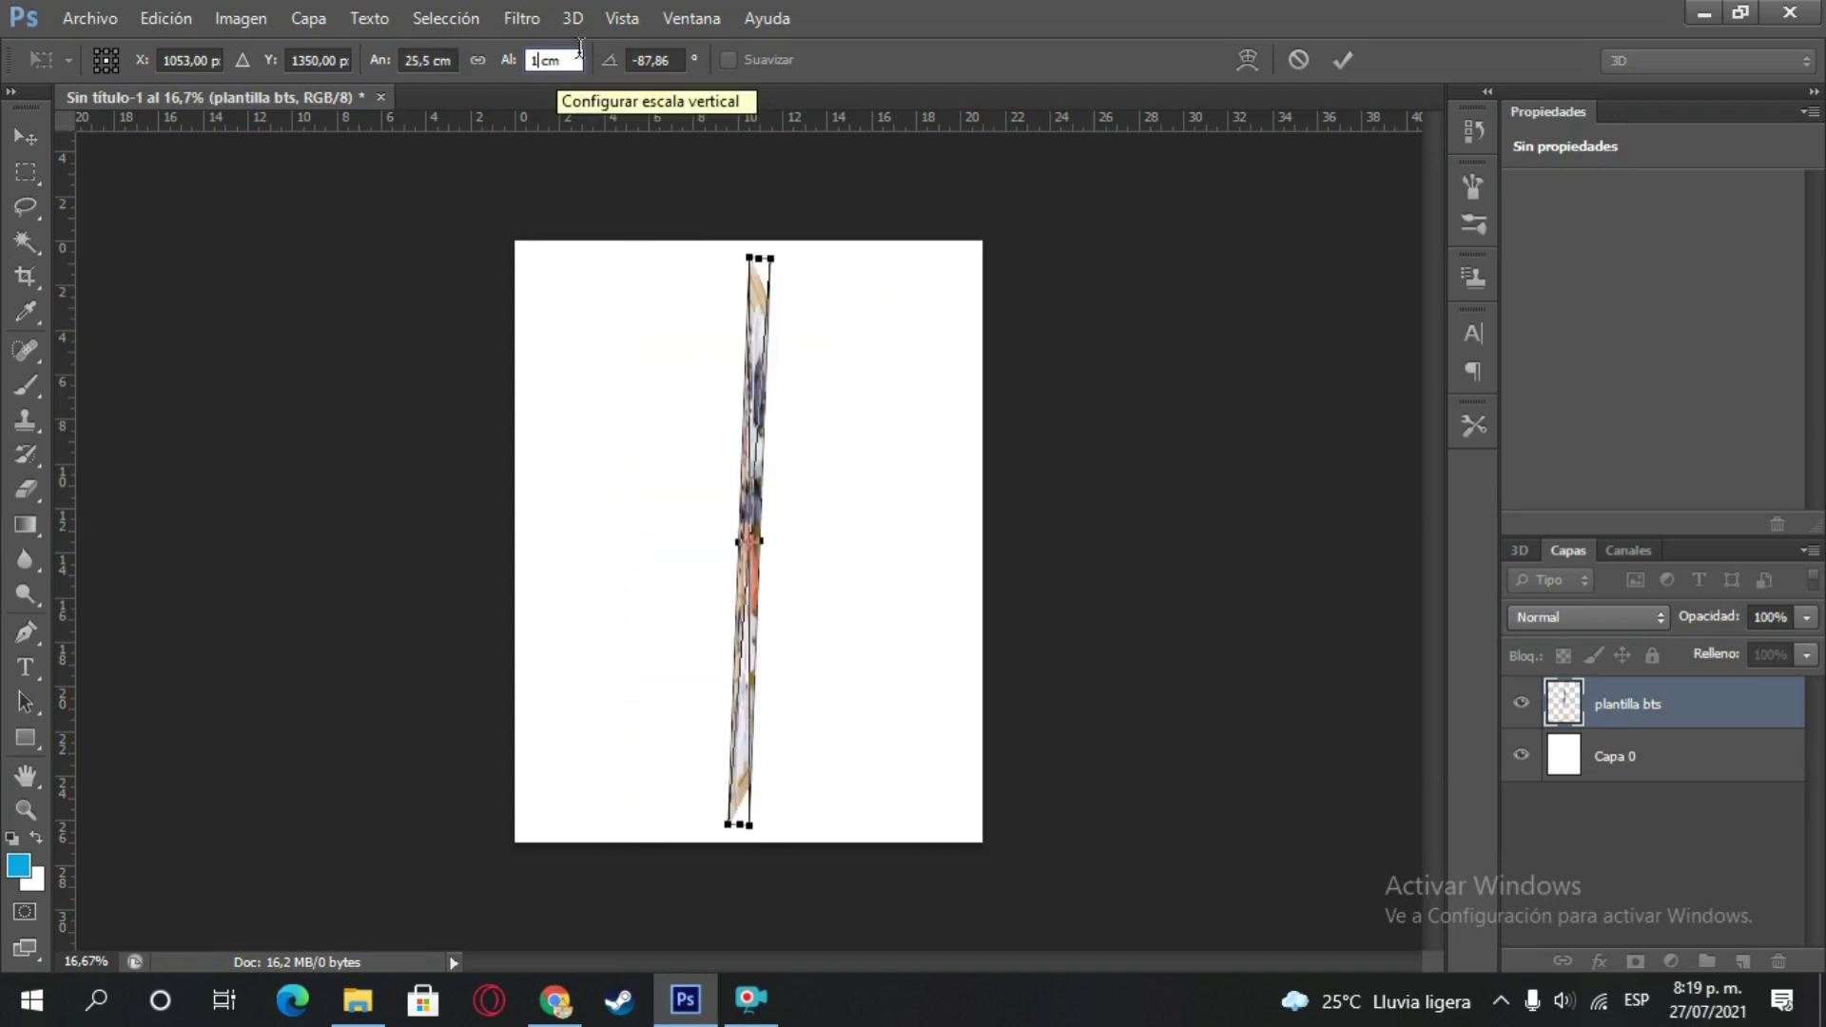
text(5)
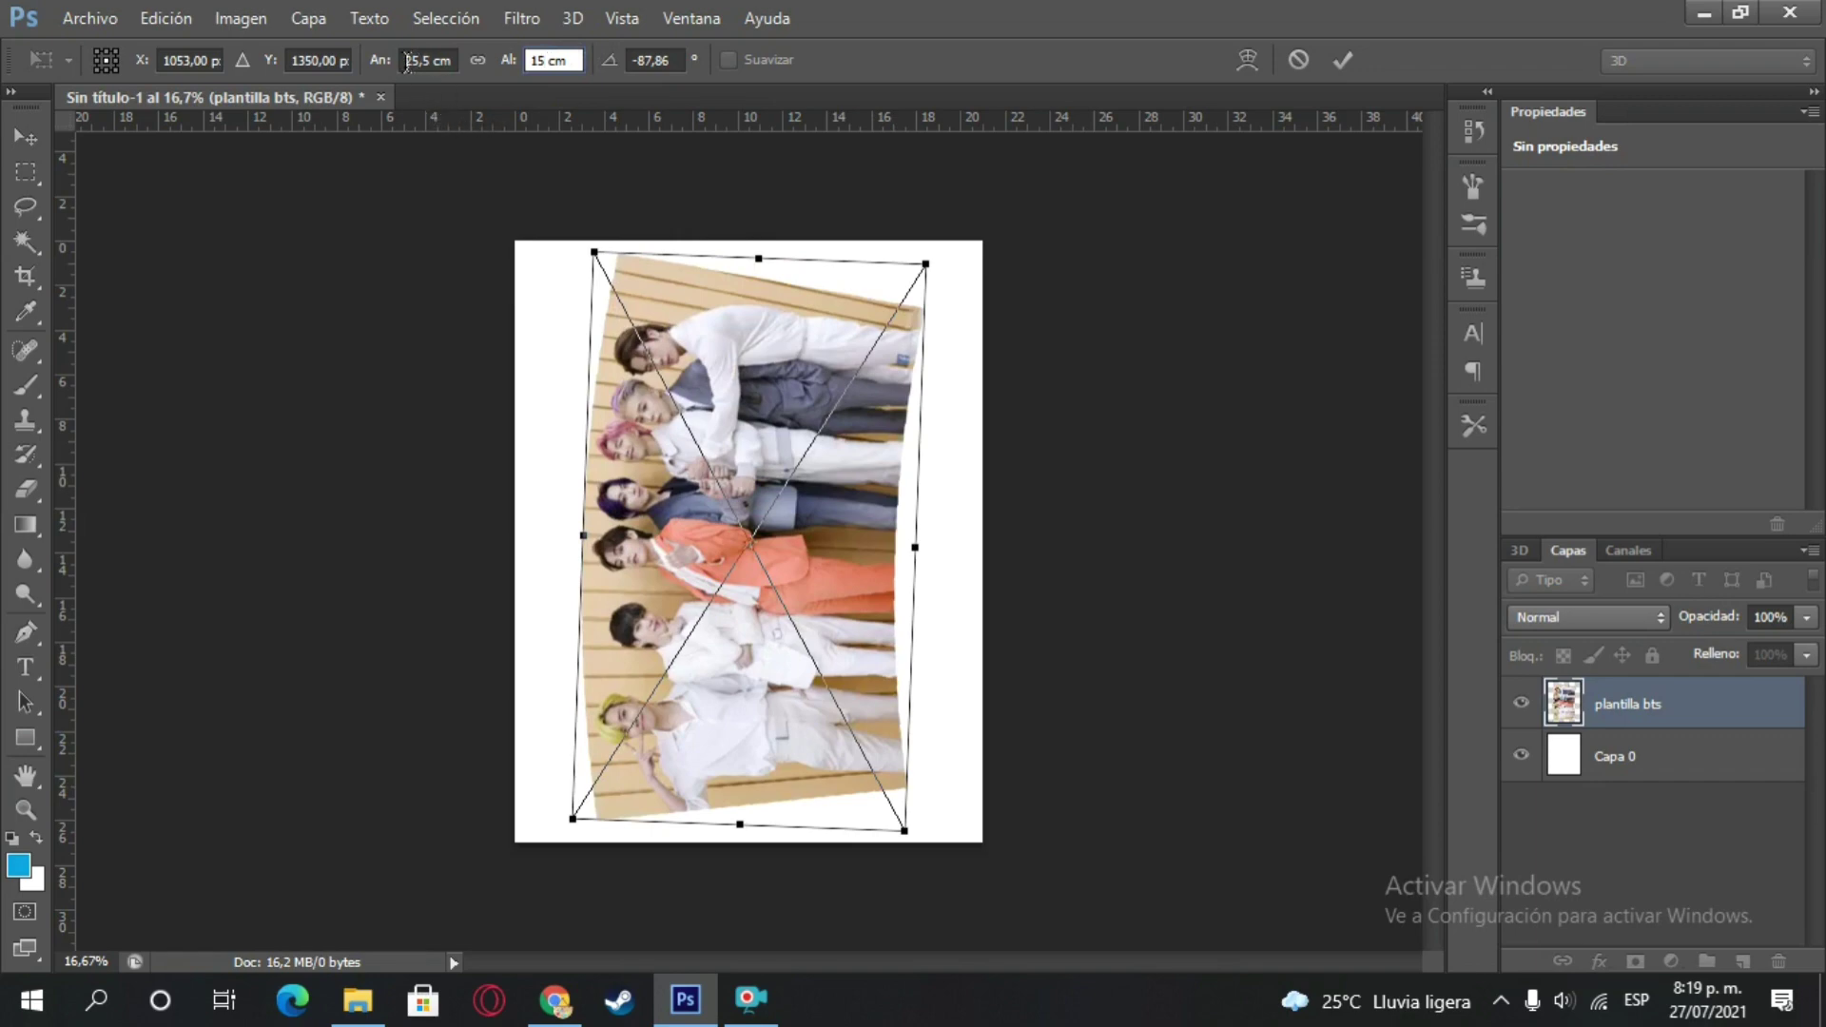
- Re-enter 25,5 cm as the placed template's width and commit the transformation
drag(406, 62, 429, 54)
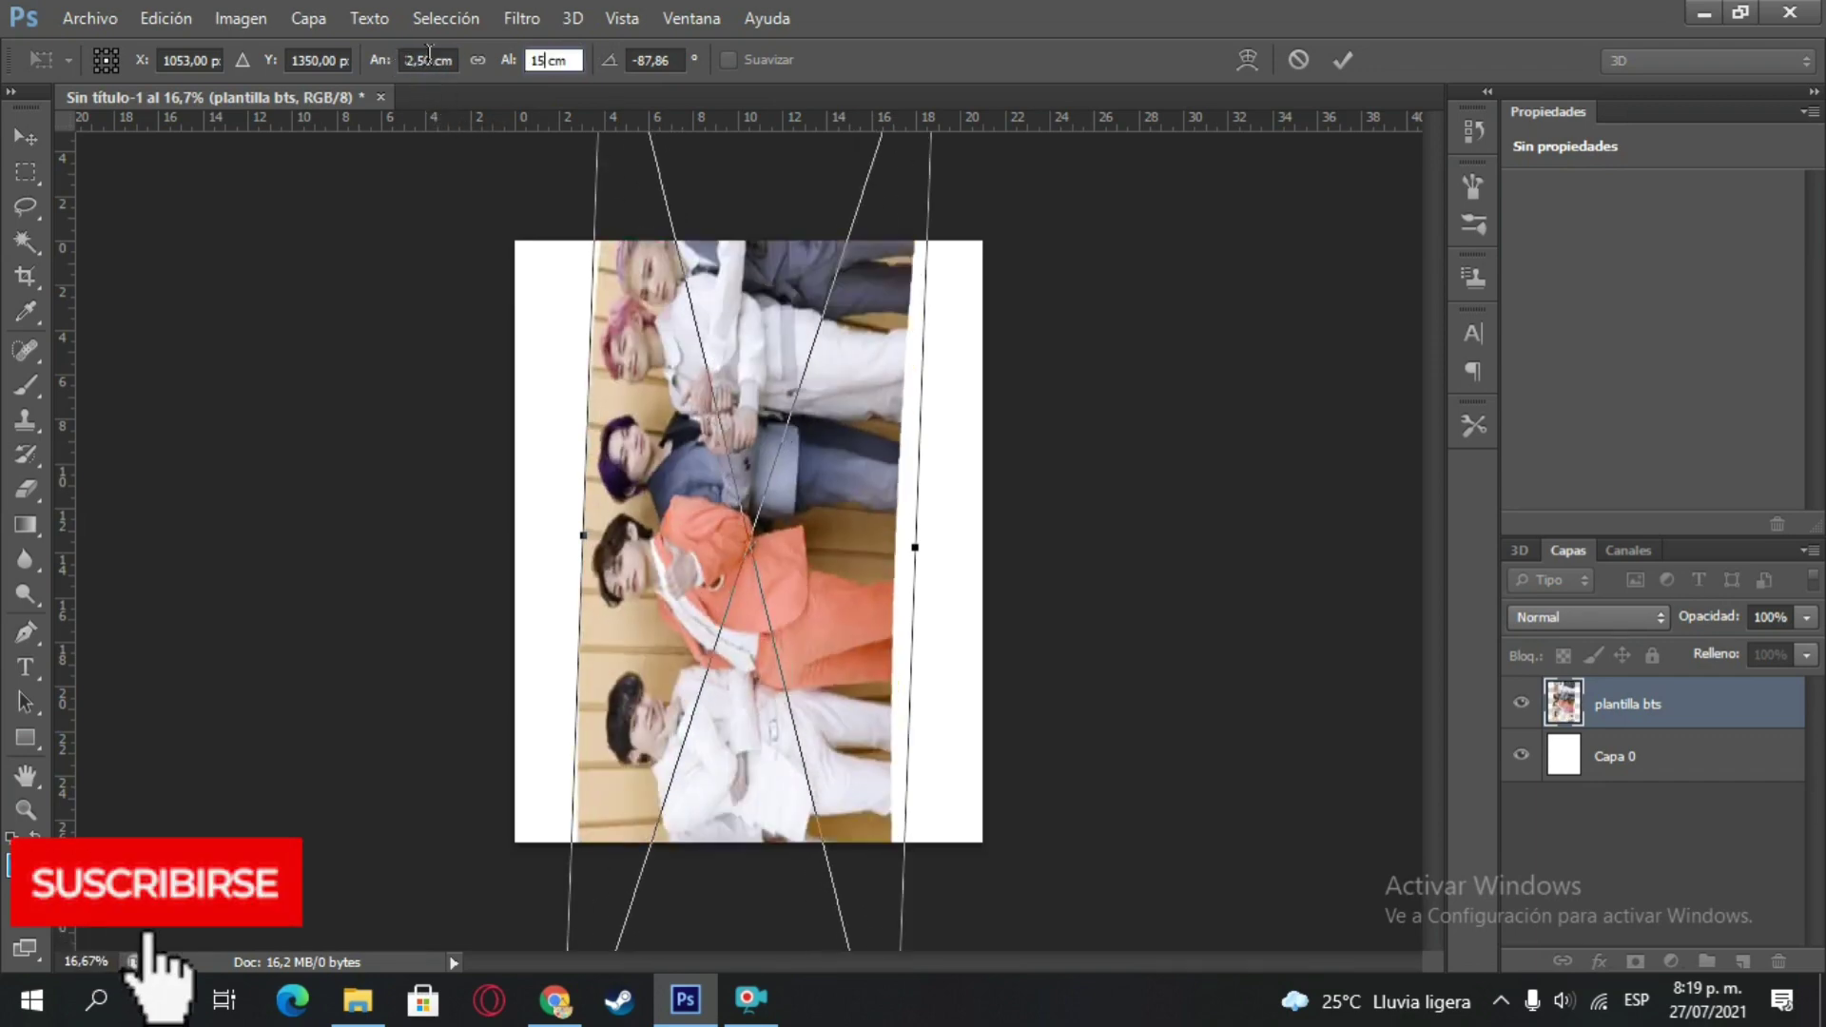
click(428, 55)
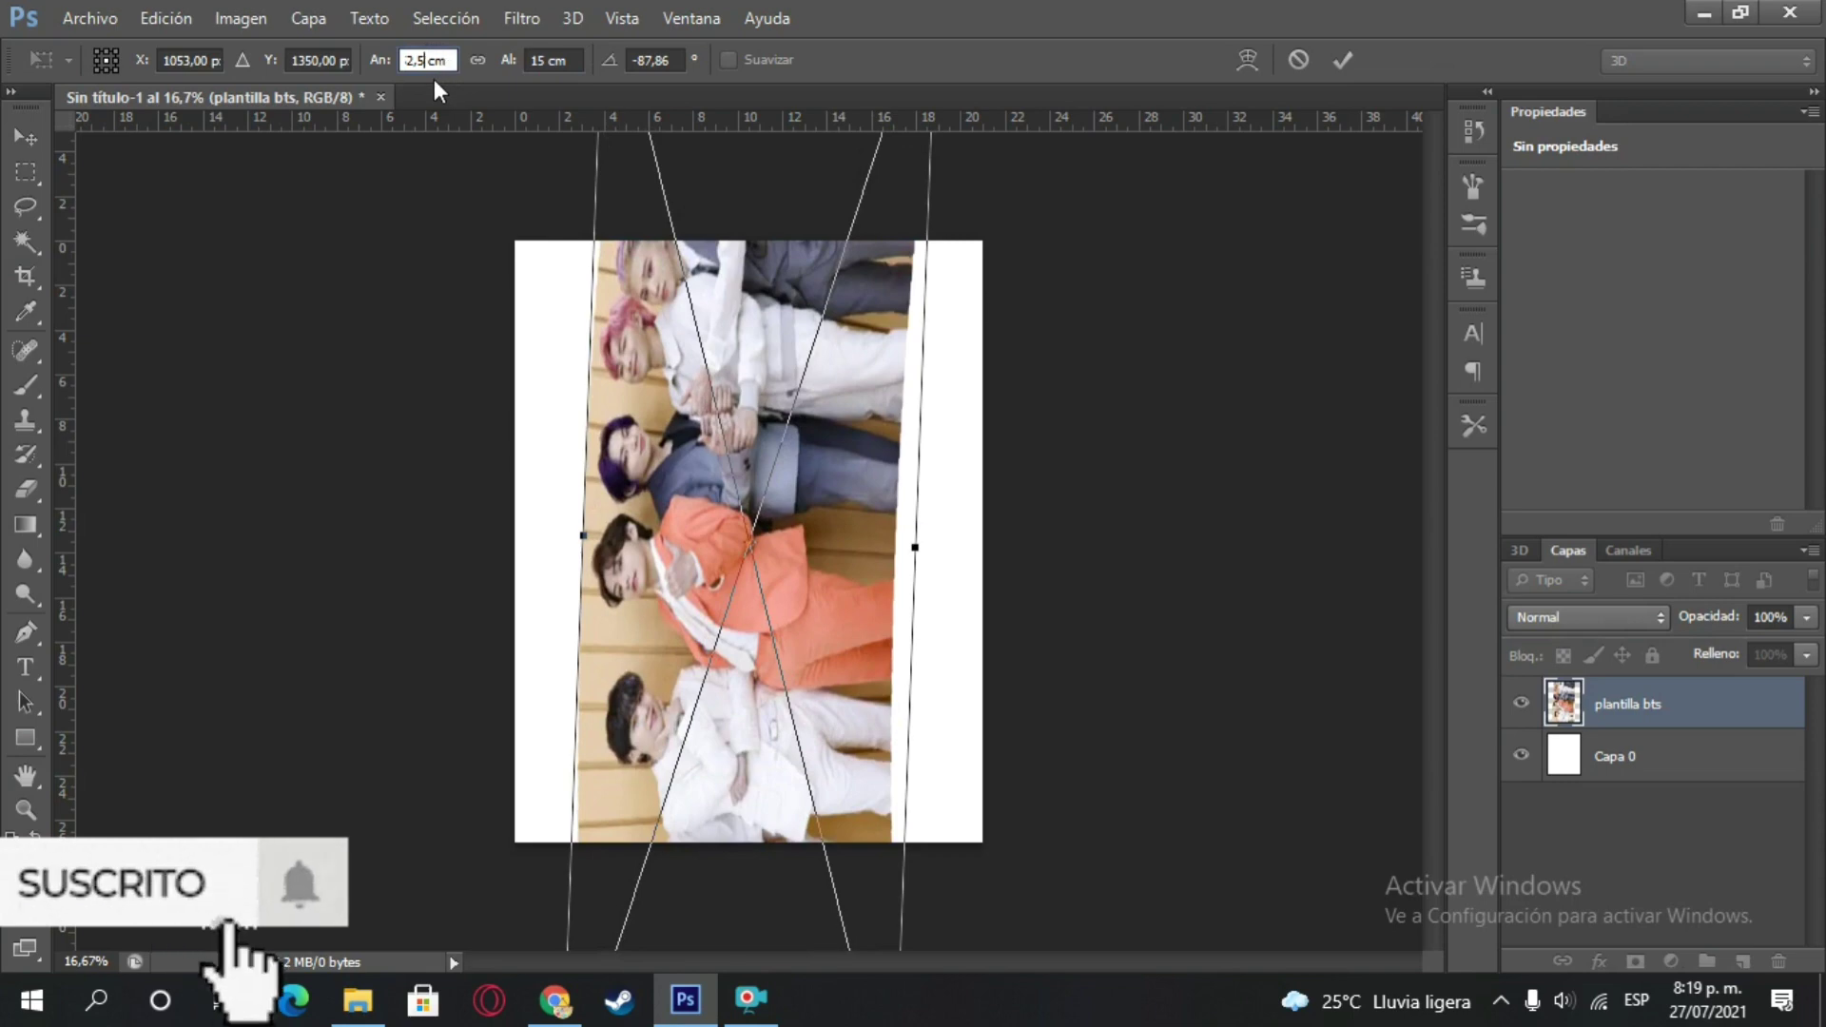
key(BackSpace)
key(BackSpace)
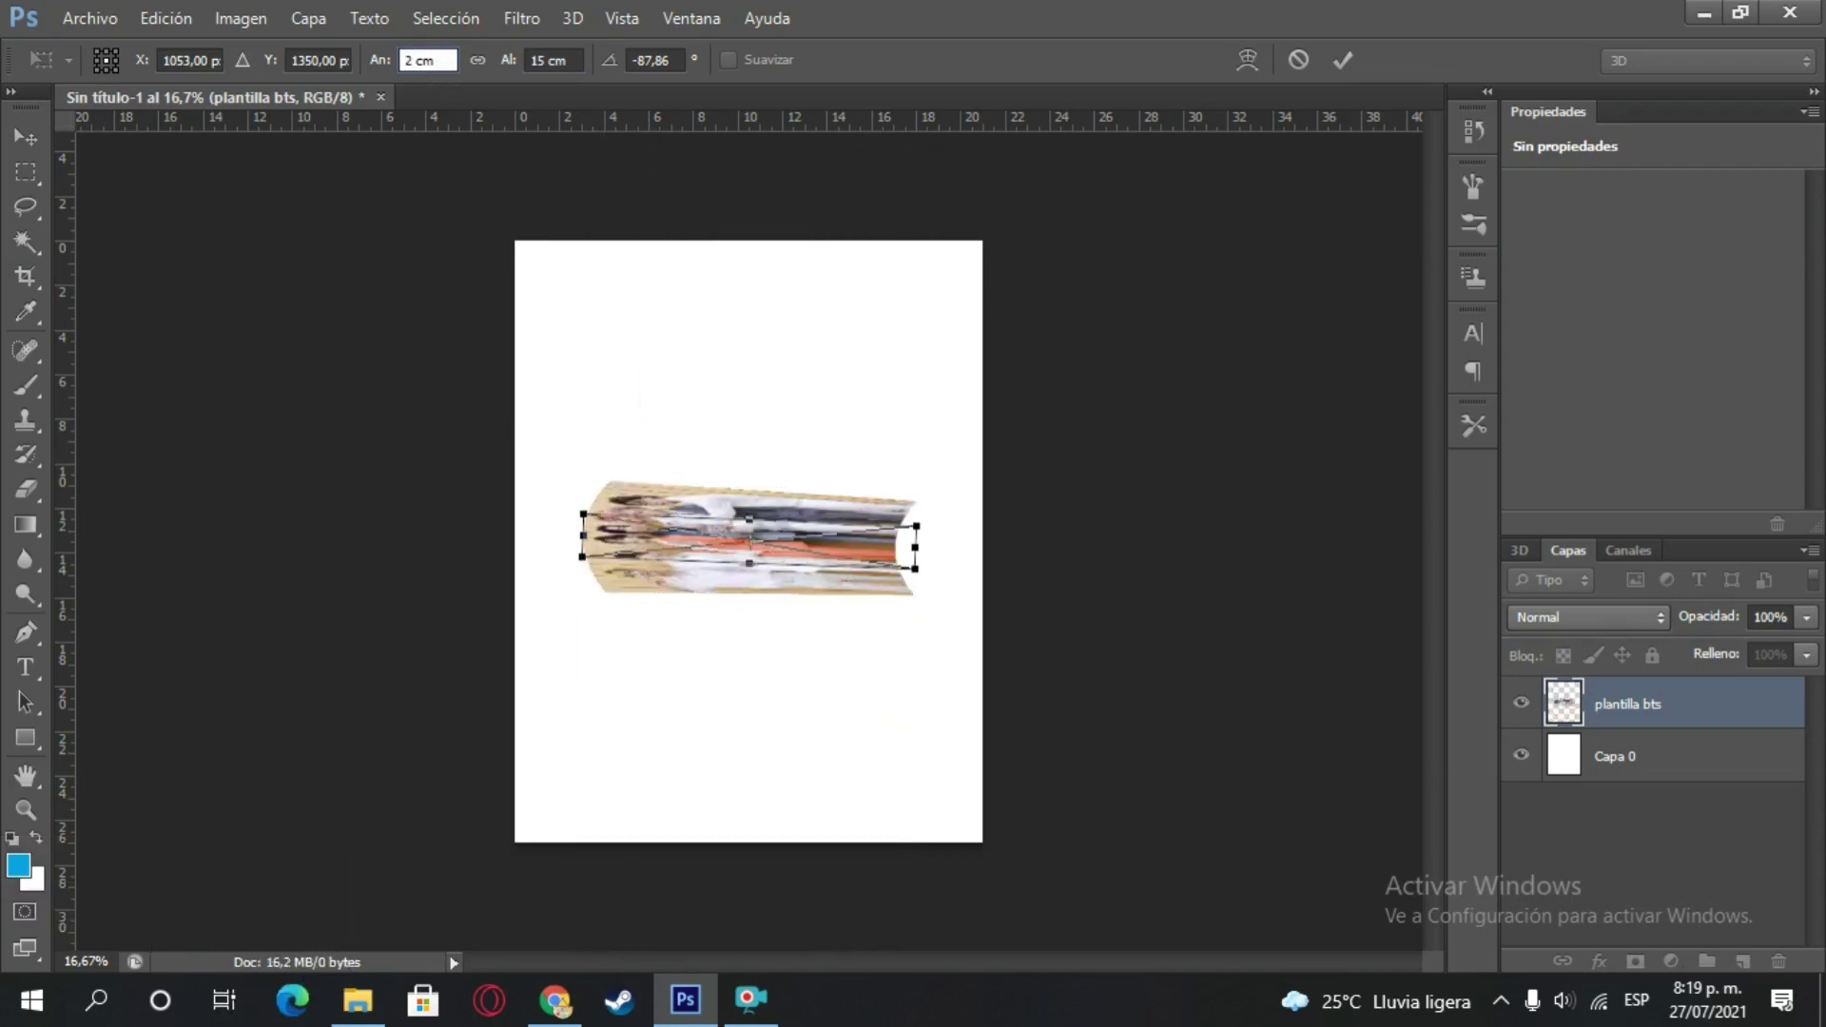
text(5,5)
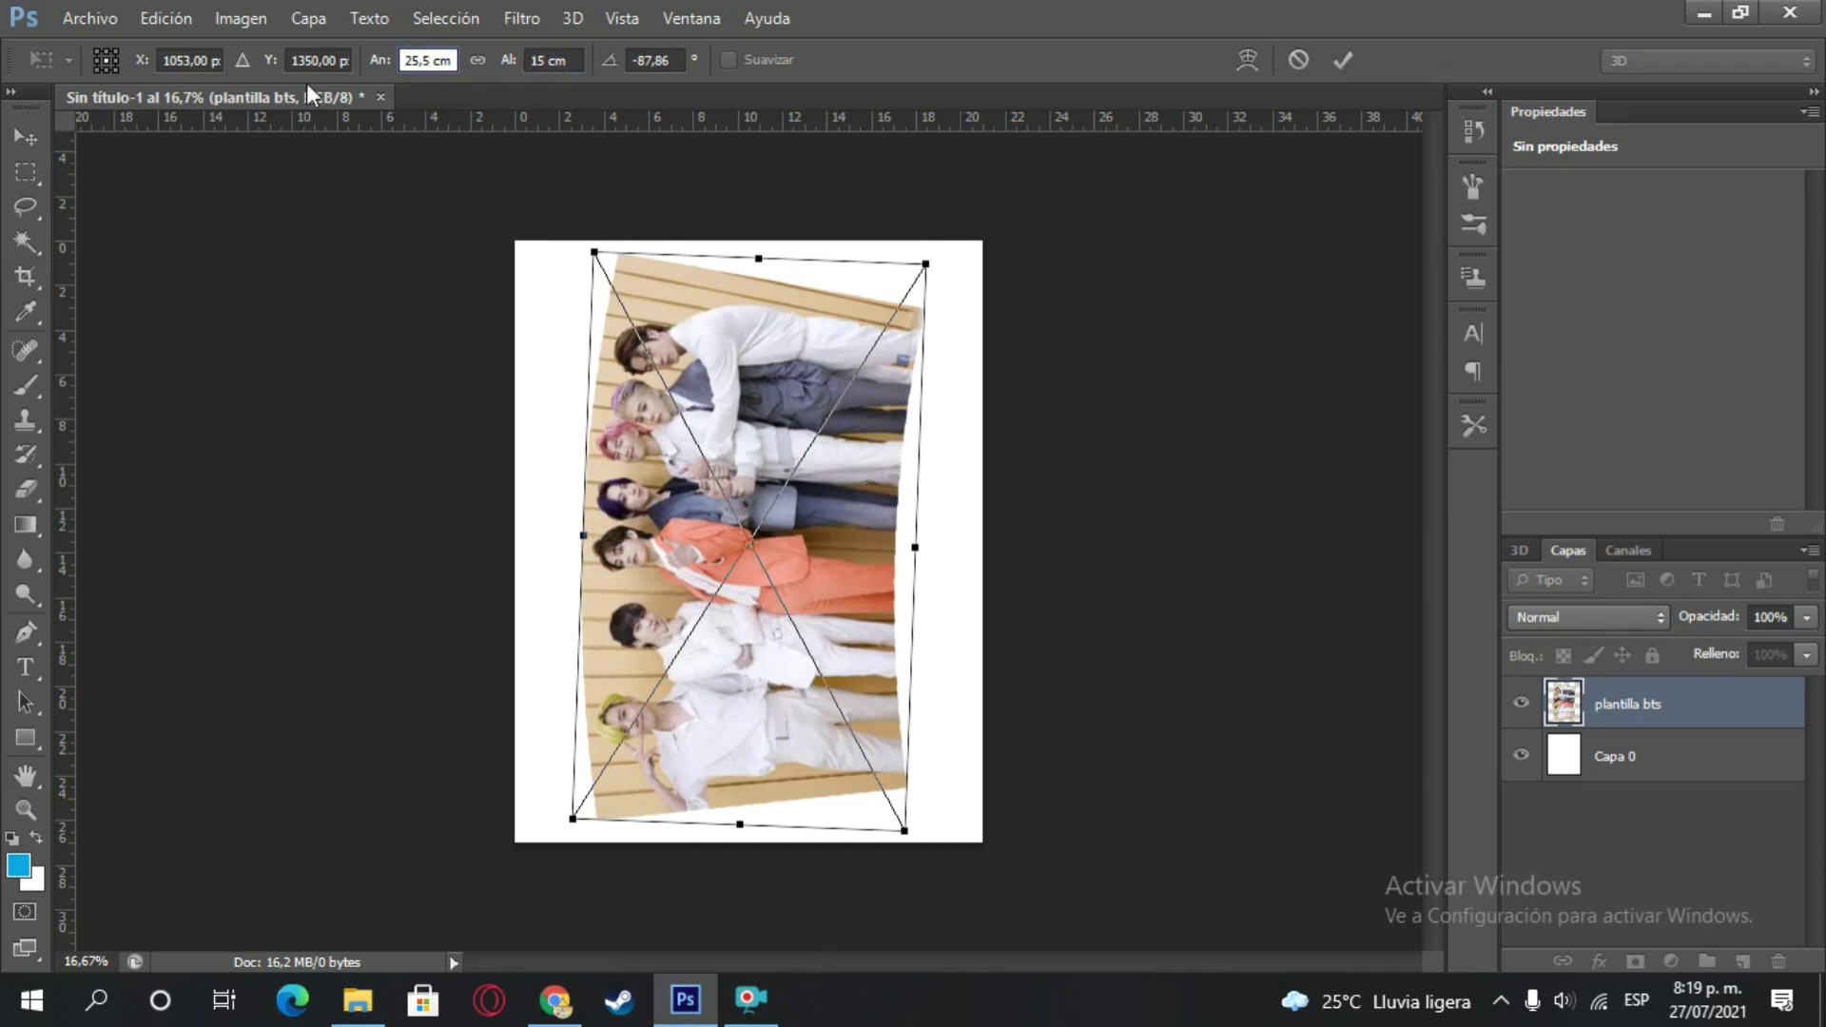
click(1341, 72)
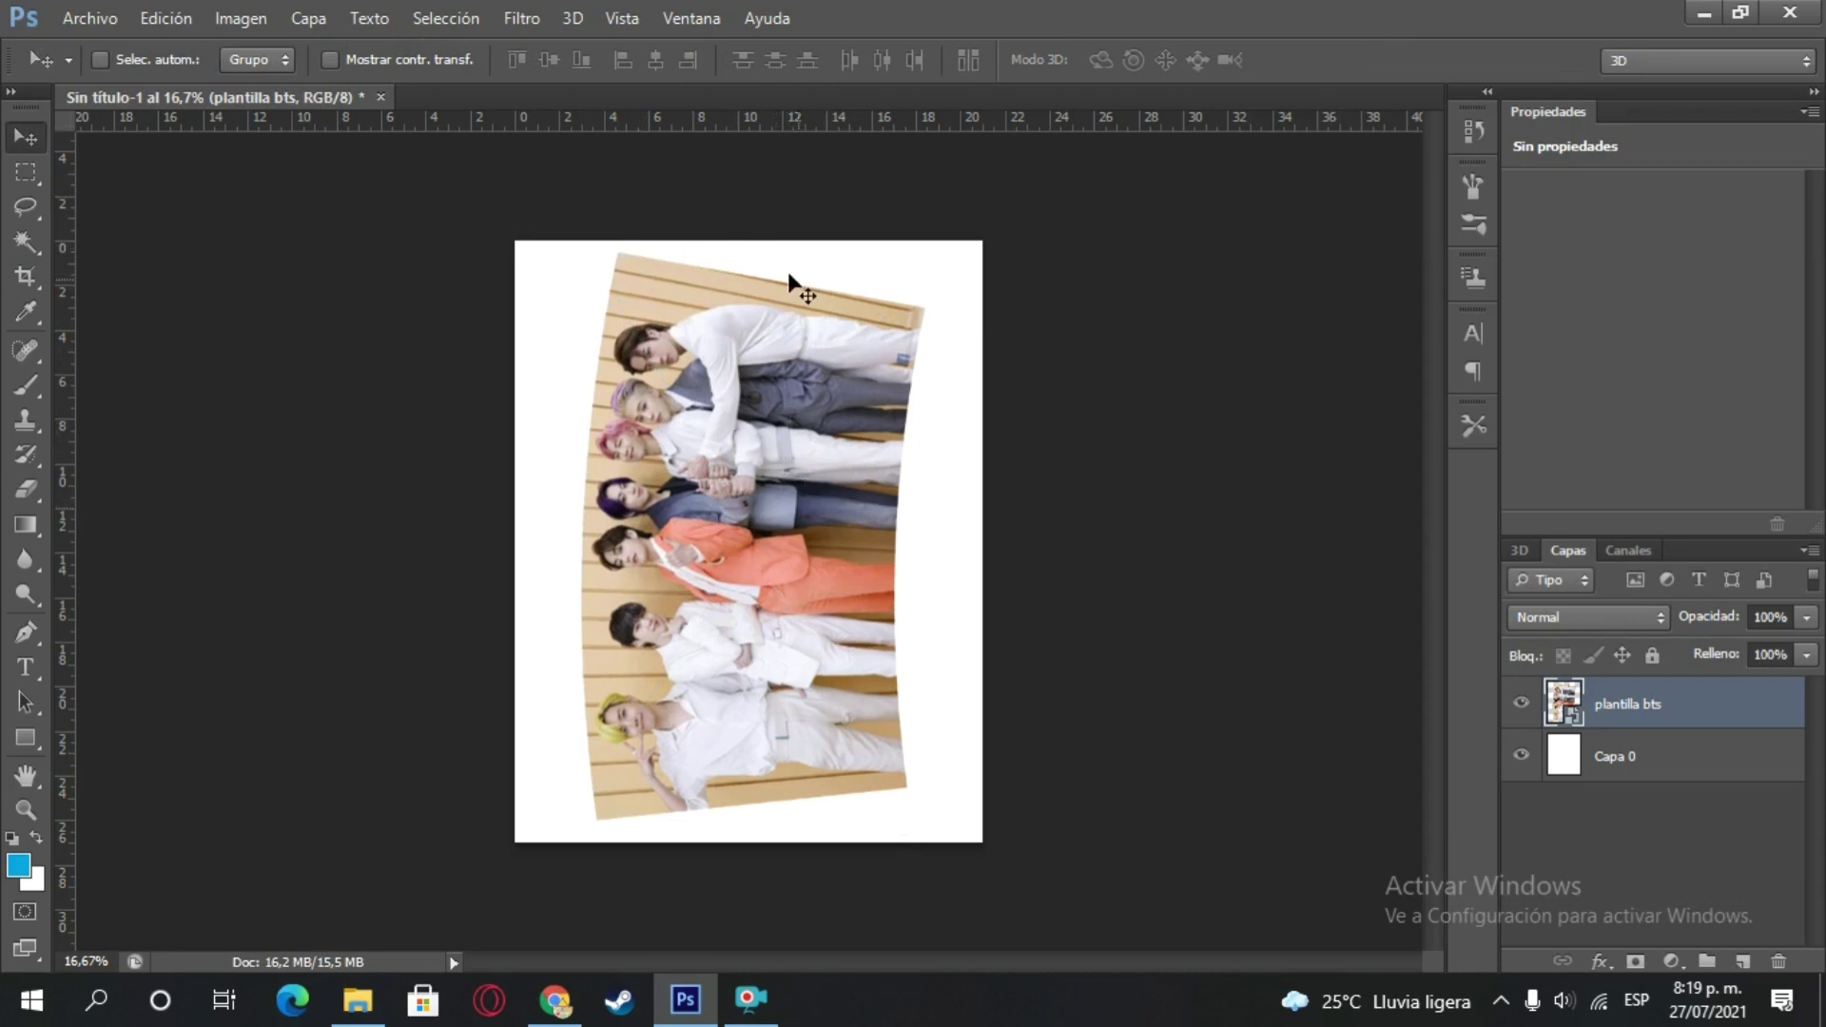
- Open the print settings, choose the EPSON L1110 Series printer, and set colour management to Photoshop gestiona los colores
scroll(1012, 413, up, 2)
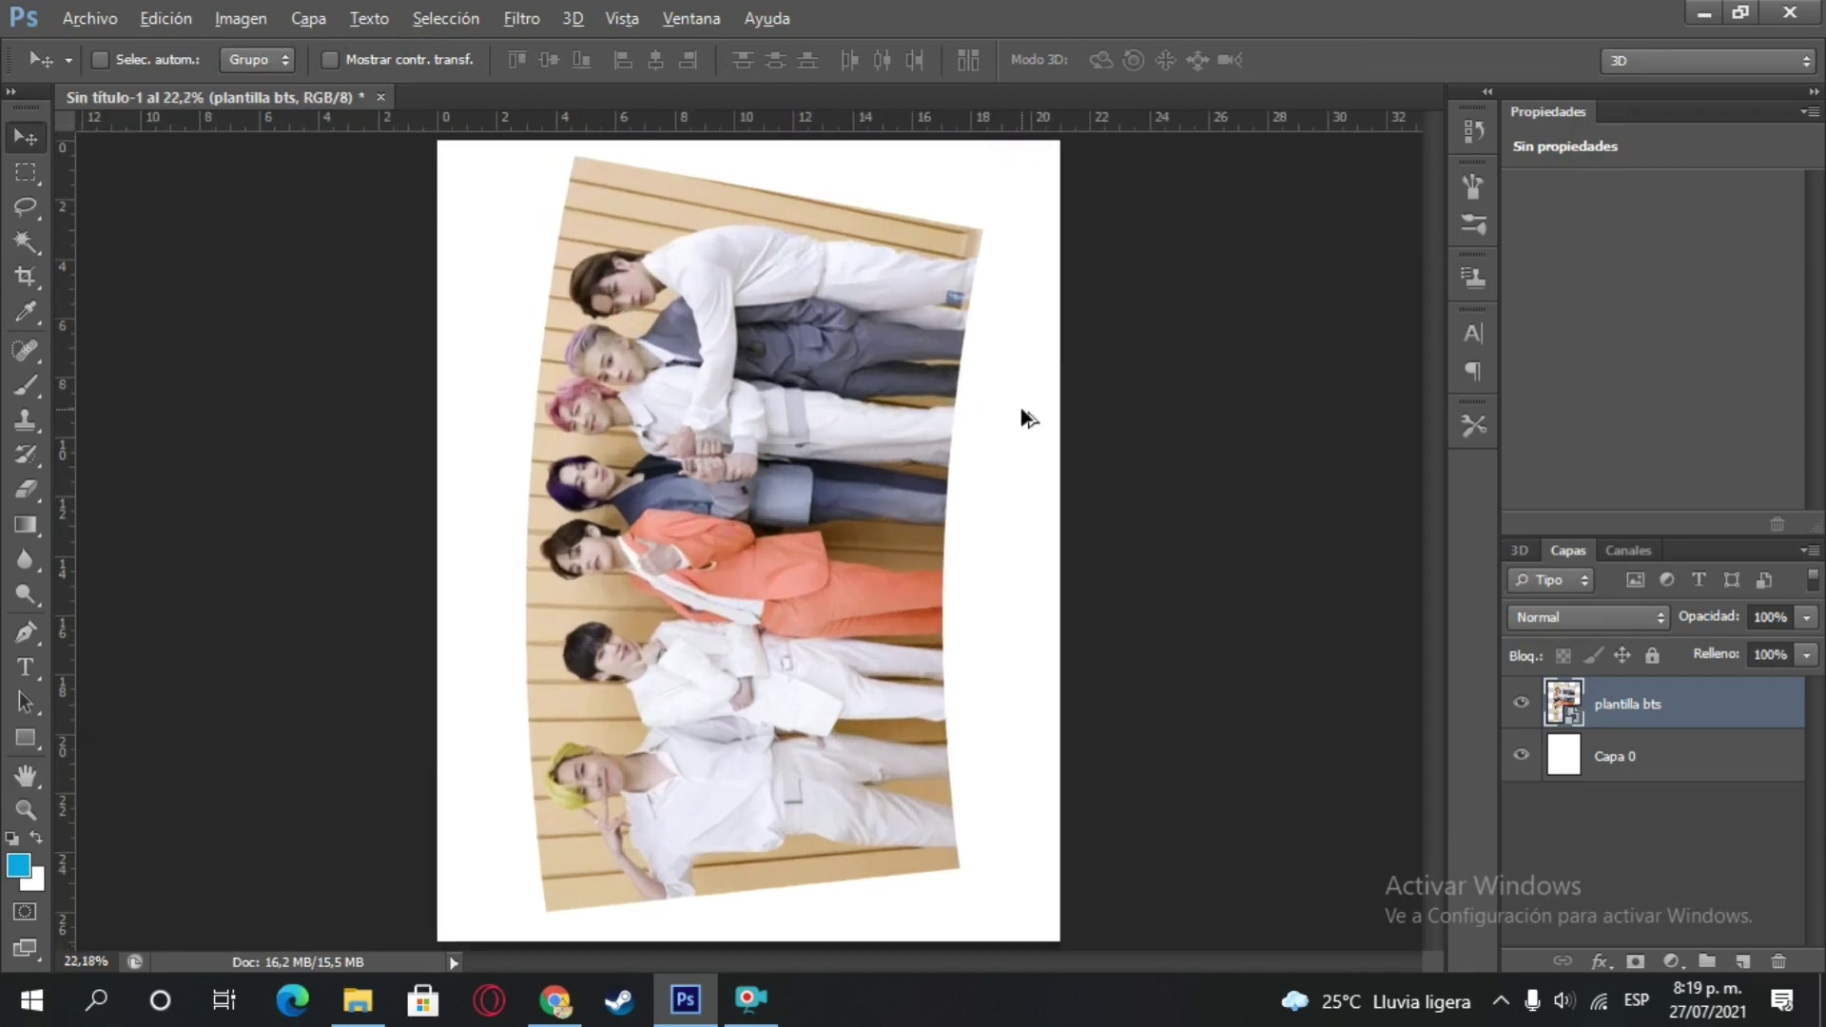
scroll(1041, 380, down, 1)
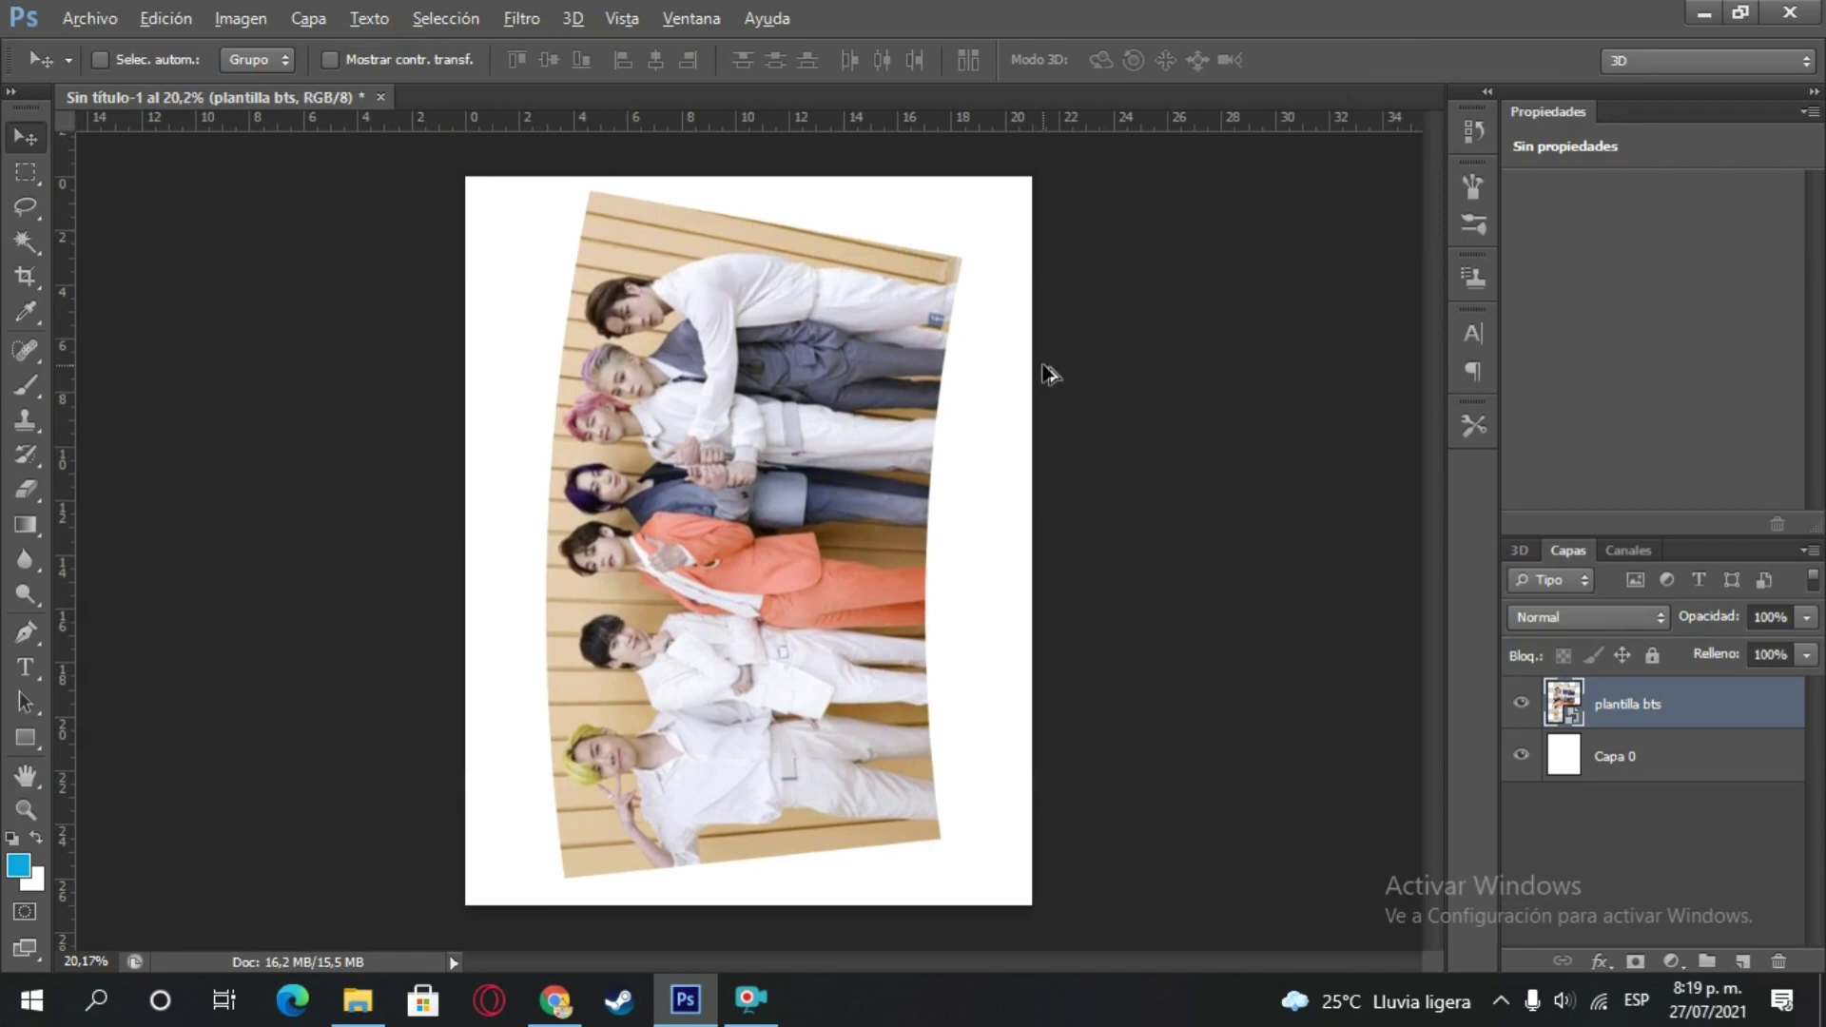
key(alt)
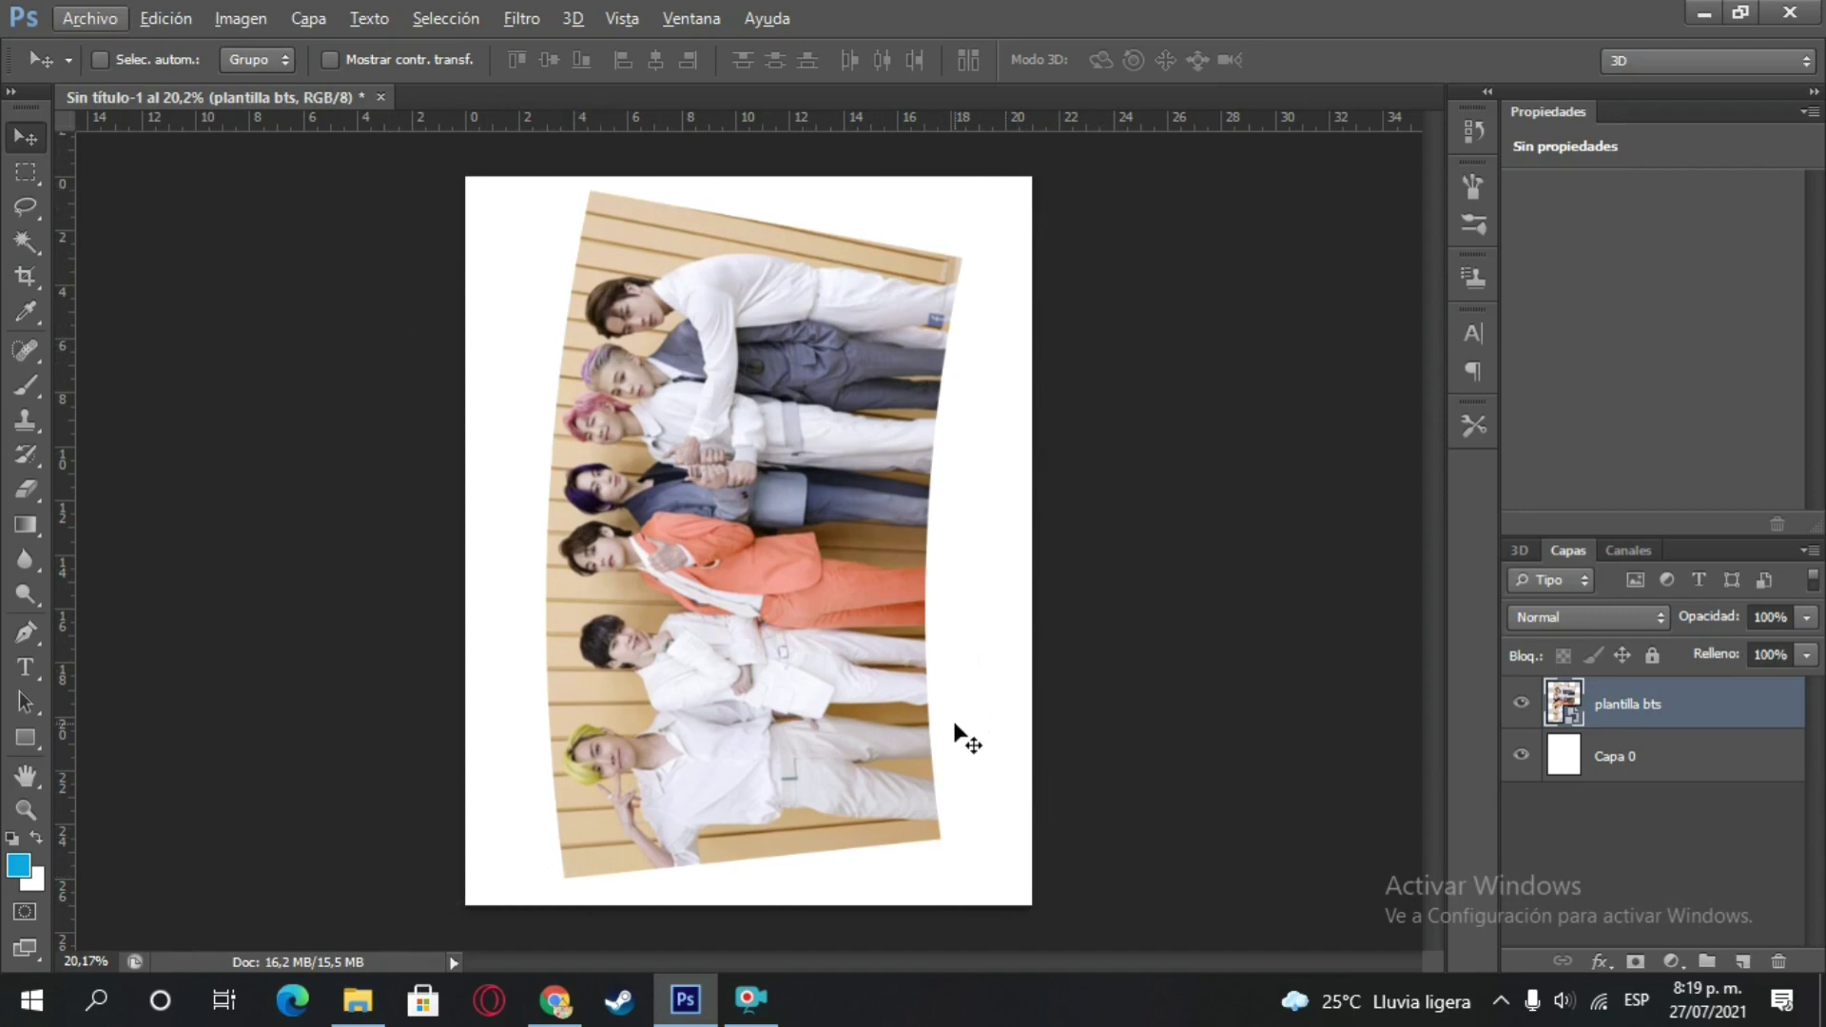
click(74, 14)
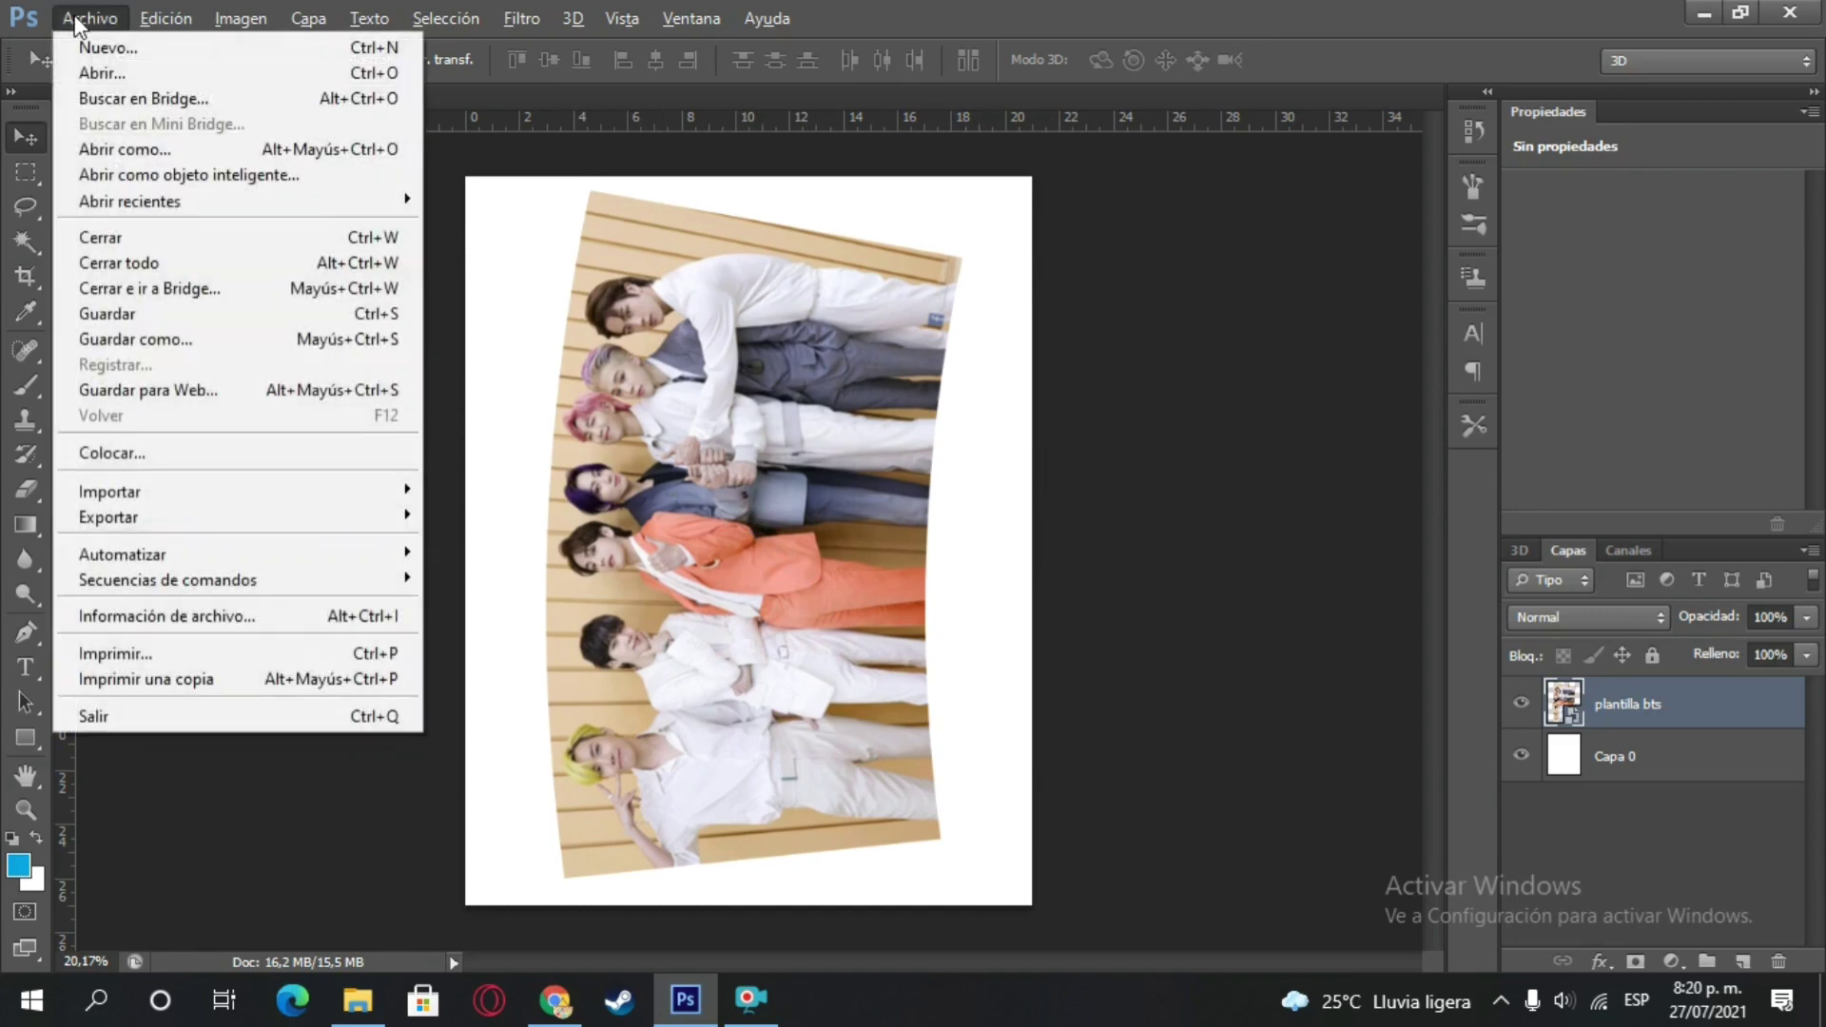
click(131, 658)
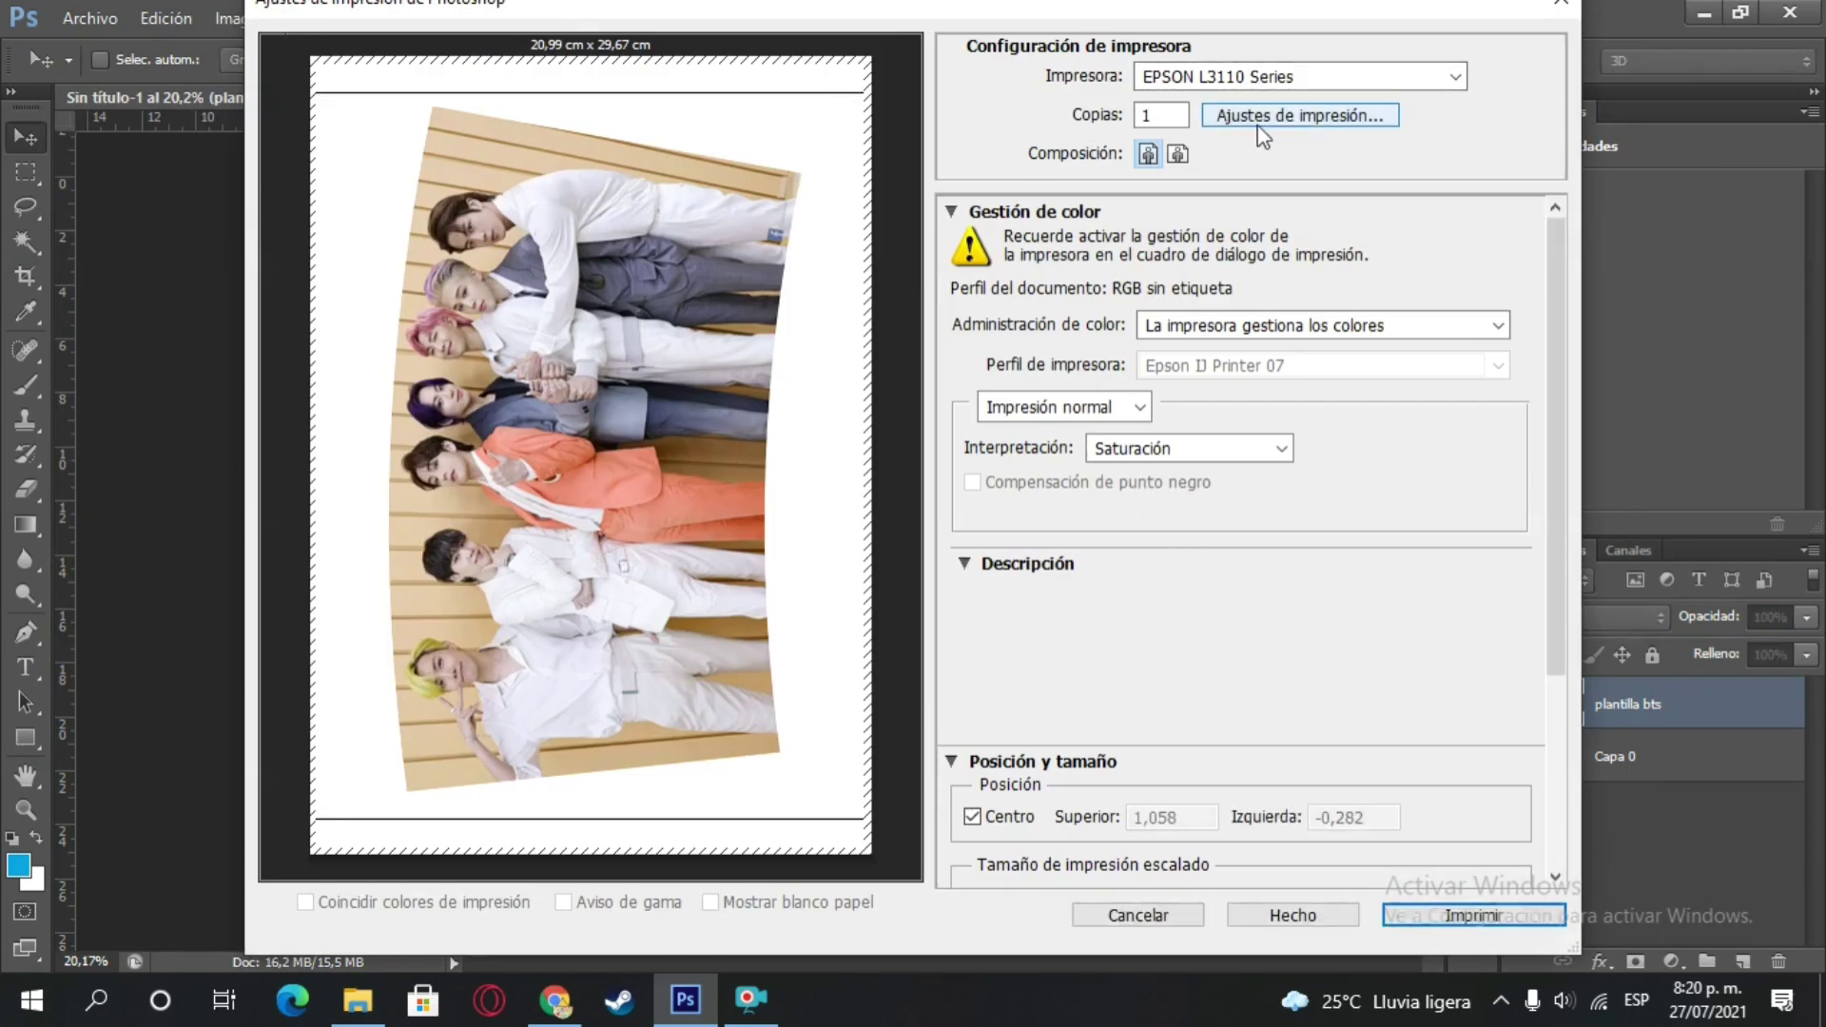
click(1255, 68)
click(1264, 231)
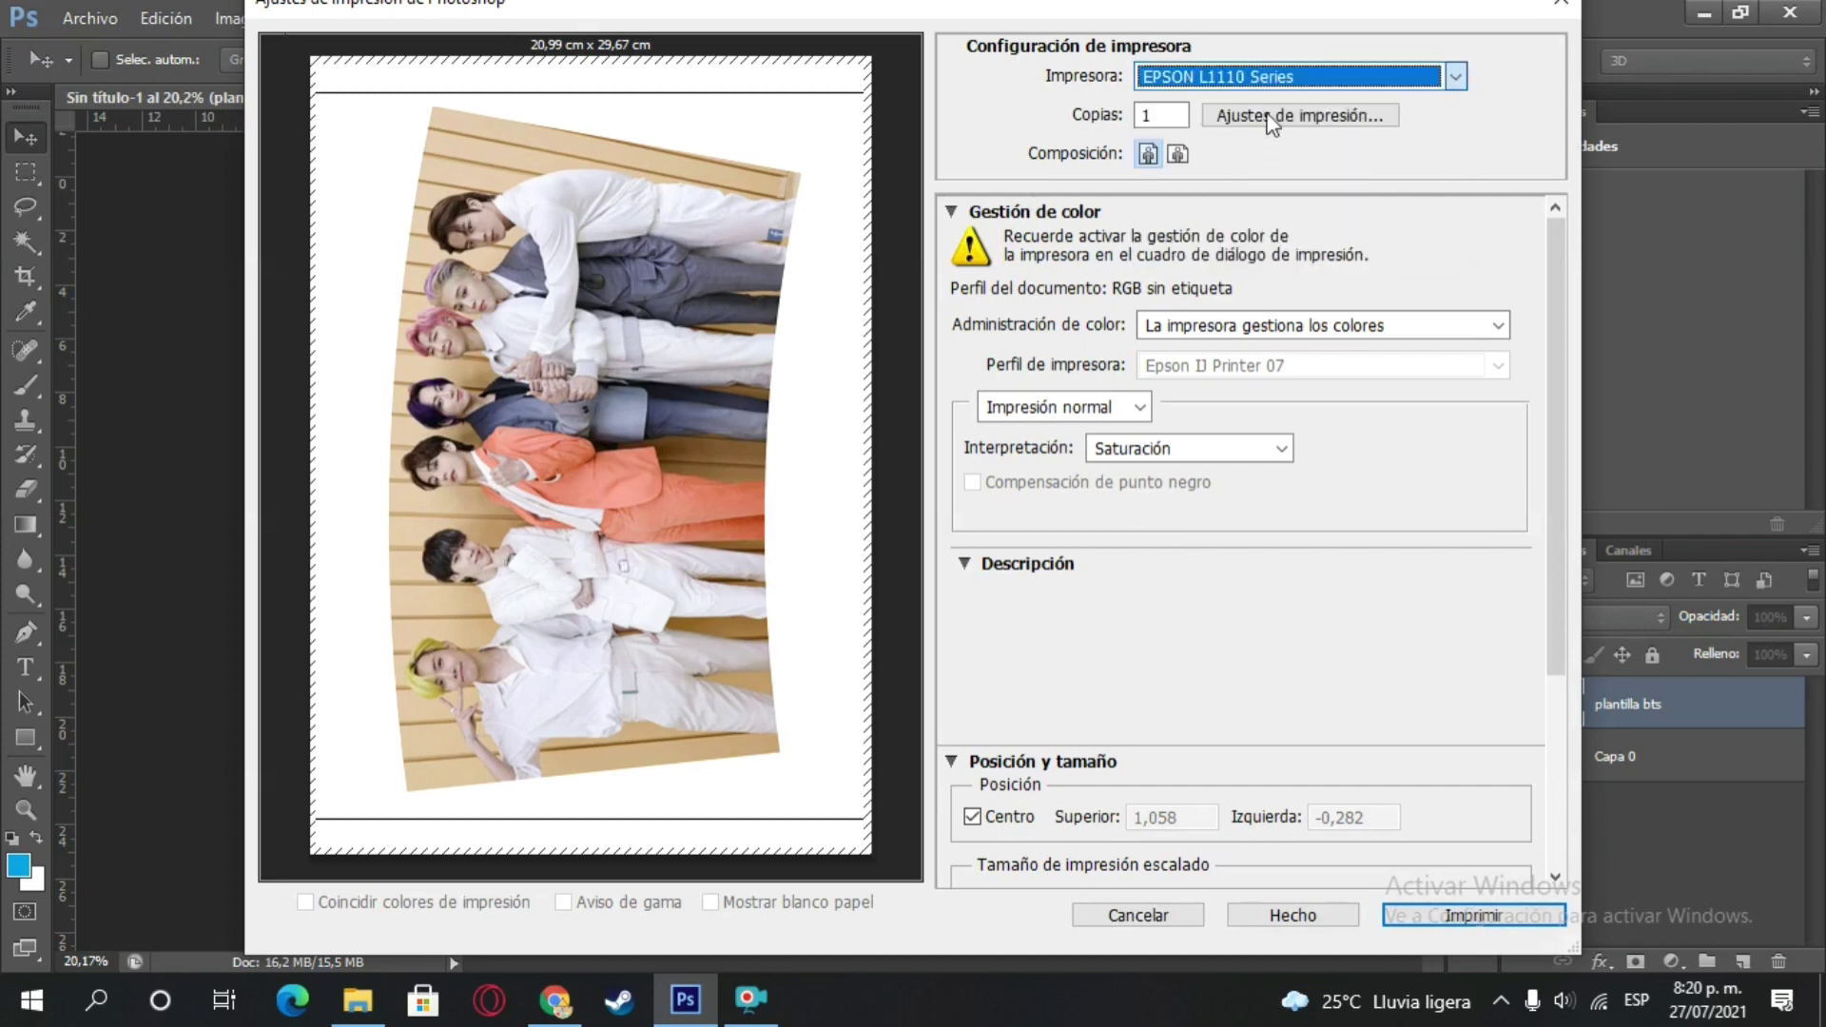
click(1274, 328)
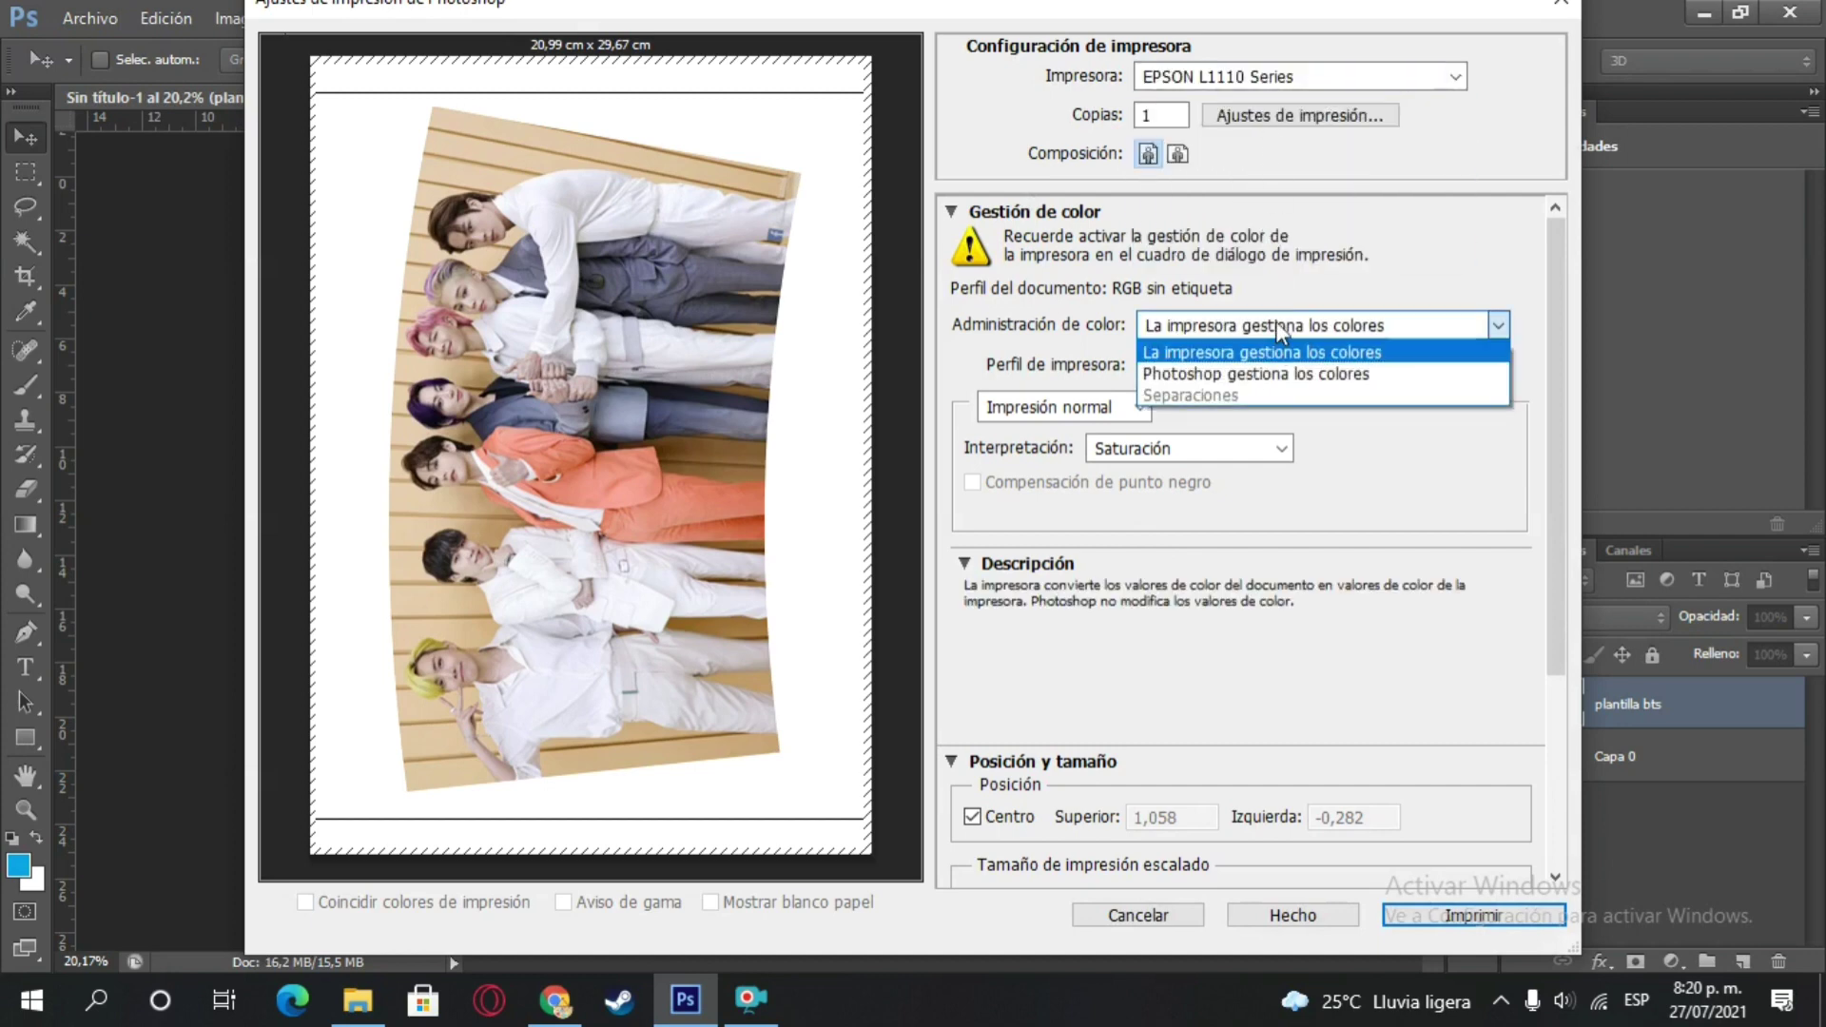
click(1264, 370)
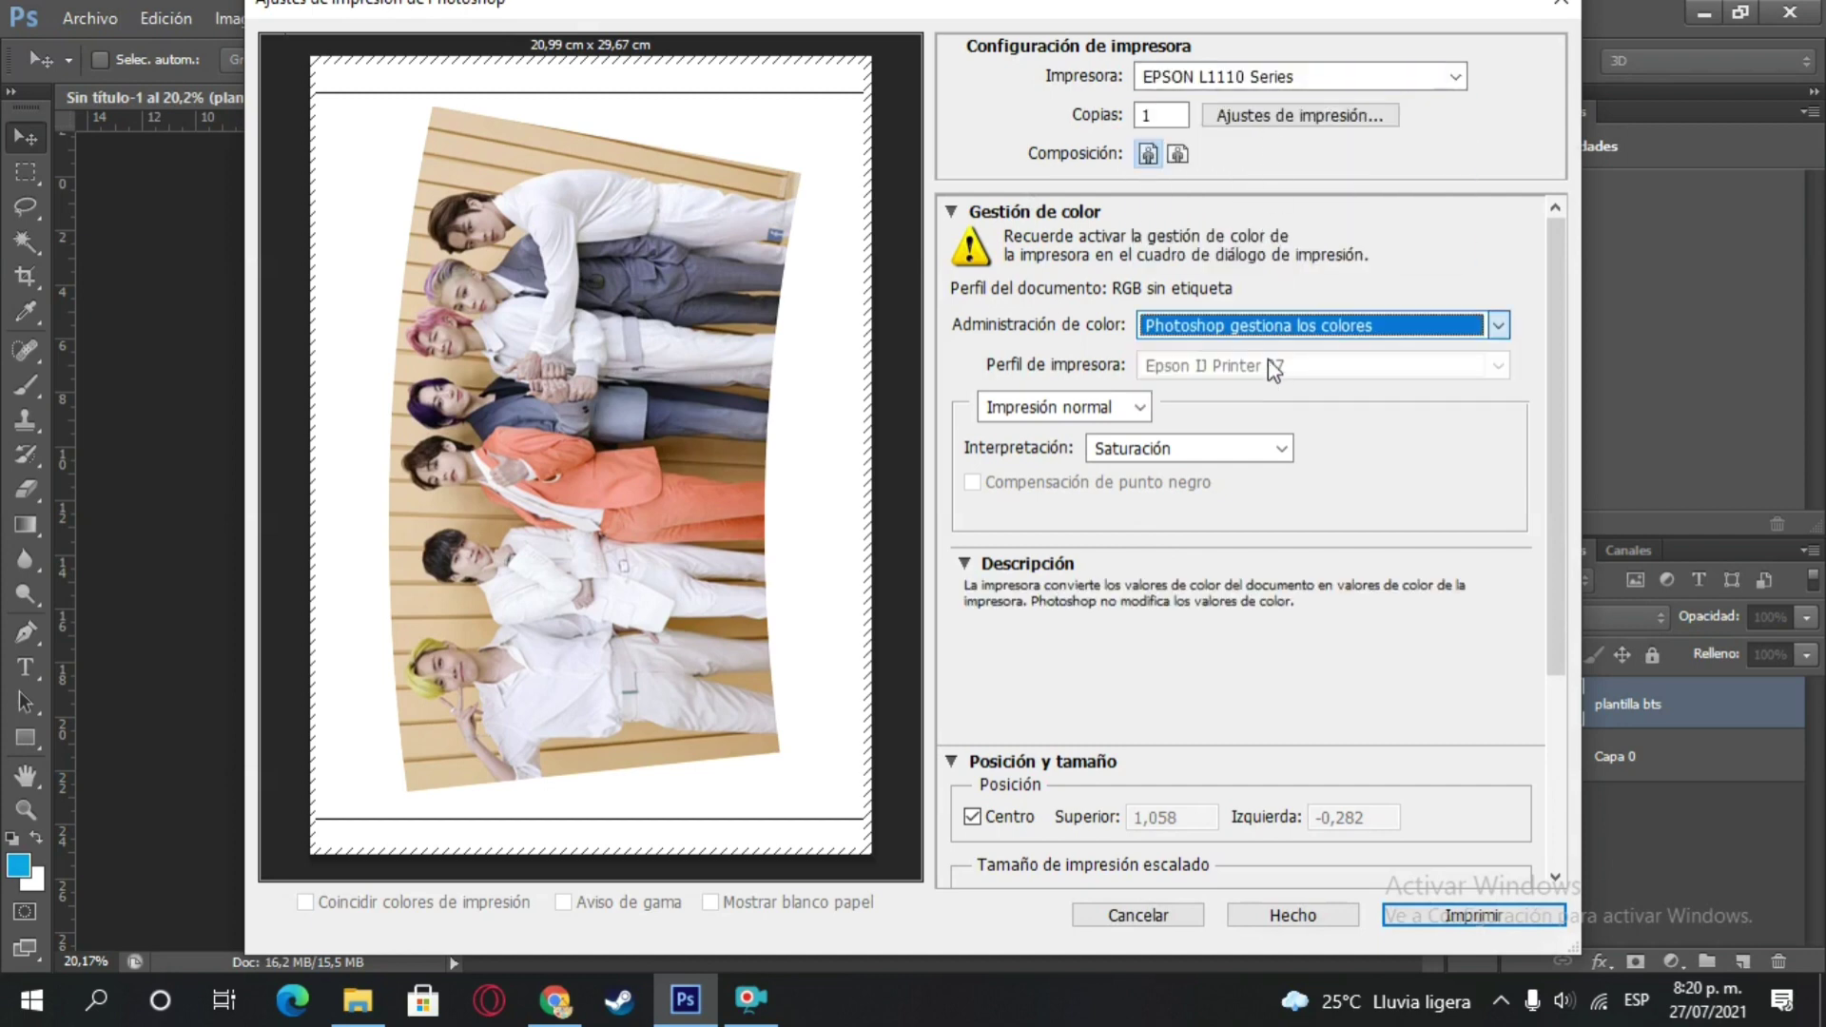
- Set the printer's paper type to Premium Photo Paper Glossy and quality to Alto, with Alta velocidad enabled, and leave the print settings without printing
click(1257, 118)
click(856, 258)
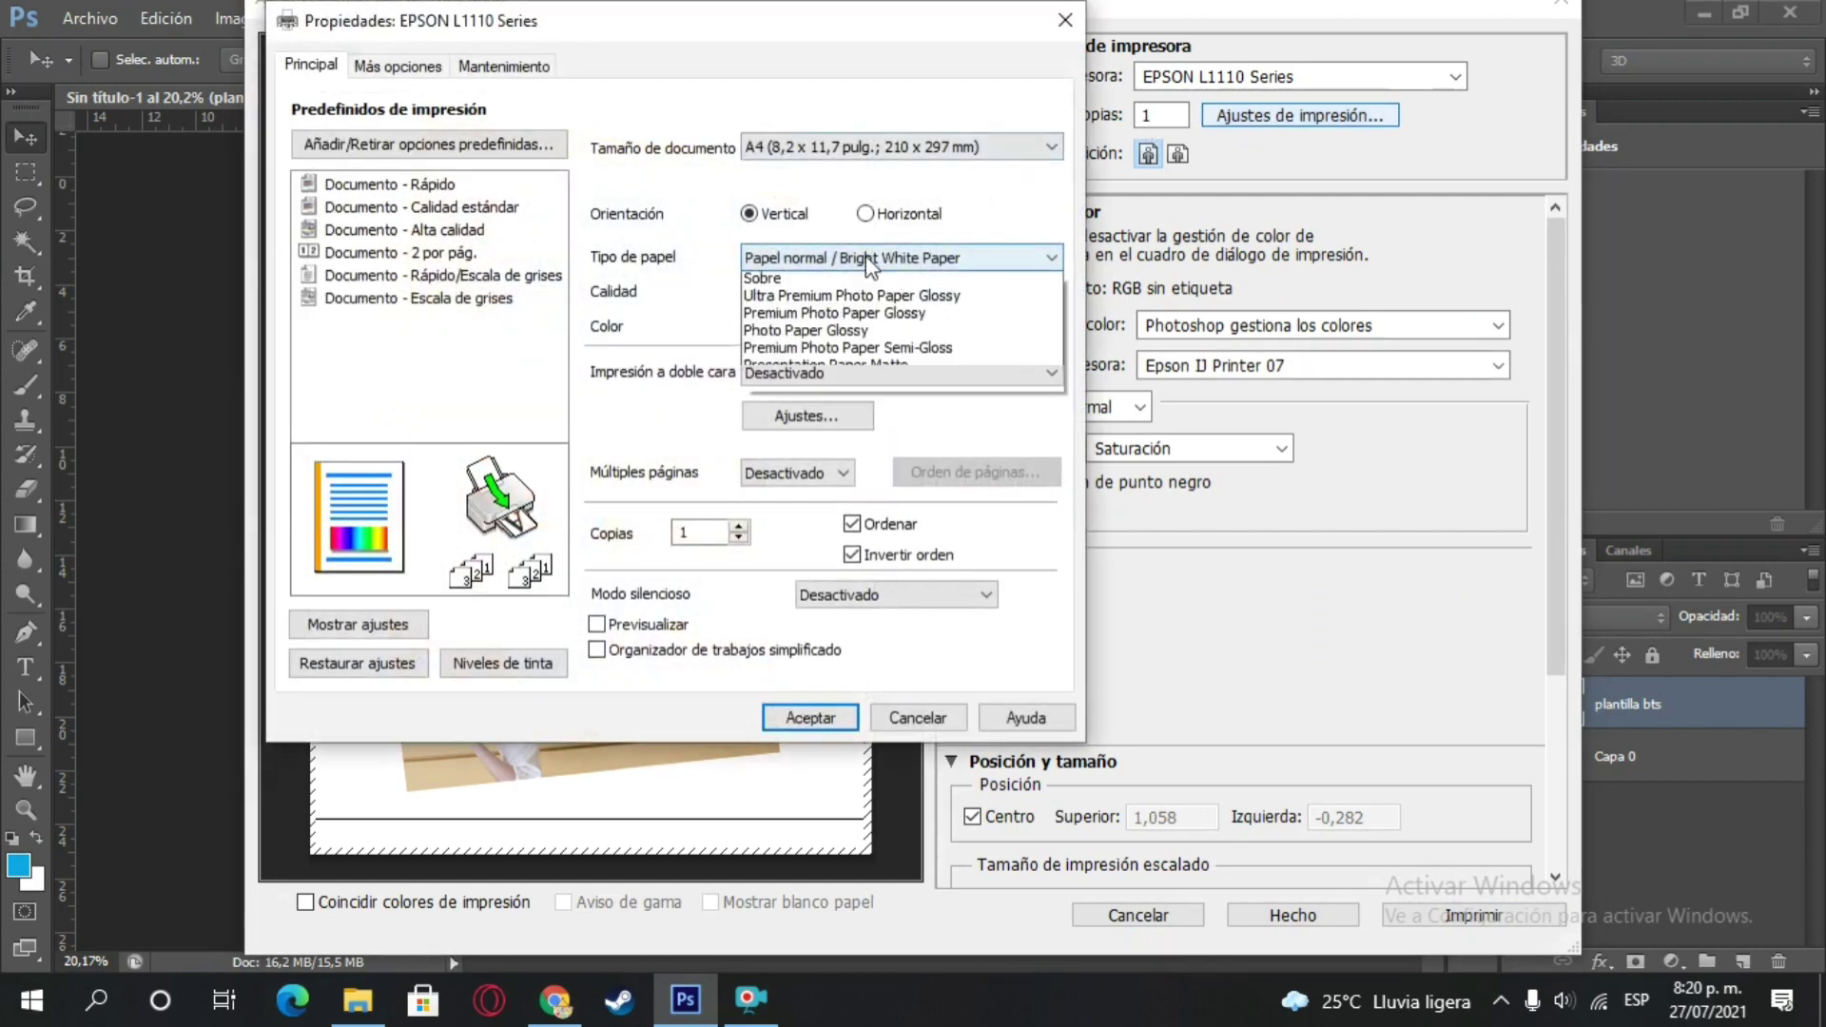
click(828, 338)
click(829, 294)
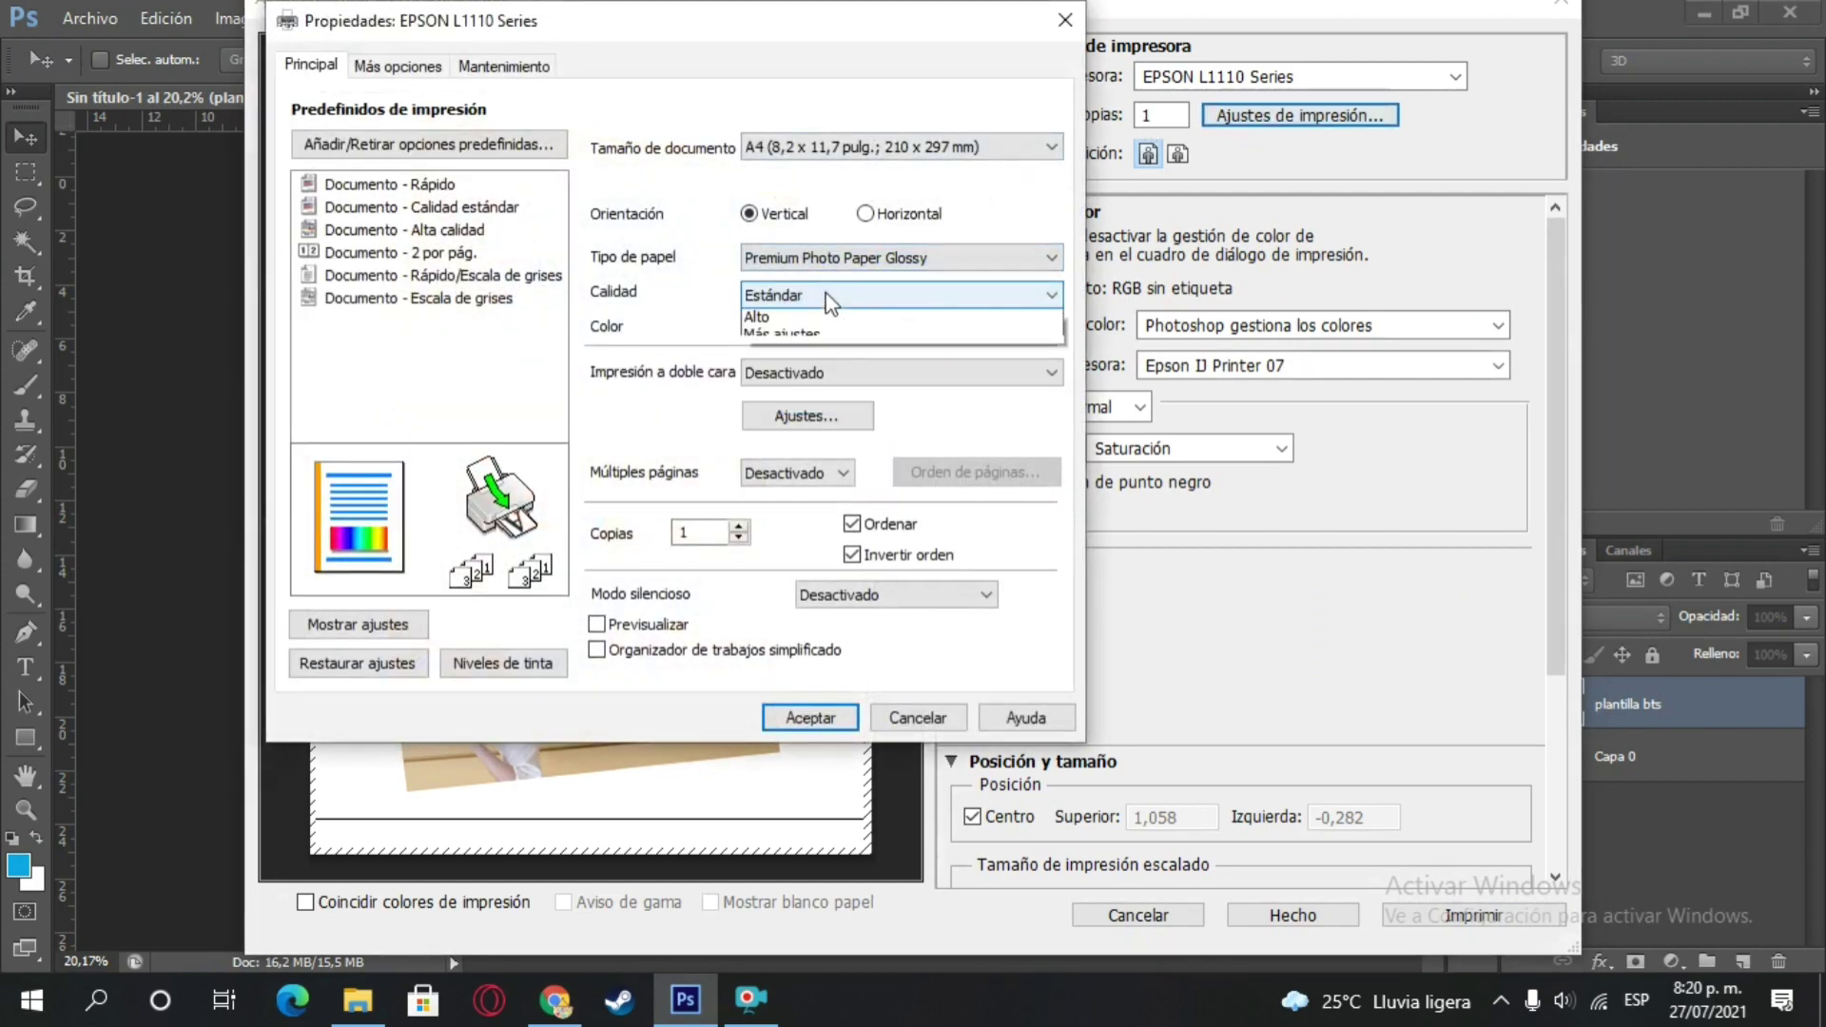
click(786, 356)
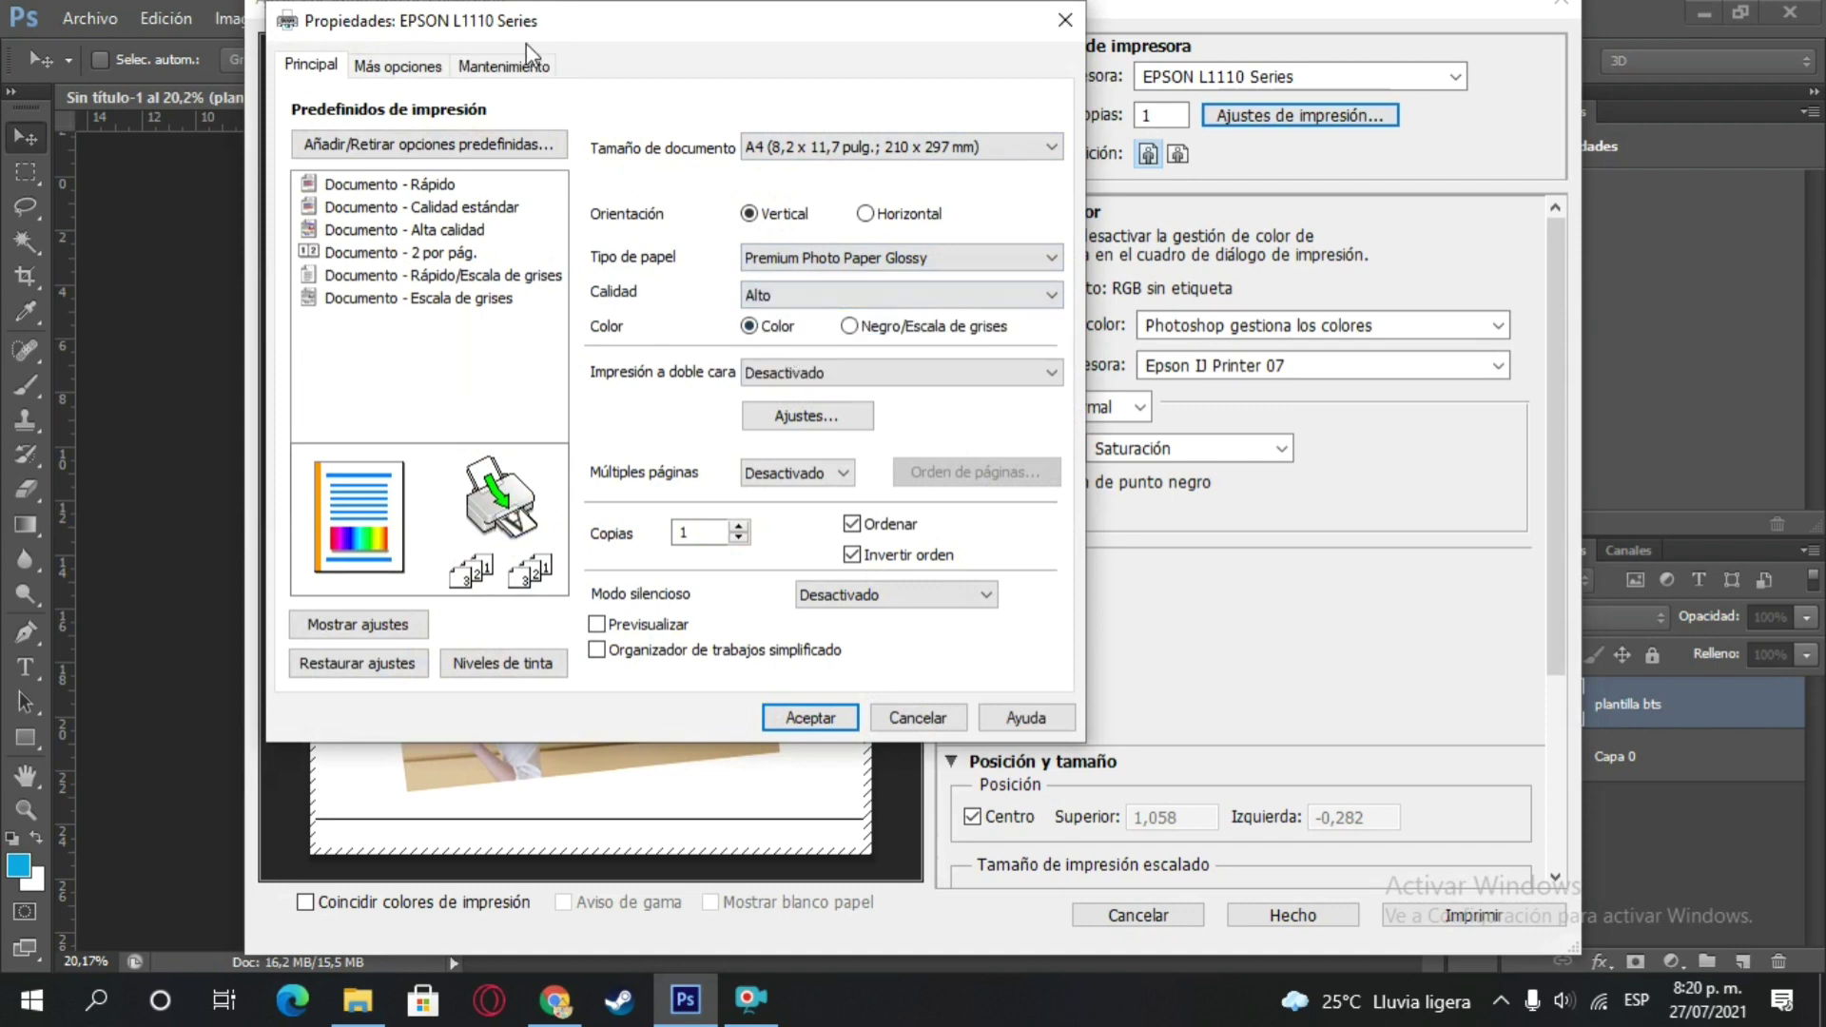
click(397, 64)
click(617, 541)
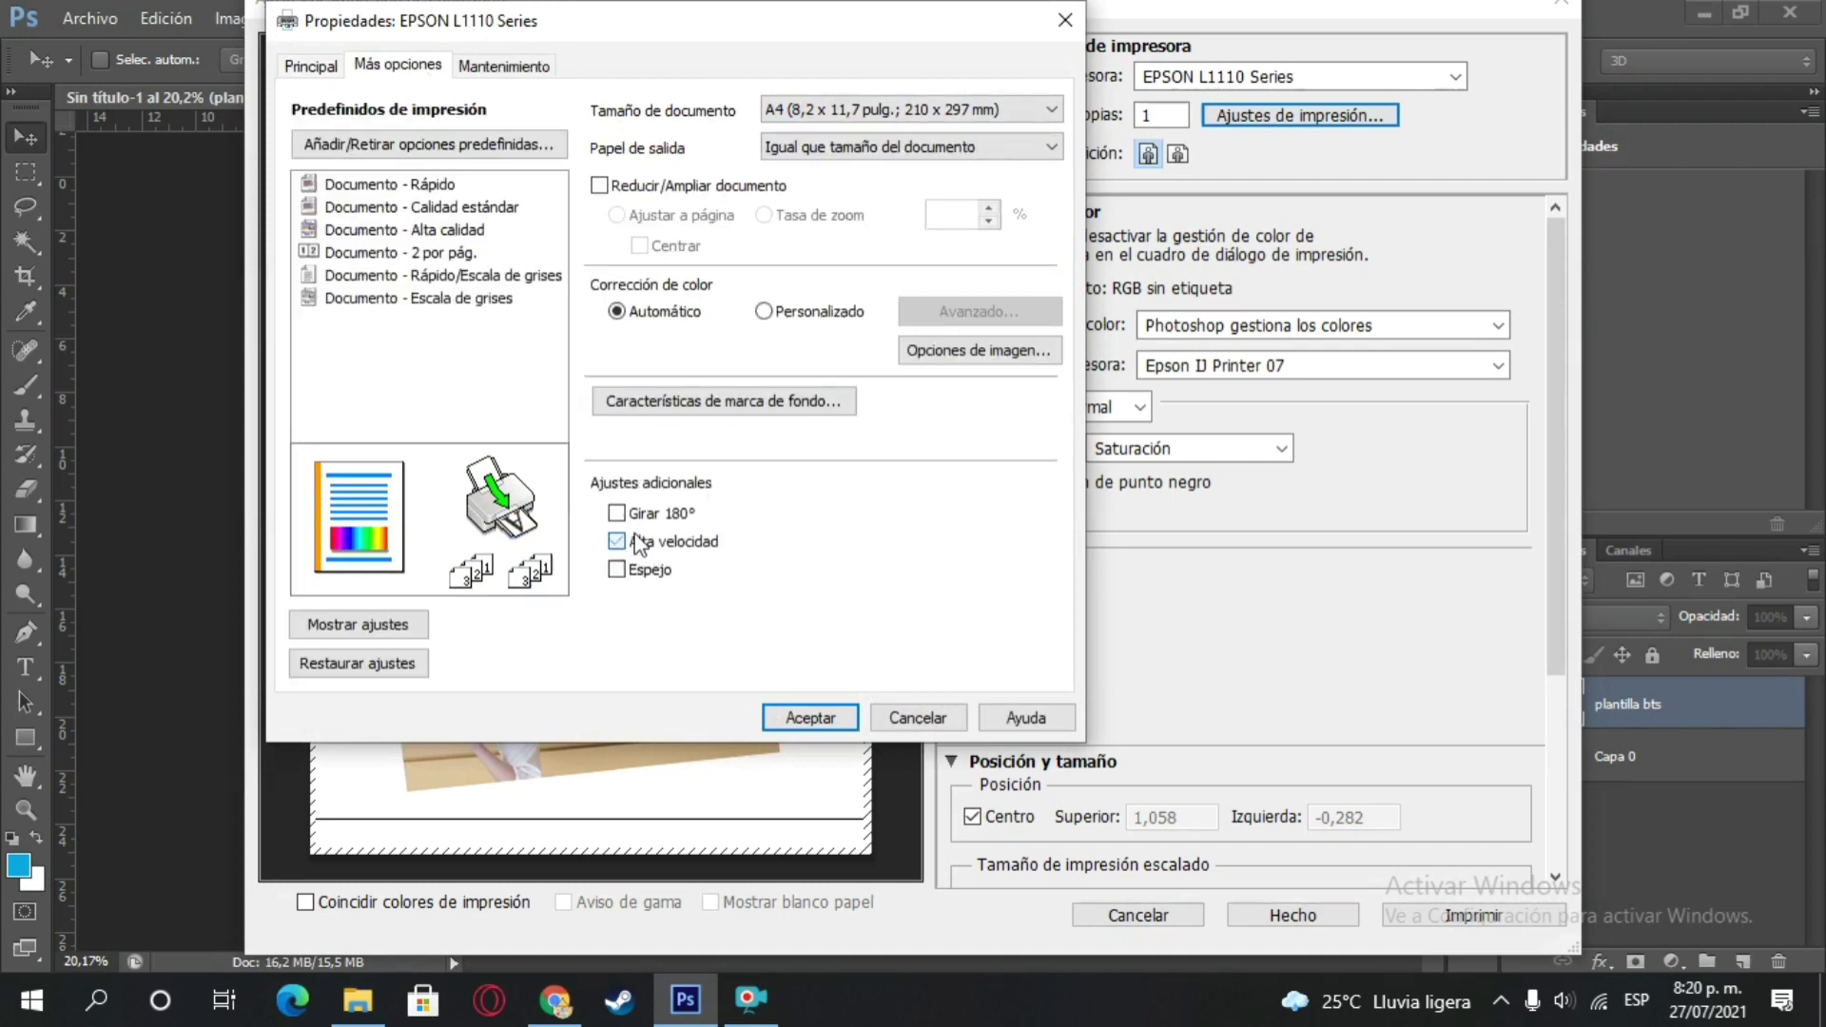
click(816, 717)
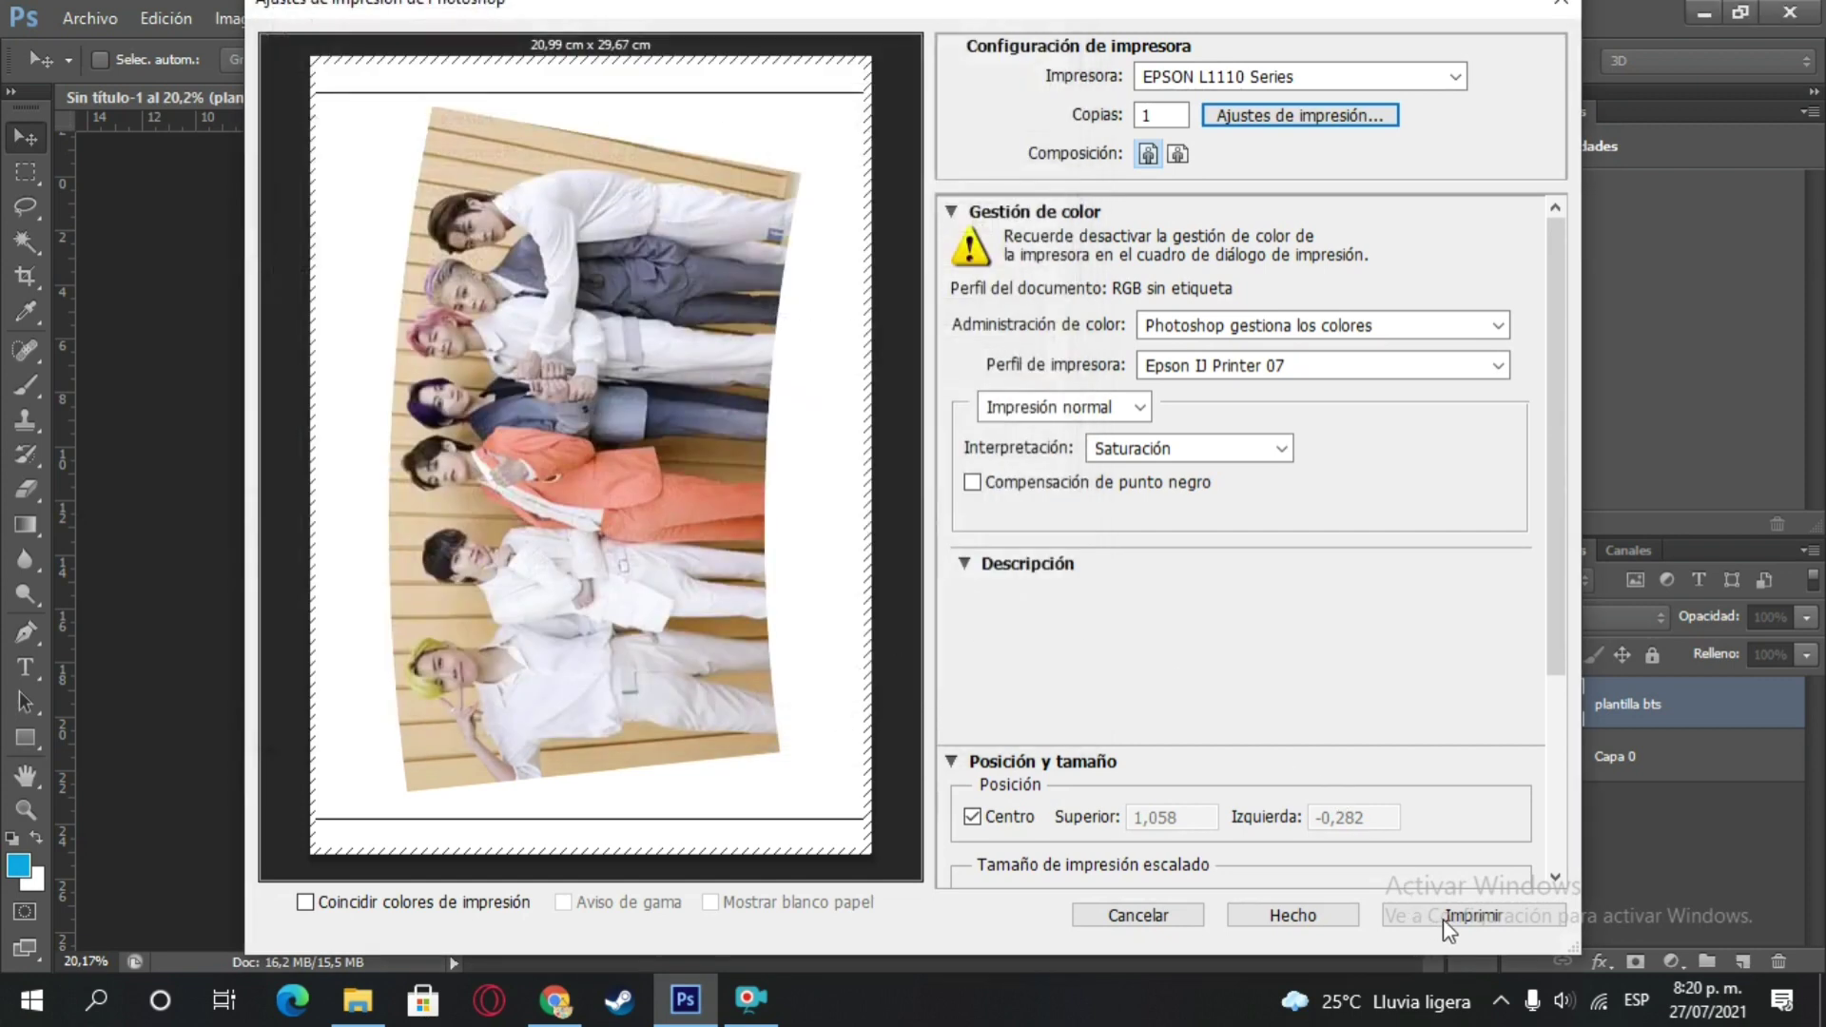
click(1141, 915)
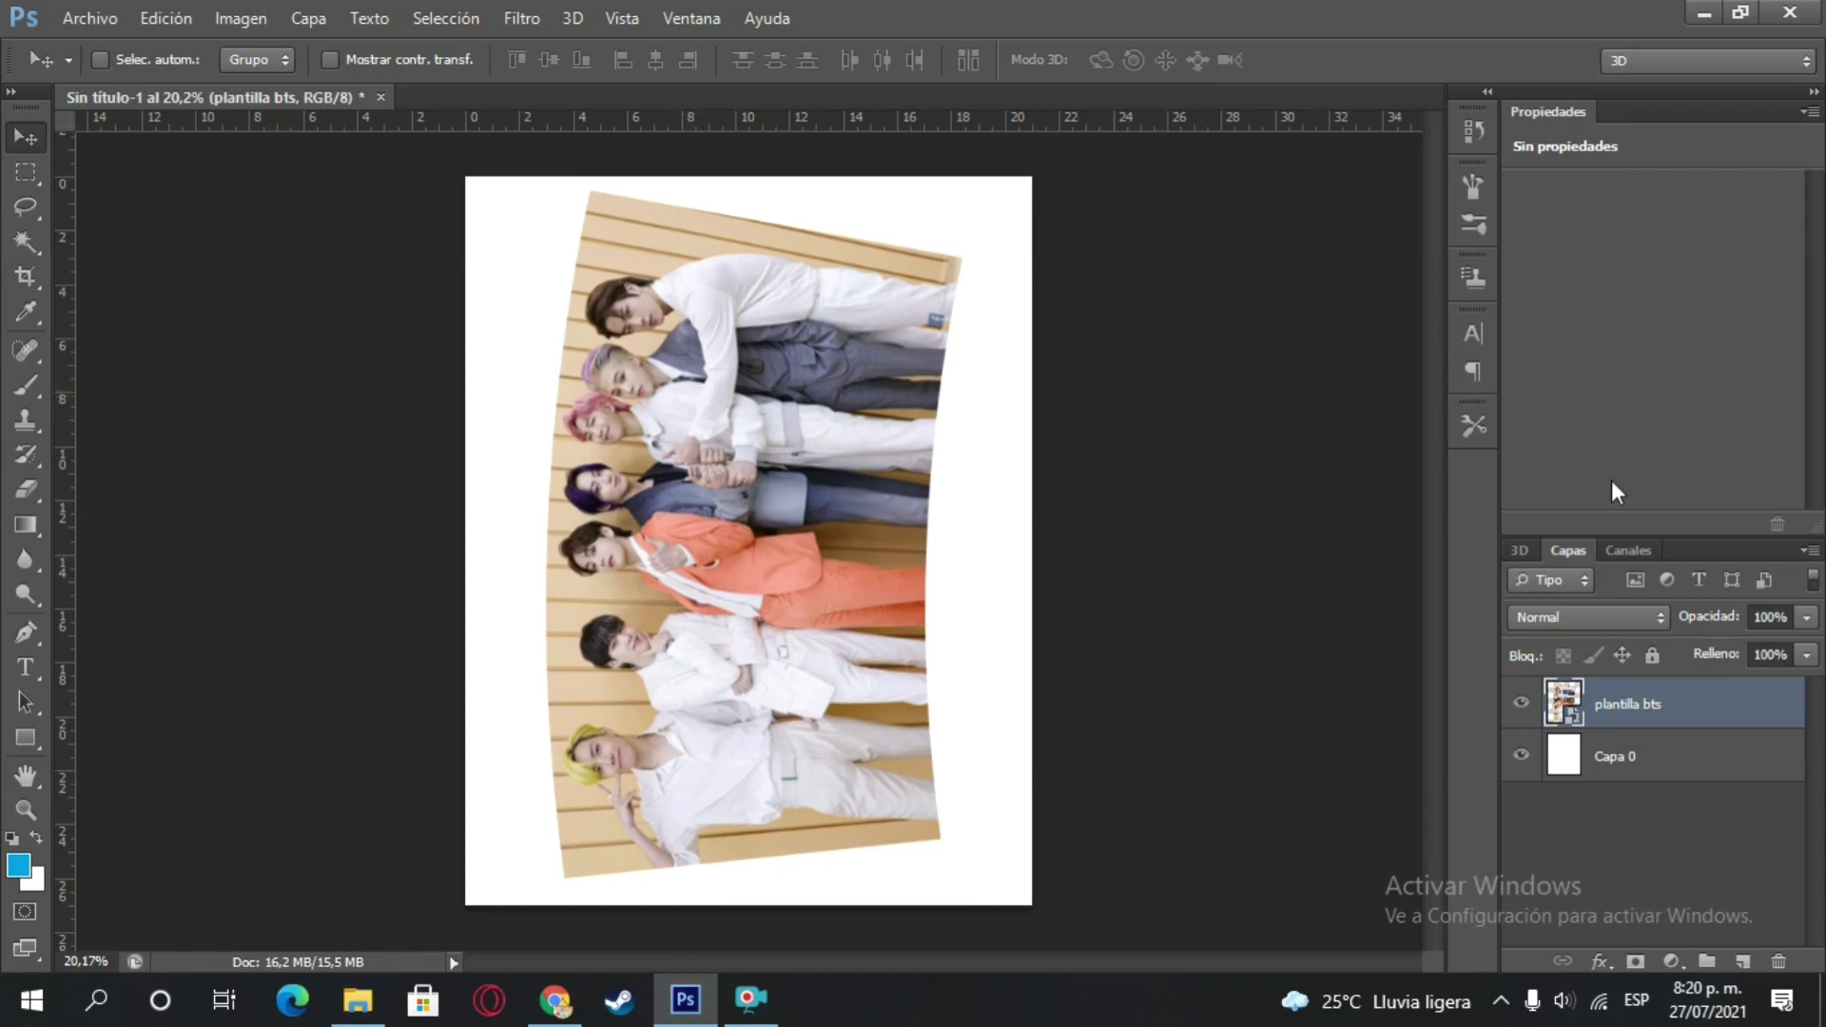
- Delete the plantilla bts layer from the page and open the file plantilla bts from Descargas
drag(1632, 705, 1746, 837)
drag(1628, 701, 1784, 965)
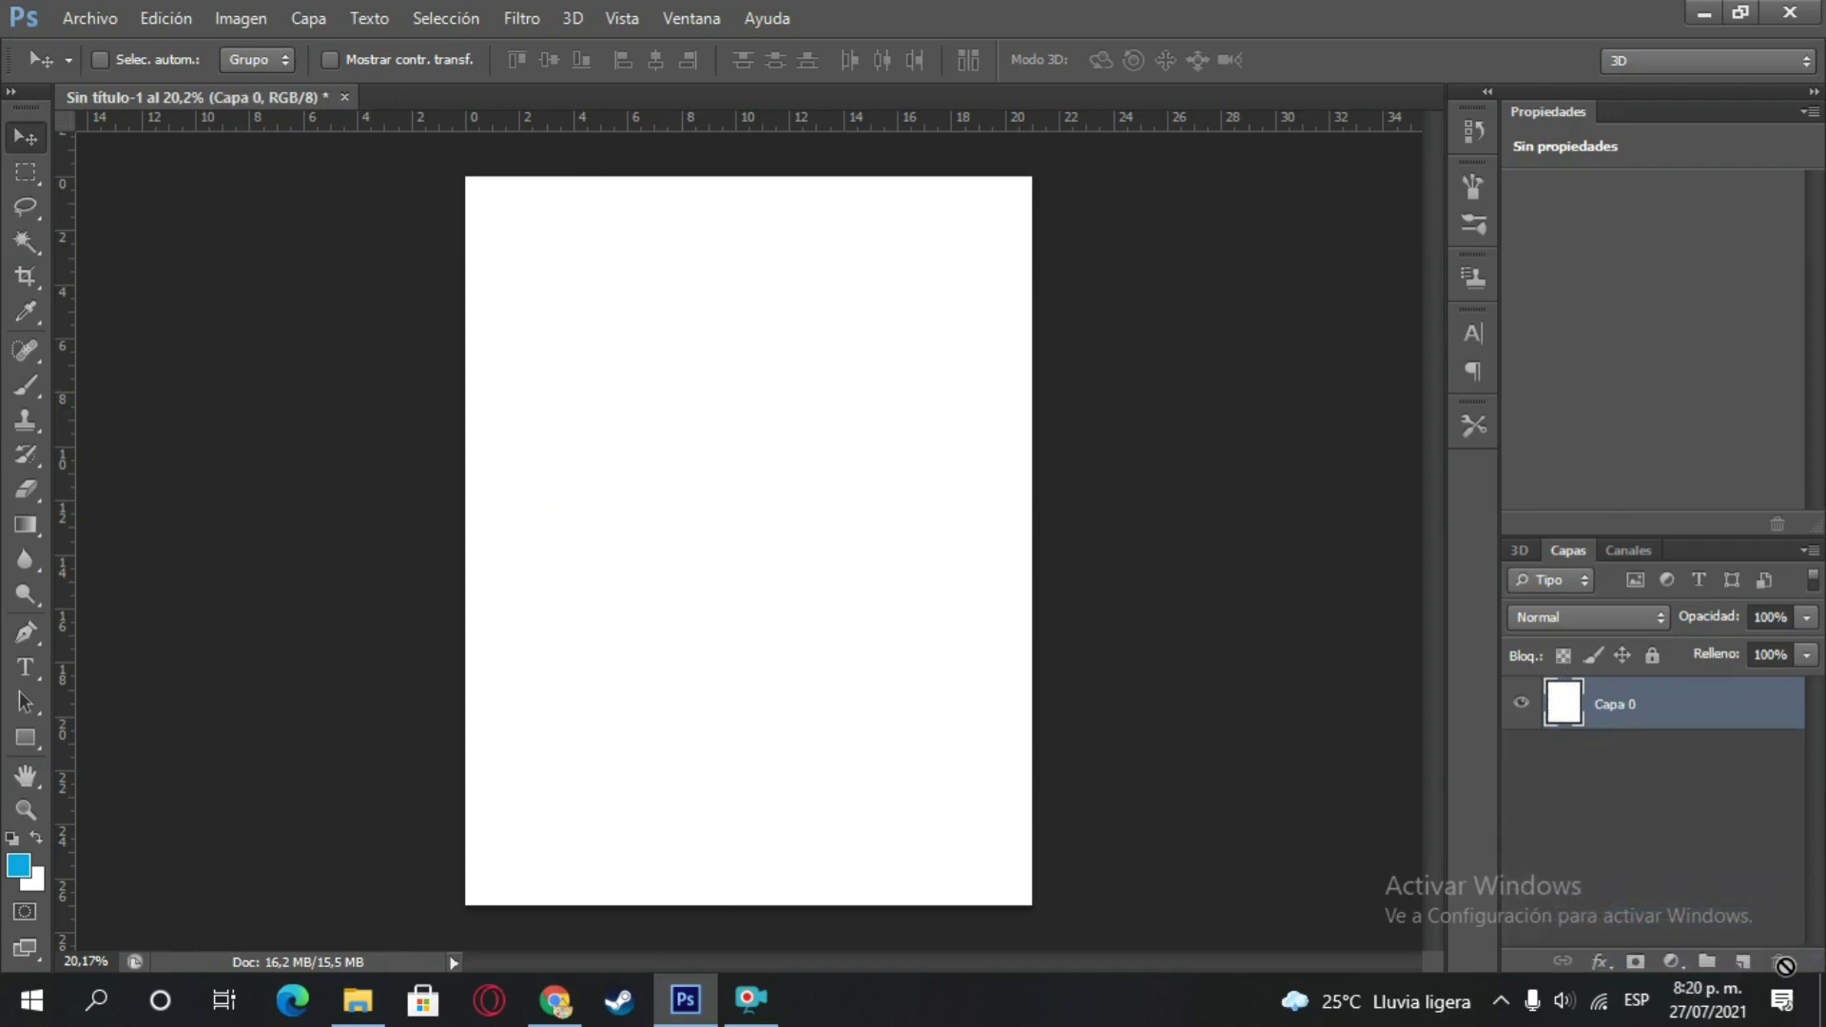
click(72, 2)
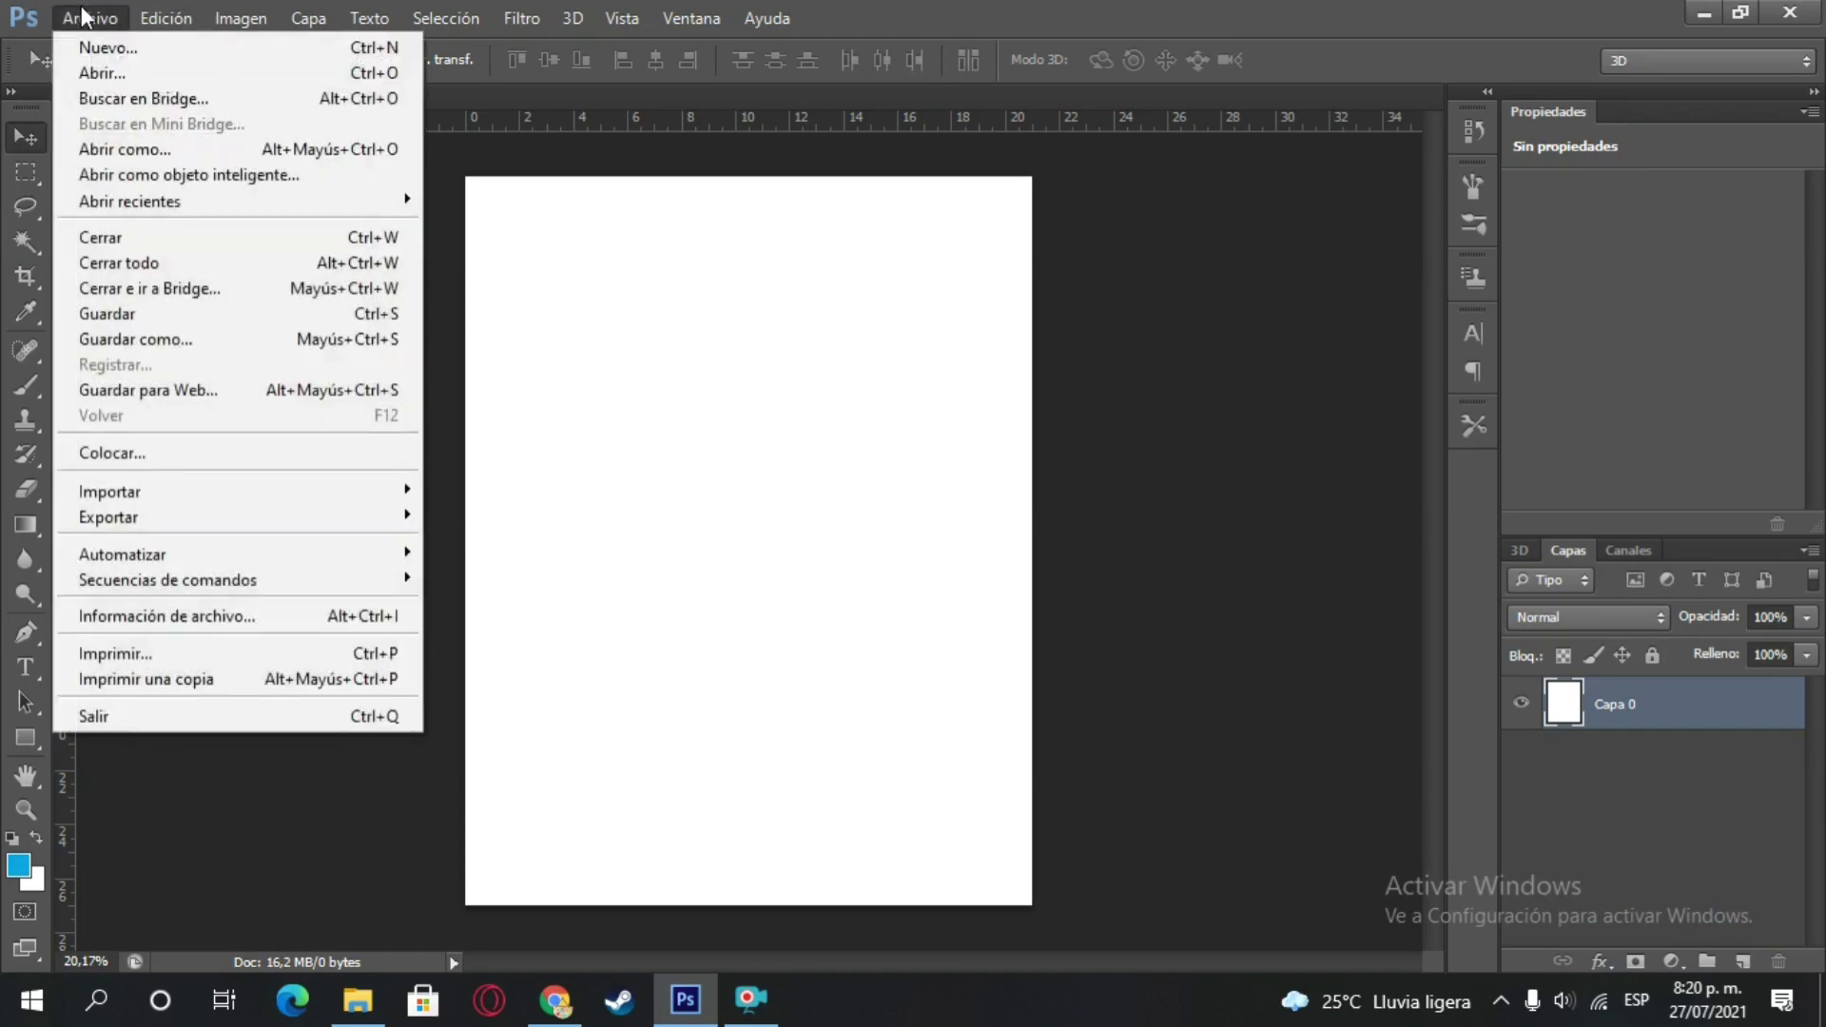
click(117, 77)
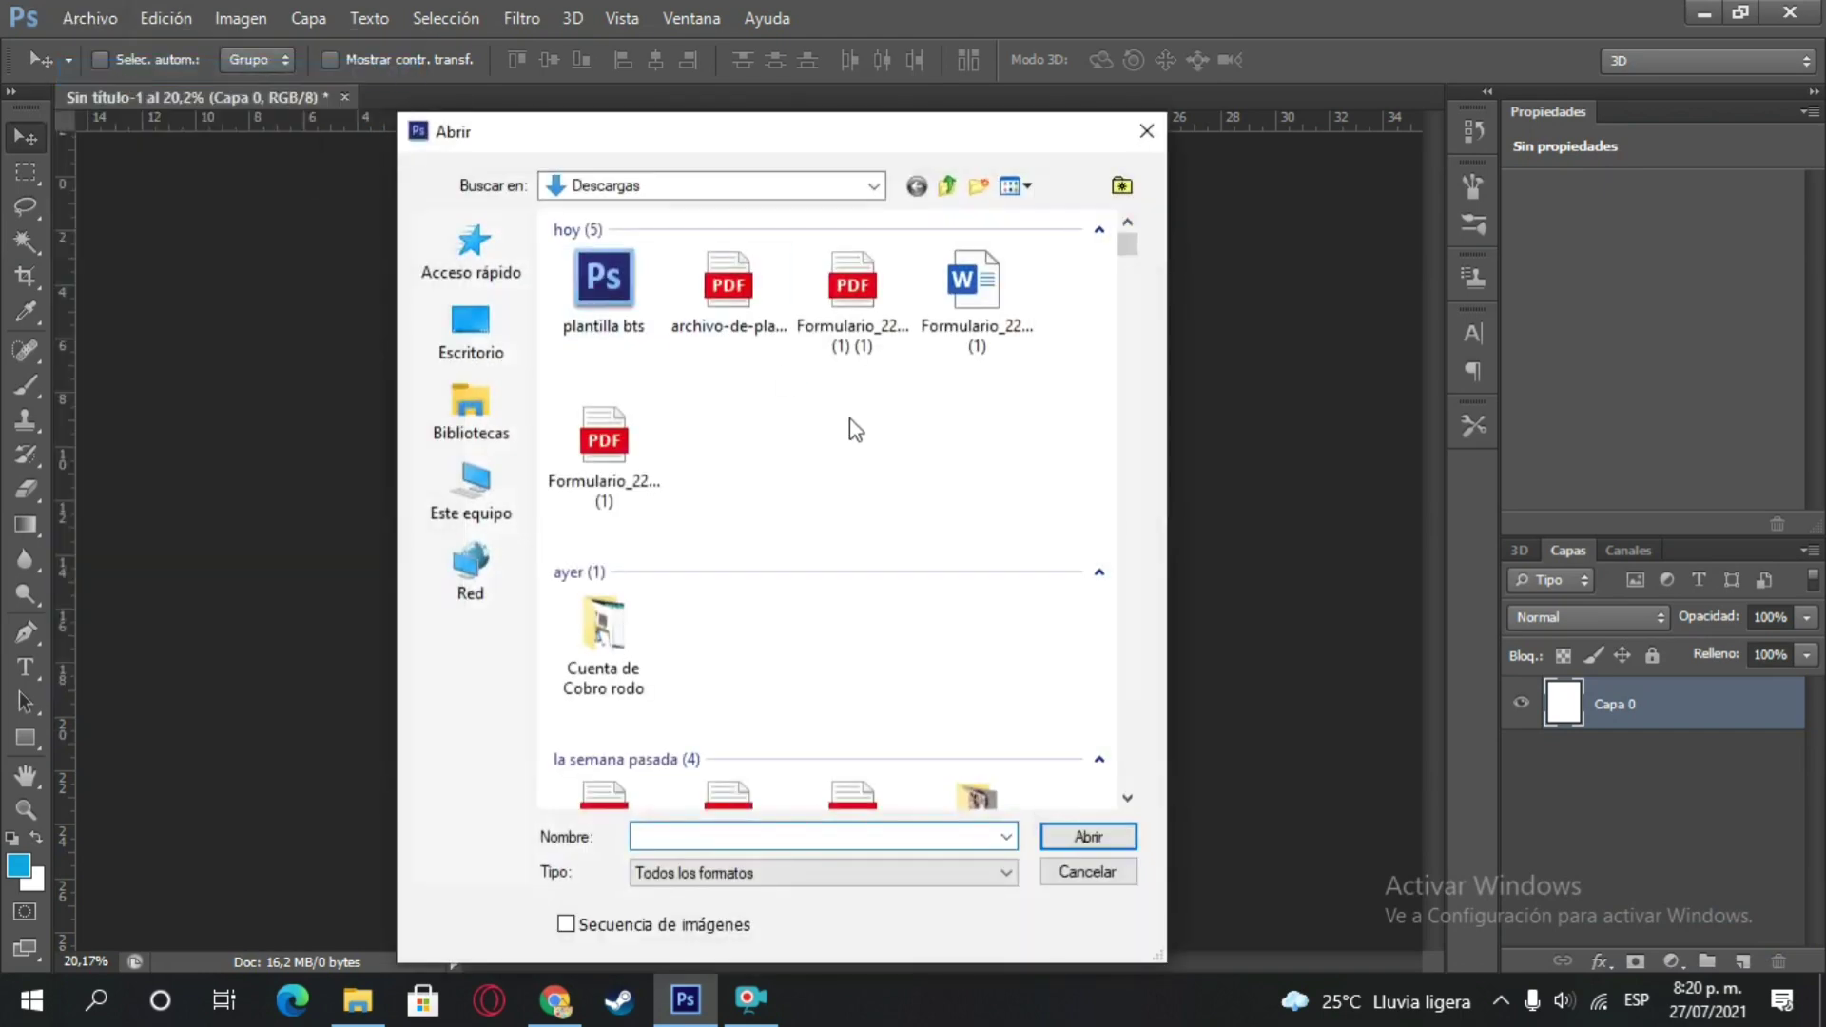
double_click(616, 301)
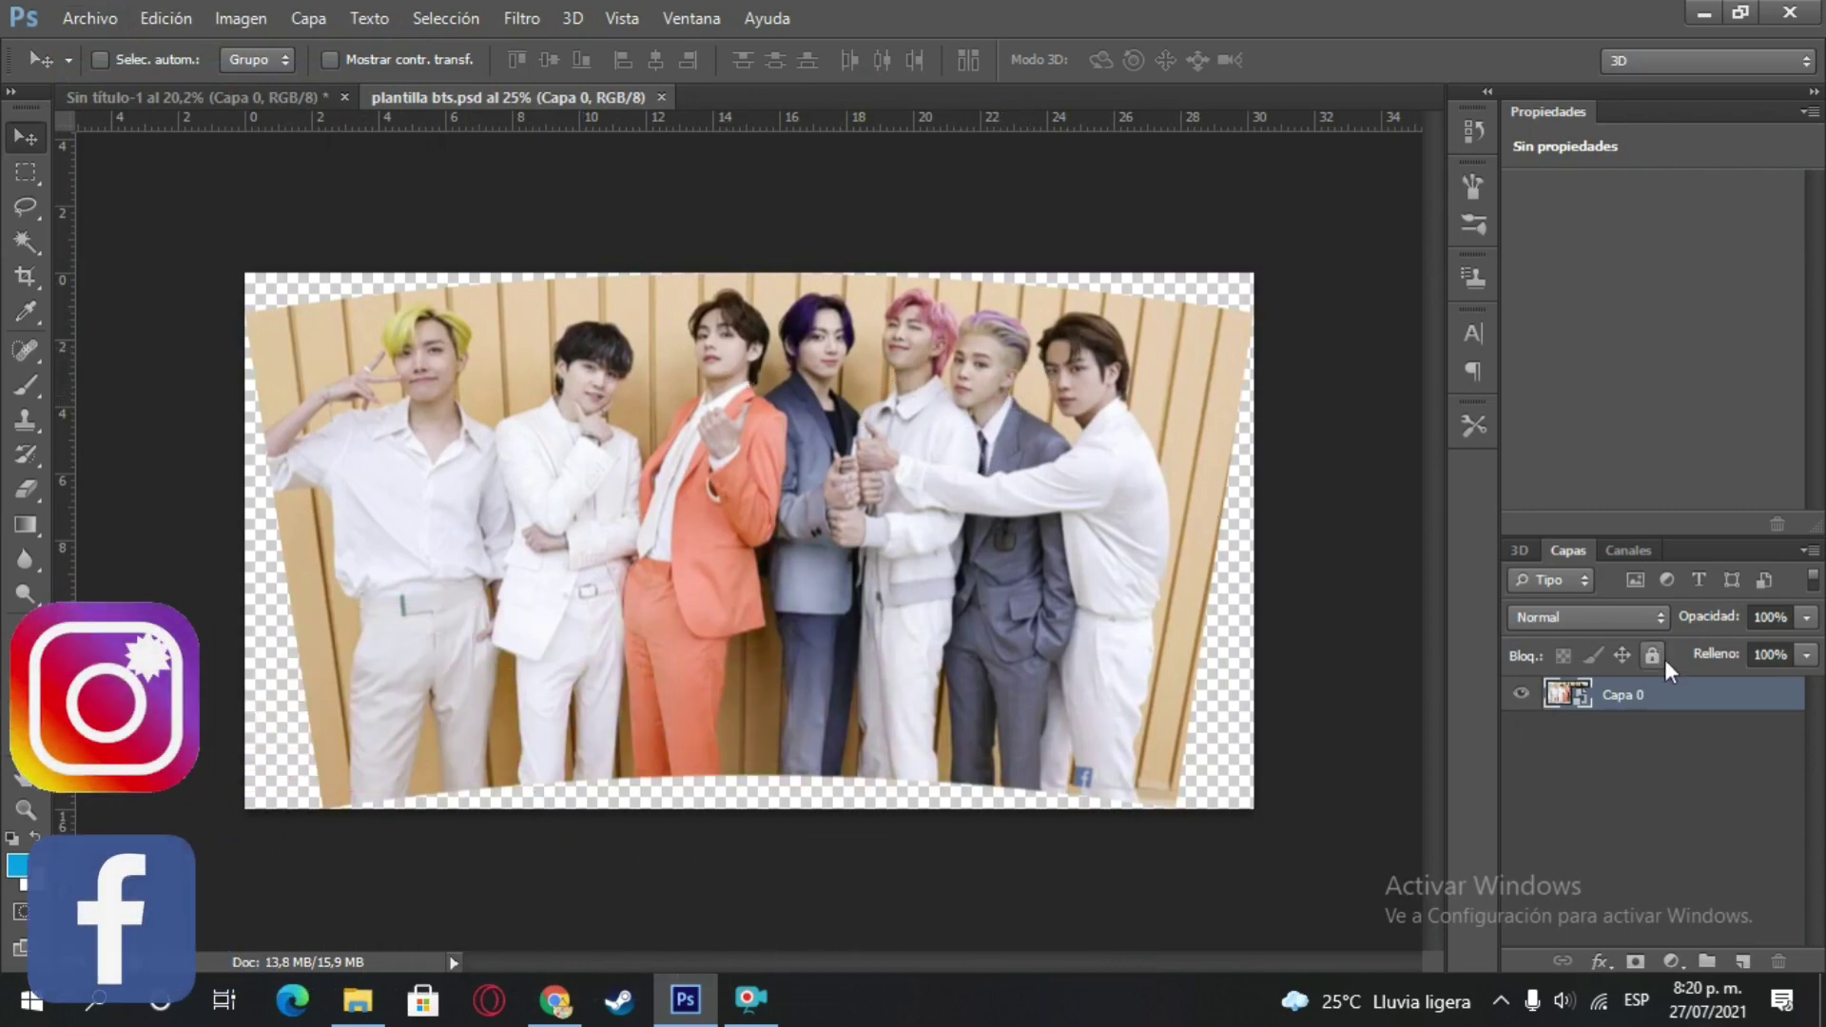
- Open the contents of the smart object Capa 0, select its white Capa 0 layer, and hide the layer 300m-views-1-2
double_click(1580, 698)
click(989, 445)
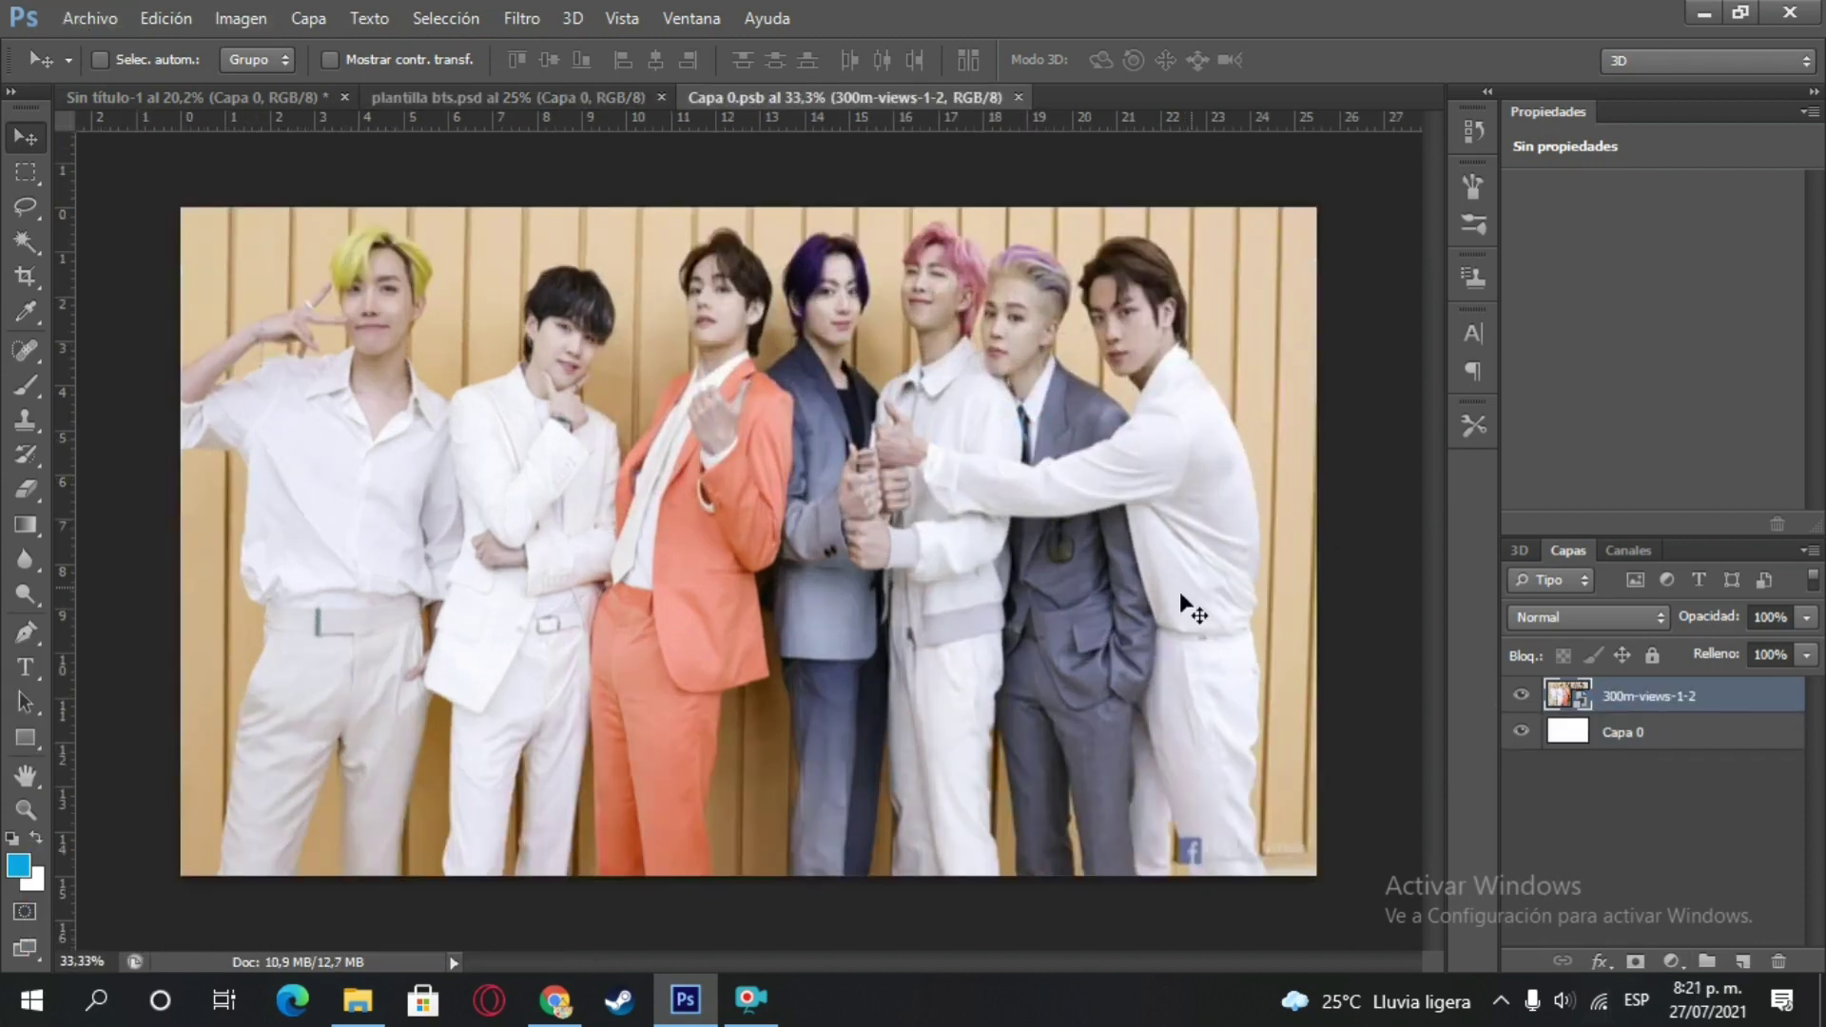
double_click(1658, 697)
click(1676, 732)
drag(1638, 699, 1630, 659)
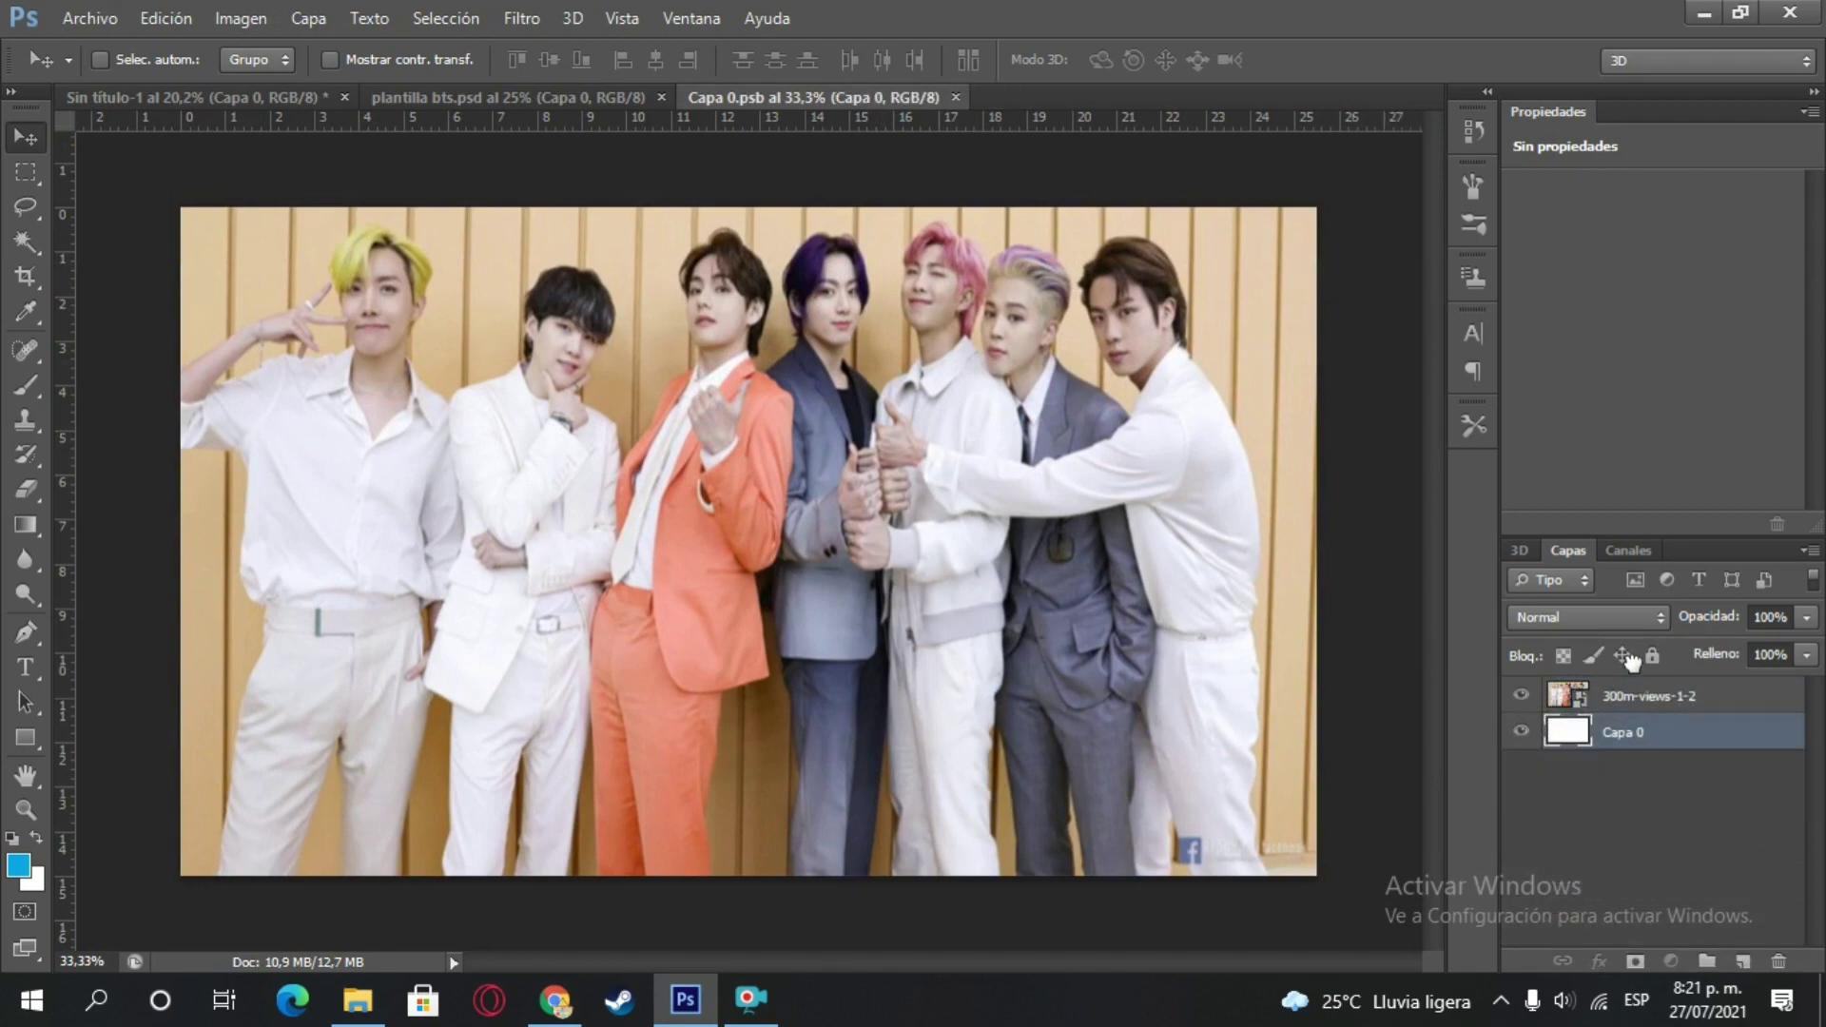
click(1524, 698)
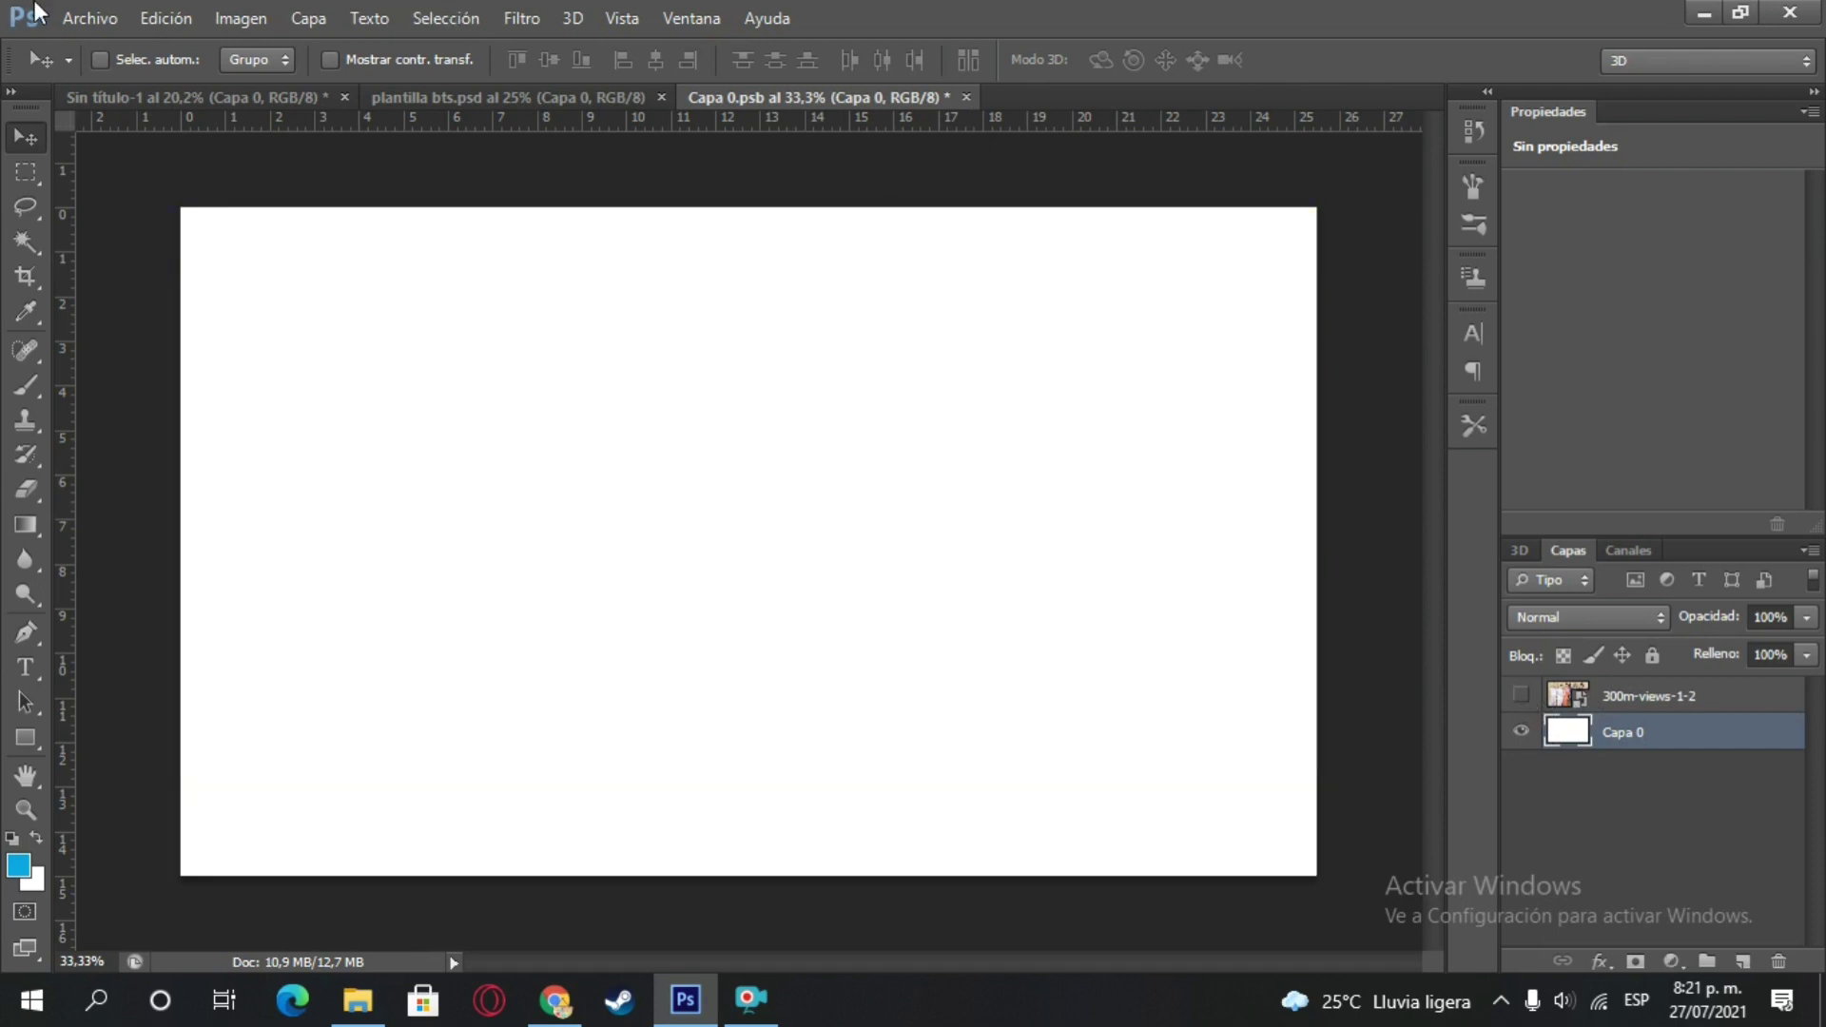
- Place WhatsApp Image 2021-07-07 at 16.19.58 (1) from the imagenes de bts folder in the smart object document
click(106, 21)
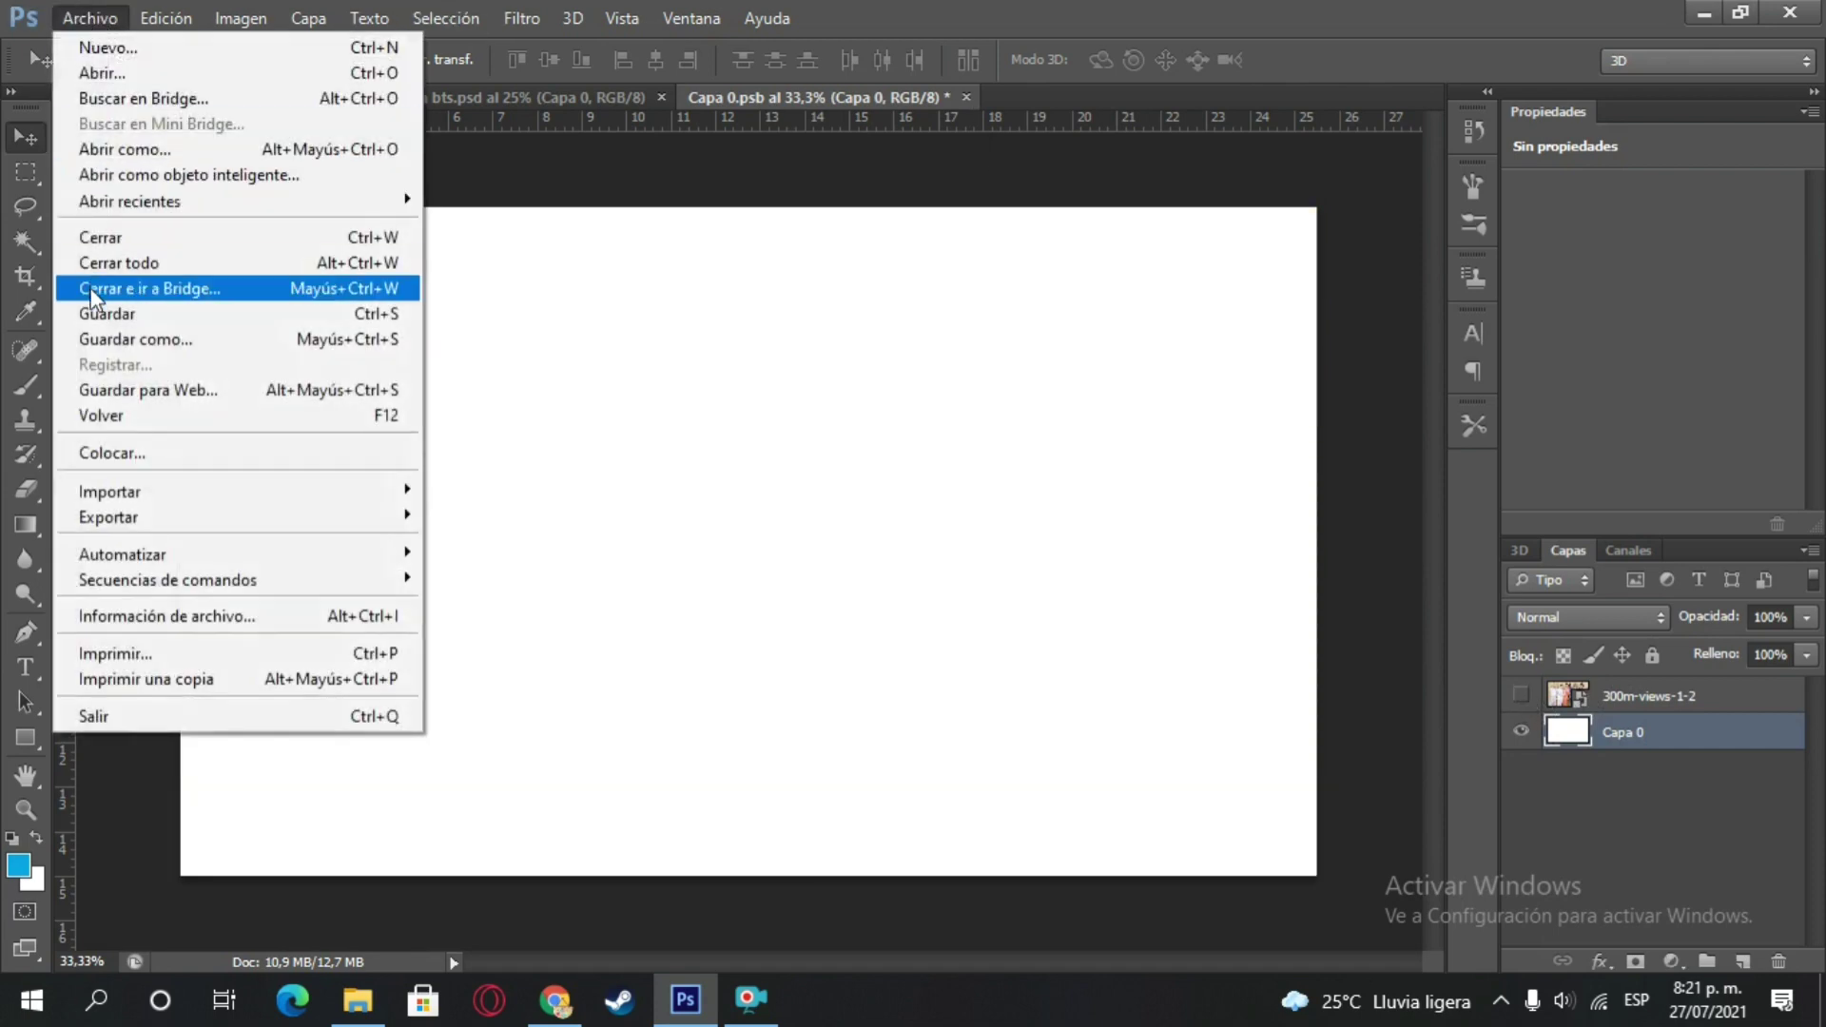
click(105, 453)
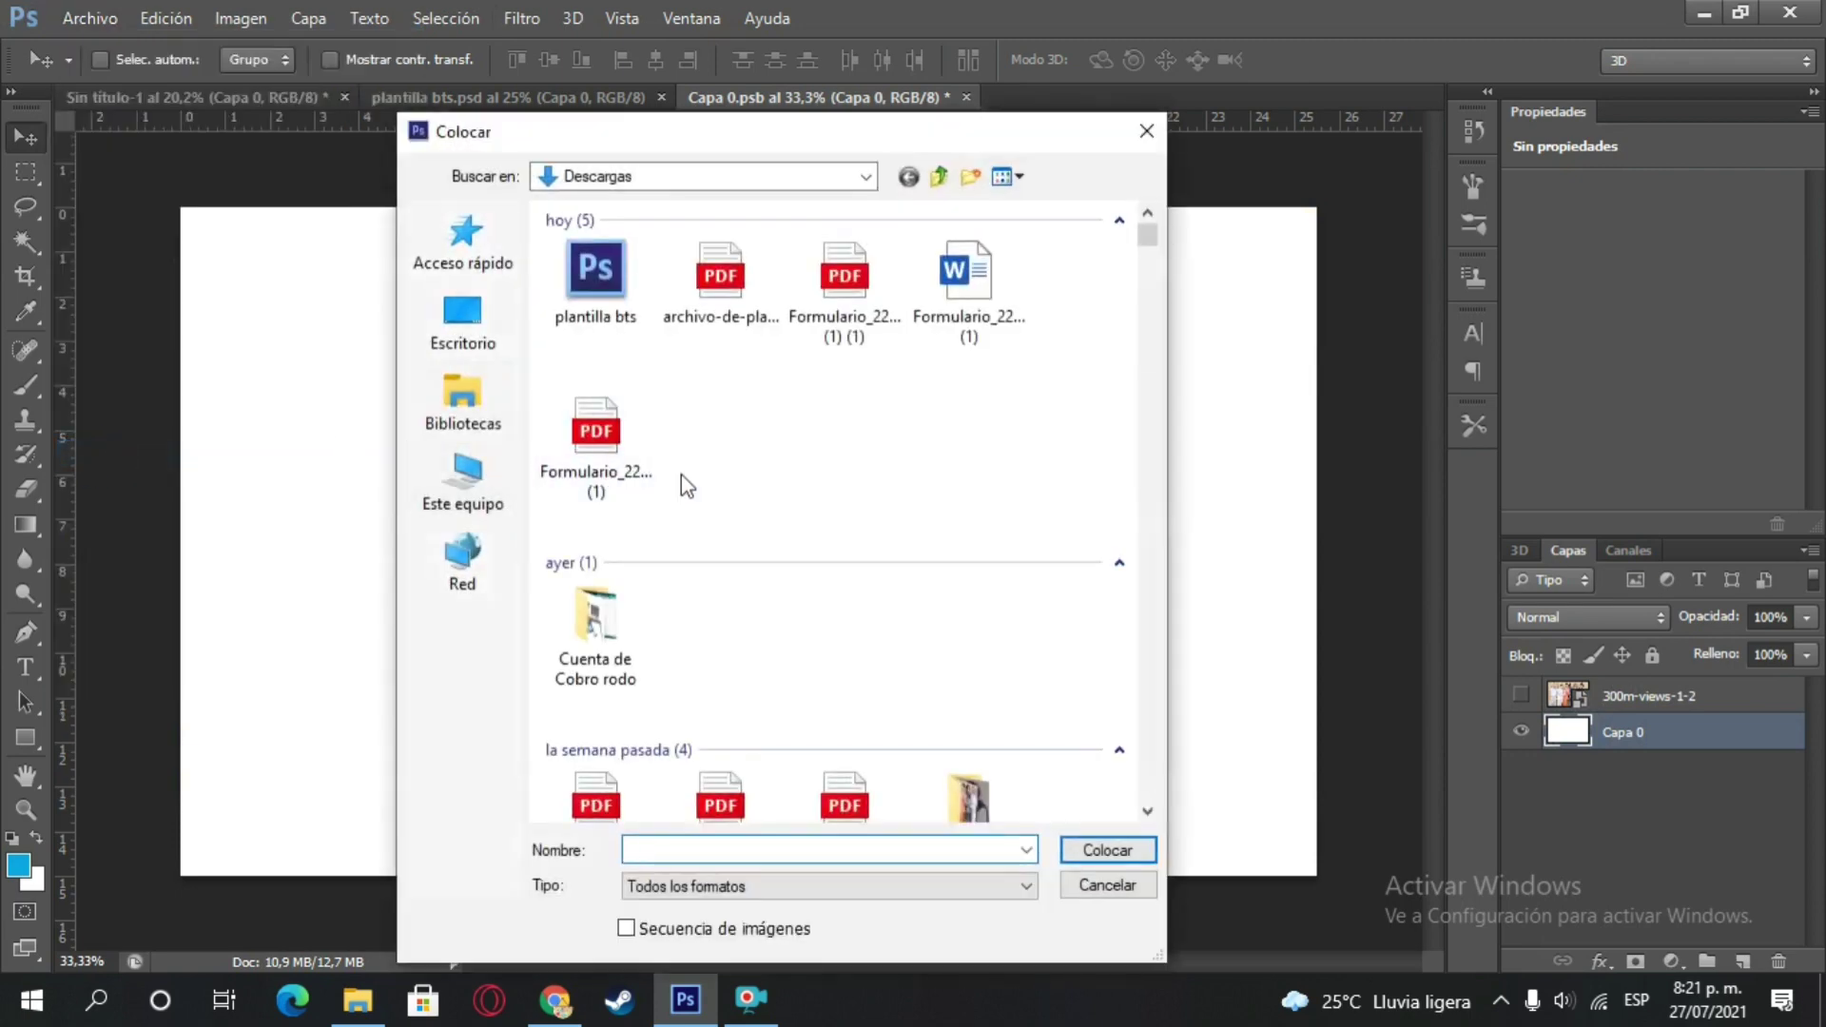
scroll(681, 481, down, 3)
double_click(967, 571)
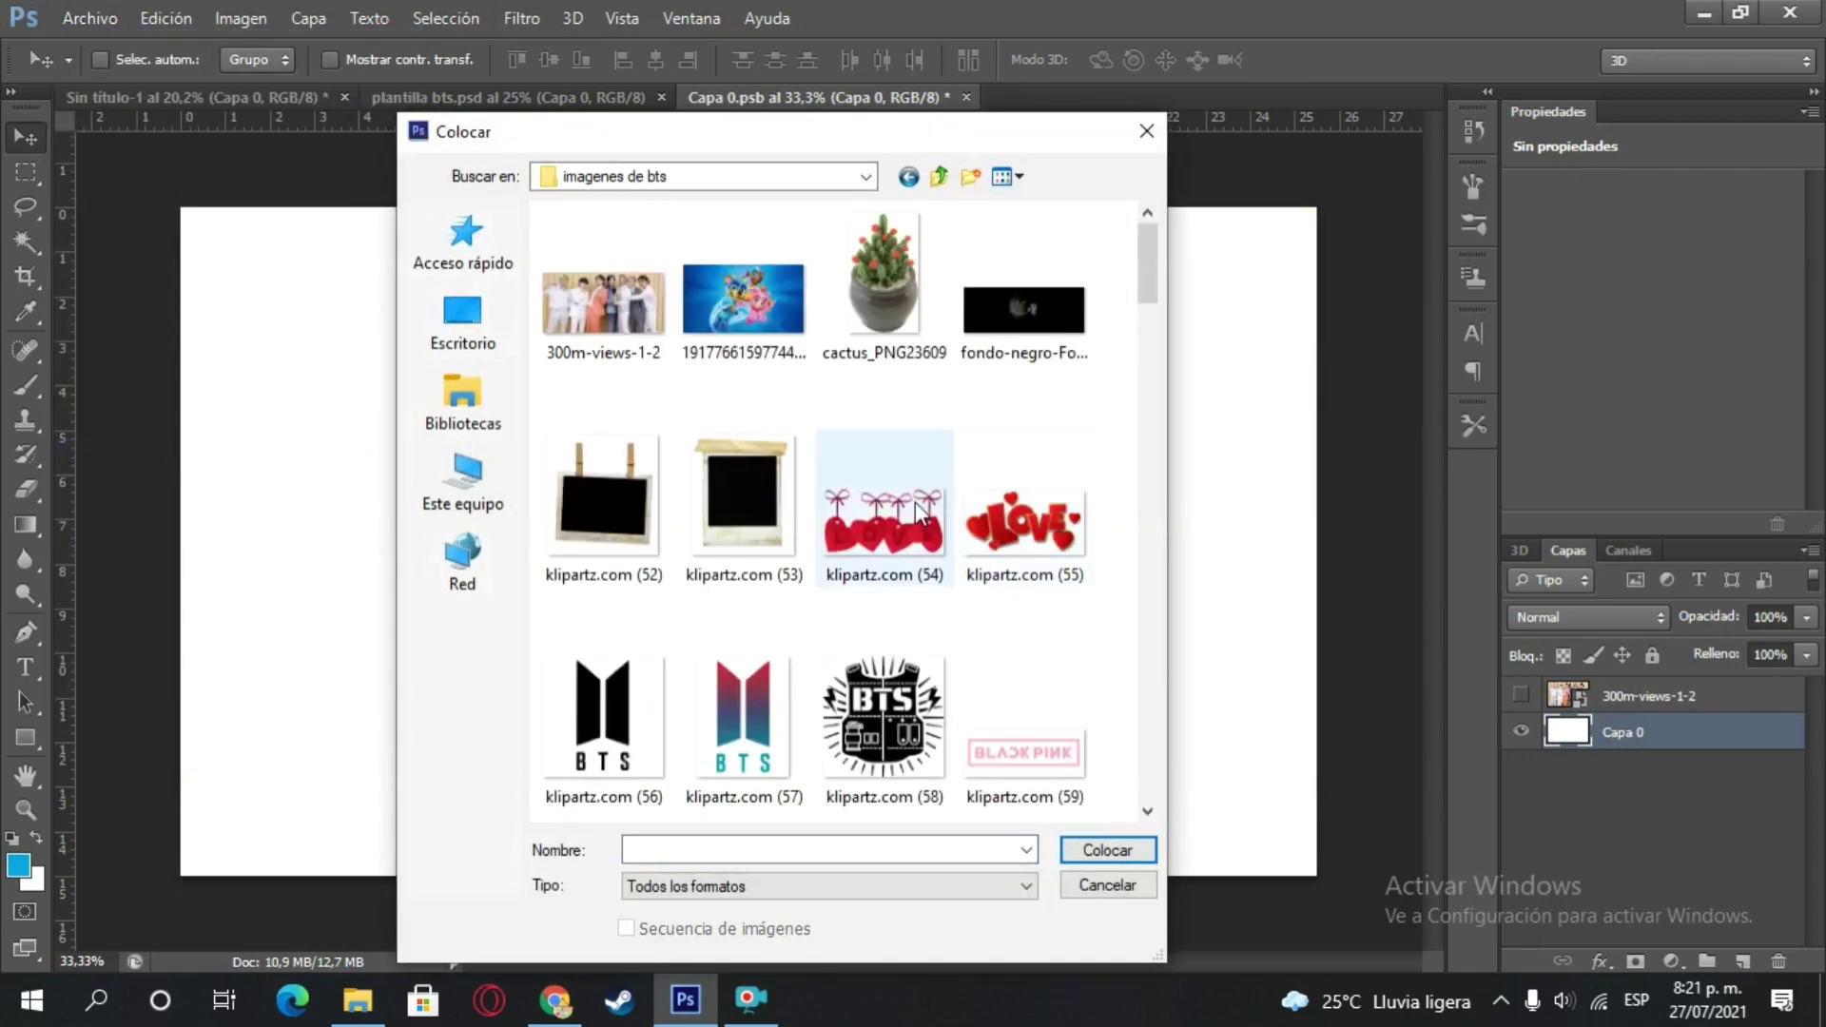
scroll(919, 509, down, 5)
scroll(915, 509, down, 10)
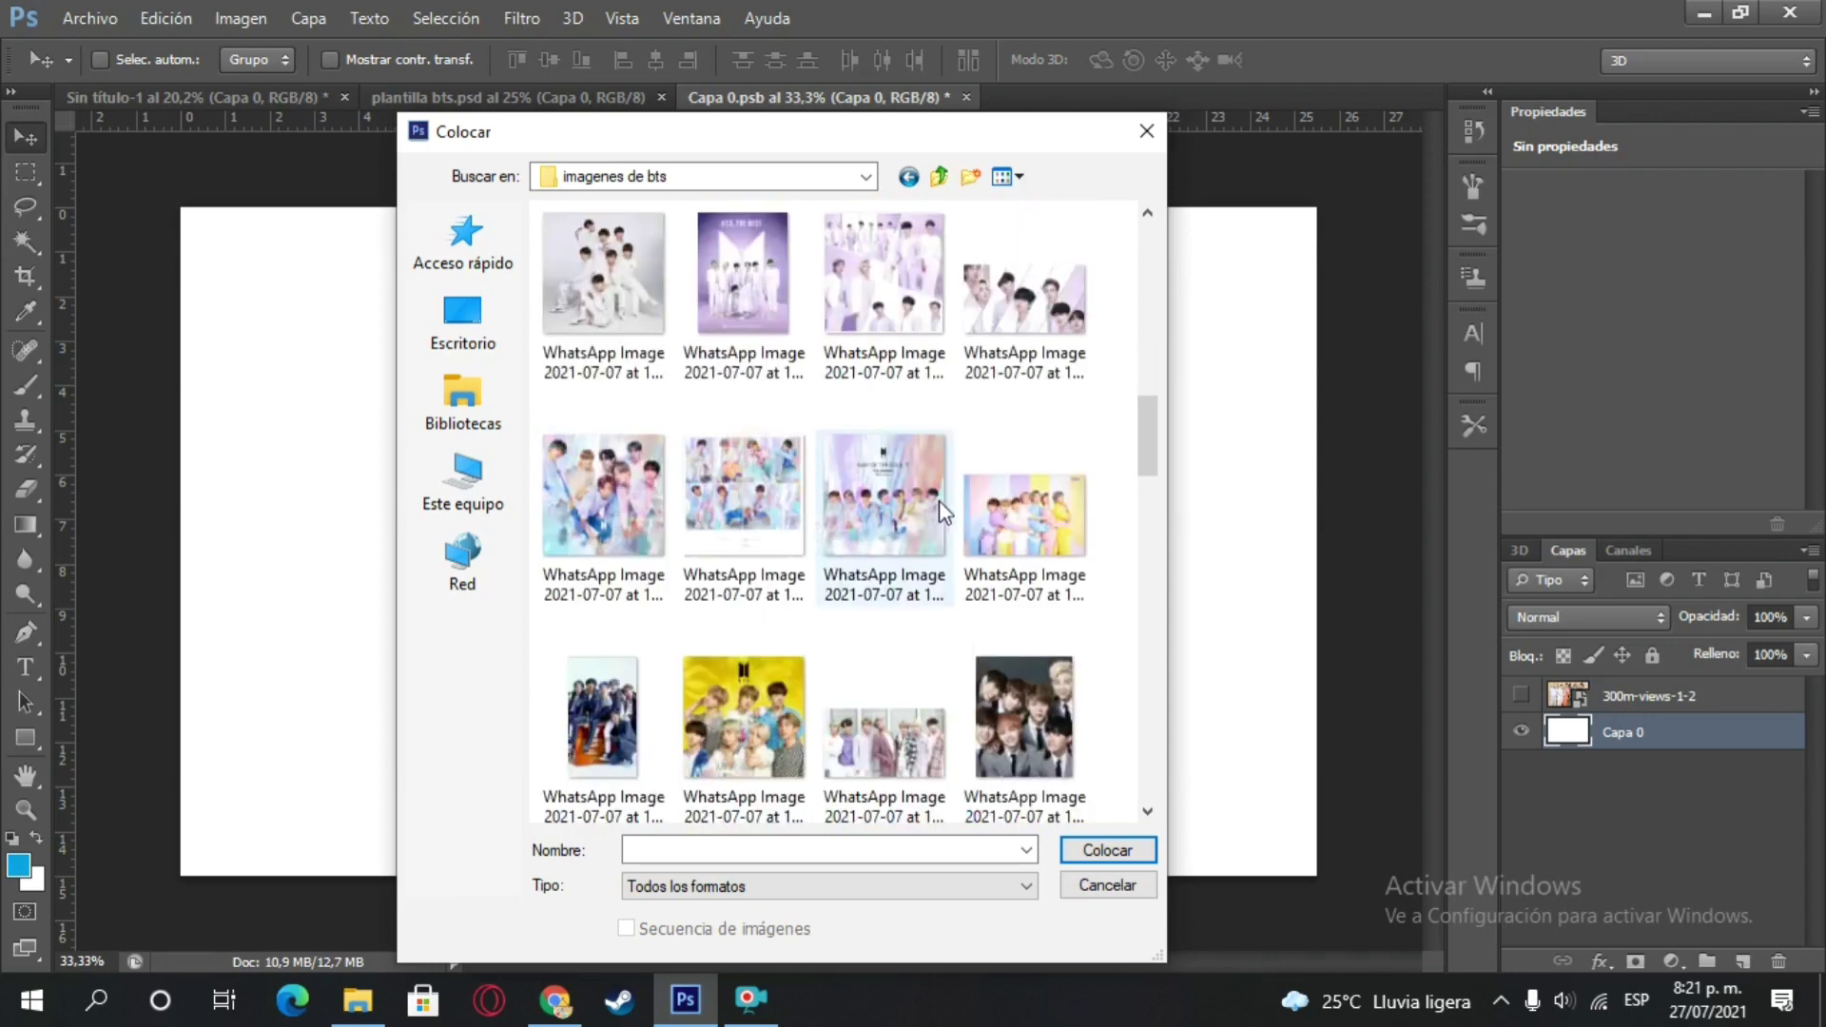
scroll(1063, 555, down, 3)
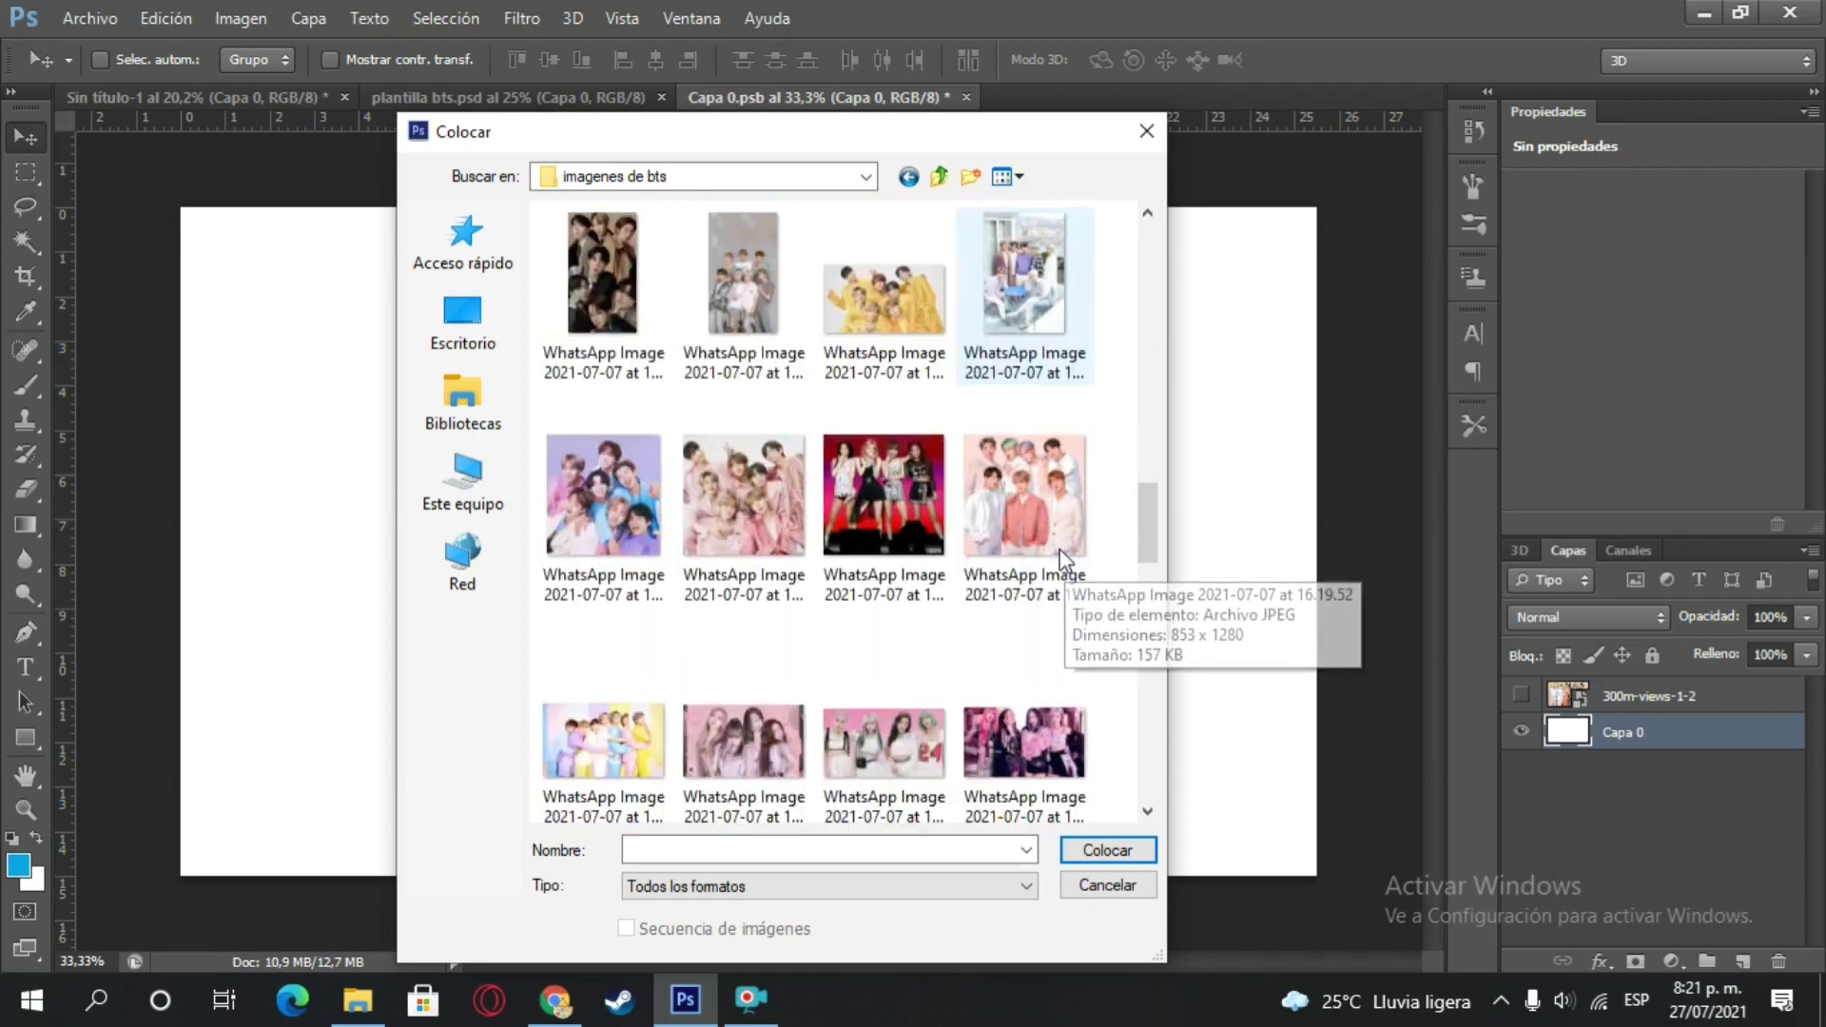
scroll(715, 531, down, 3)
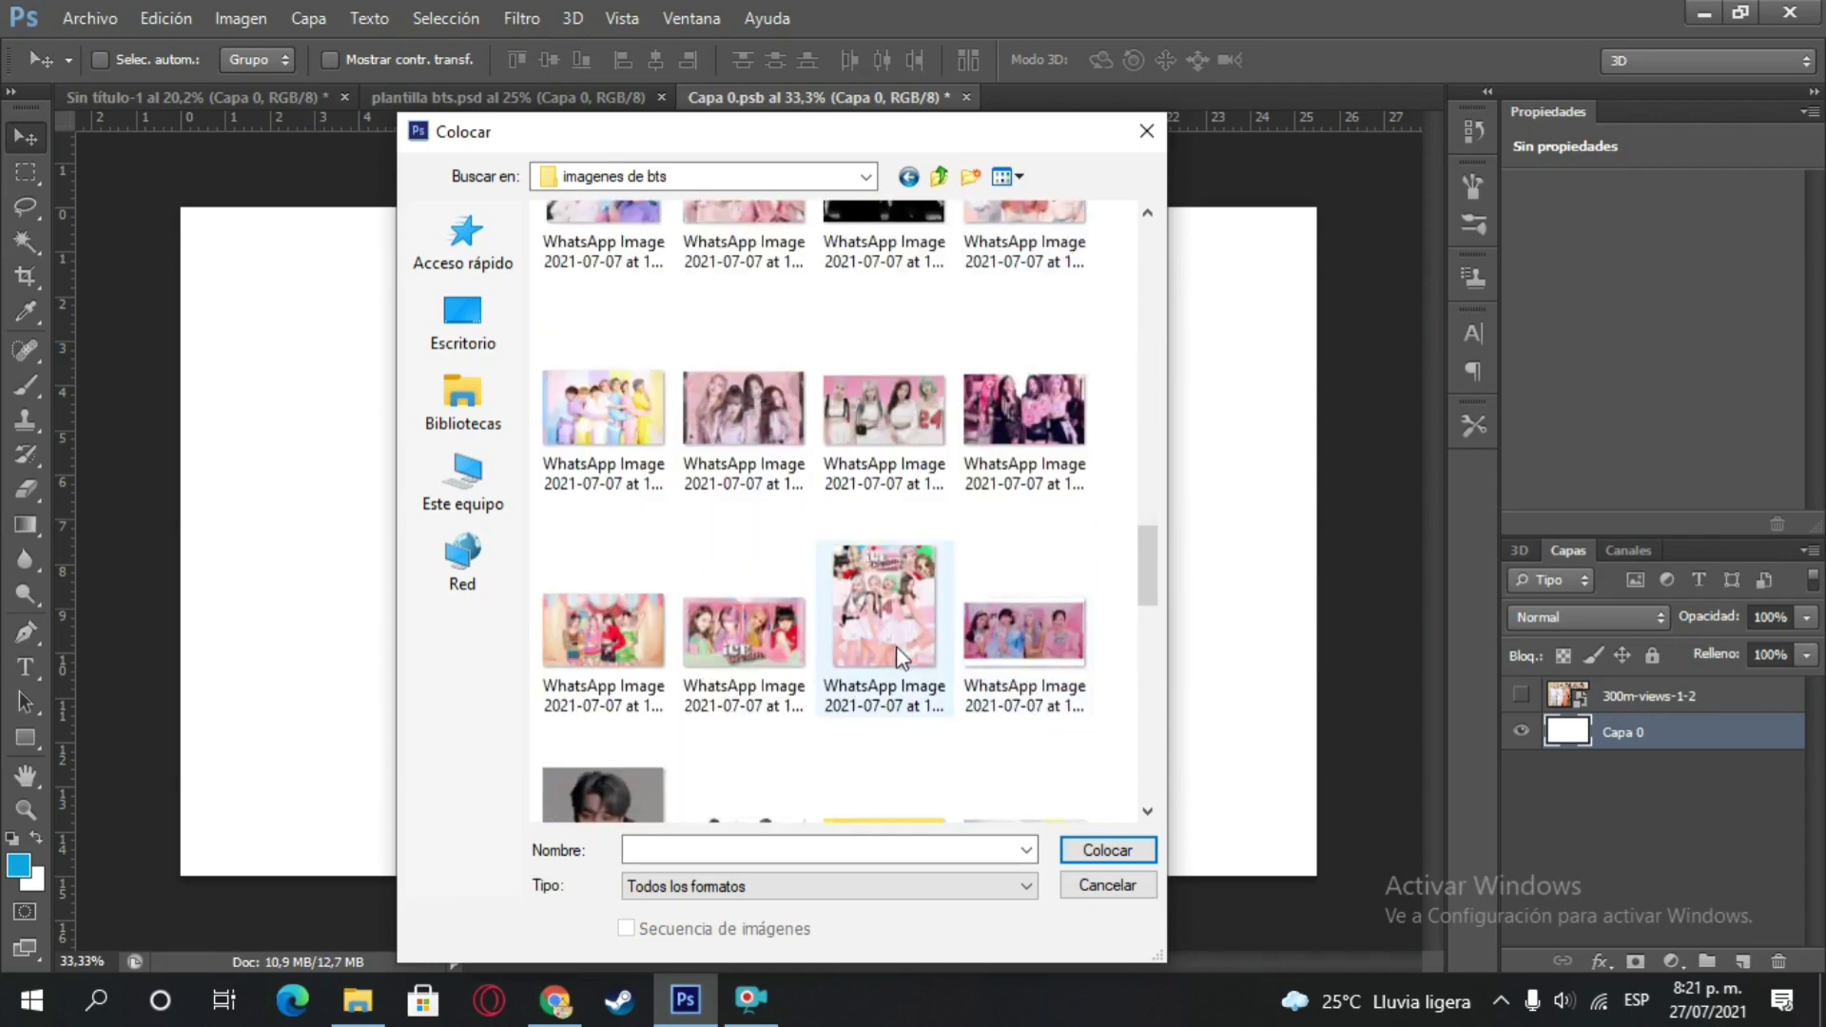
double_click(883, 409)
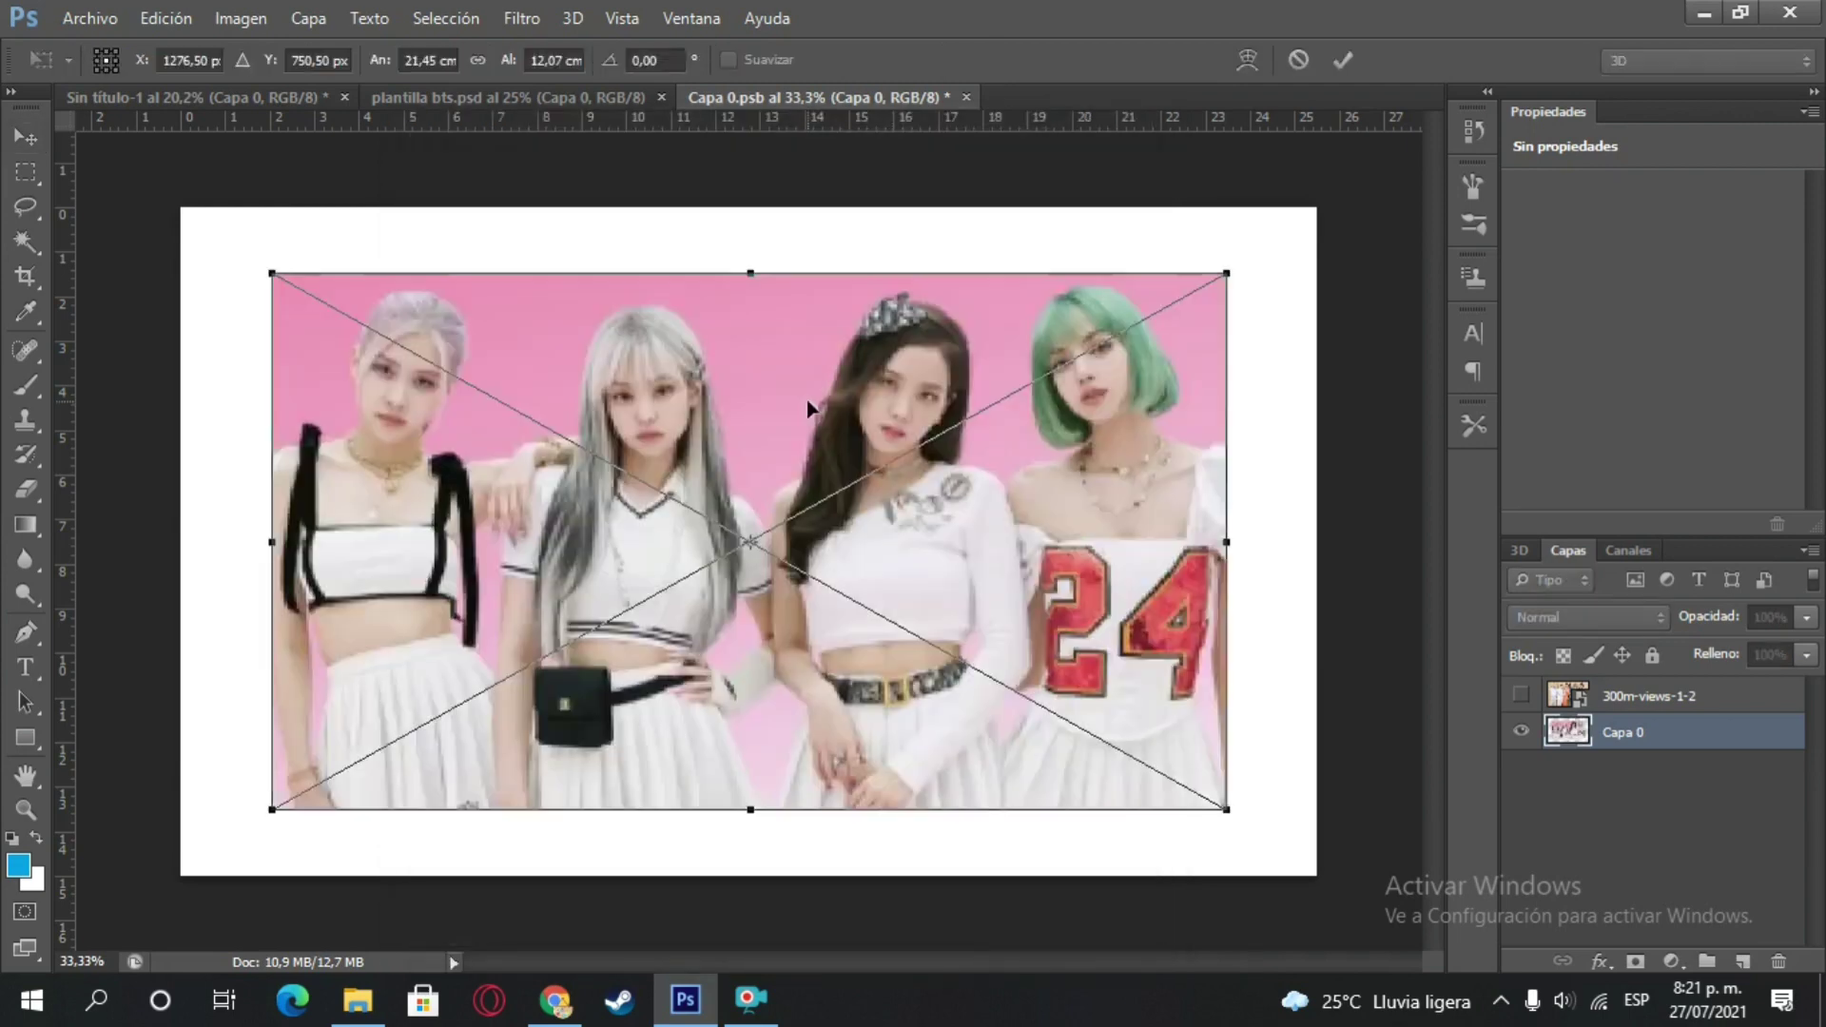
- Stretch the placed image to 25,50 × 15,00 cm so it fills the canvas, and commit the placement
drag(557, 355, 470, 285)
drag(1144, 751, 1331, 885)
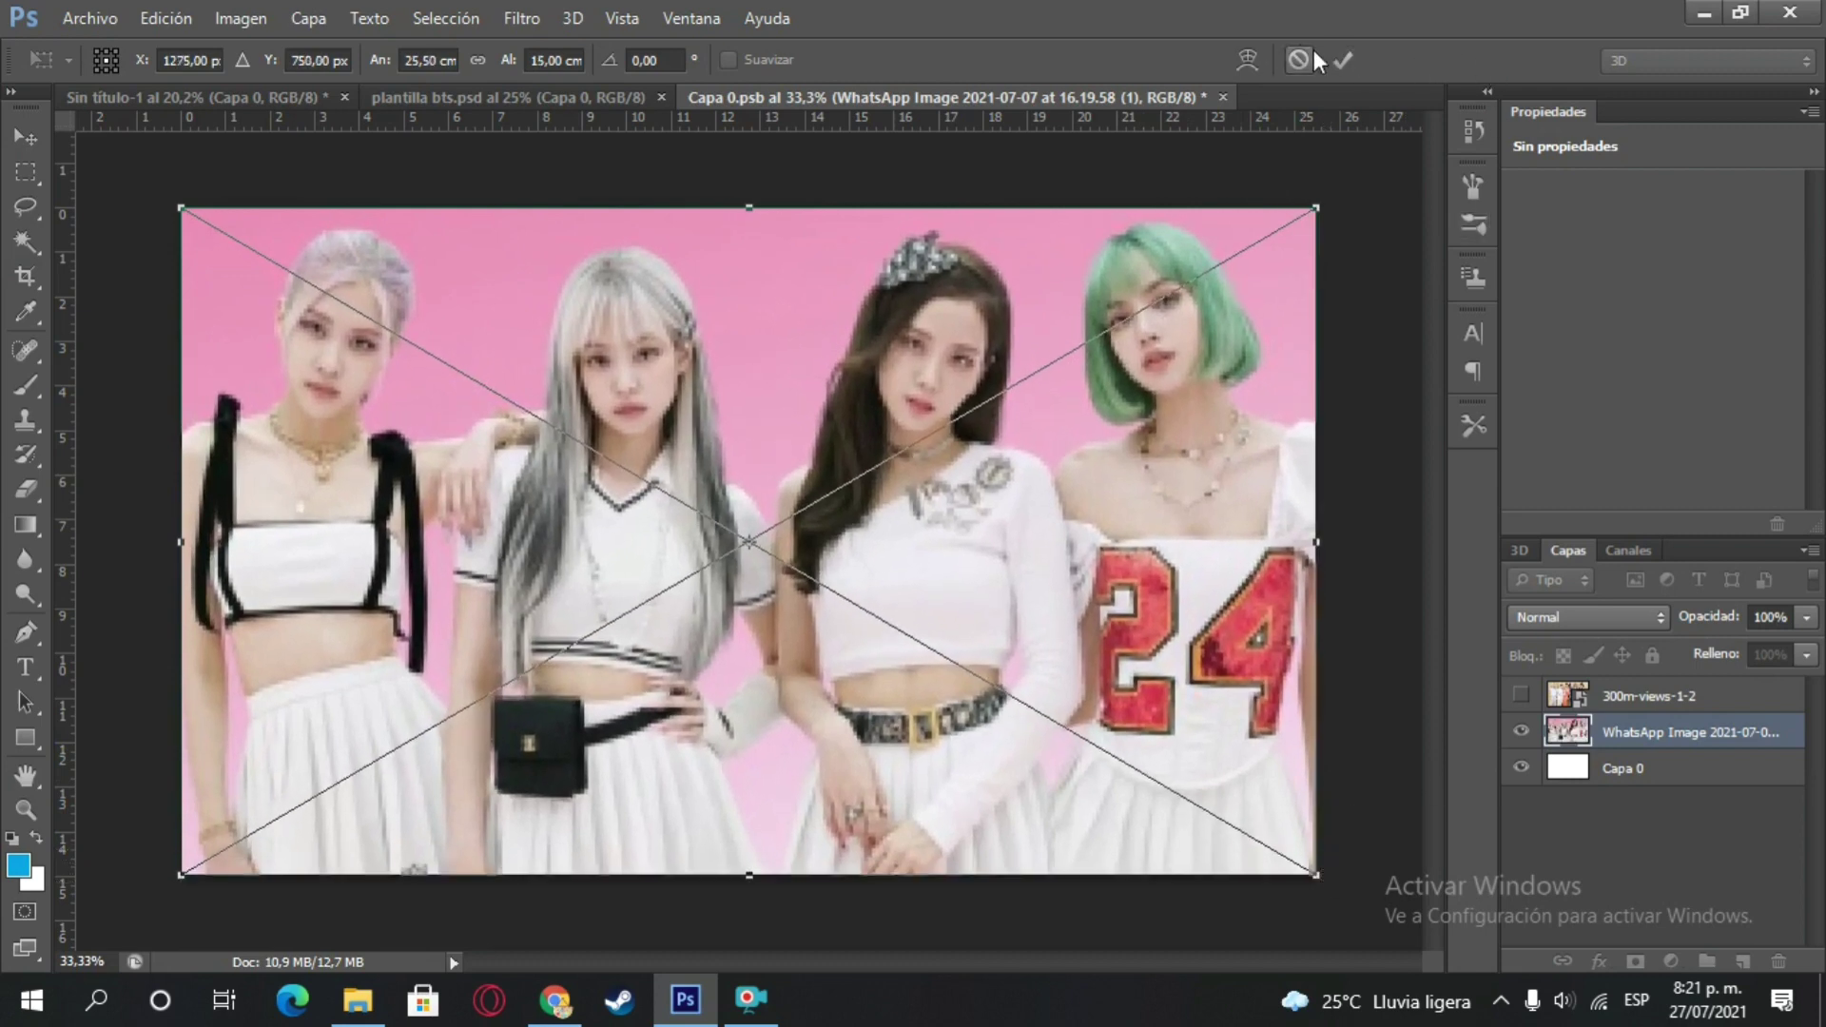
click(1342, 61)
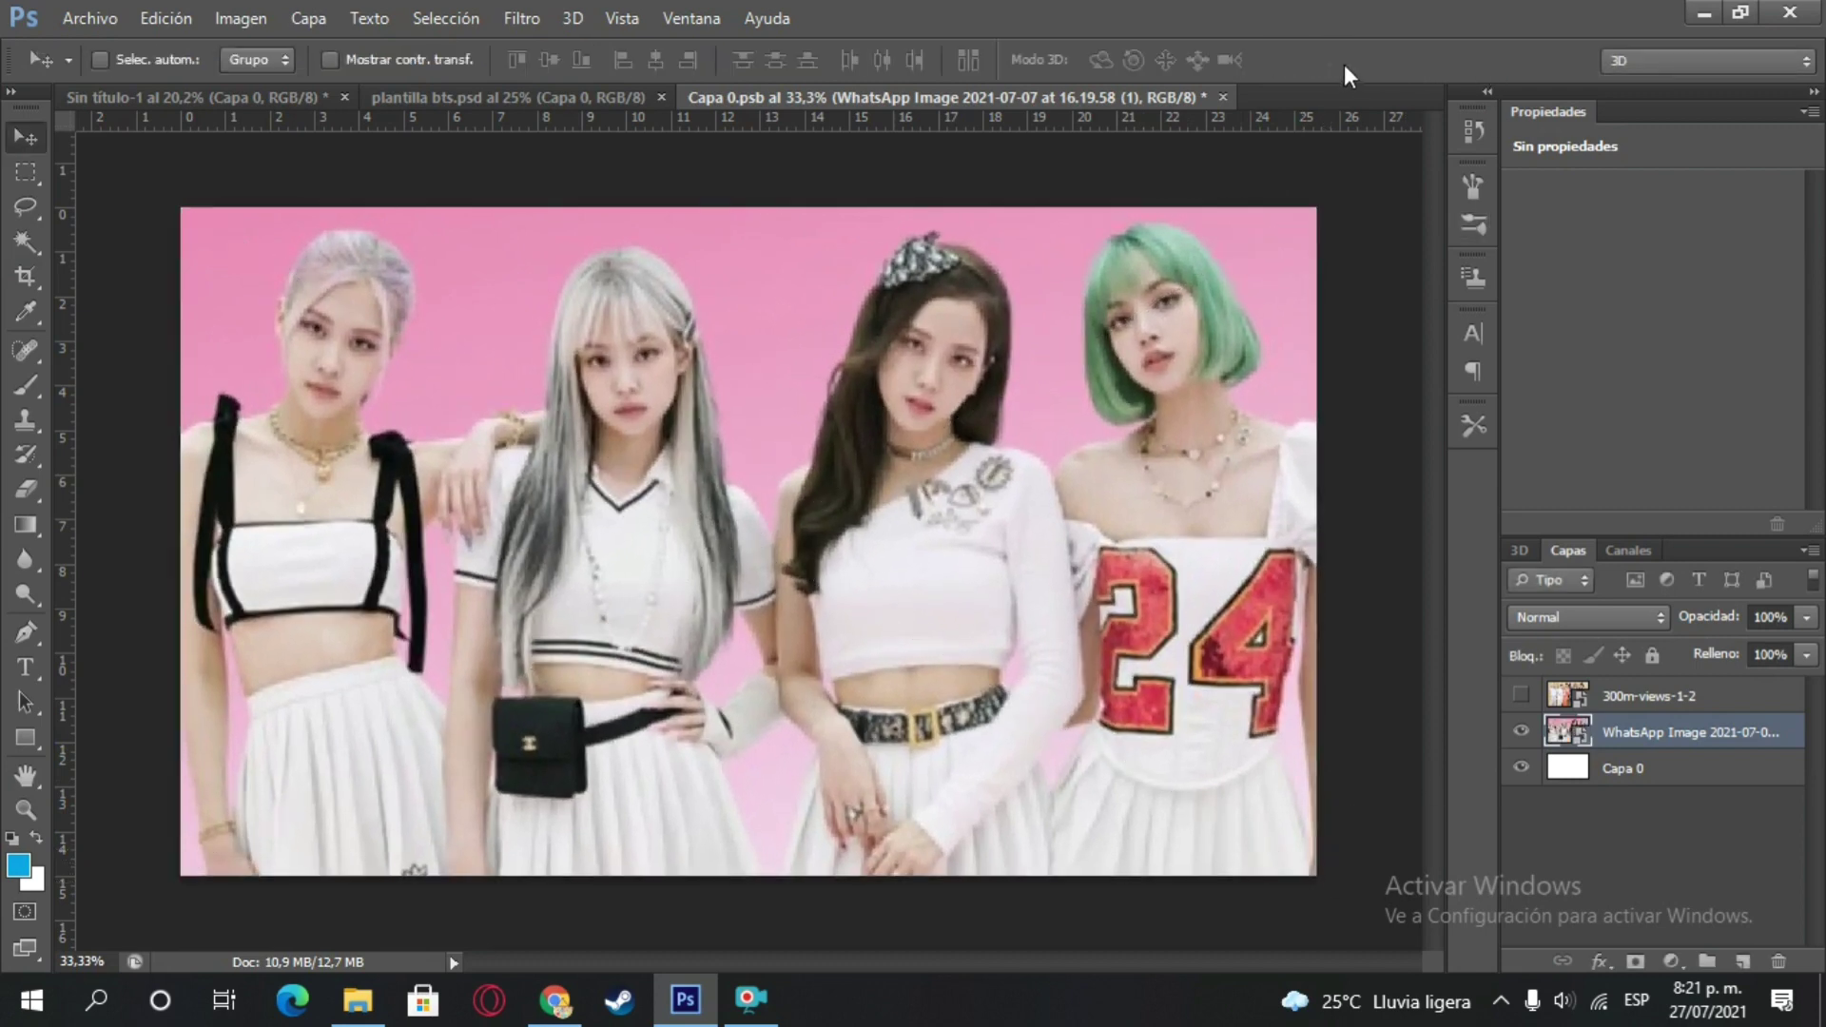
- Close the smart object document Capa 0.psb and the template plantilla bts.psd, saving the changes in both
click(1223, 97)
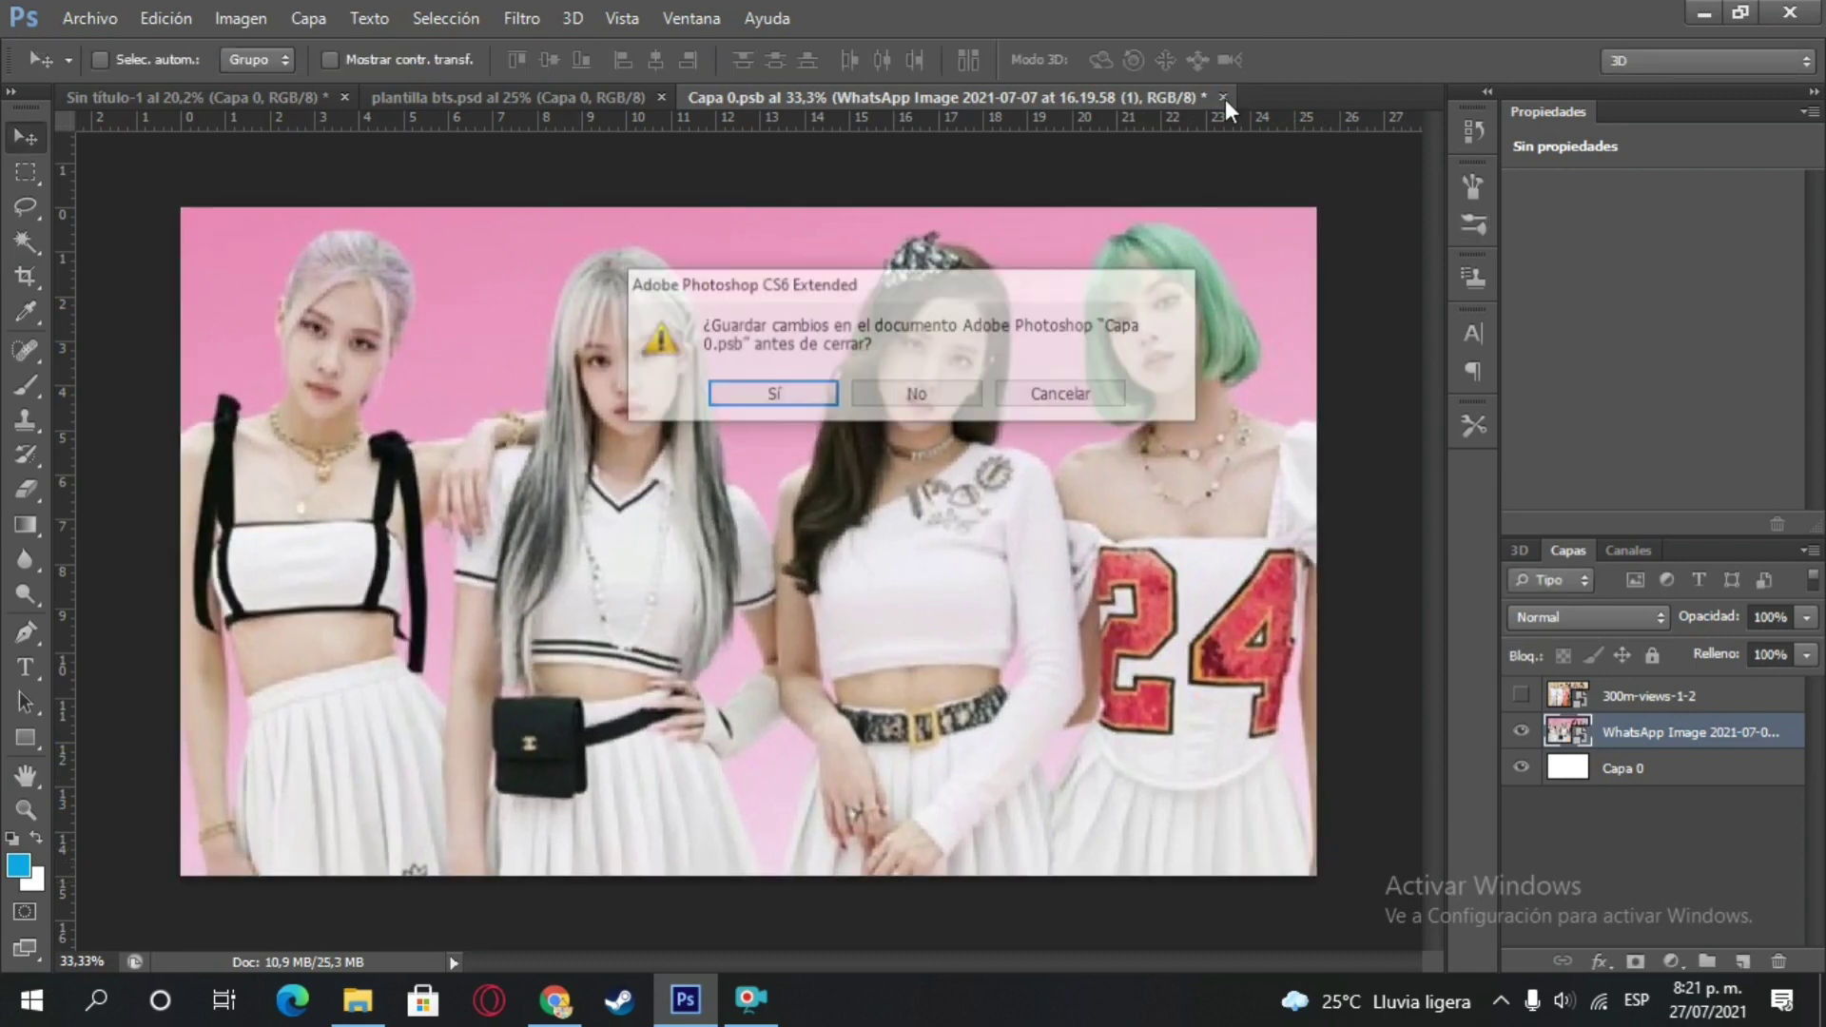
click(772, 395)
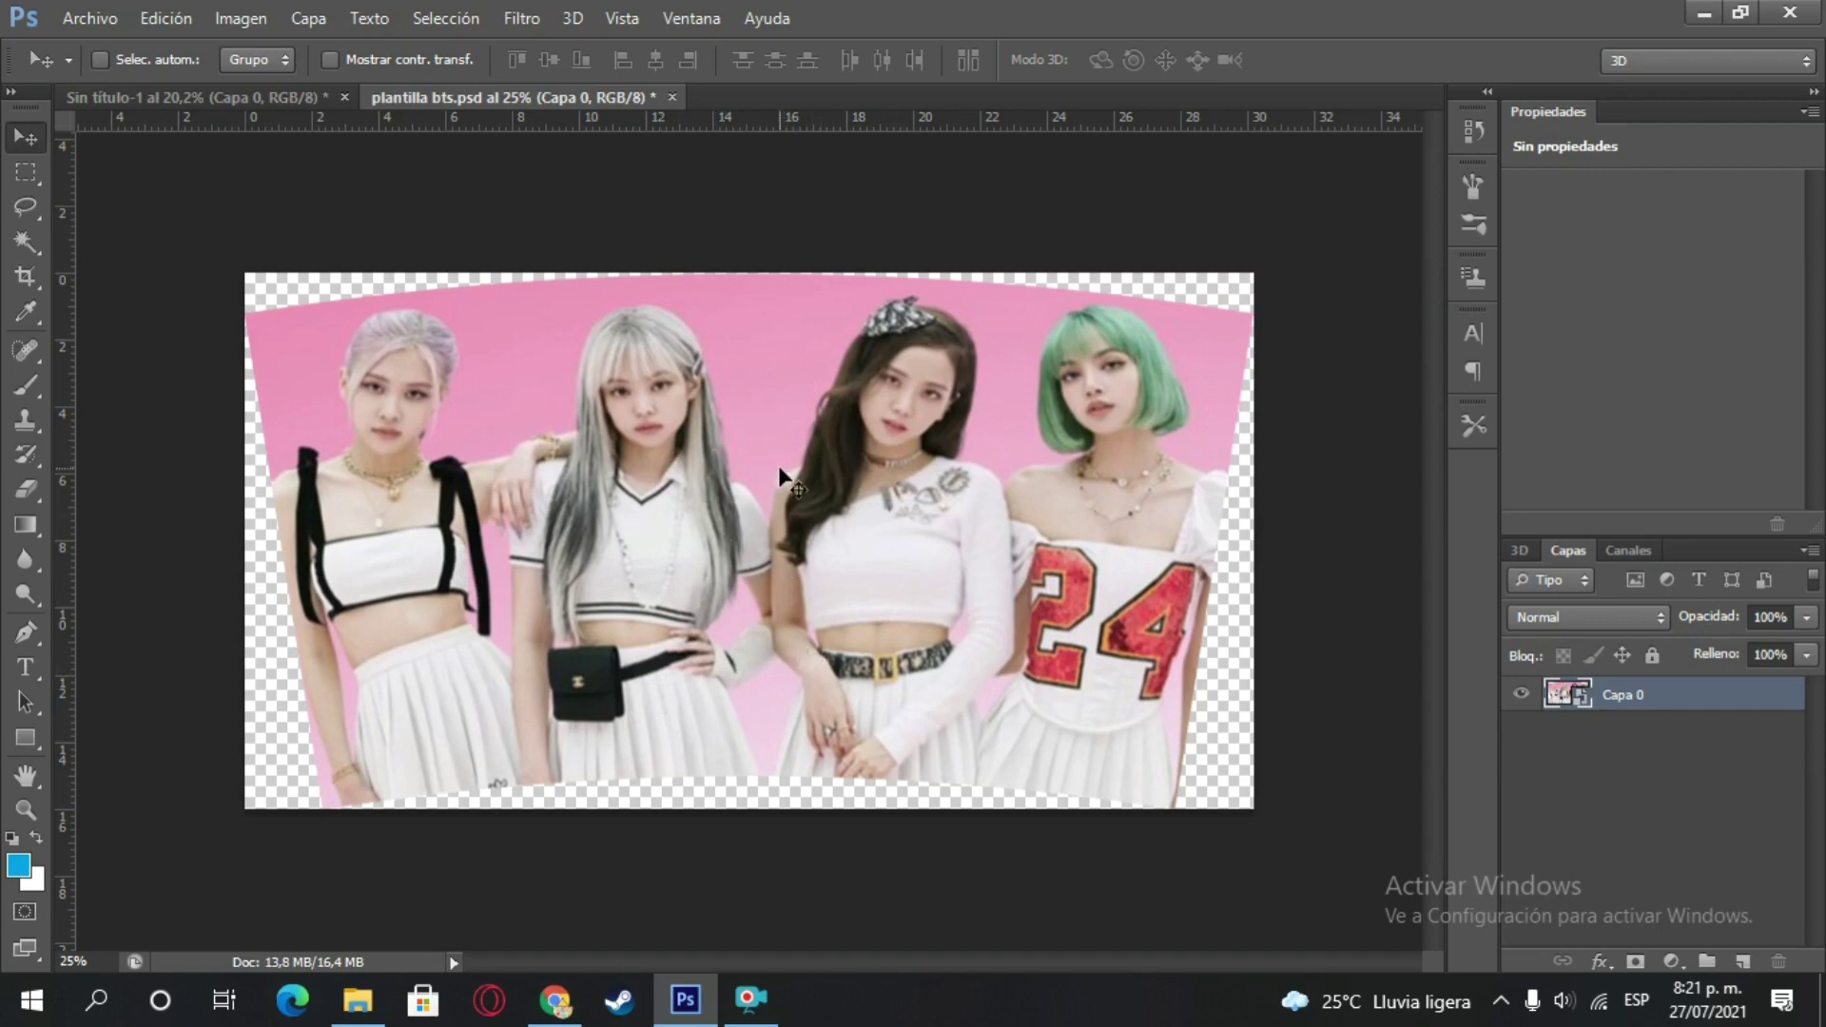
click(671, 97)
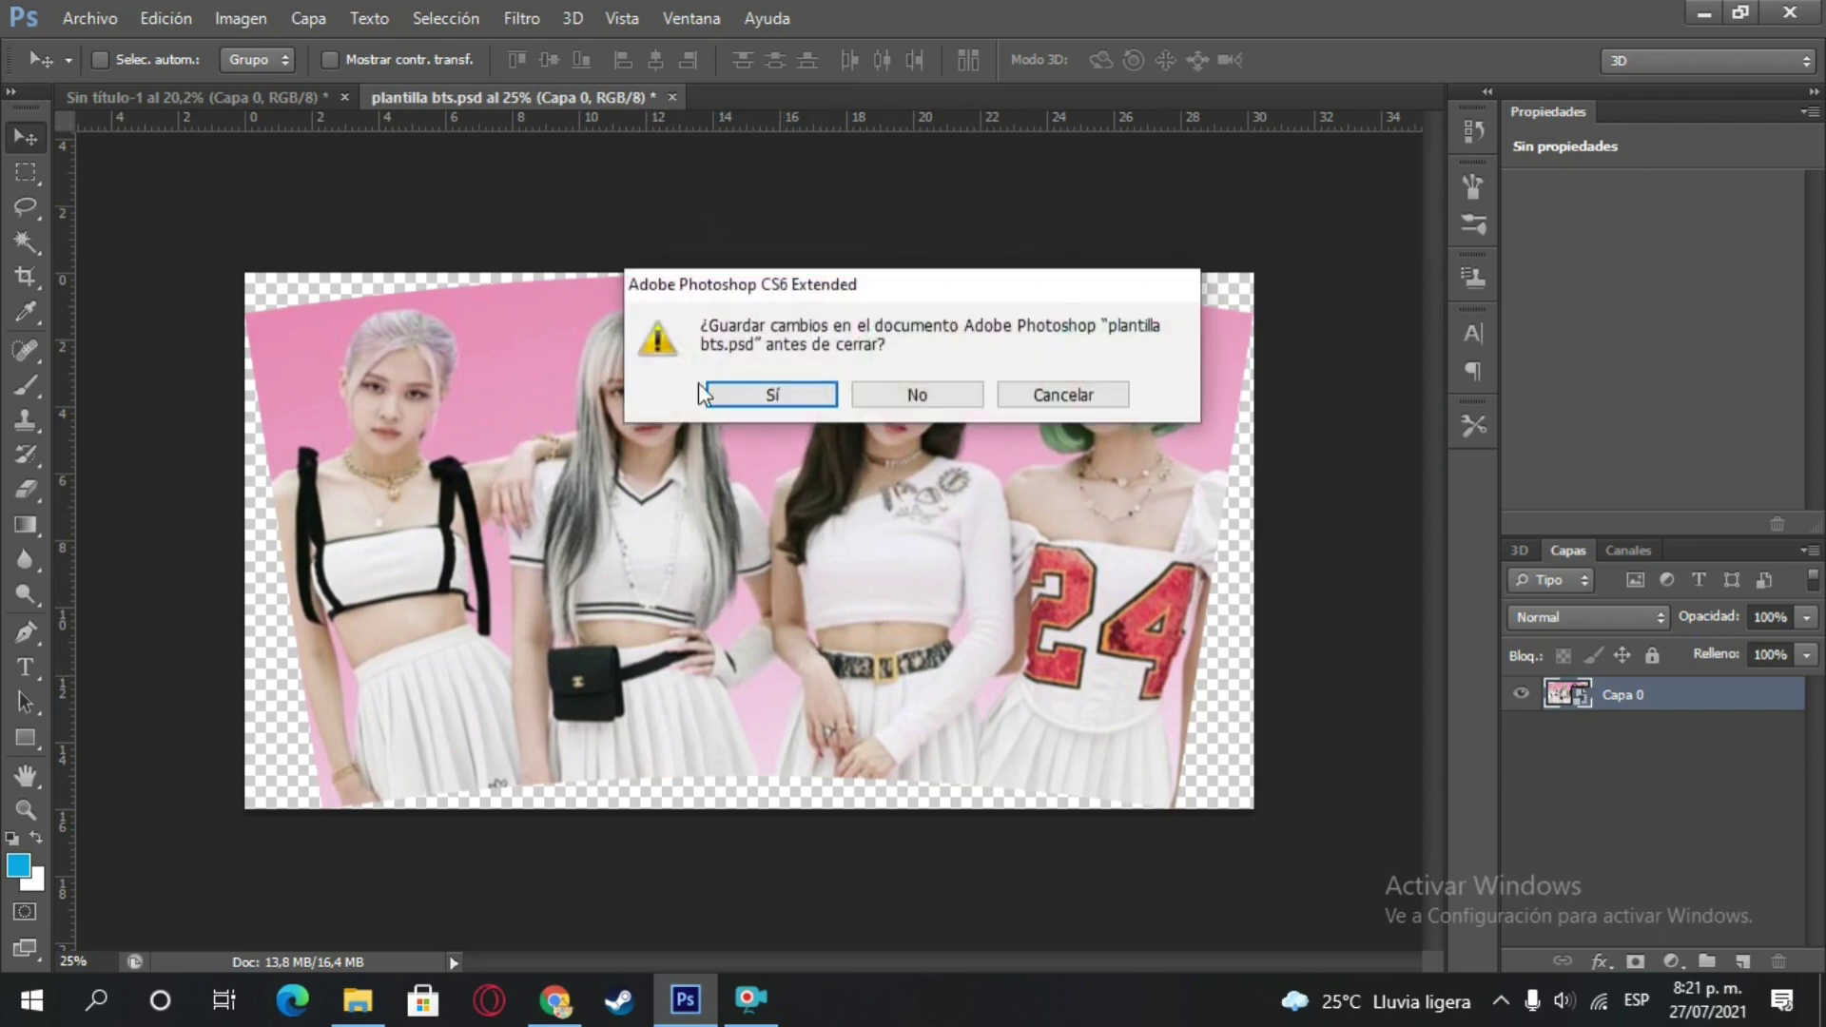
click(734, 402)
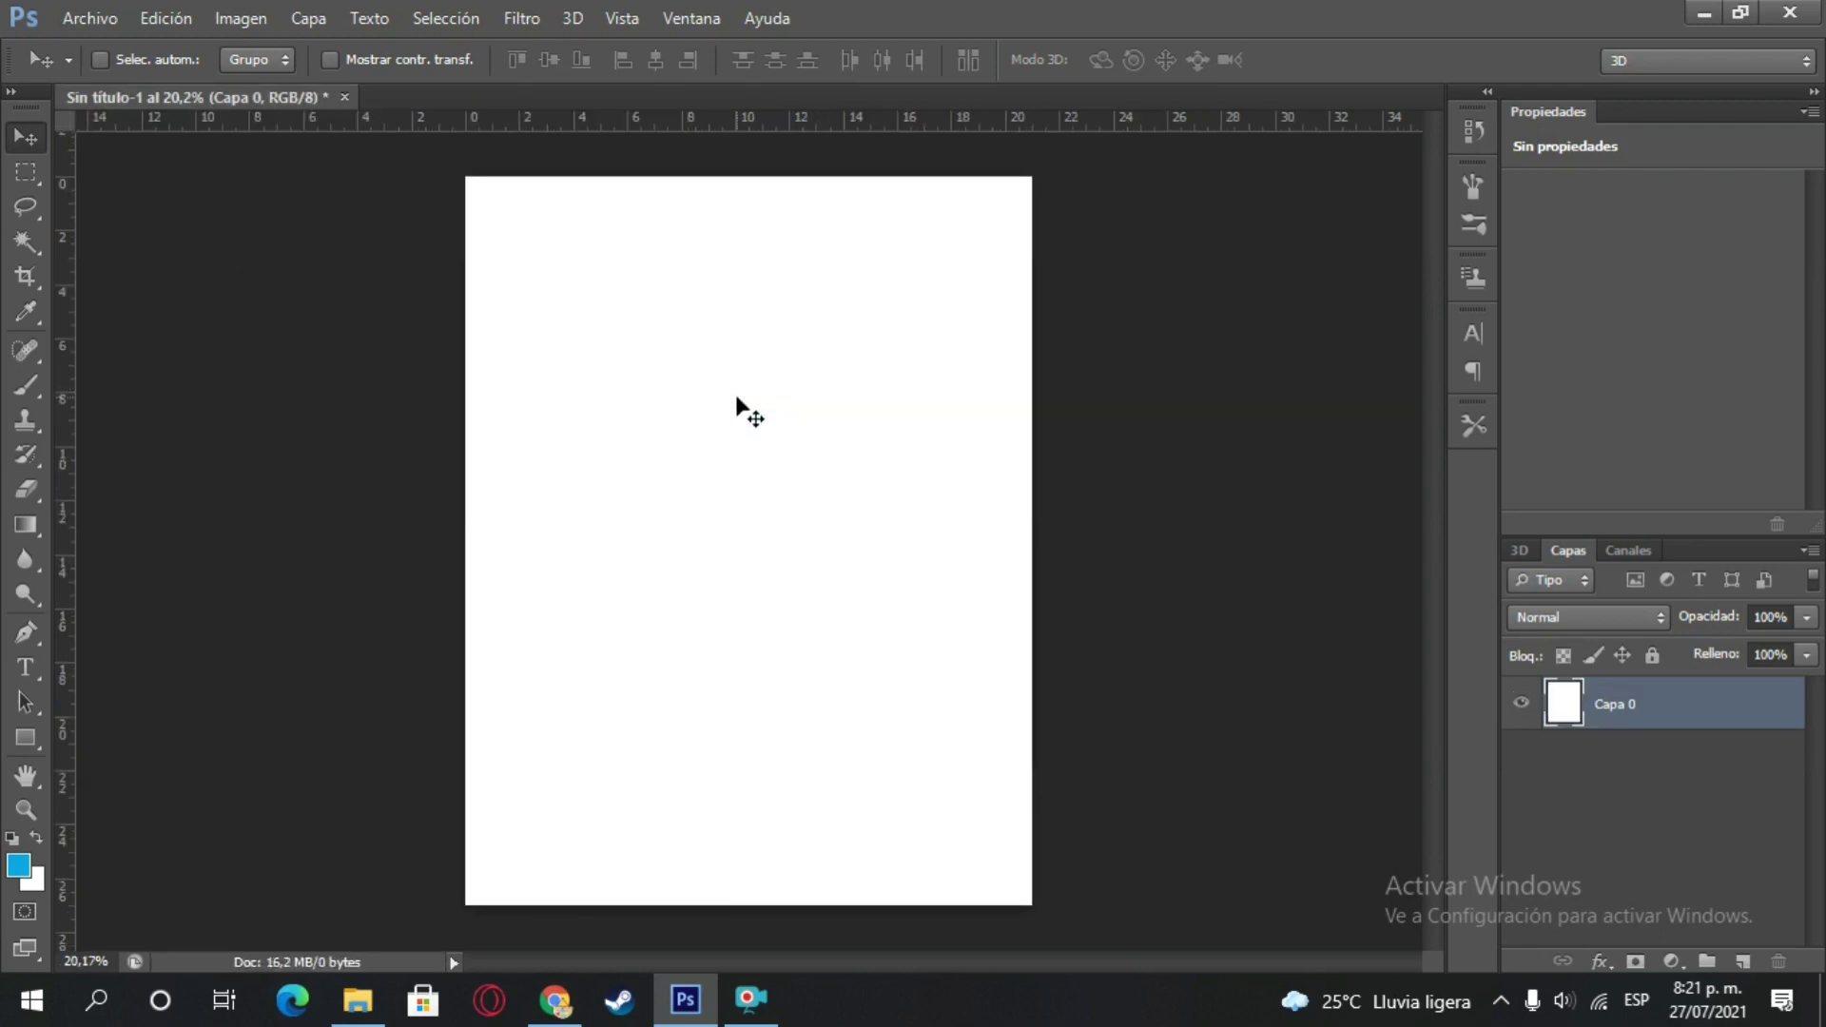
- Place plantilla bts from Descargas on the blank page and rotate it about 90° counterclockwise
click(90, 18)
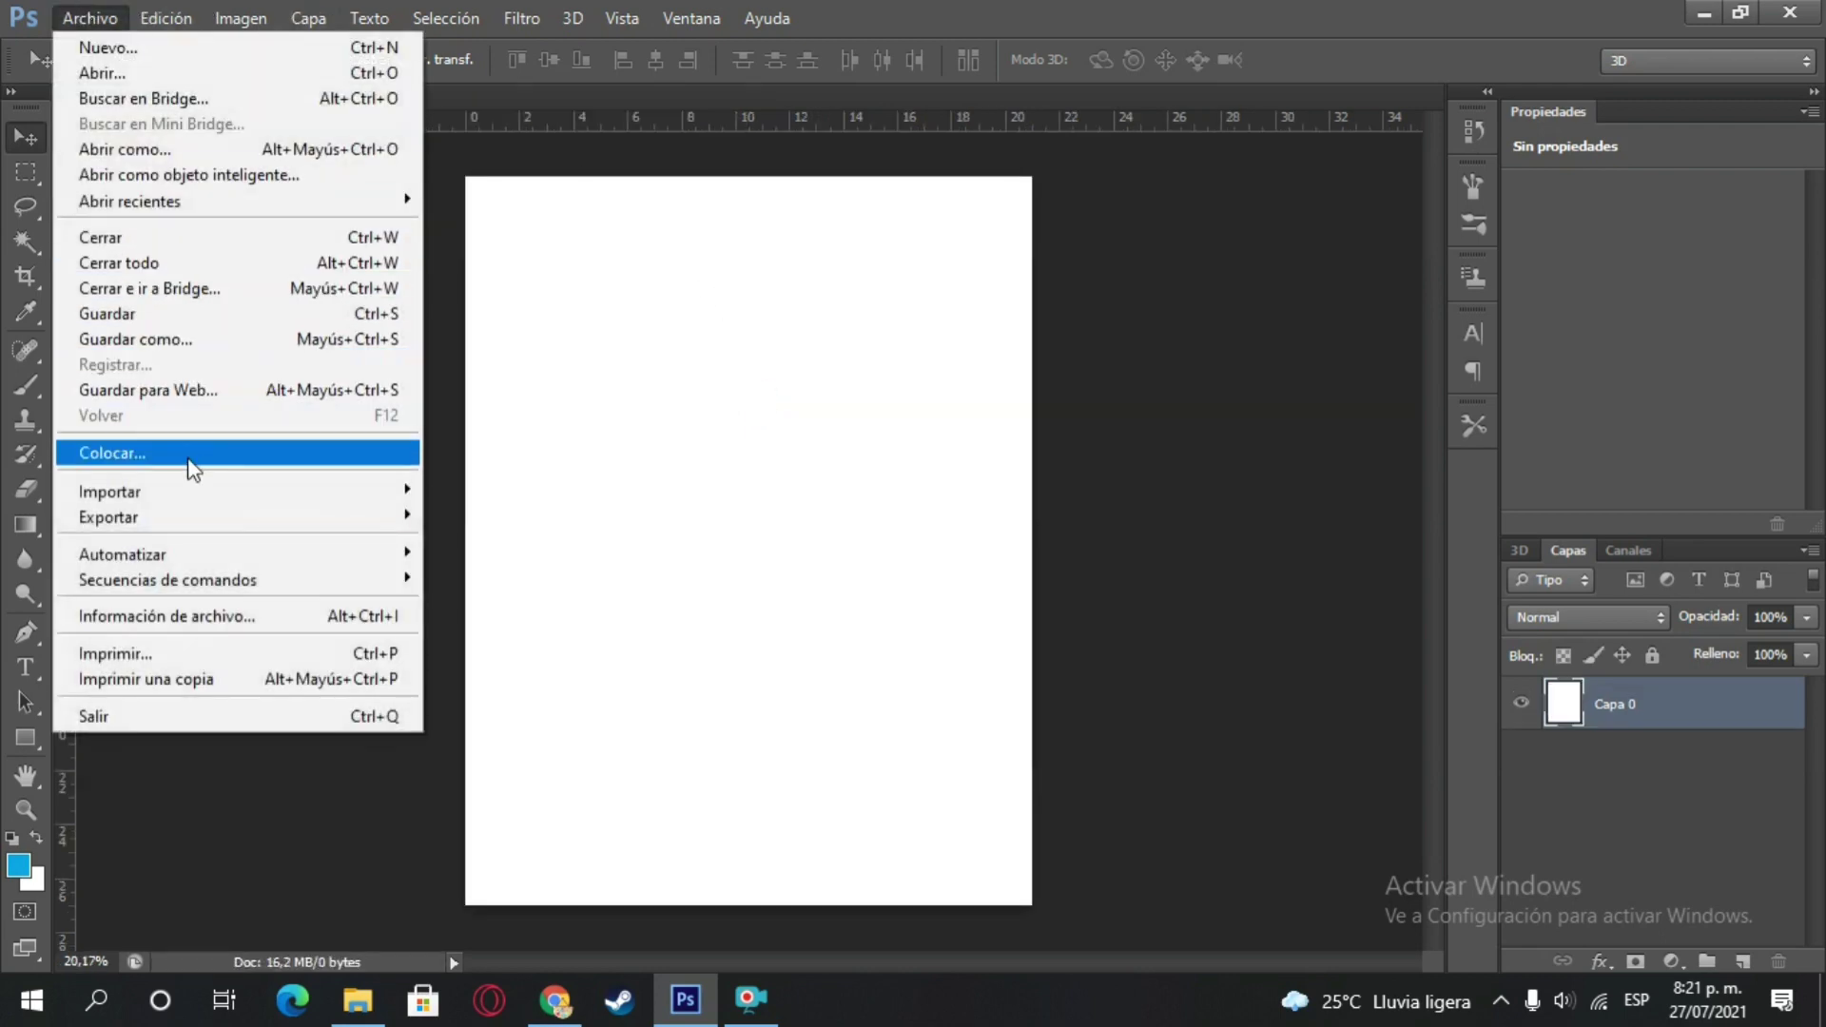
click(185, 457)
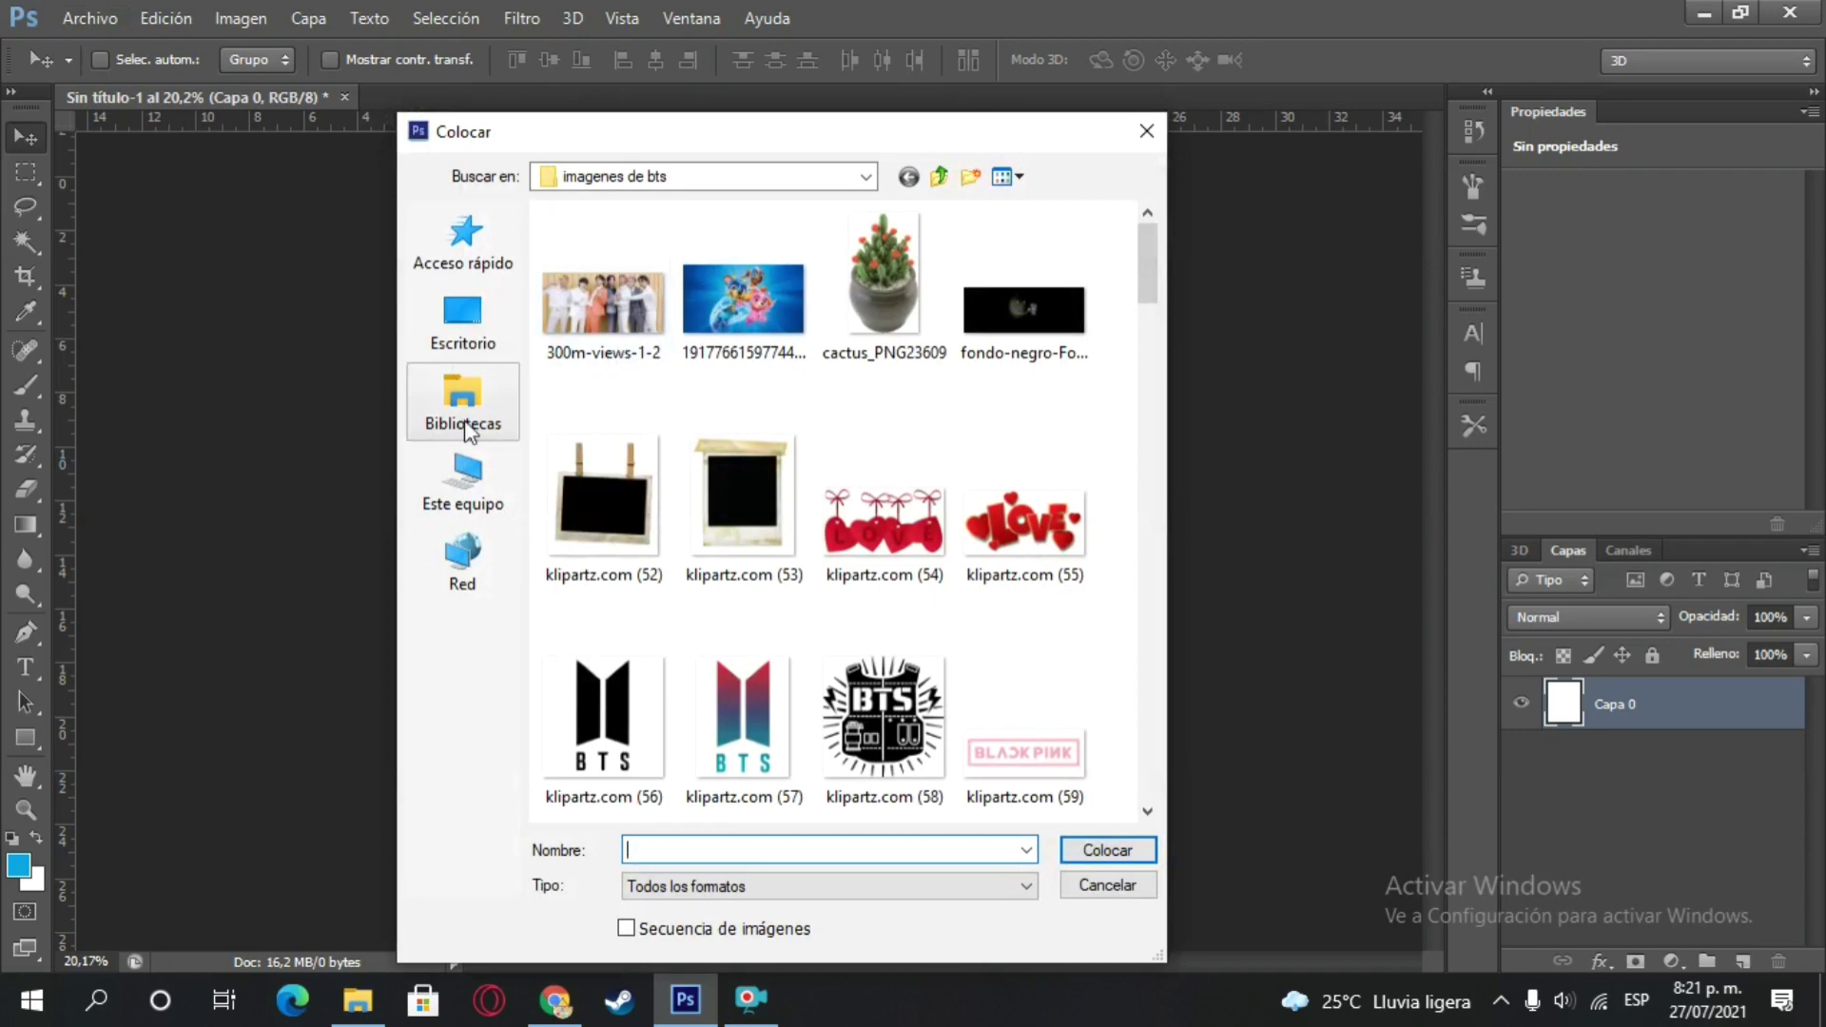
click(467, 495)
double_click(619, 284)
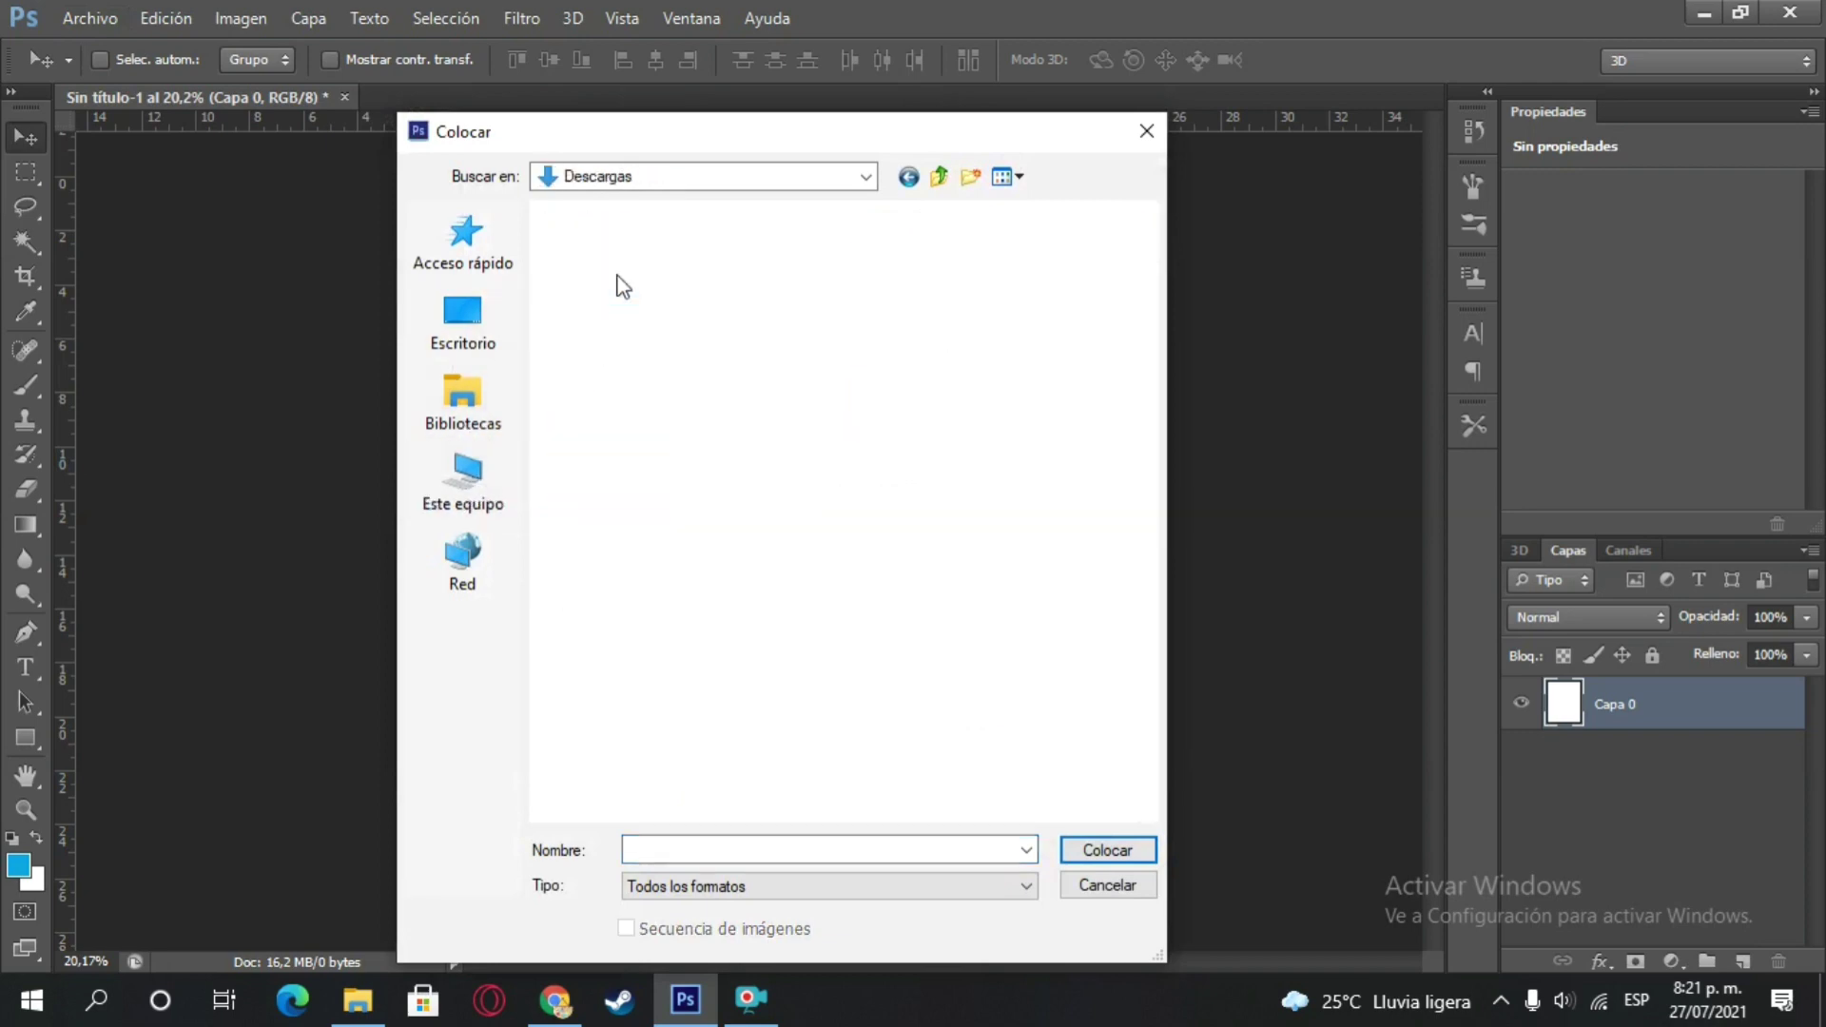
double_click(609, 302)
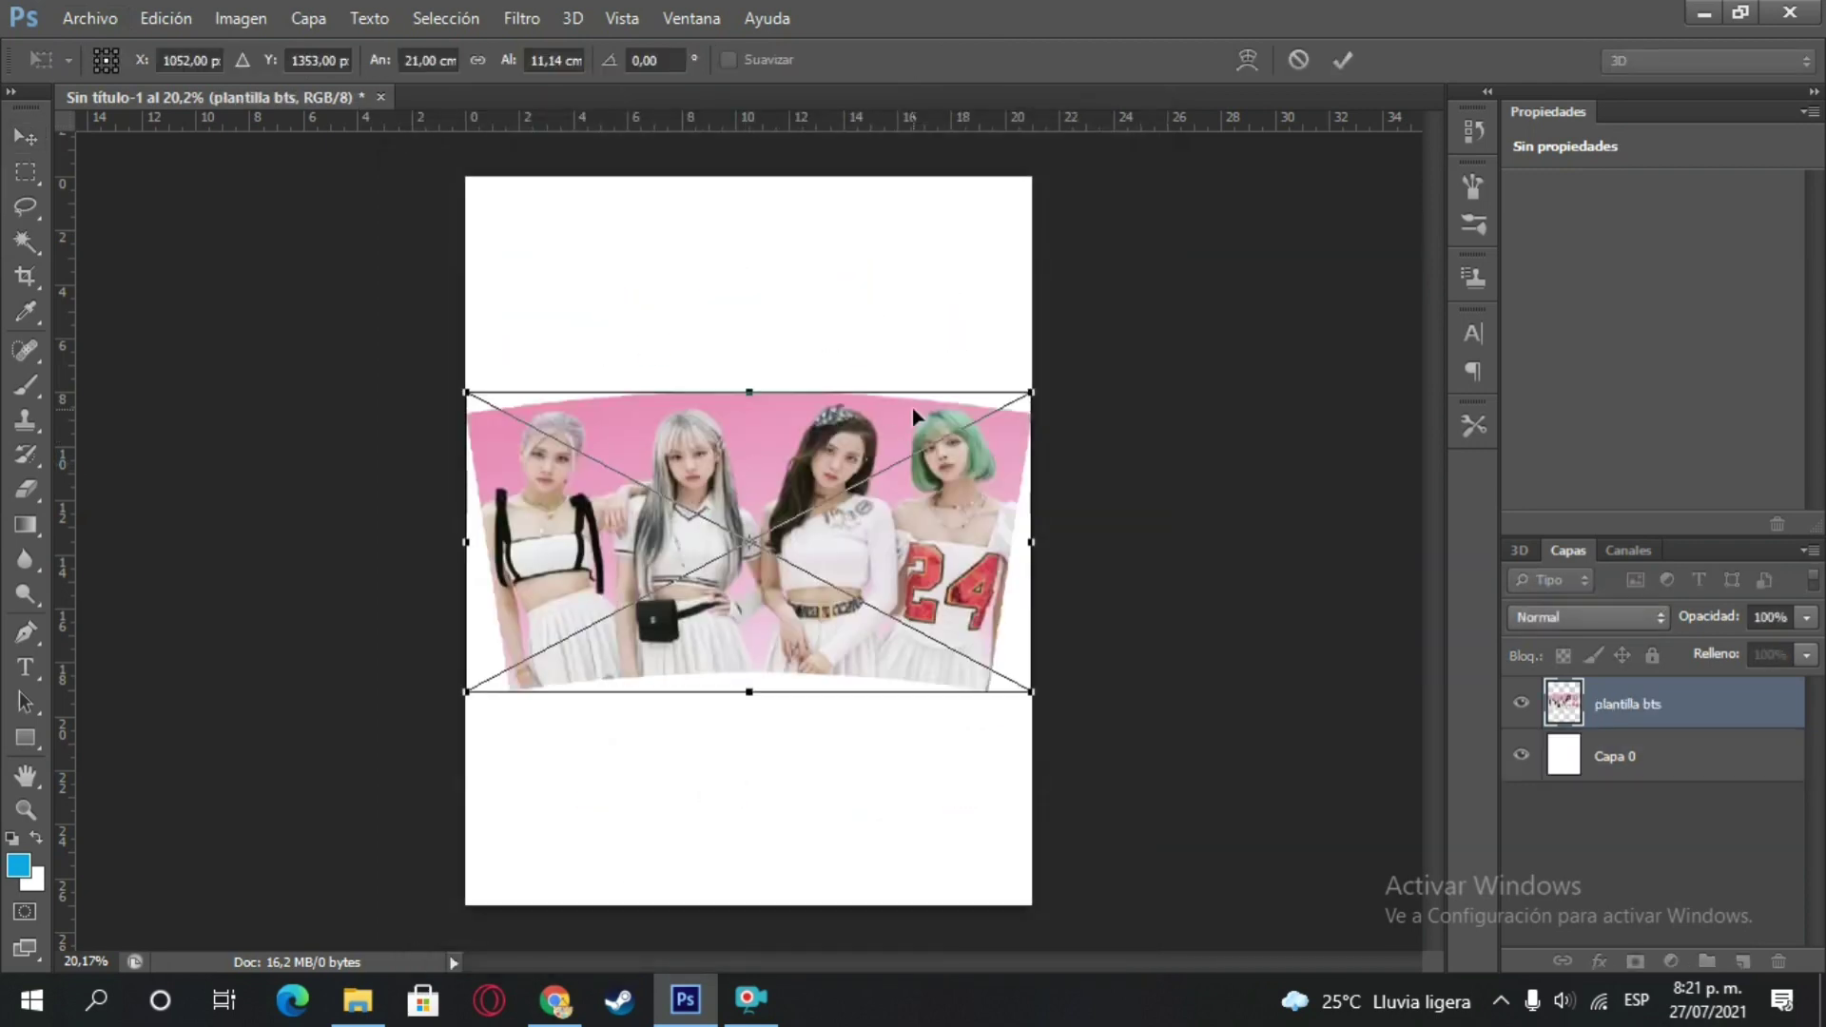
drag(1064, 361, 558, 212)
- Resize the placed template to 25,5 cm wide by 15 cm high, commit it, and shift it slightly toward the page's right edge
click(440, 63)
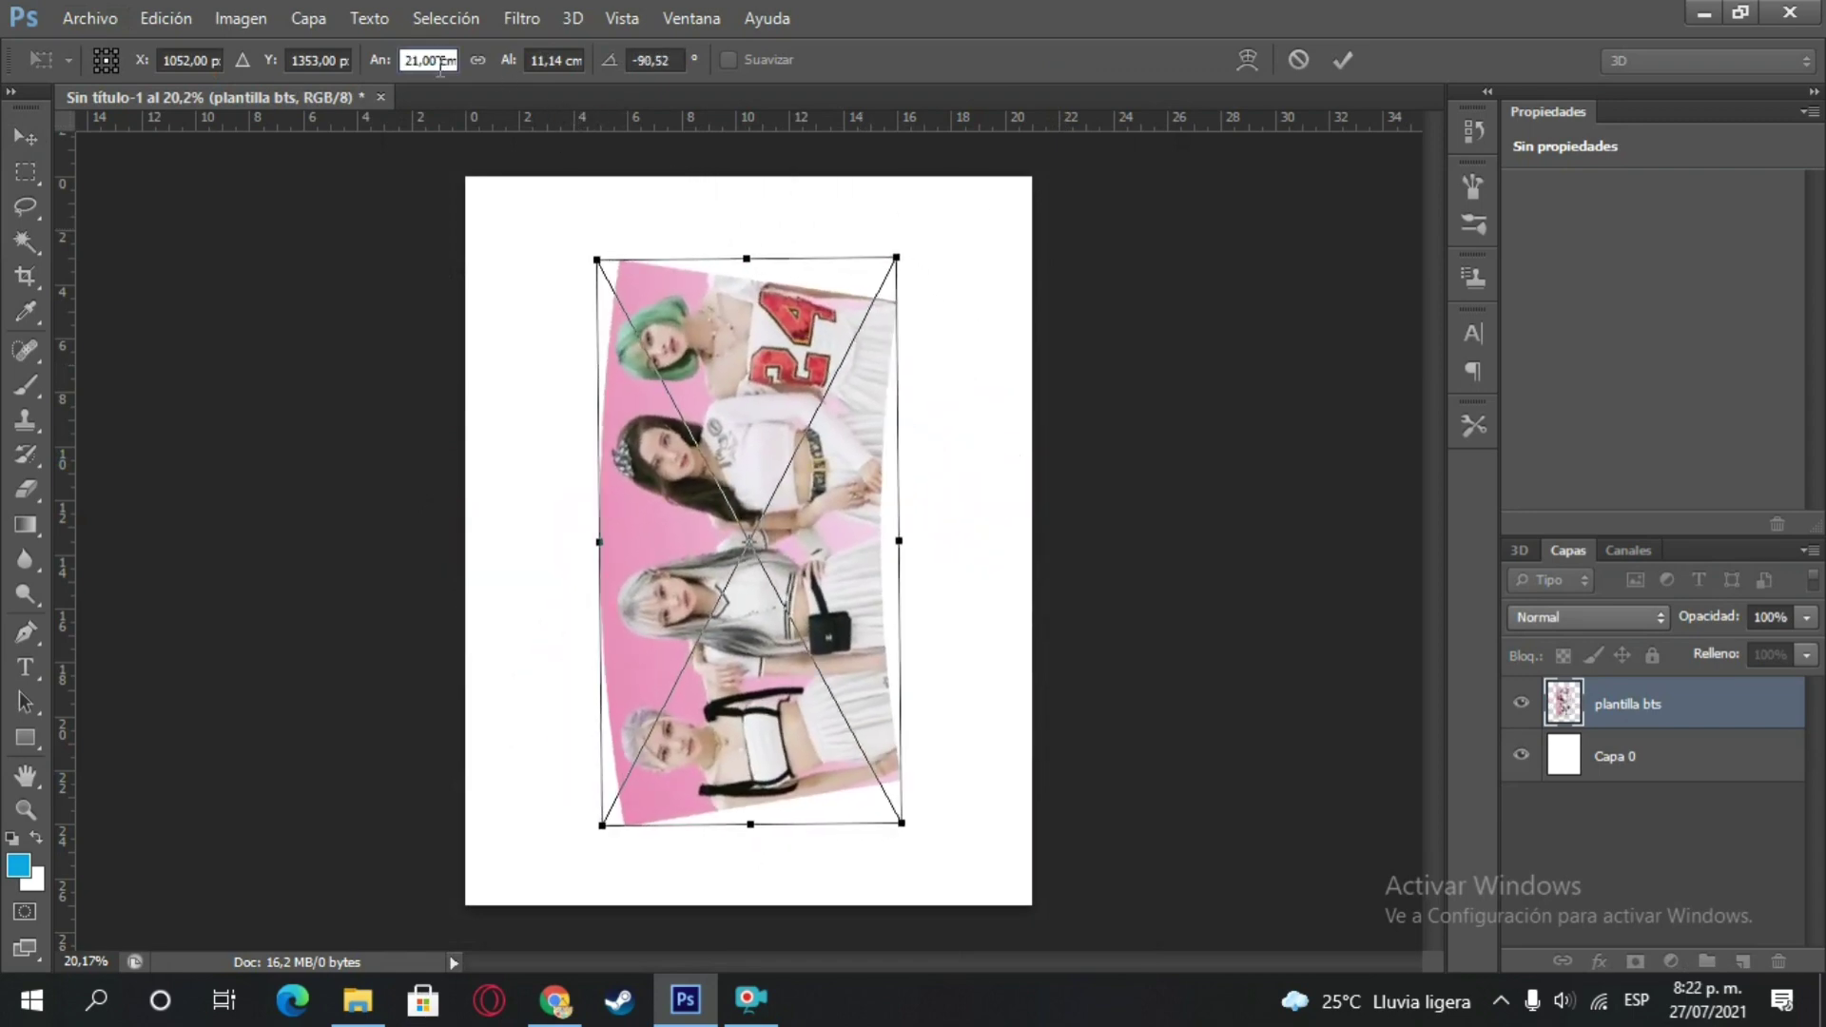
text(21)
key(BackSpace)
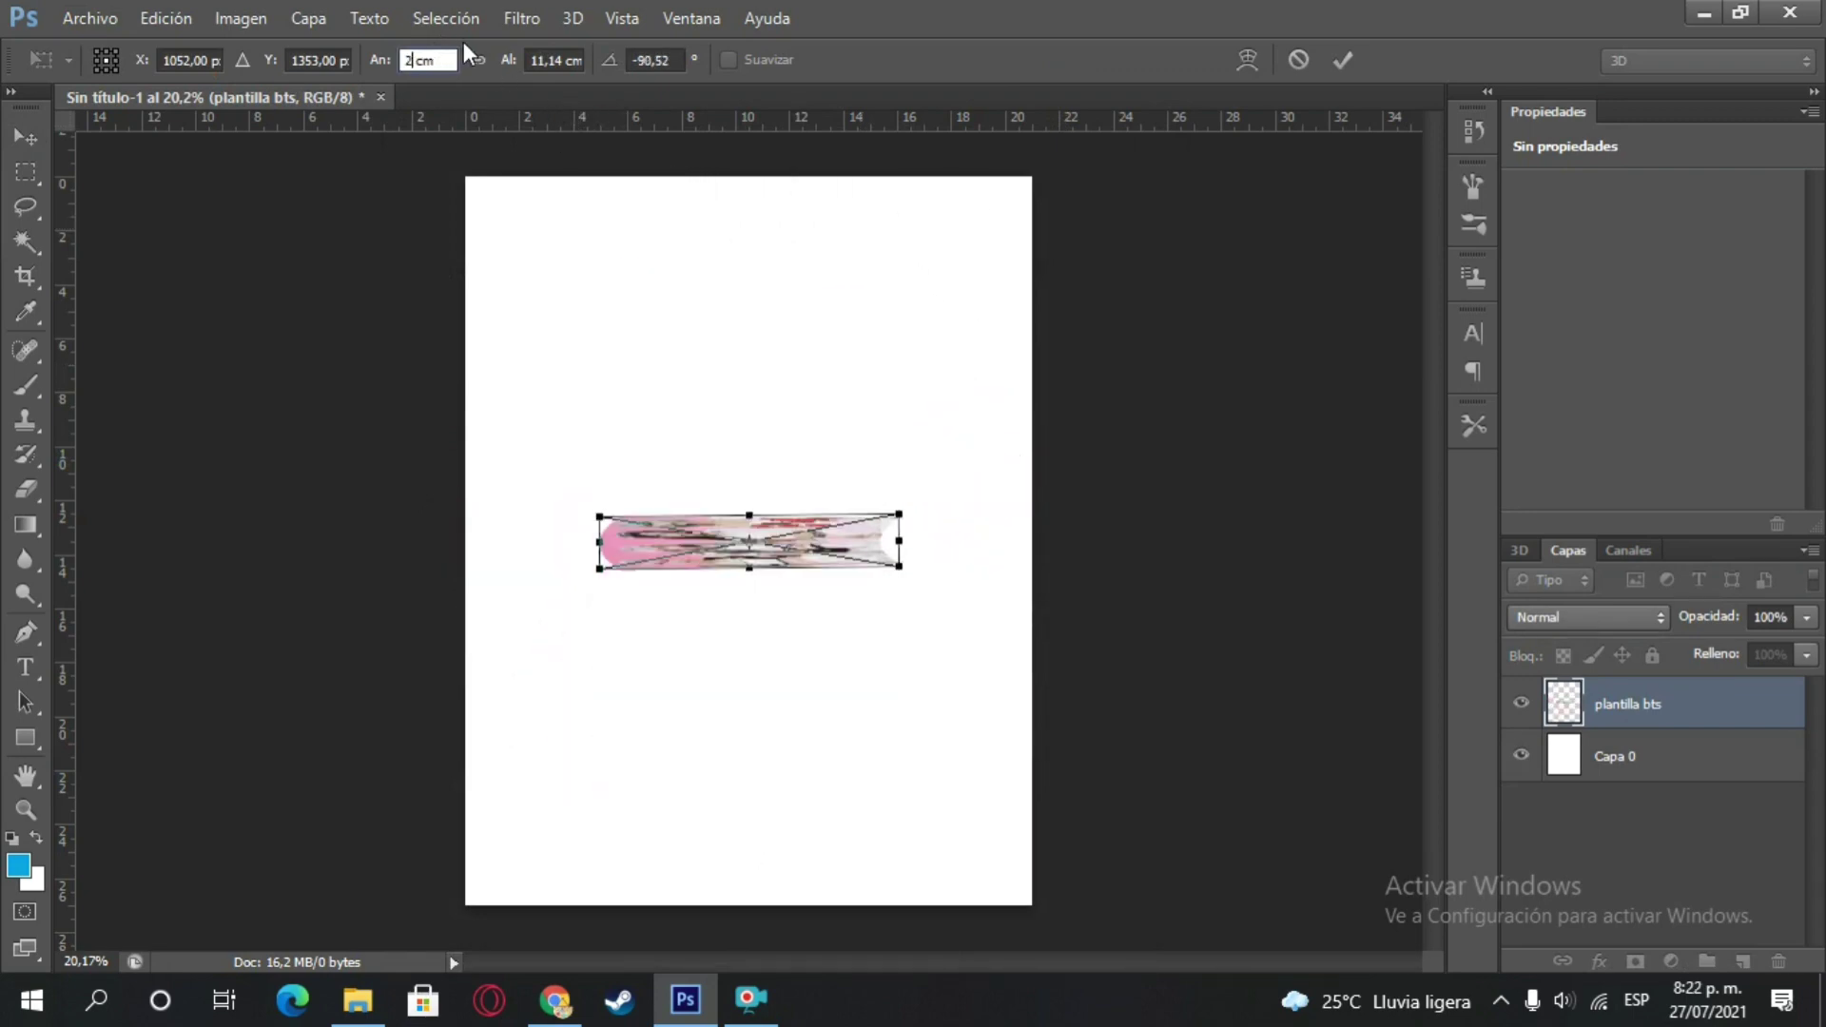
text(5,5)
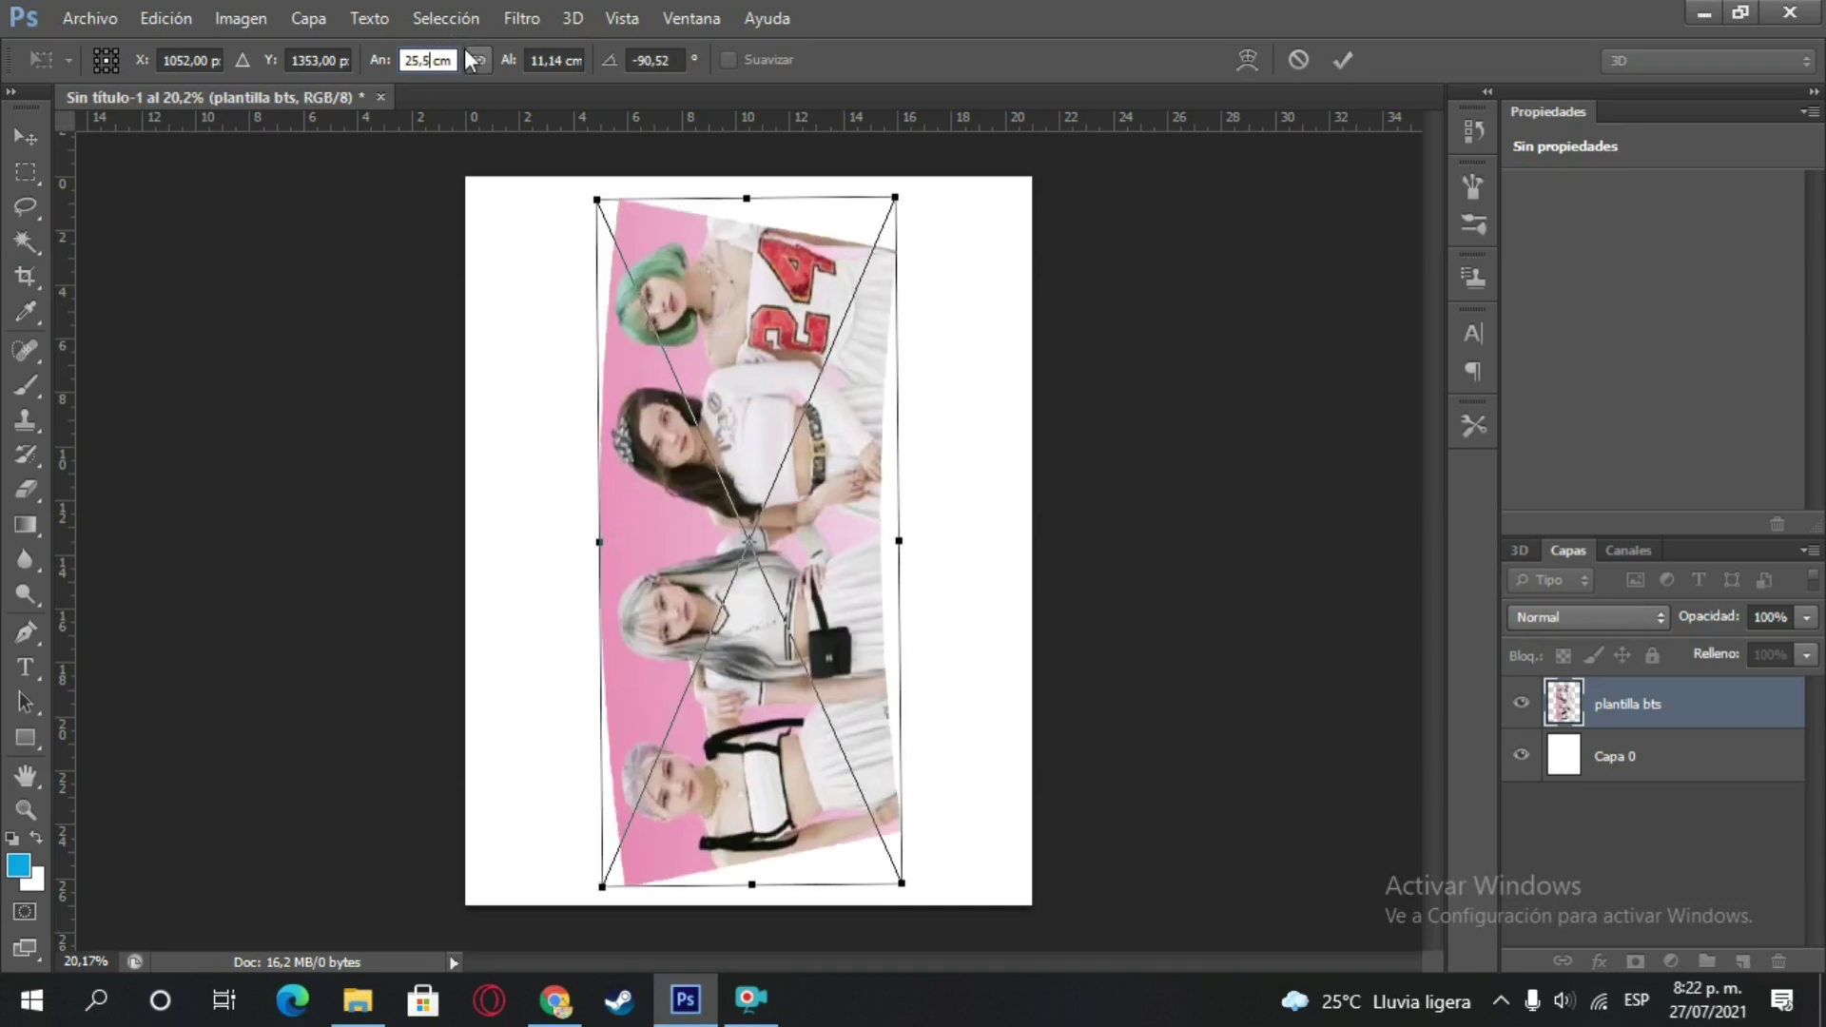
click(561, 60)
key(BackSpace)
key(BackSpace)
key(BackSpace)
key(BackSpace)
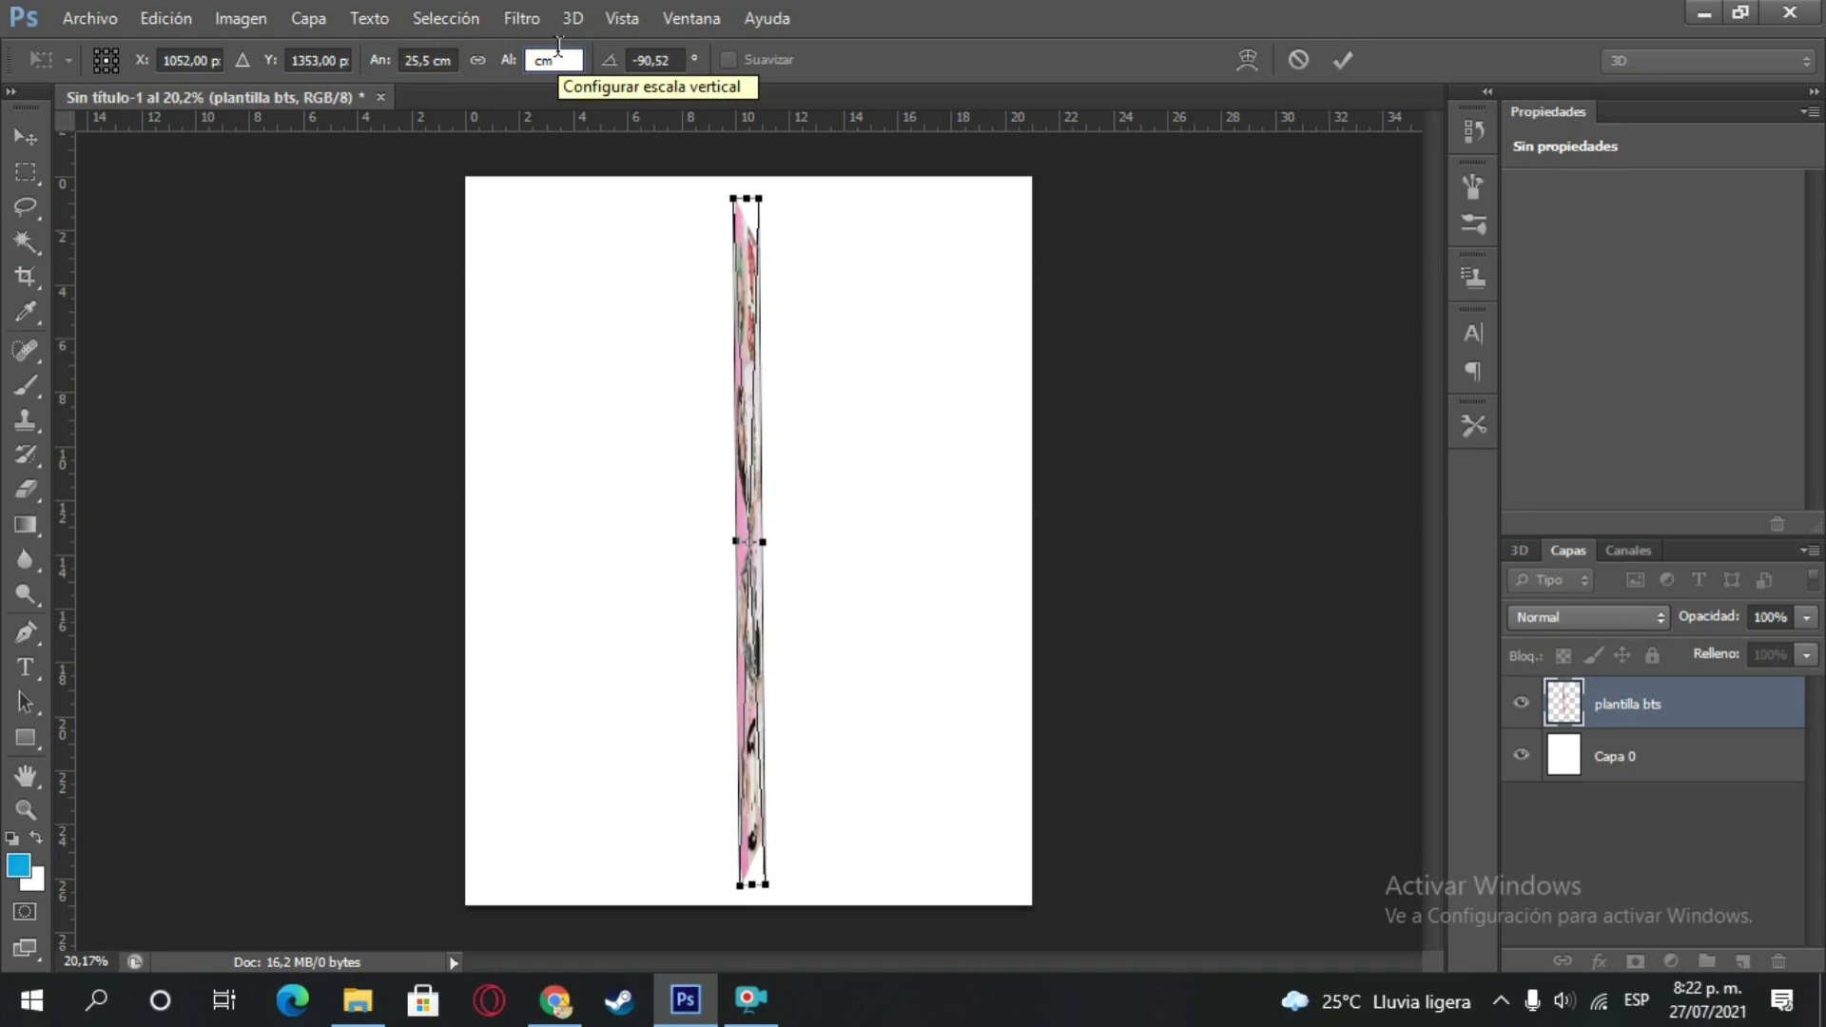
text(15)
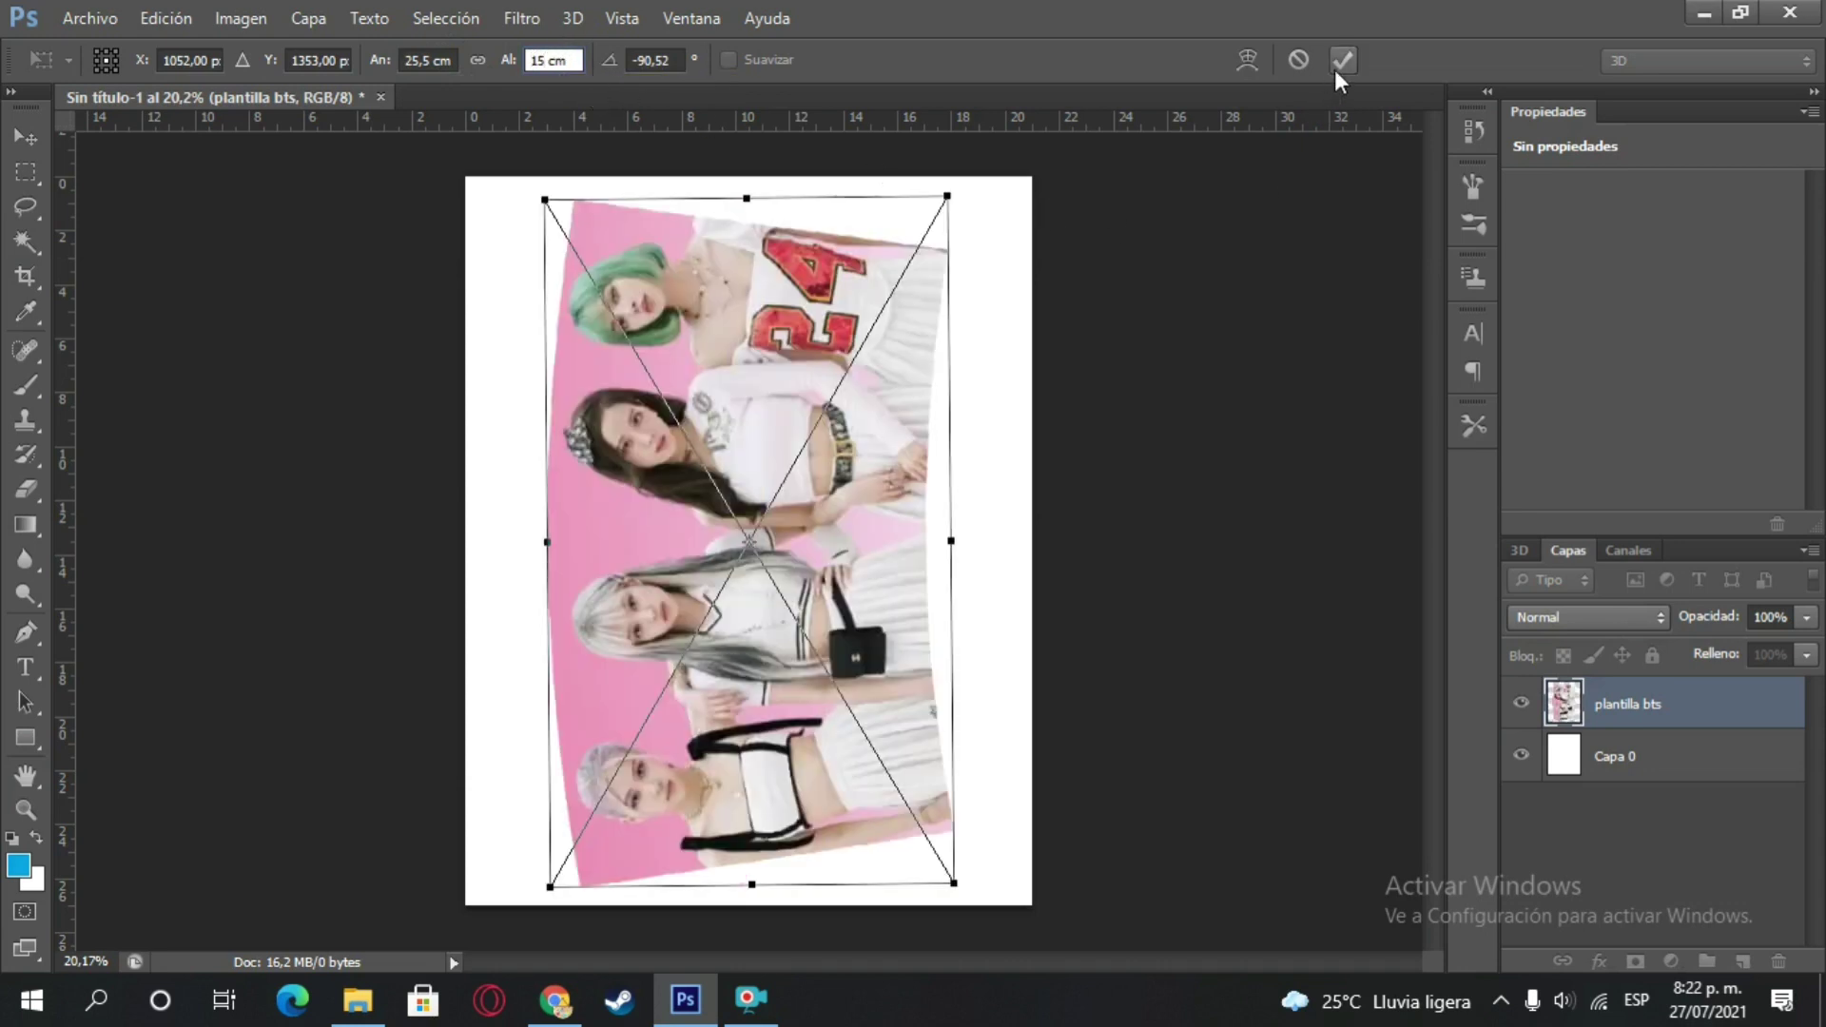
double_click(755, 537)
mouse_move(761, 453)
mouse_down()
mouse_move(772, 430)
mouse_move(769, 456)
mouse_up()
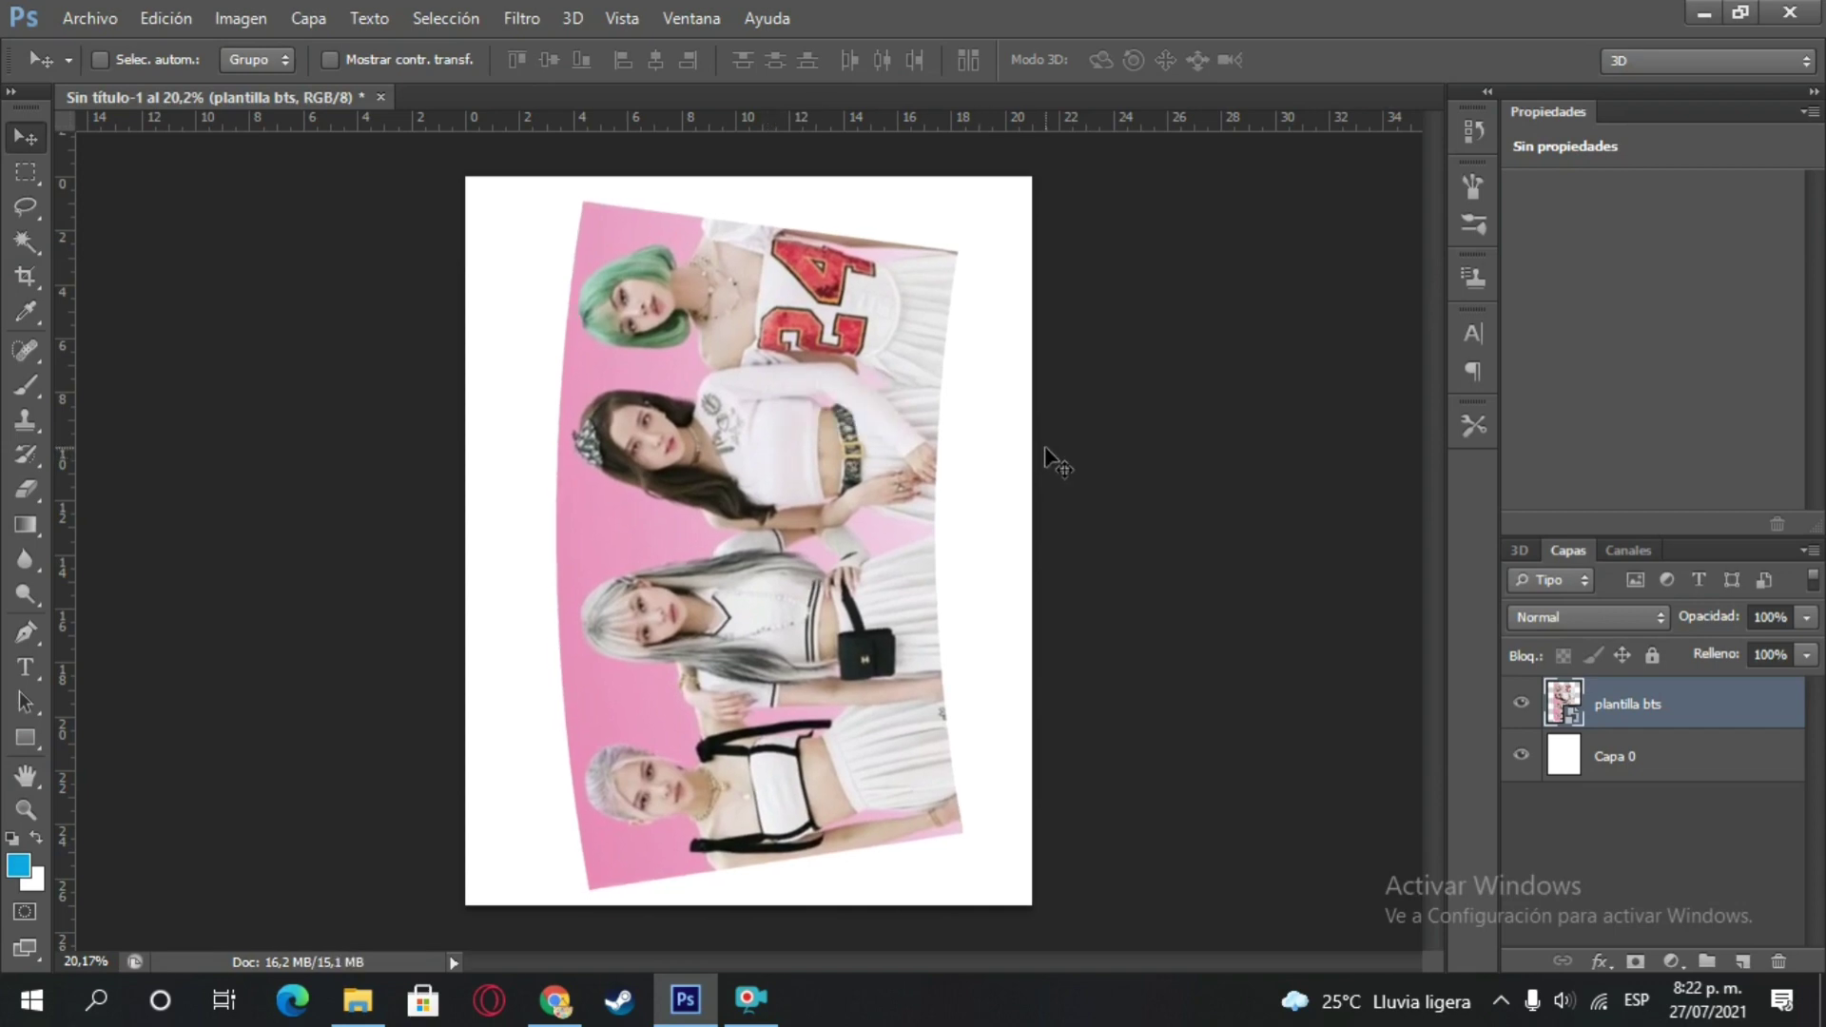